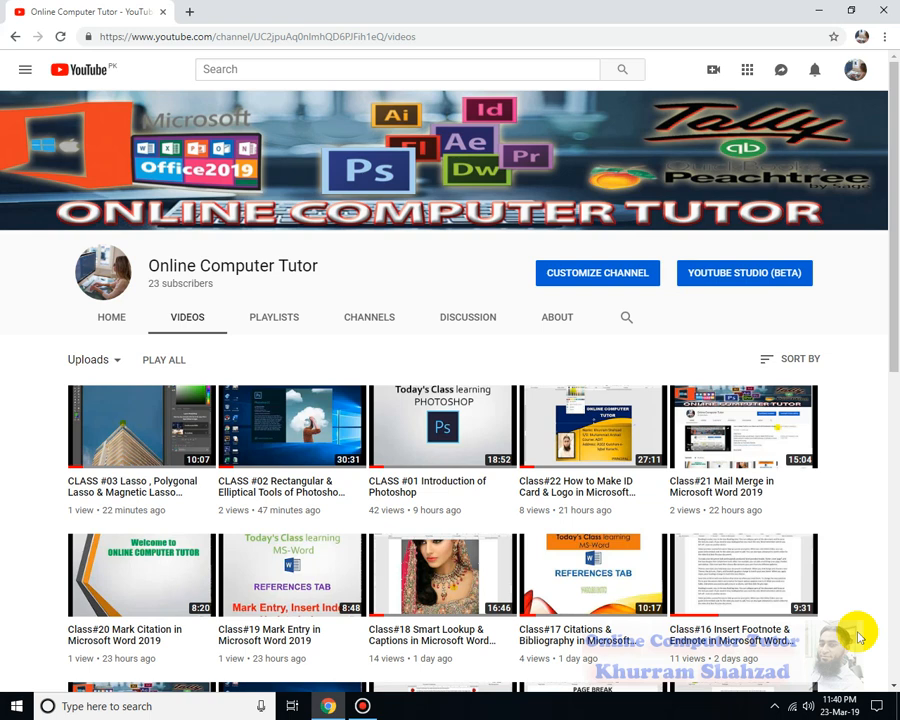
# Minimize Chrome and launch Word 2019 from its desktop shortcut
pyautogui.click(818, 12)
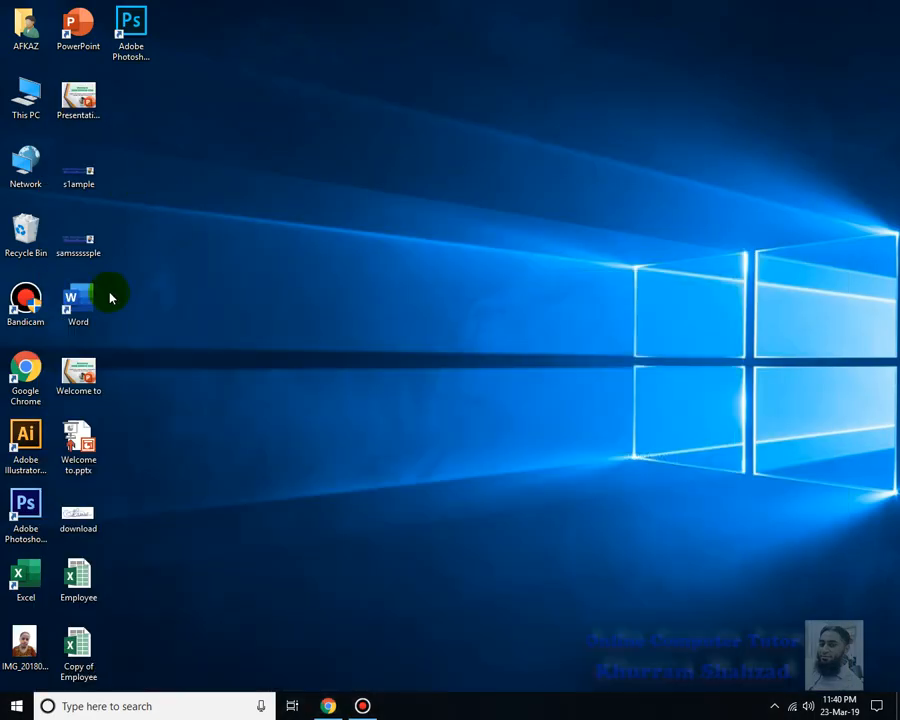
pyautogui.click(80, 318)
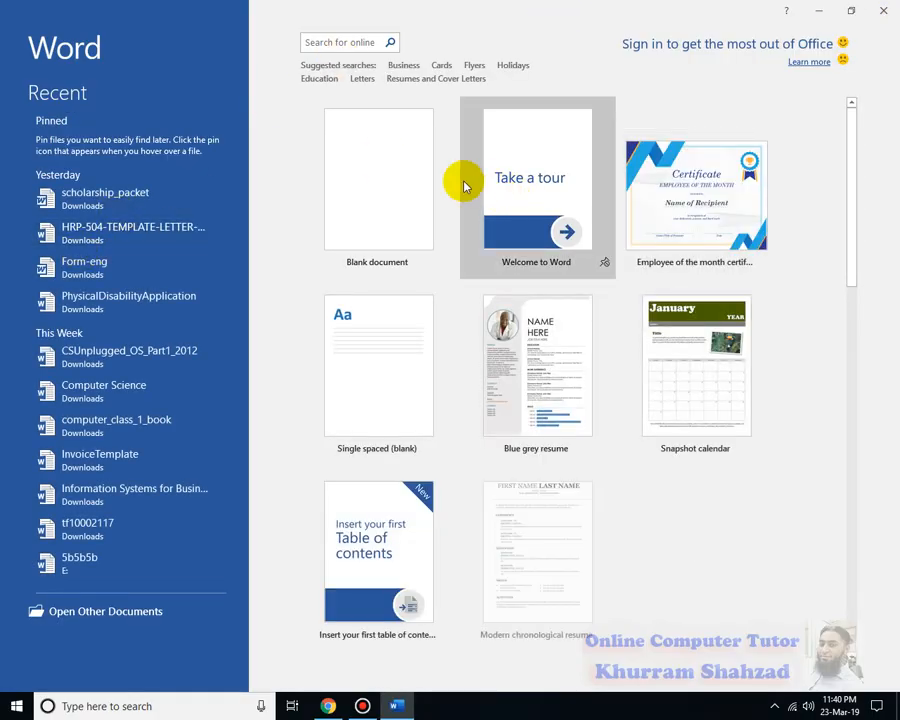
# Create a blank document using Last Custom Setting margins, and bring up More Paper Sizes
pyautogui.click(413, 197)
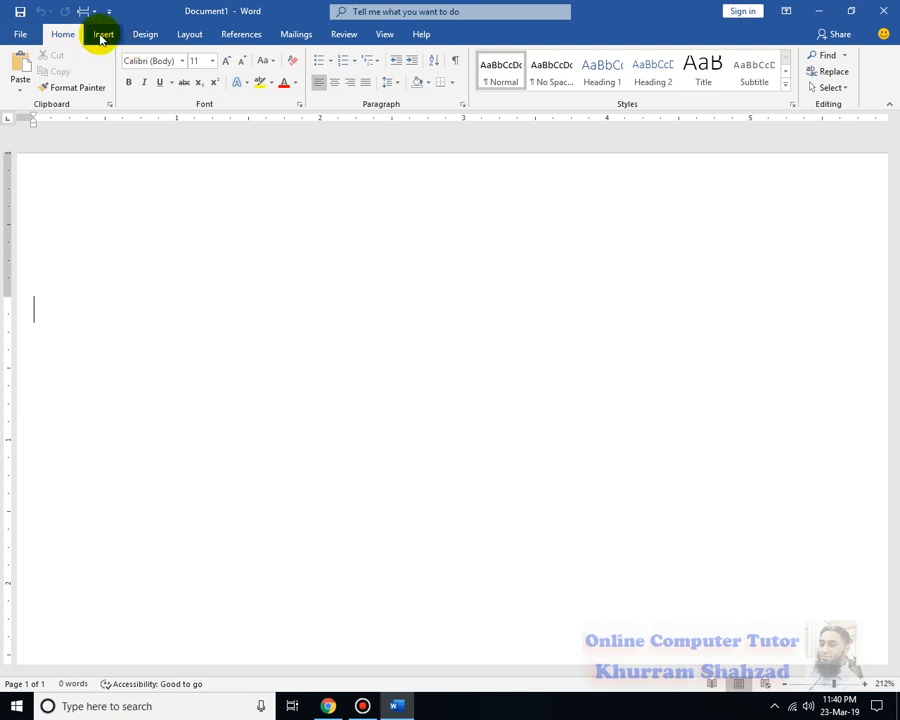
pyautogui.click(187, 34)
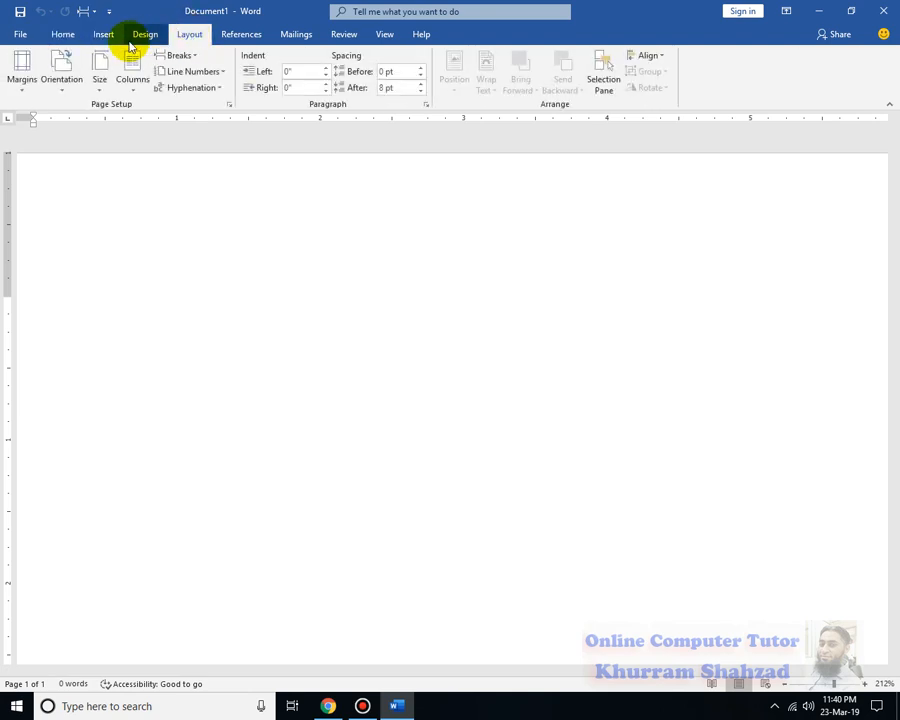
pyautogui.click(16, 86)
pyautogui.click(62, 122)
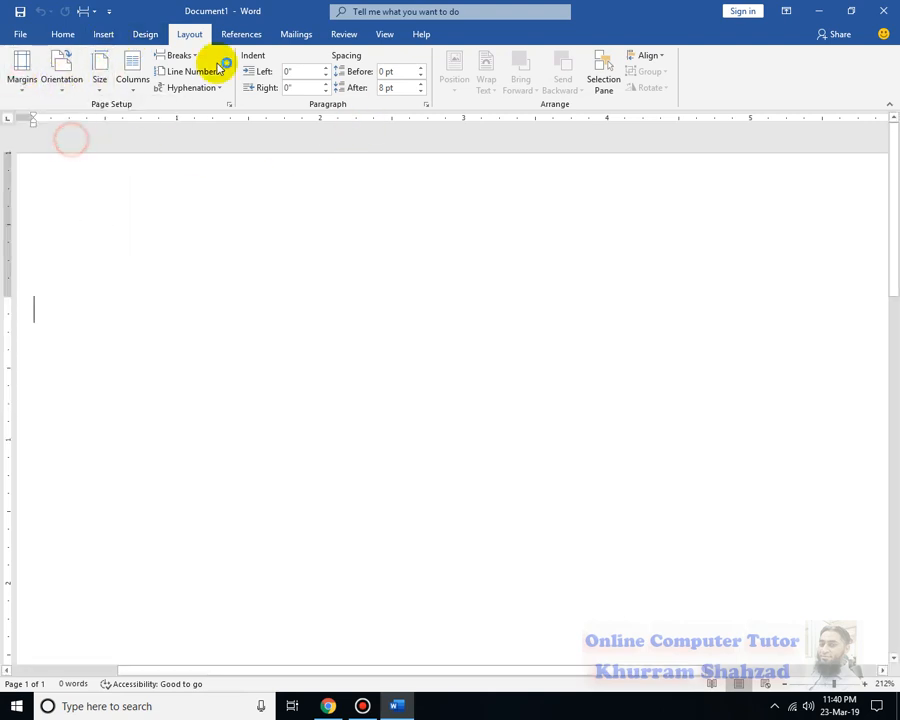
pyautogui.click(110, 89)
pyautogui.click(161, 417)
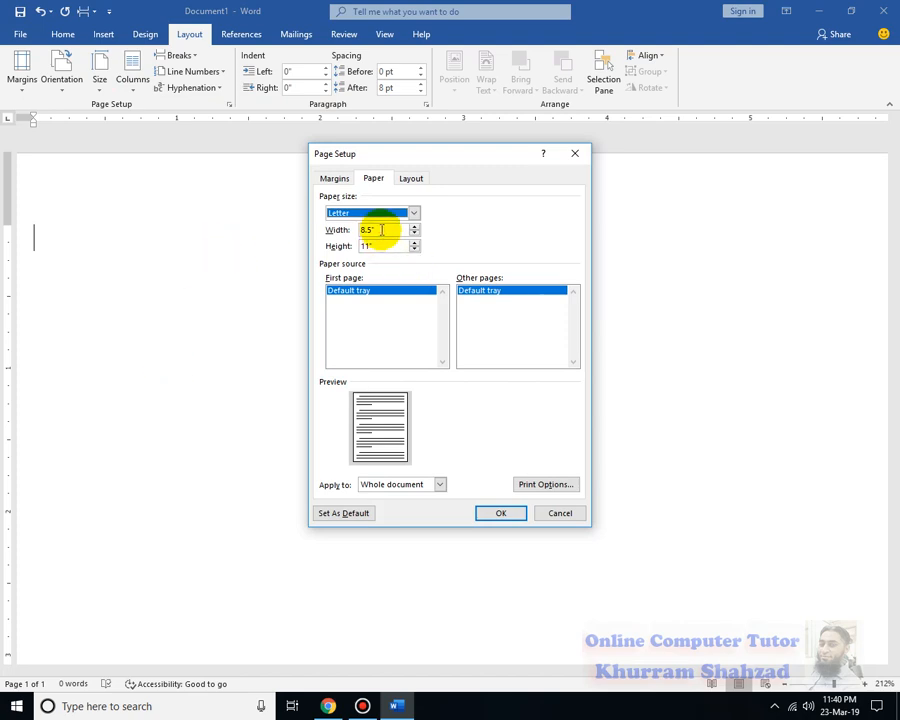
# Set a custom paper size of 1.5 inches wide by 2.5 inches high
pyautogui.moveTo(372, 229); pyautogui.dragTo(346, 233)
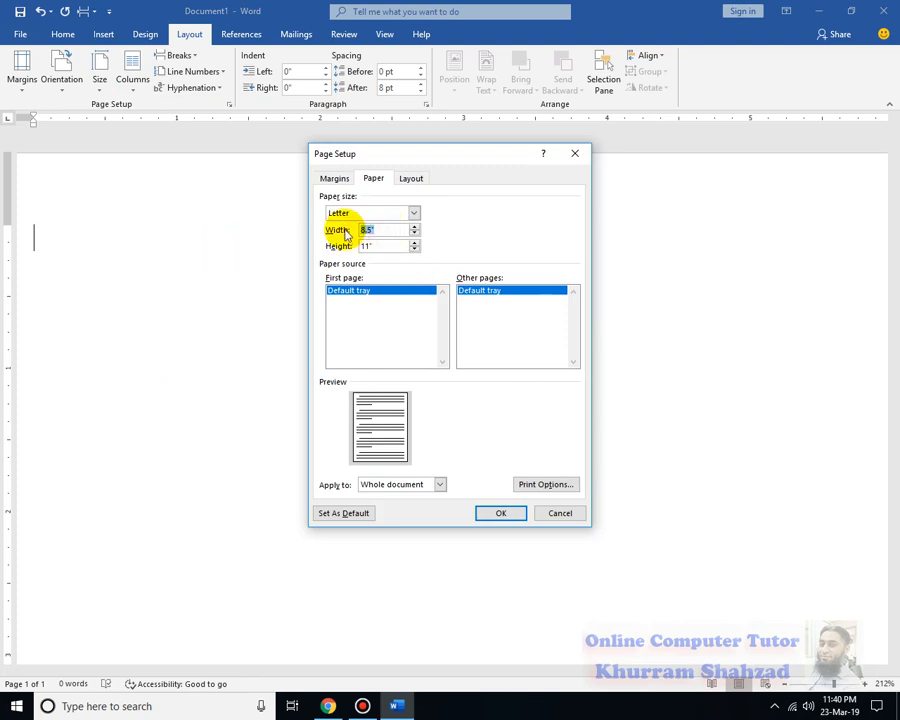
pyautogui.write('1.8')
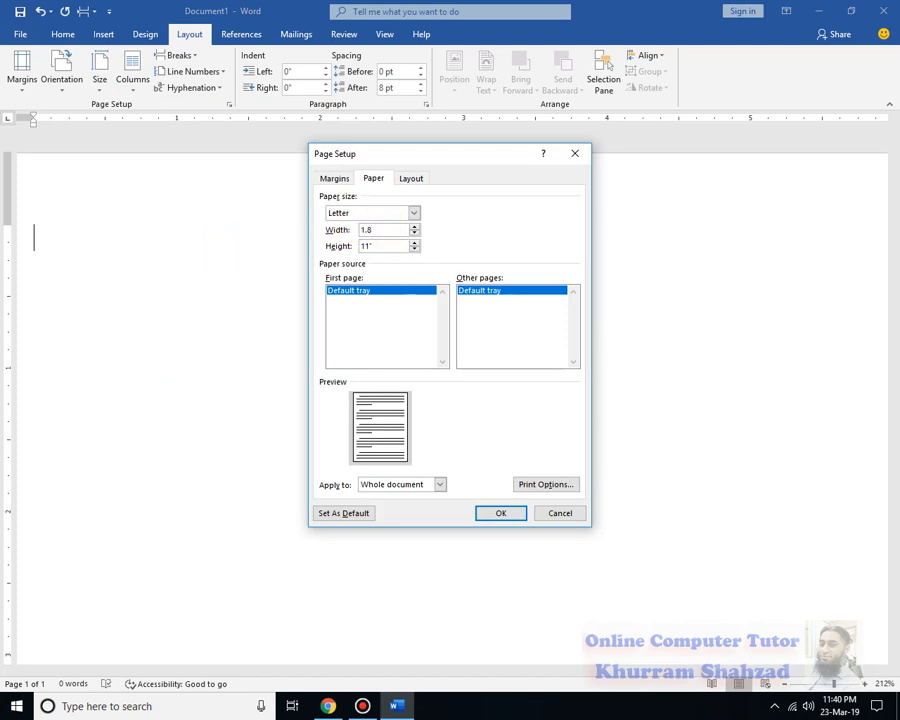
pyautogui.doubleClick(388, 246)
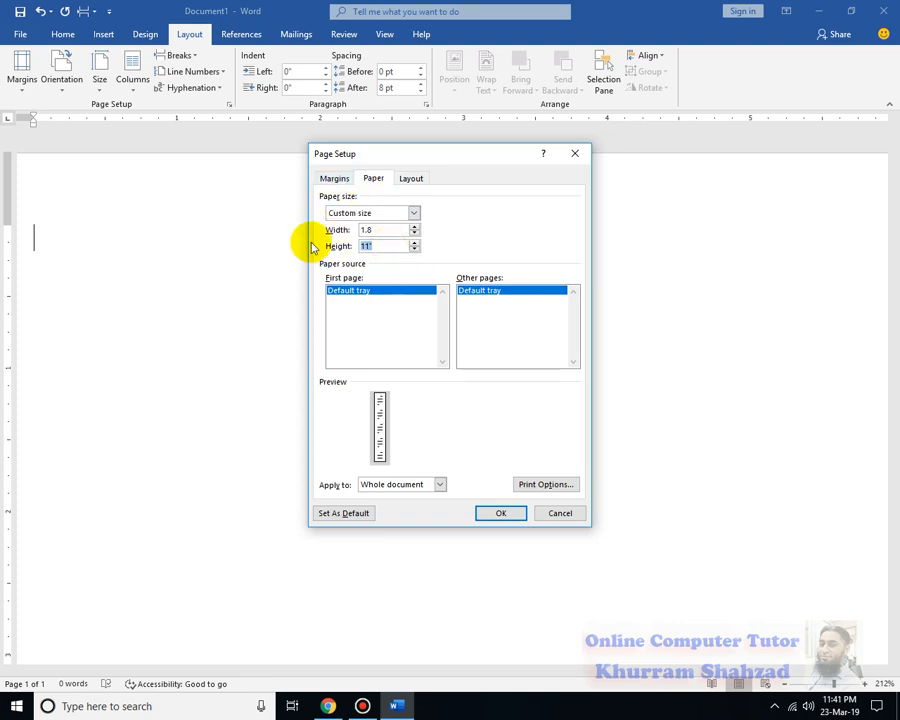
pyautogui.write('2.8')
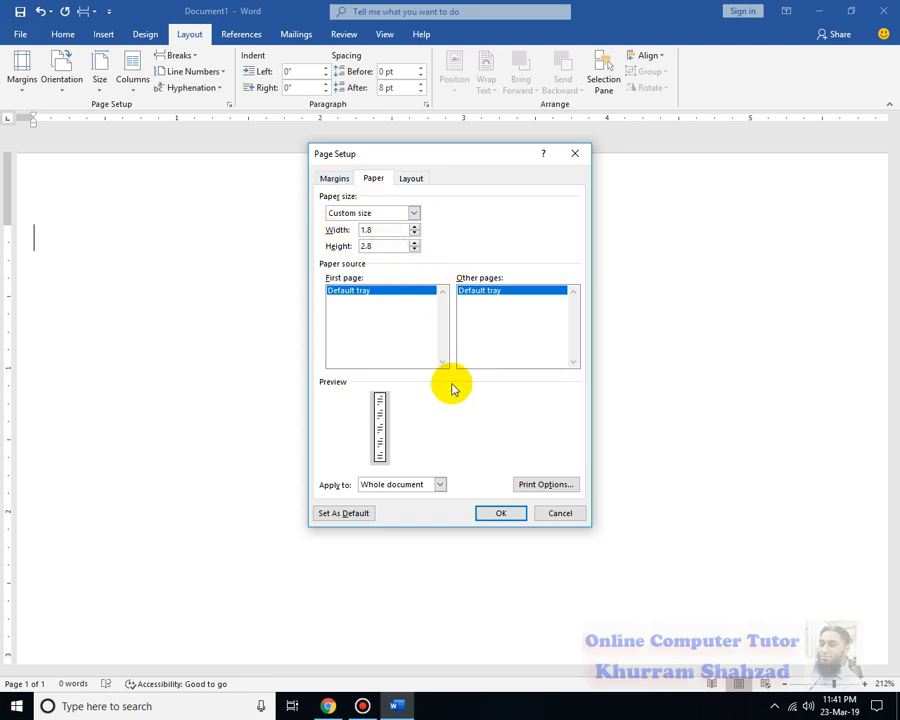
pyautogui.click(410, 213)
pyautogui.click(516, 217)
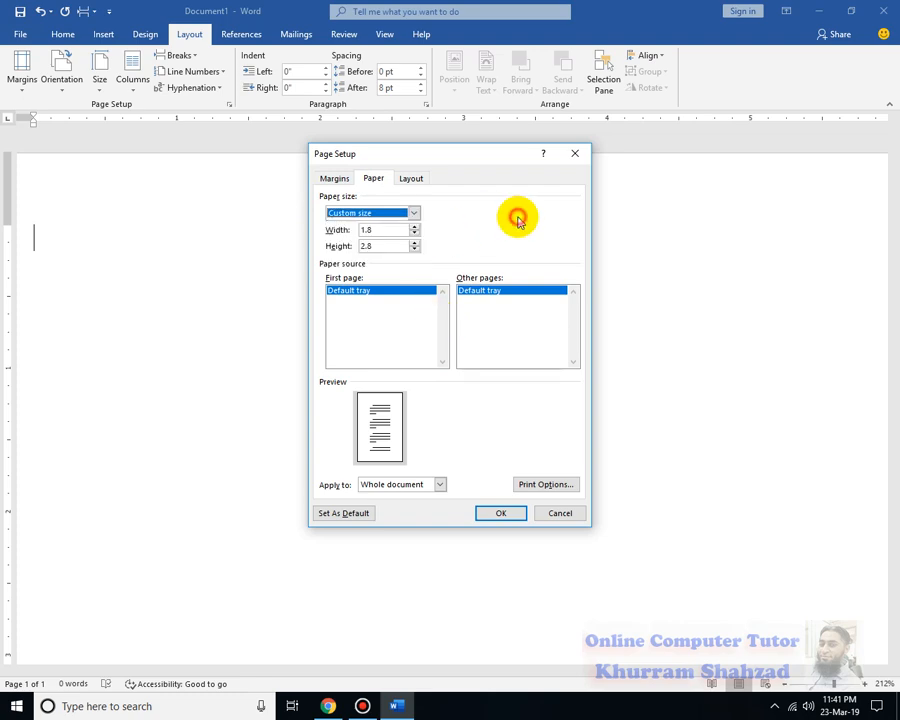
pyautogui.click(383, 246)
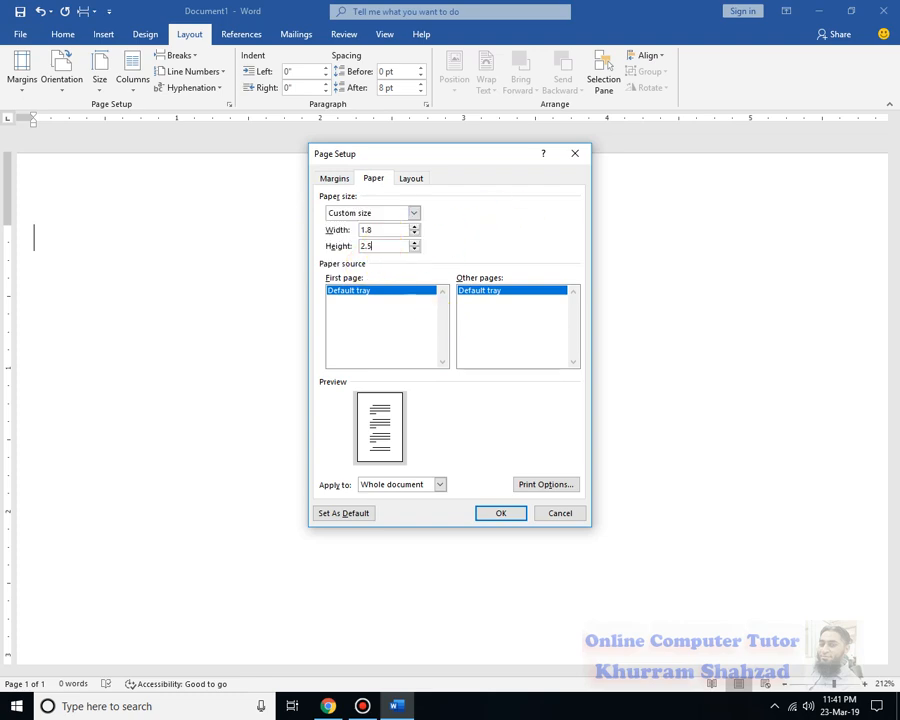
pyautogui.doubleClick(392, 229)
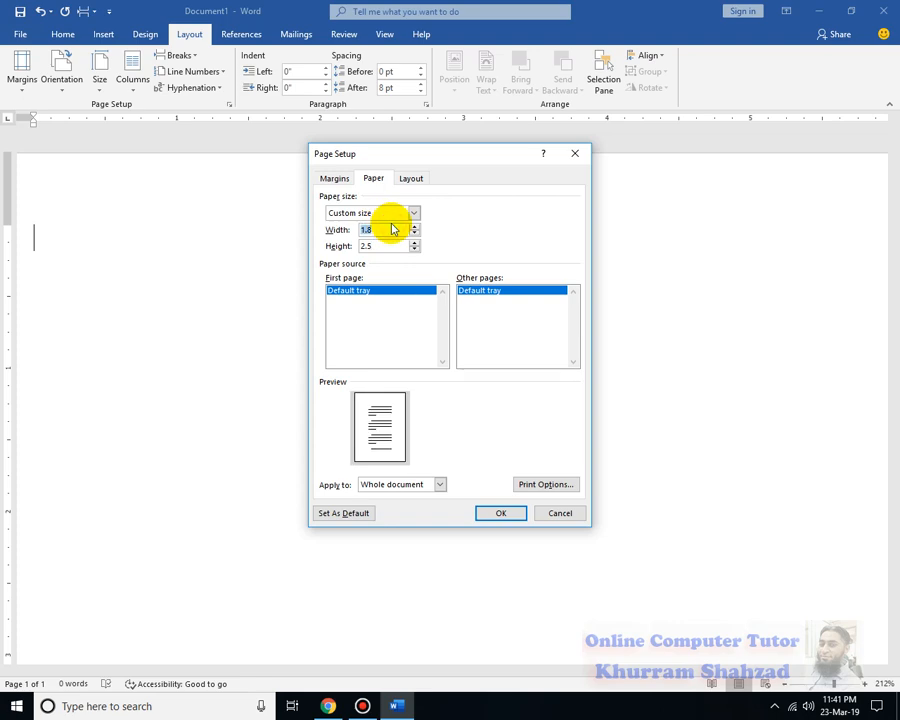
pyautogui.click(391, 228)
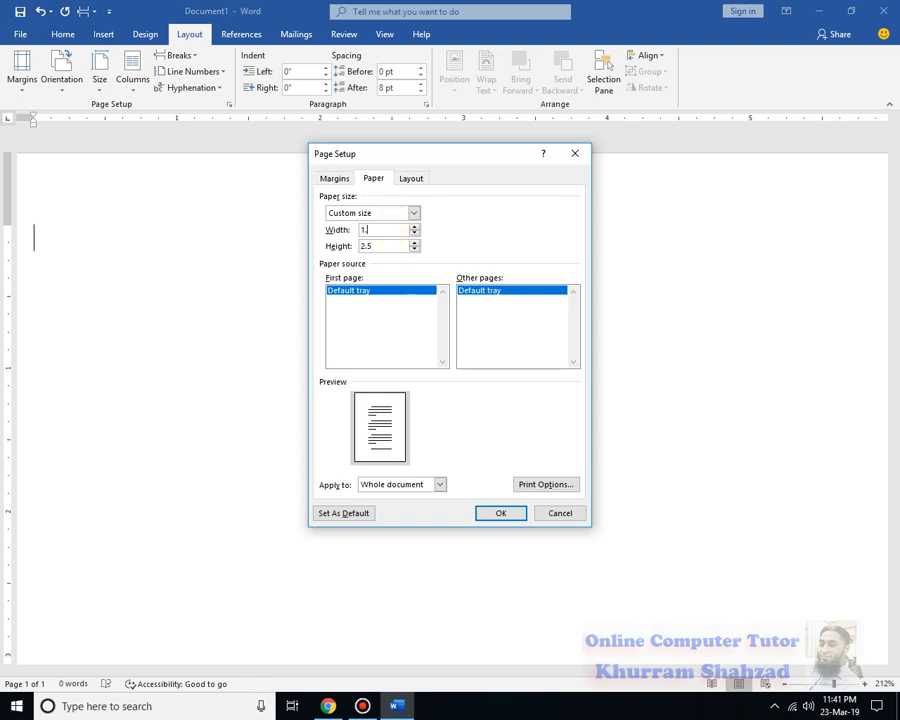
pyautogui.click(394, 245)
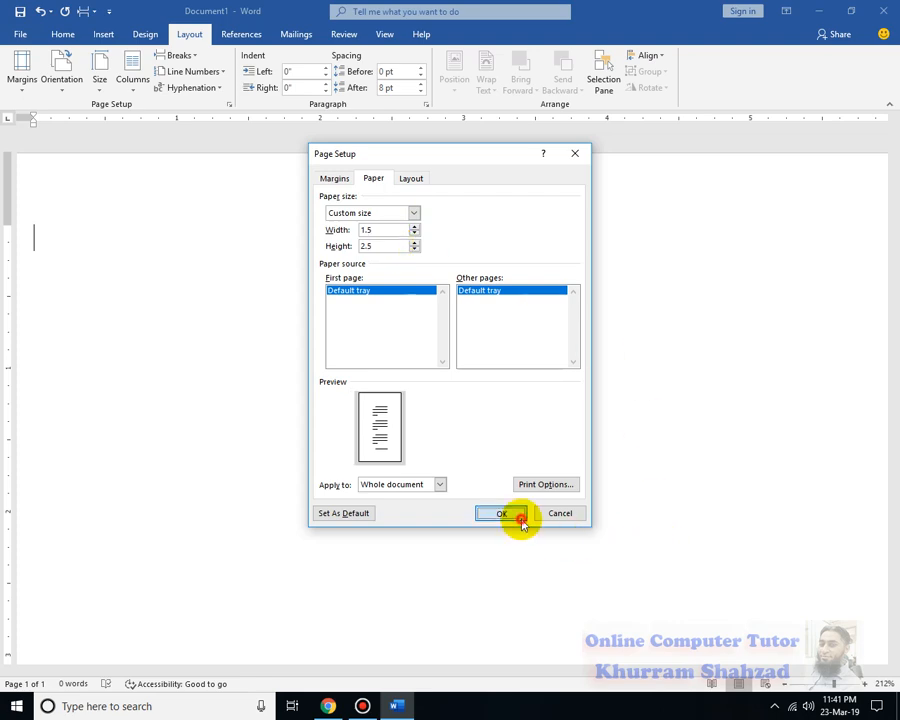
pyautogui.click(516, 514)
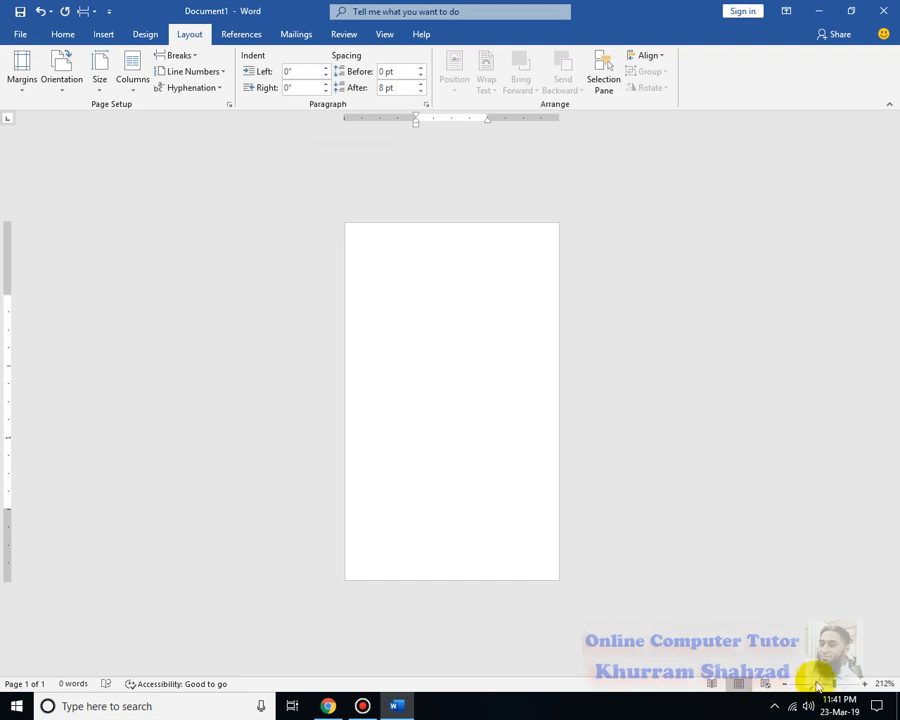
# Draw a rectangle from the page's top-left corner across the upper part of the page
pyautogui.click(833, 686)
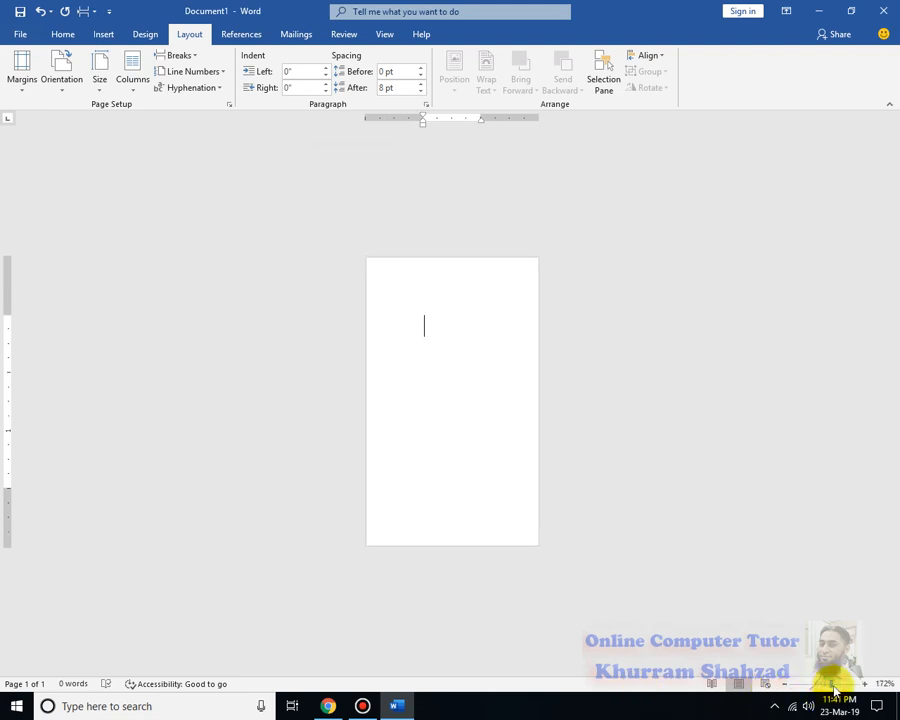
pyautogui.click(837, 686)
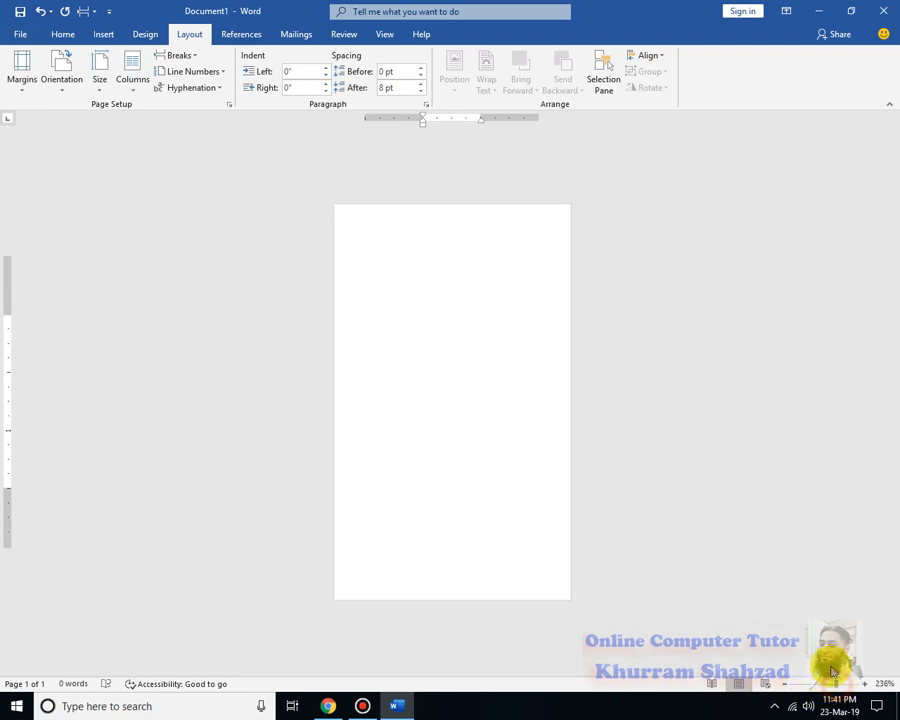
pyautogui.click(842, 685)
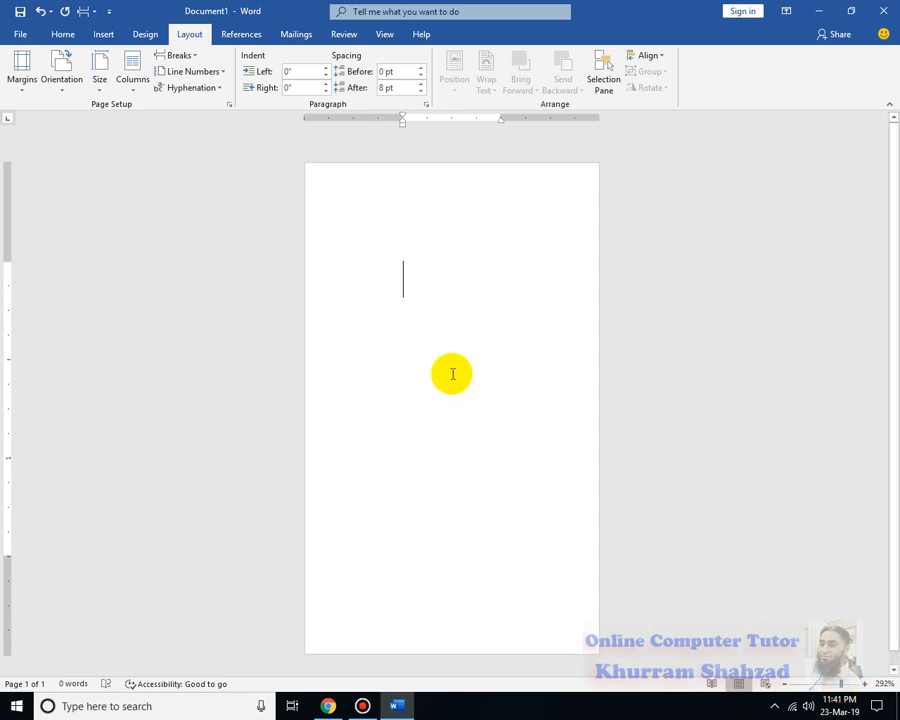
pyautogui.click(106, 36)
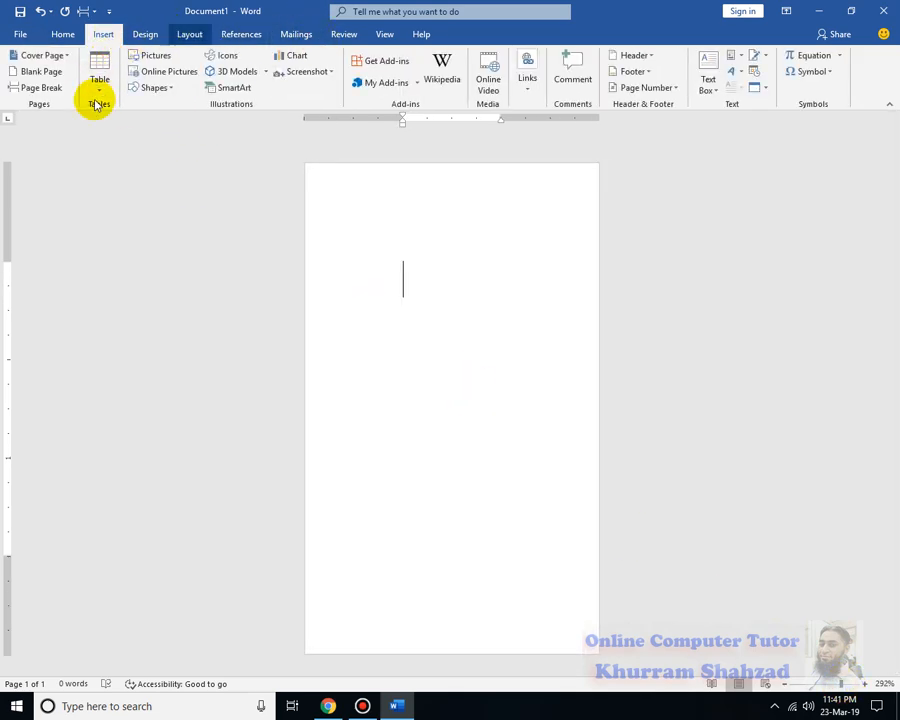
pyautogui.click(168, 87)
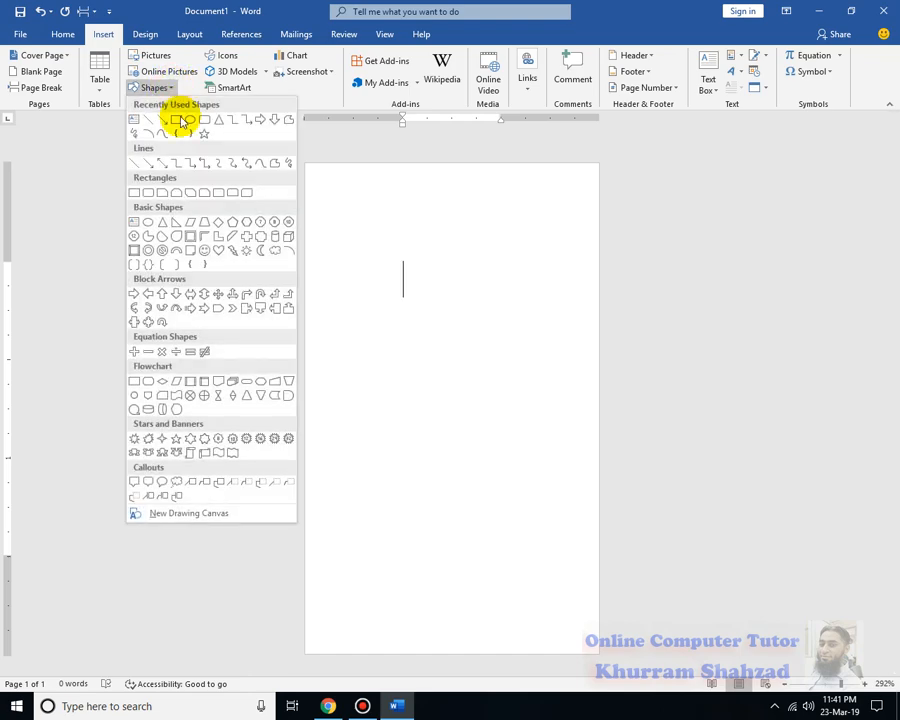
pyautogui.click(178, 121)
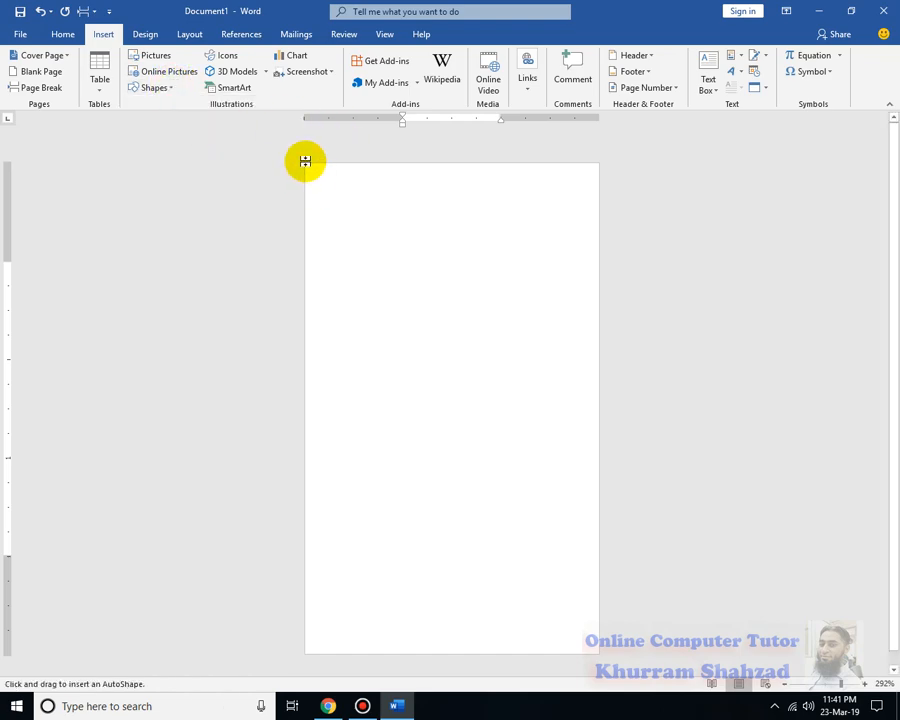
pyautogui.moveTo(304, 164); pyautogui.dragTo(598, 353)
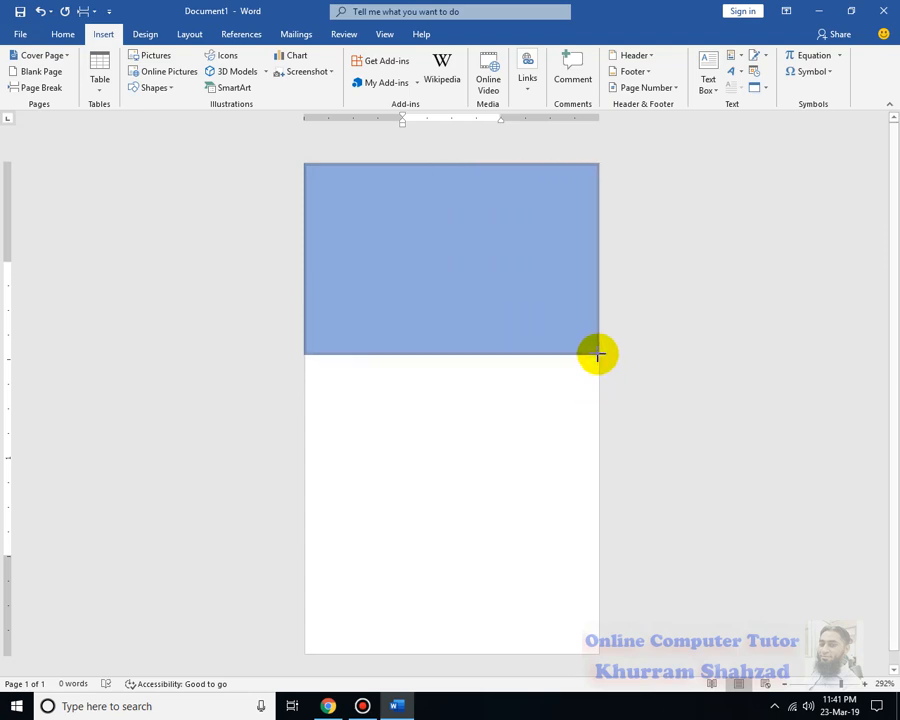
pyautogui.moveTo(598, 353); pyautogui.dragTo(596, 352)
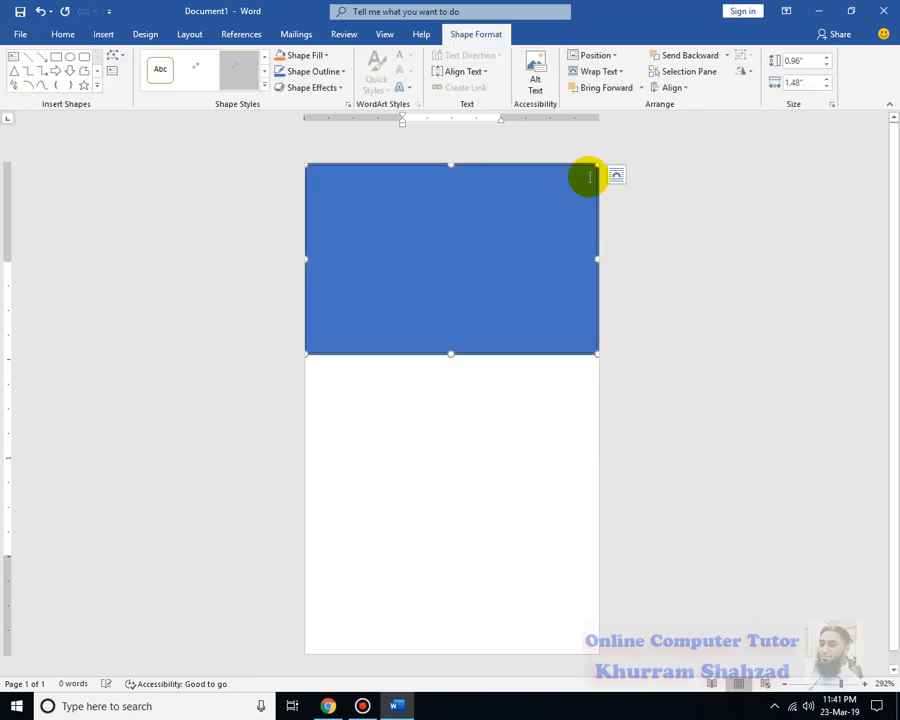
# Remove the rectangle's fill and give it a 3 pt outline
pyautogui.click(325, 58)
pyautogui.click(315, 177)
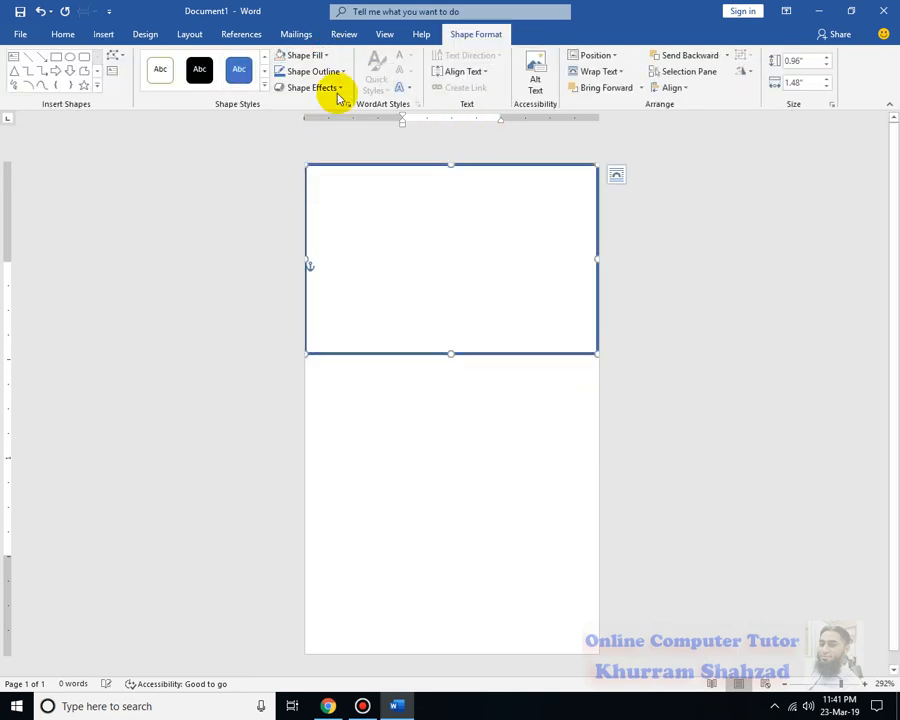
pyautogui.click(331, 72)
pyautogui.moveTo(358, 232)
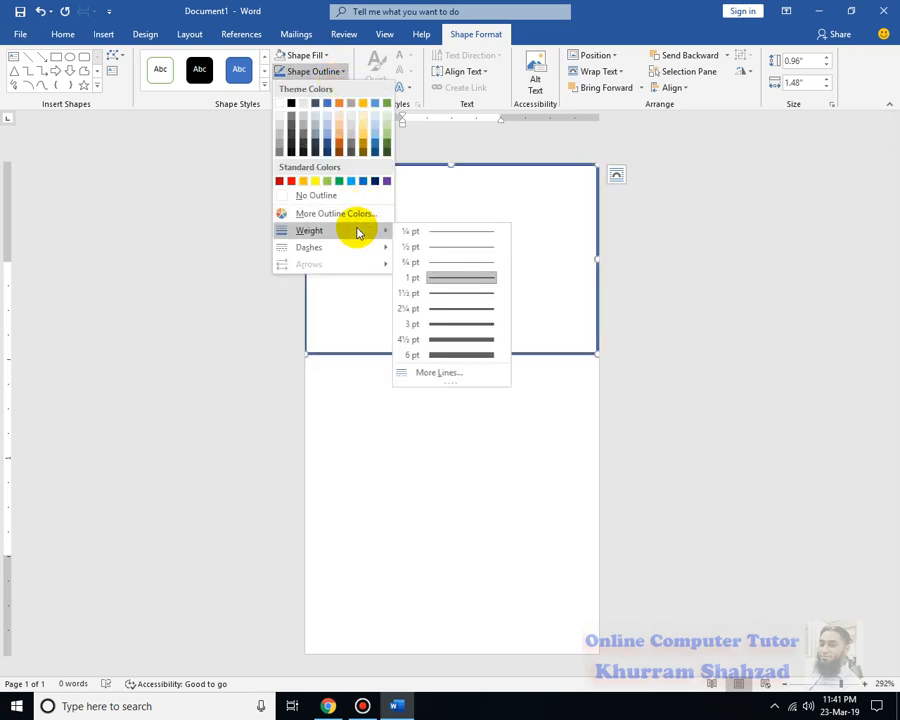
pyautogui.click(440, 324)
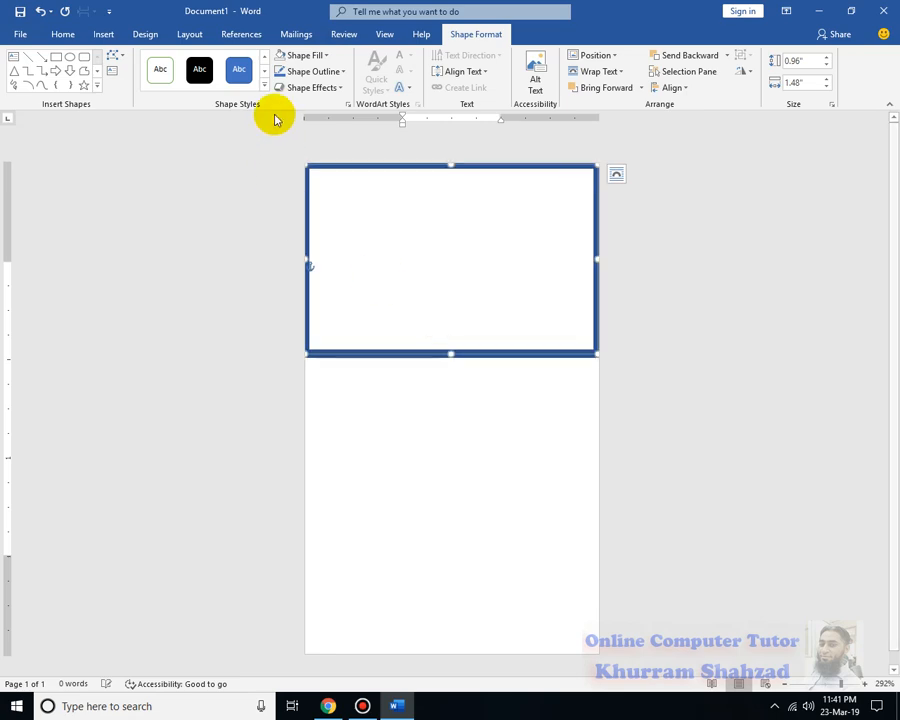
# Resize the rectangle to about 0.94" by 1.45", flush with the page's top and left edges
pyautogui.moveTo(450, 169)
pyautogui.mouseDown()
pyautogui.moveTo(449, 179)
pyautogui.moveTo(450, 165)
pyautogui.mouseUp()
pyautogui.moveTo(307, 260)
pyautogui.mouseDown()
pyautogui.moveTo(324, 257)
pyautogui.moveTo(307, 253)
pyautogui.mouseUp()
pyautogui.moveTo(593, 261)
pyautogui.mouseDown()
pyautogui.moveTo(581, 261)
pyautogui.moveTo(592, 260)
pyautogui.mouseUp()
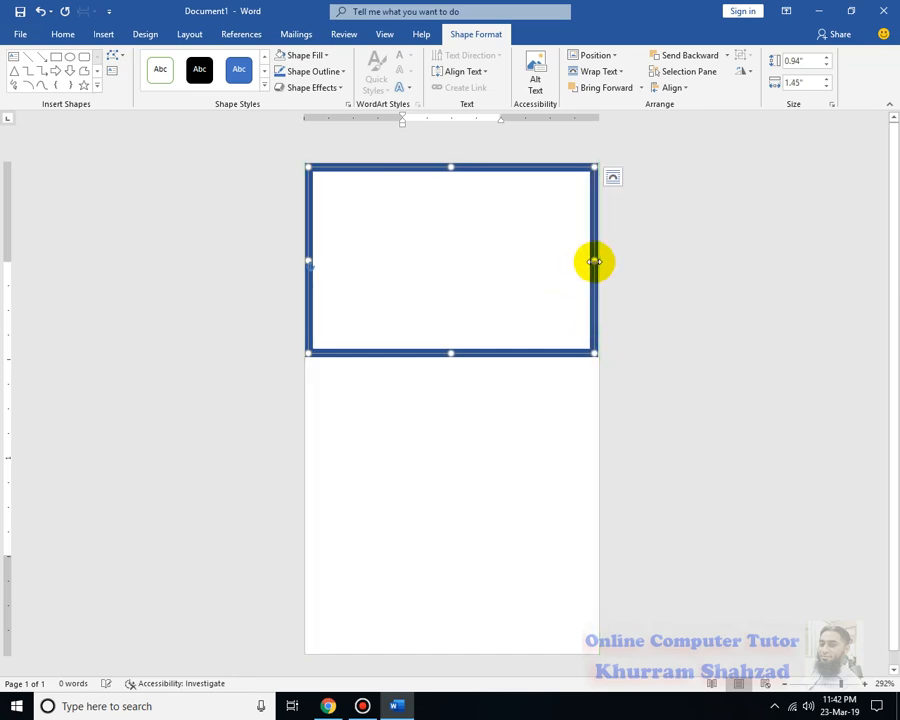
# Send the rectangle behind text, recolour its outline RGB 8, 136, 182, and shorten it to 0.82"
pyautogui.click(586, 72)
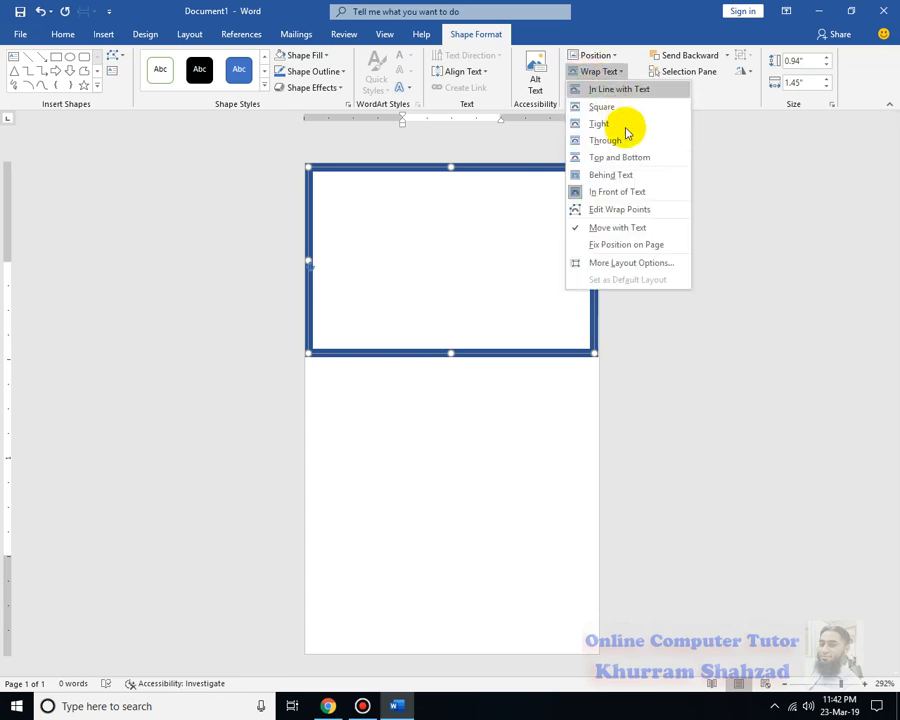
pyautogui.click(626, 176)
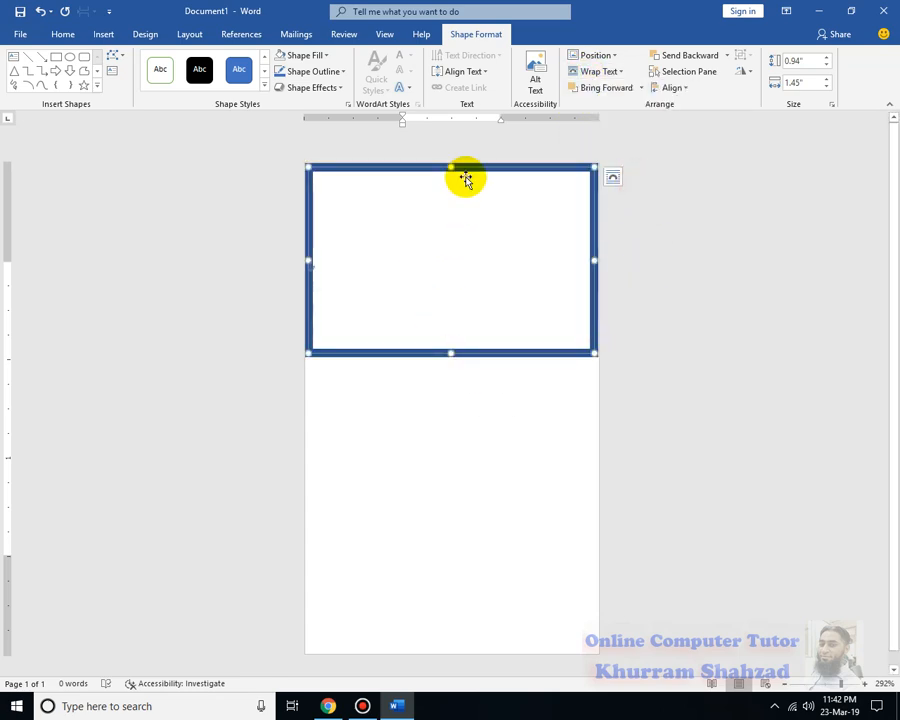
pyautogui.click(330, 71)
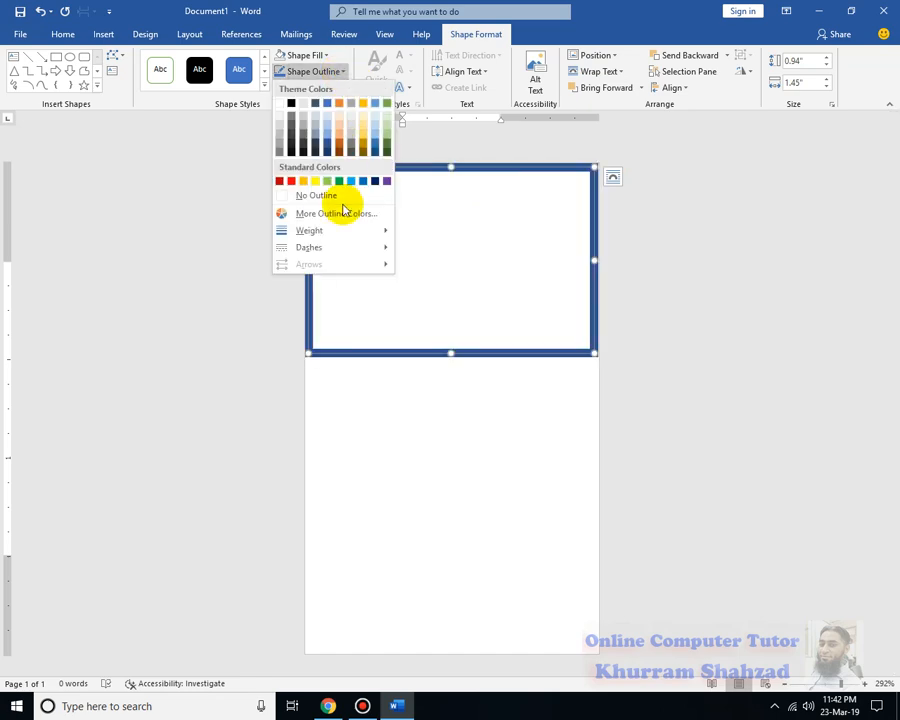
pyautogui.click(331, 214)
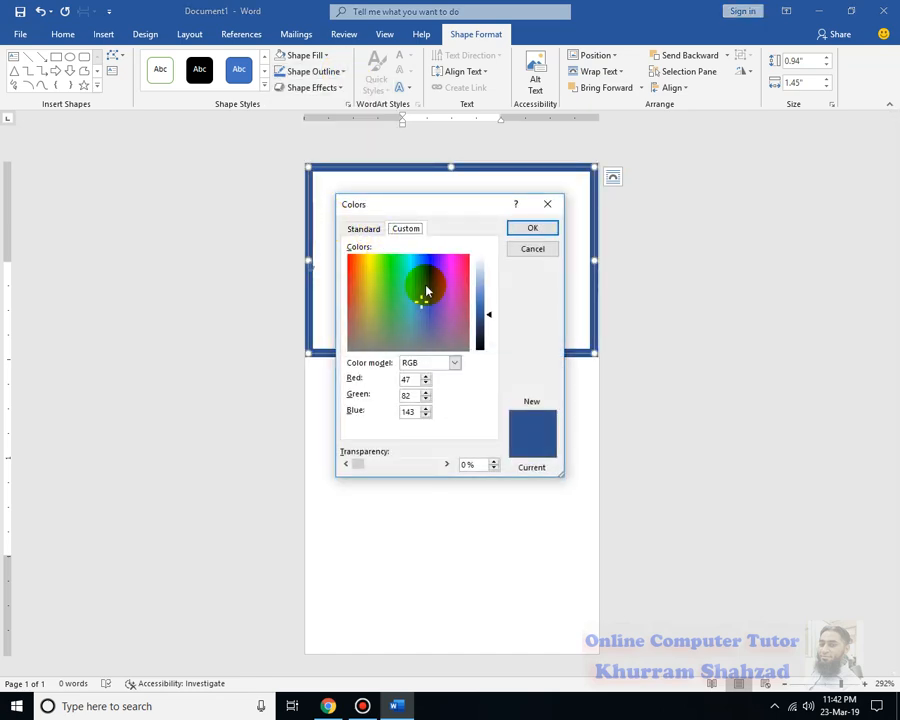
pyautogui.moveTo(418, 307); pyautogui.dragTo(418, 269)
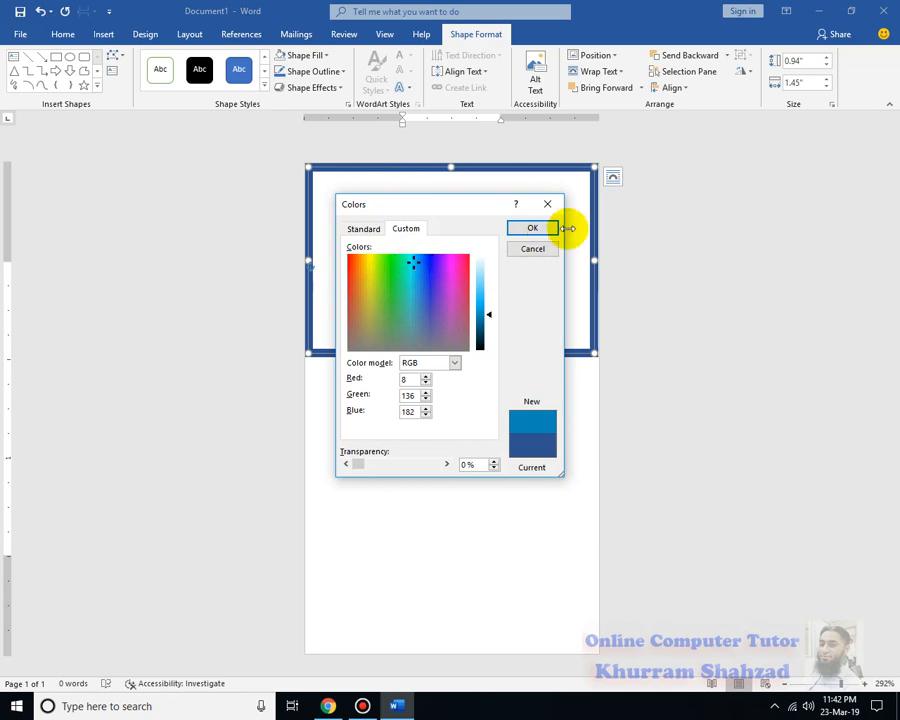
pyautogui.click(532, 228)
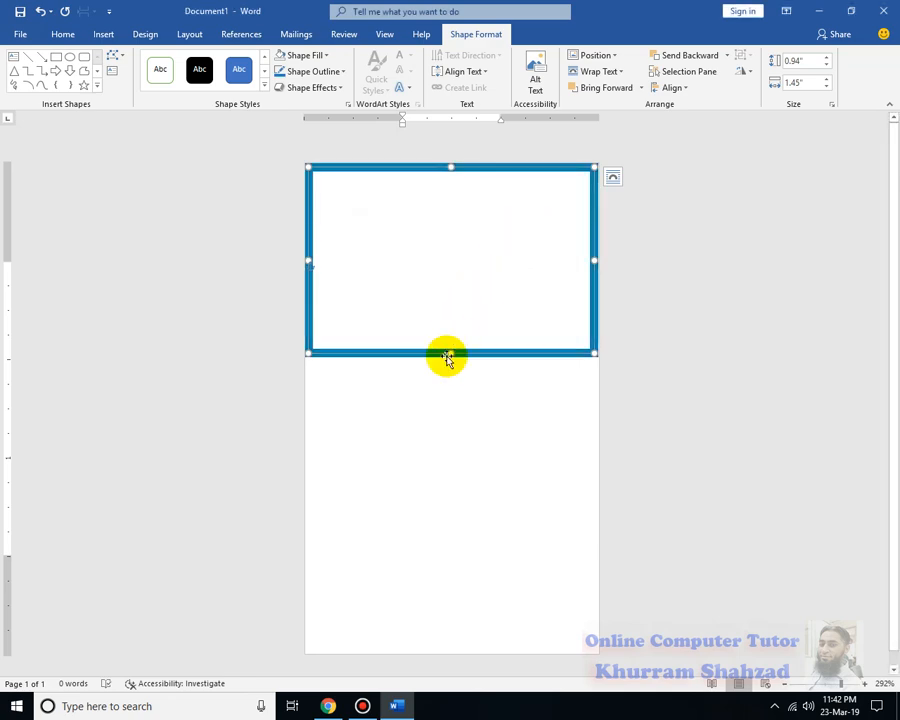
pyautogui.moveTo(451, 355); pyautogui.dragTo(448, 326)
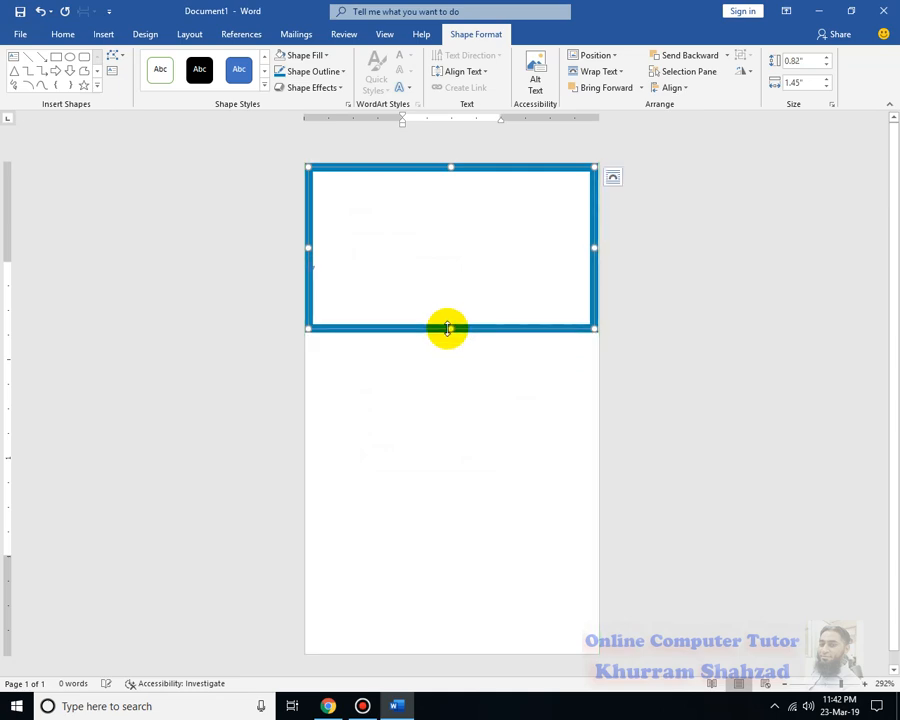
# With Edit Points, add a midpoint on the rectangle's bottom edge and pull it down into a V
pyautogui.rightClick(432, 326)
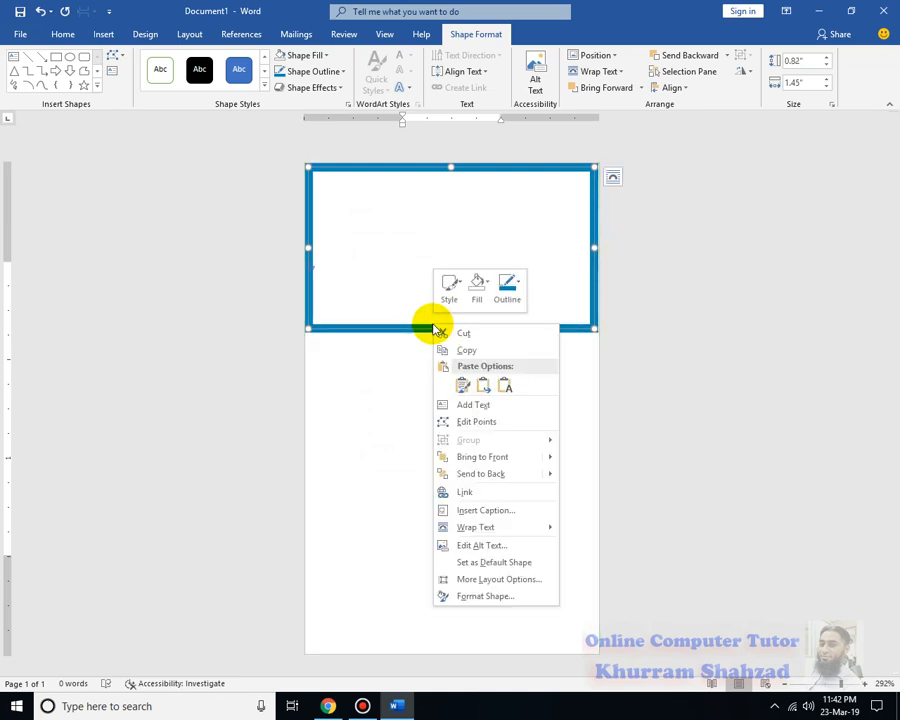
pyautogui.click(484, 421)
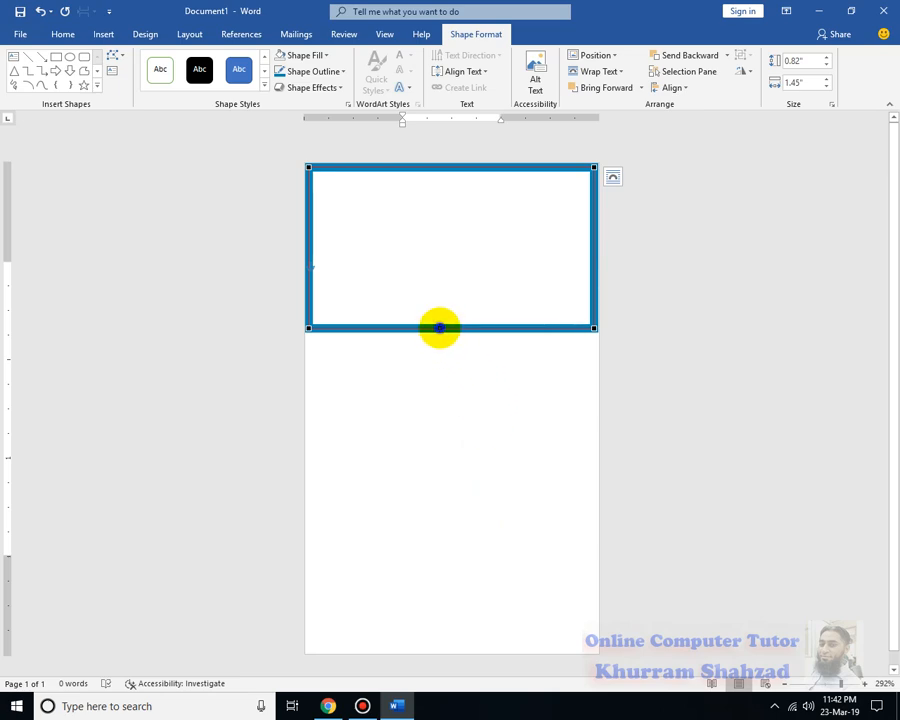
pyautogui.rightClick(440, 327)
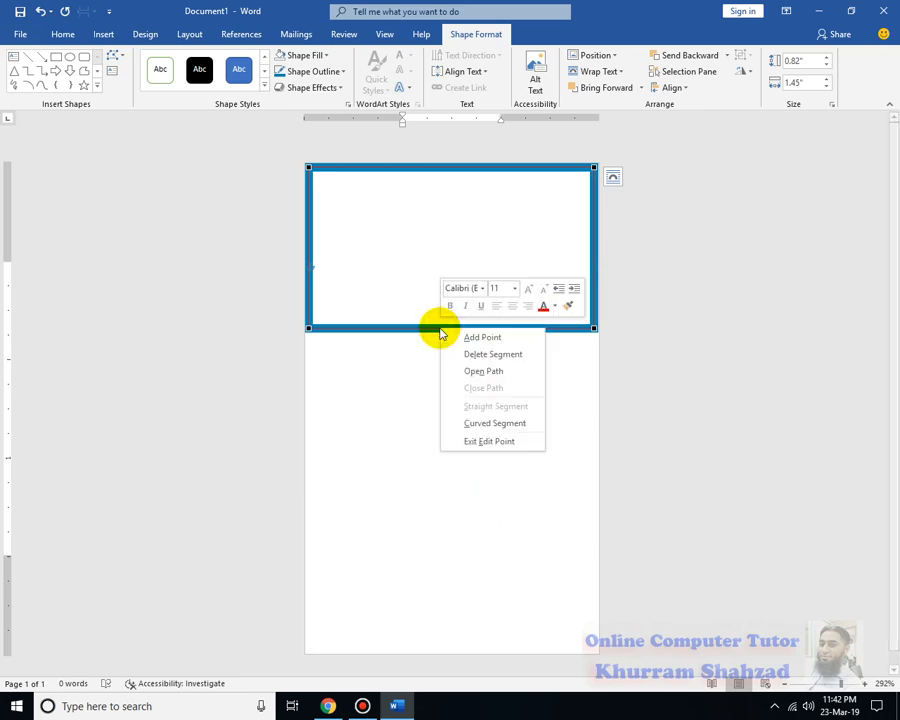
pyautogui.click(494, 339)
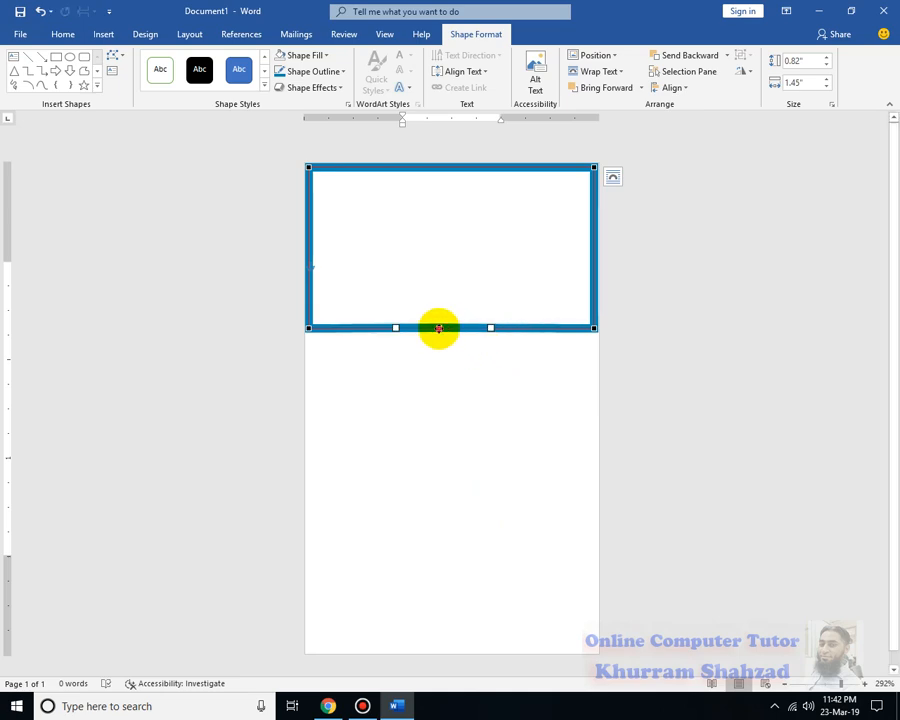
pyautogui.moveTo(439, 328); pyautogui.dragTo(450, 390)
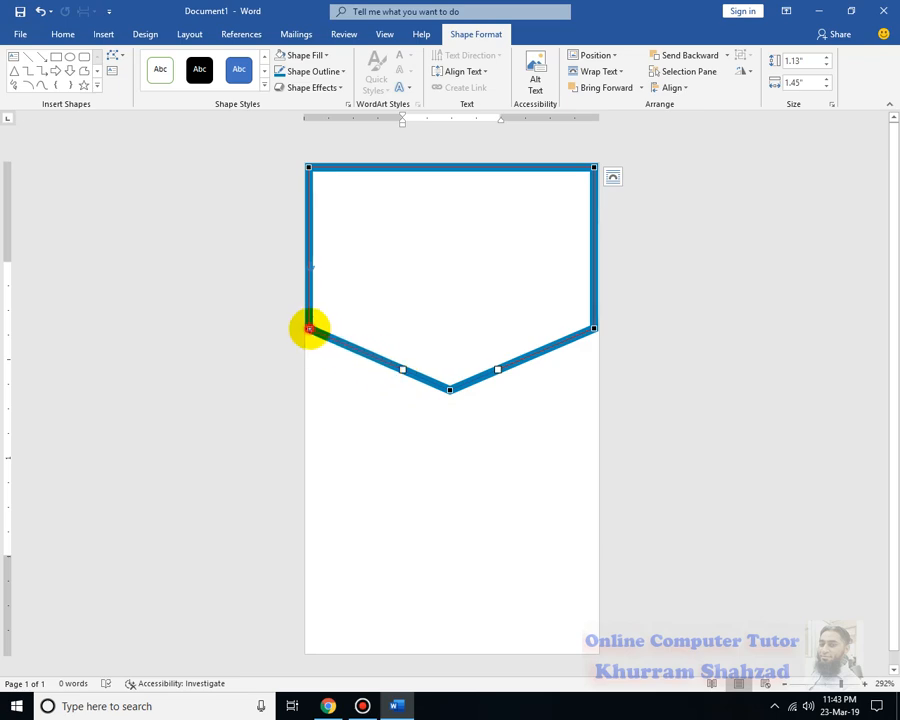
# Lower the banner's side corners and stretch it to full page width, about 1.13" by 1.49"
pyautogui.moveTo(309, 328); pyautogui.dragTo(307, 347)
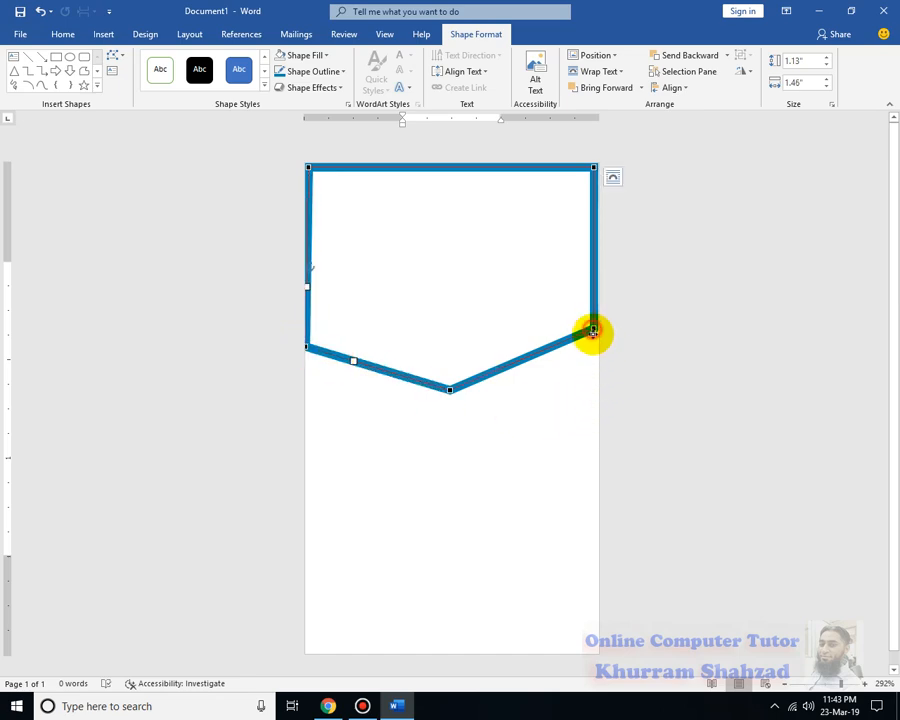
pyautogui.moveTo(593, 330); pyautogui.dragTo(596, 341)
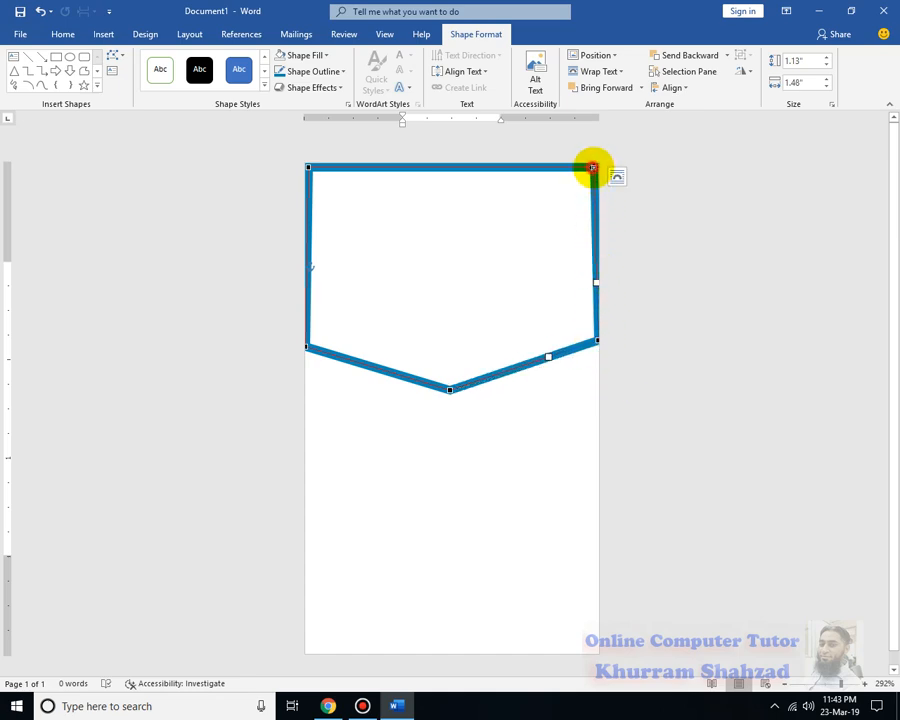
pyautogui.moveTo(592, 167); pyautogui.dragTo(598, 168)
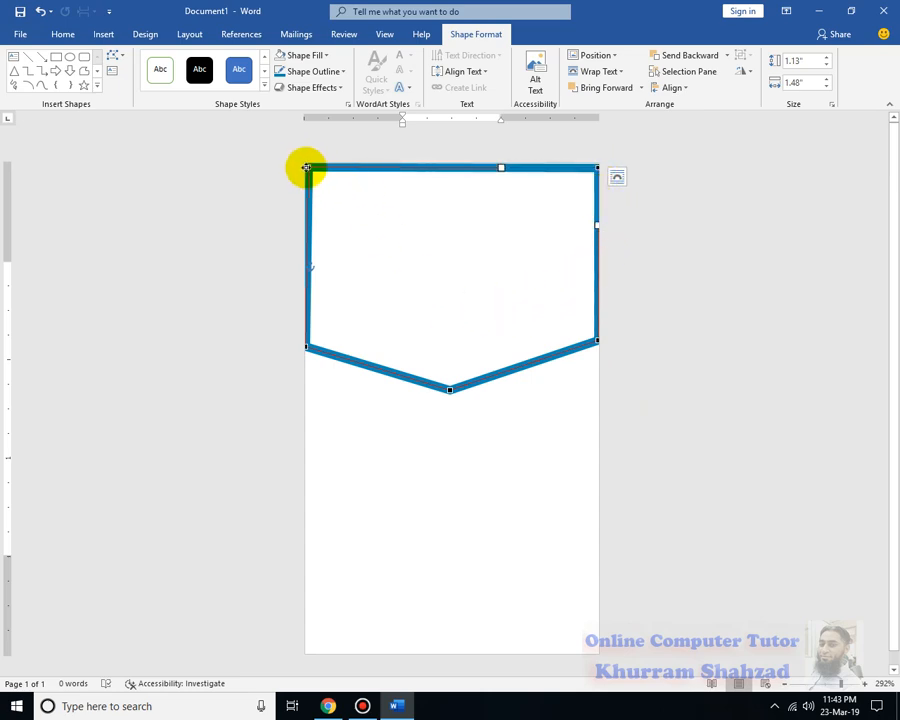
pyautogui.moveTo(307, 168); pyautogui.dragTo(303, 169)
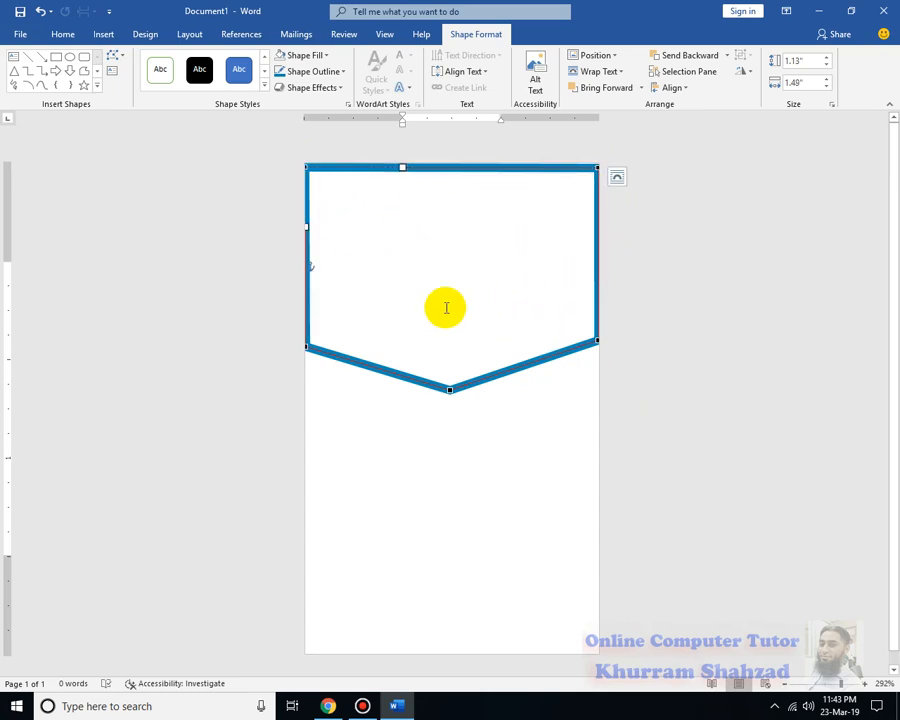
pyautogui.click(648, 291)
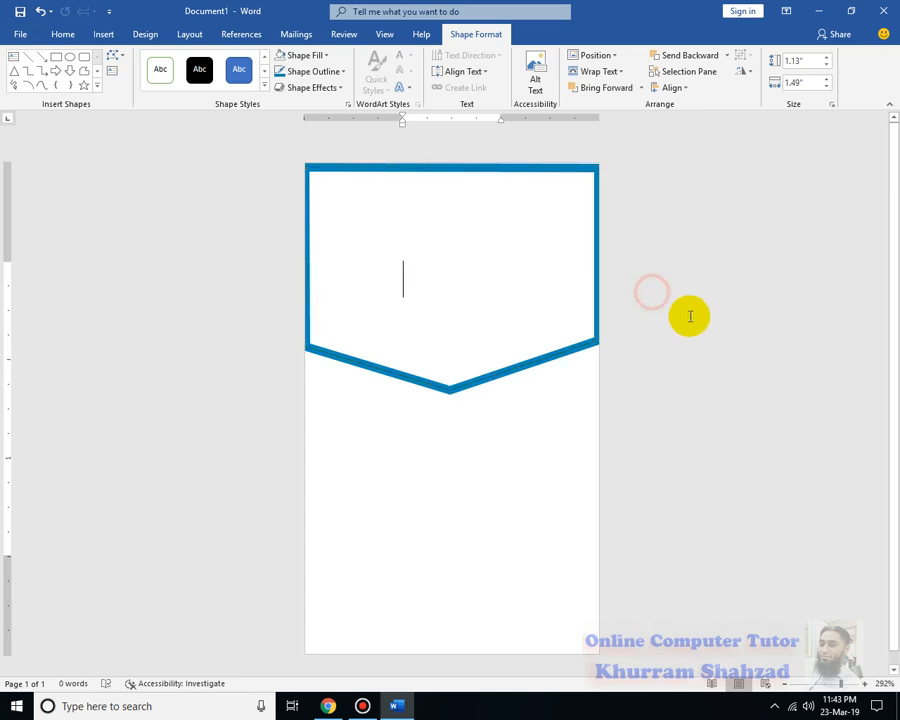
pyautogui.click(571, 168)
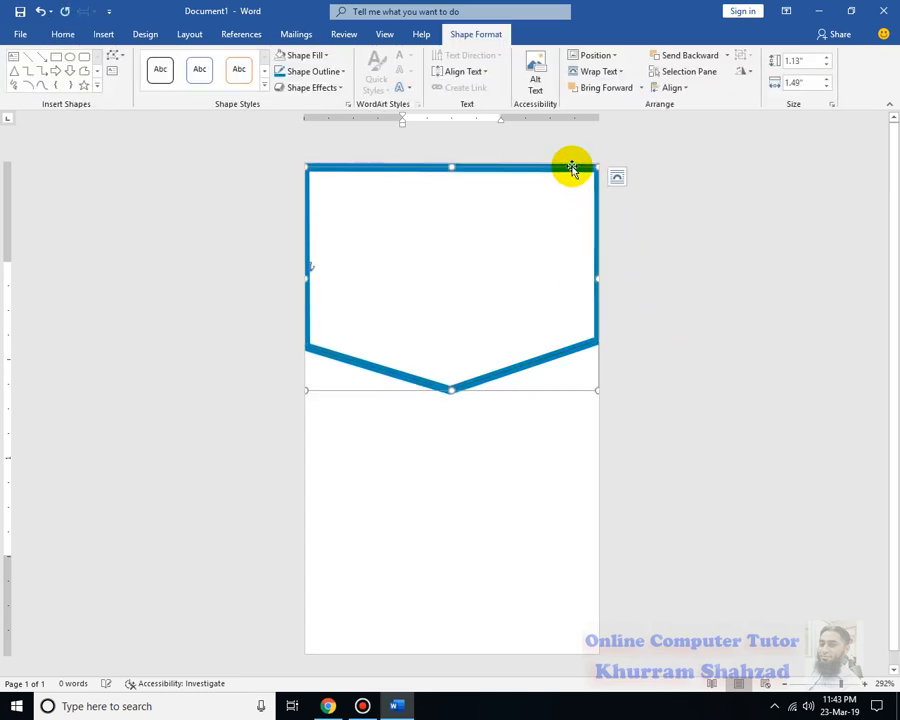
# Duplicate the banner with Ctrl+D, flip the copy vertically, and move it to the page's lower half
pyautogui.click(680, 208)
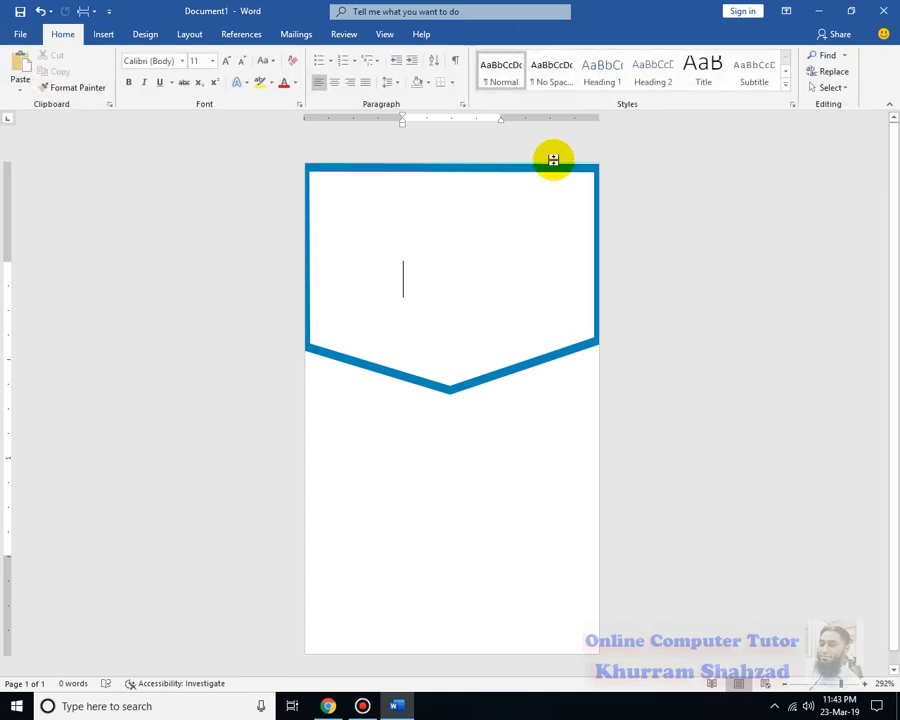
pyautogui.click(554, 167)
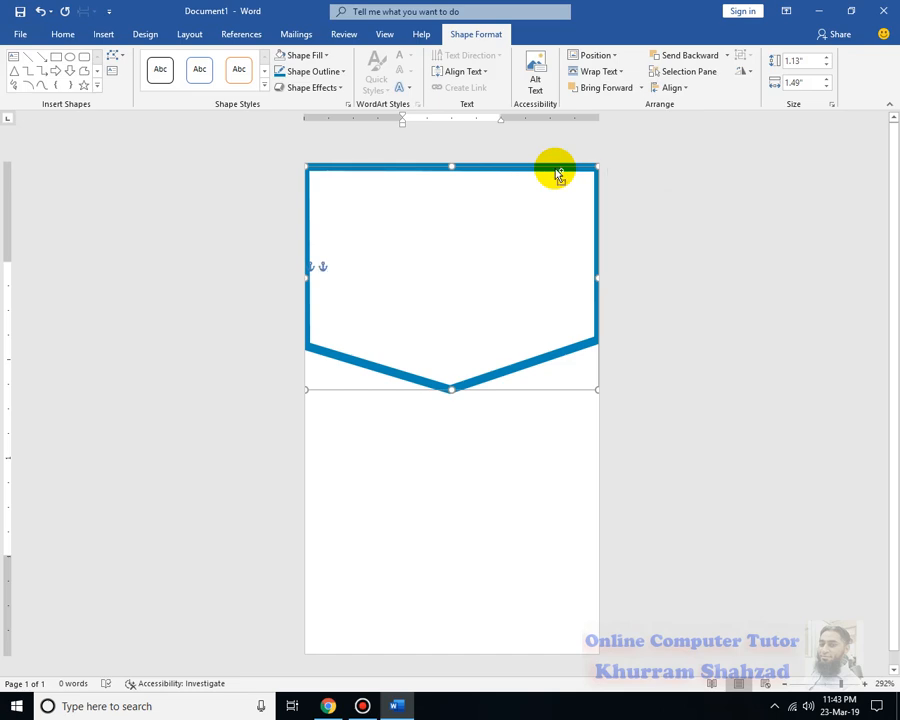
pyautogui.hotkey('ctrl', 'd')
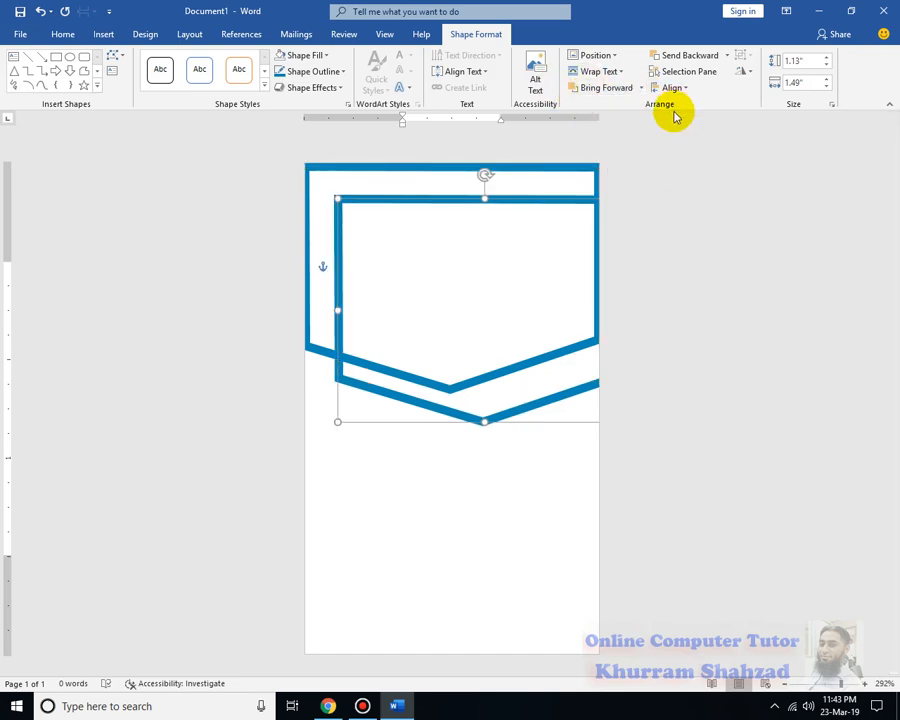
pyautogui.click(745, 72)
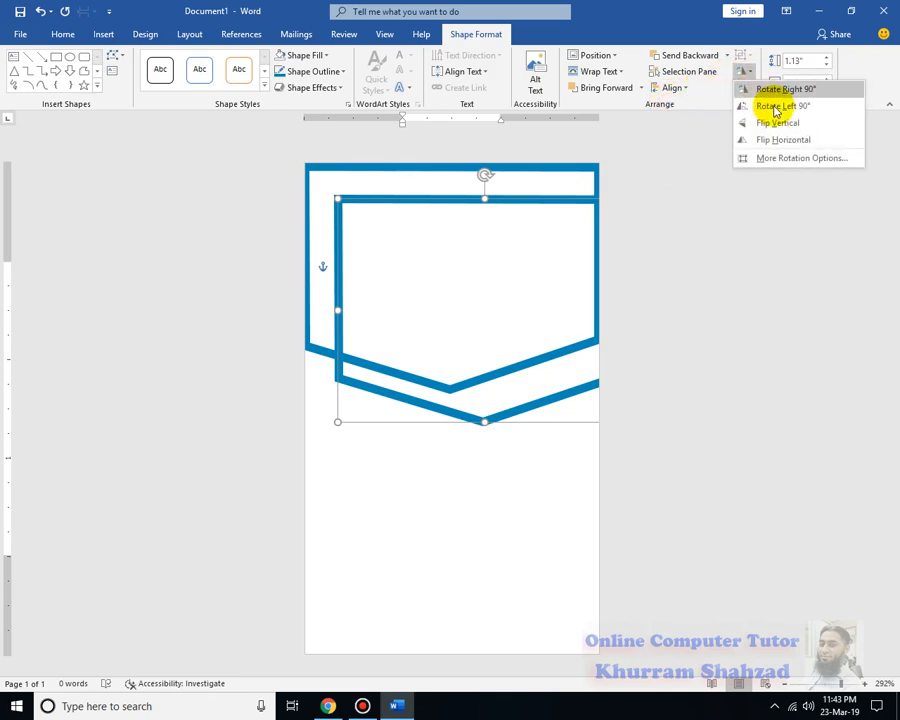
pyautogui.click(799, 129)
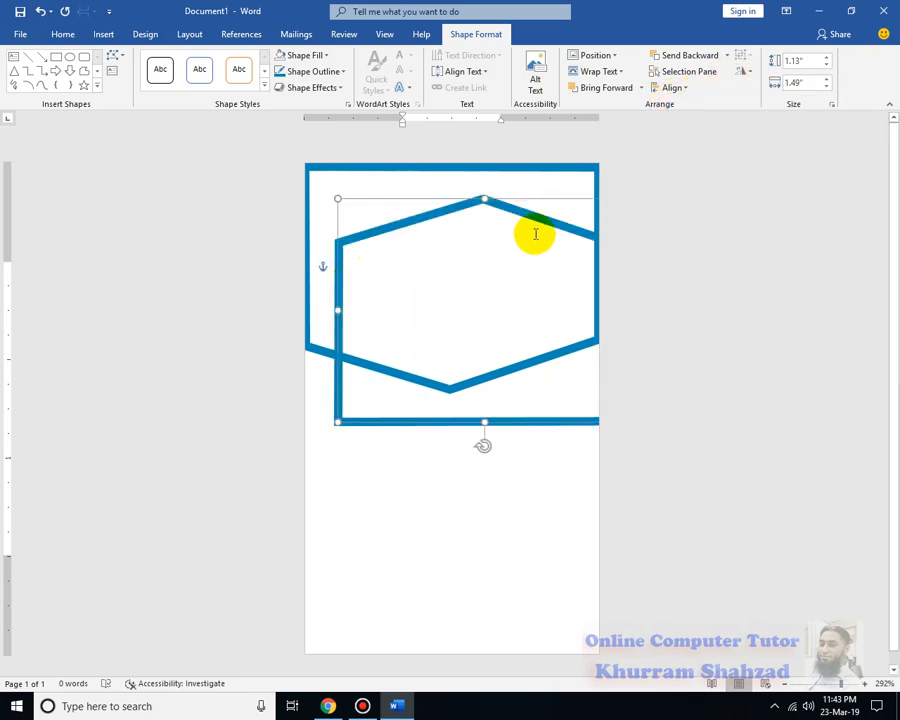
pyautogui.moveTo(541, 226); pyautogui.dragTo(504, 467)
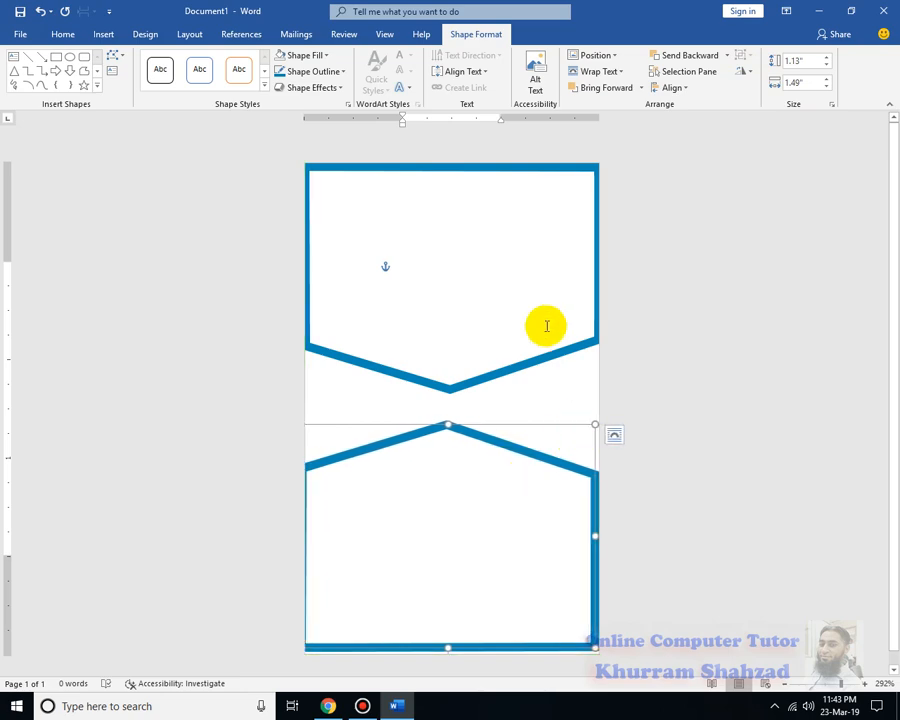
# Nudge and drag the flipped copy up until it meets the top banner's point
pyautogui.press('Right')
pyautogui.press('Right')
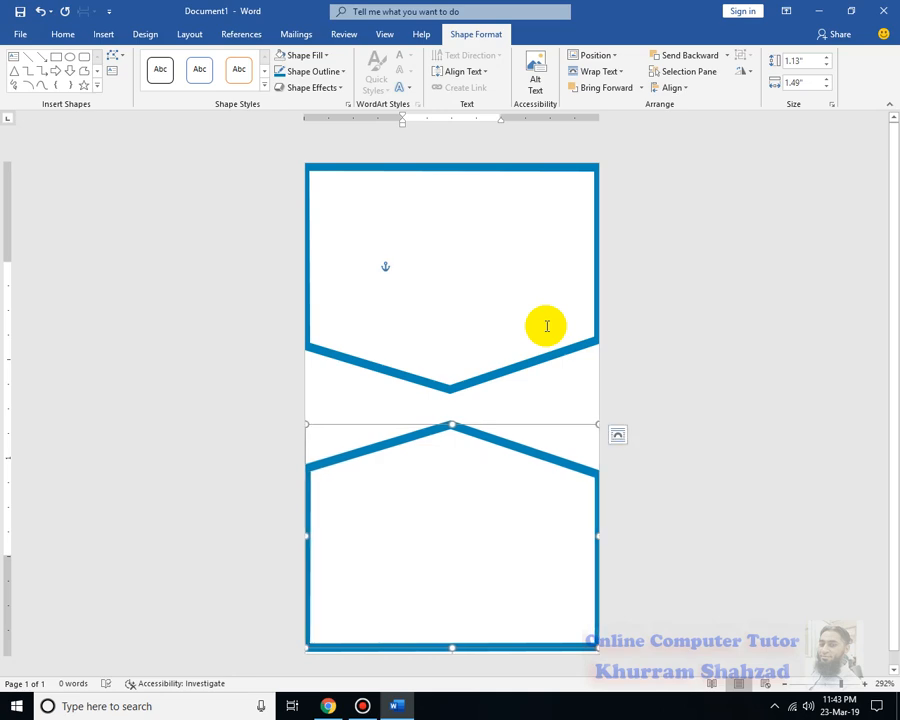
pyautogui.press('Down')
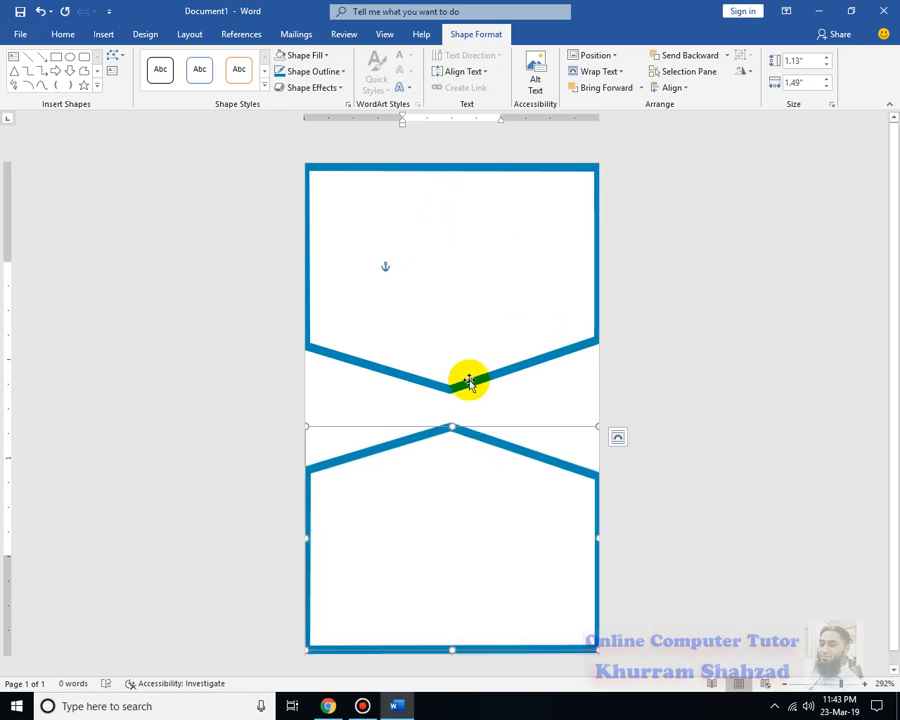
pyautogui.moveTo(452, 425); pyautogui.dragTo(442, 374)
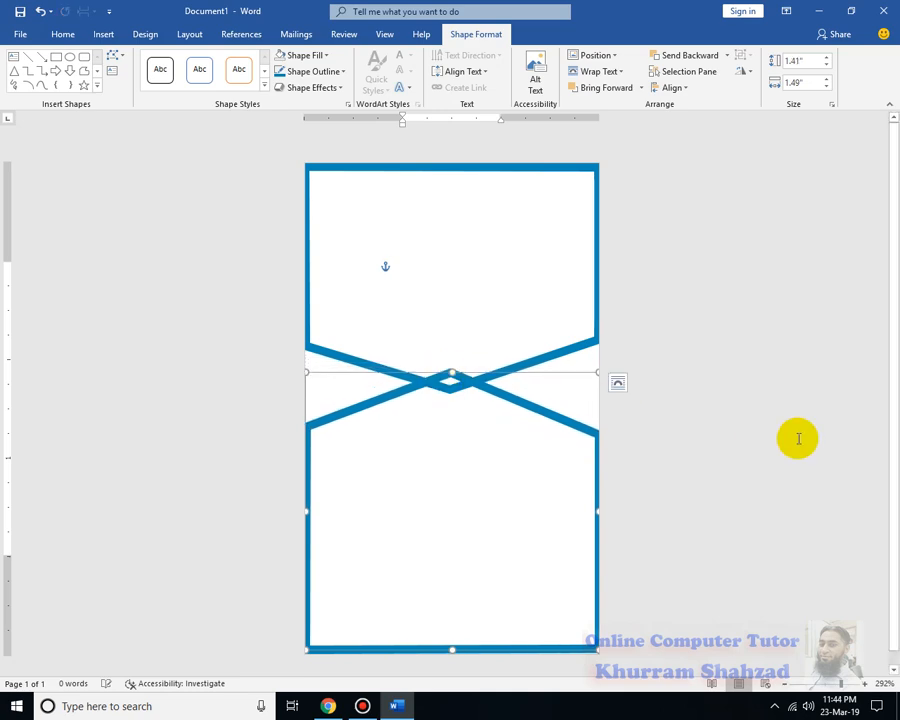
# Remove the outline from the lower flipped banner
pyautogui.click(688, 389)
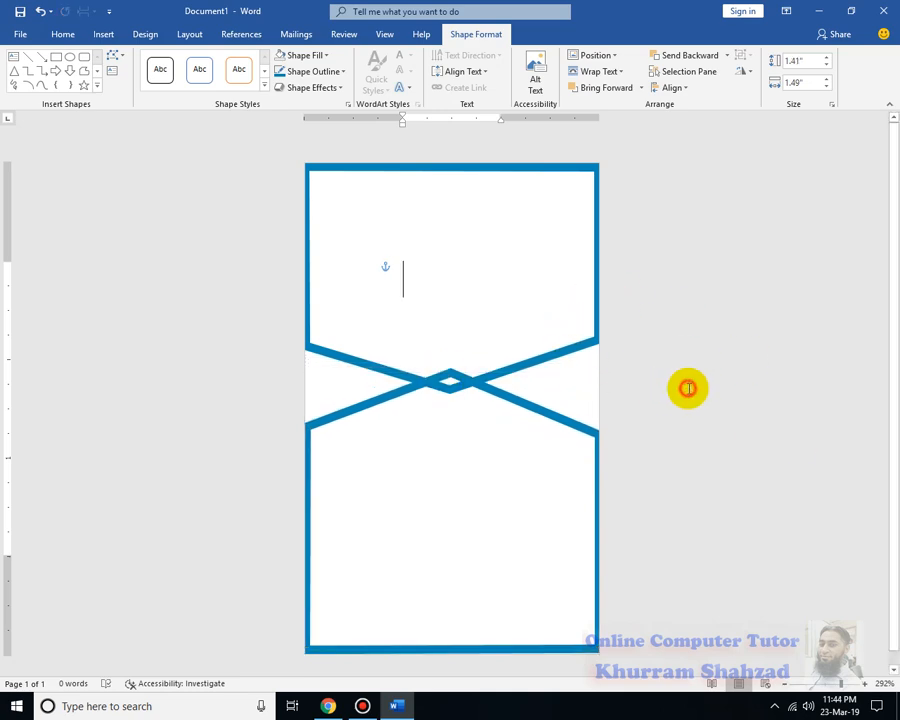
pyautogui.click(574, 425)
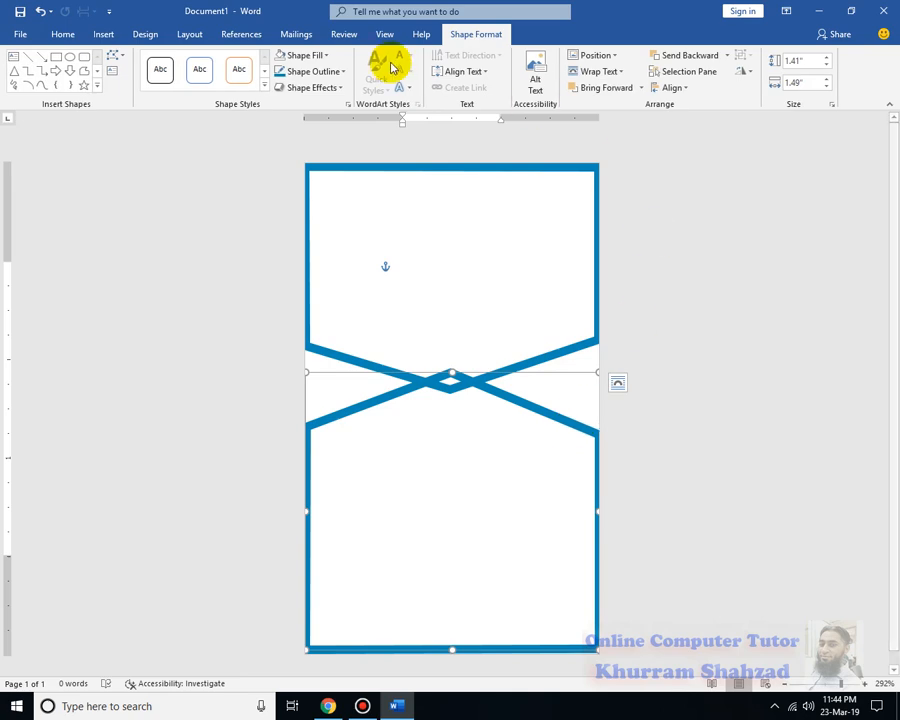
pyautogui.click(341, 72)
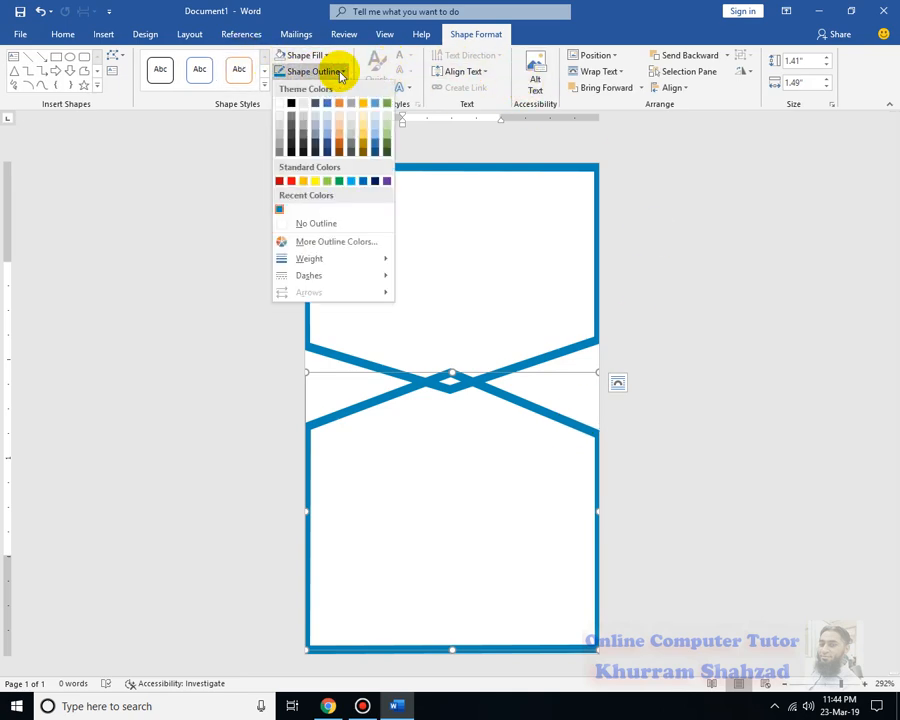
pyautogui.click(296, 231)
pyautogui.click(683, 308)
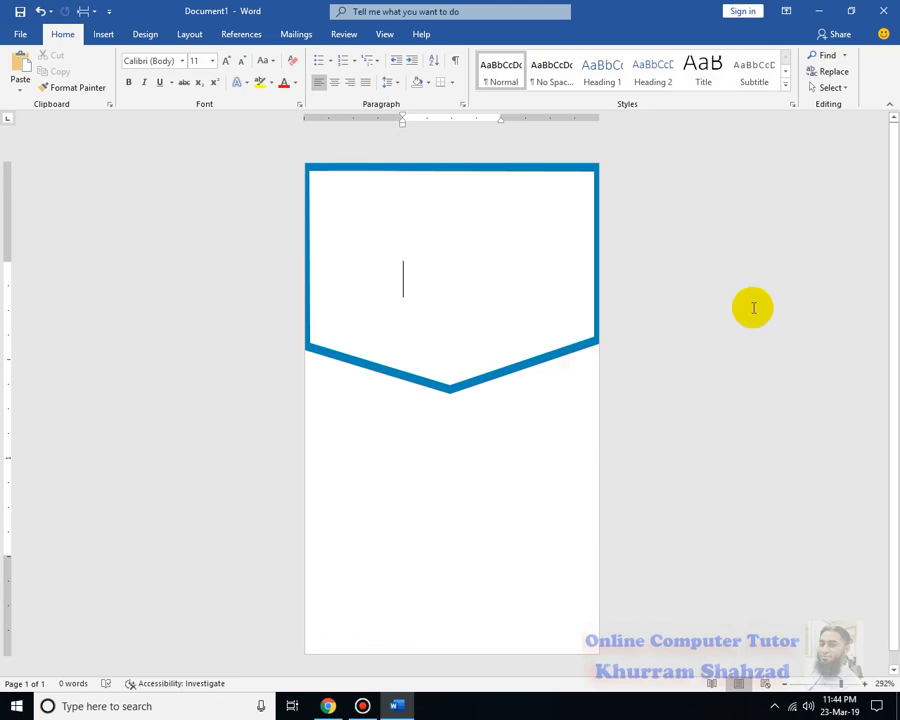
# Set the page colour to a bright lime green using the custom colour picker
pyautogui.click(140, 36)
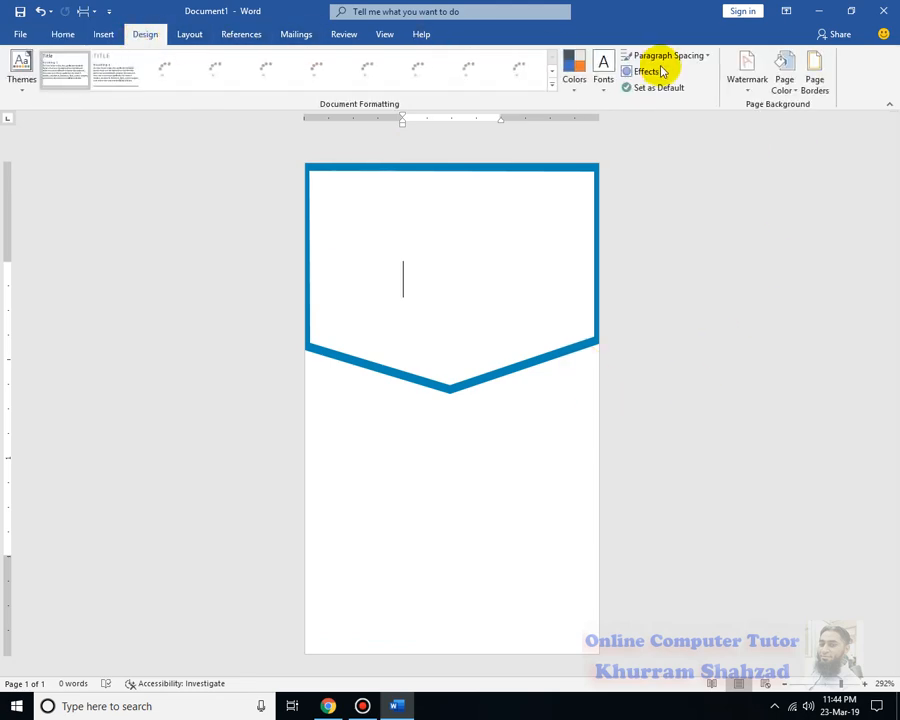
pyautogui.click(788, 88)
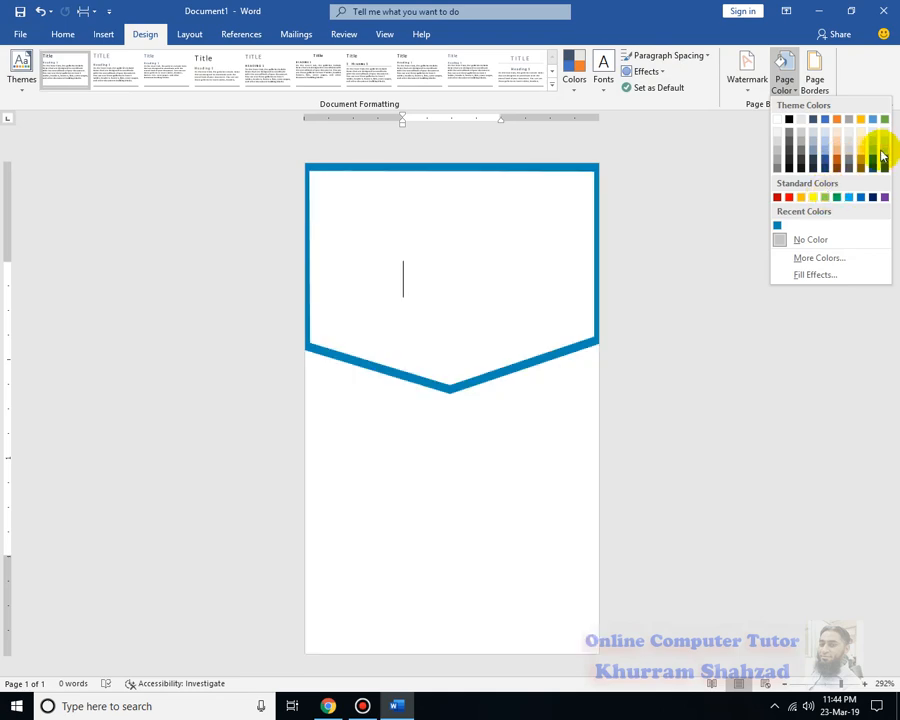
pyautogui.click(801, 257)
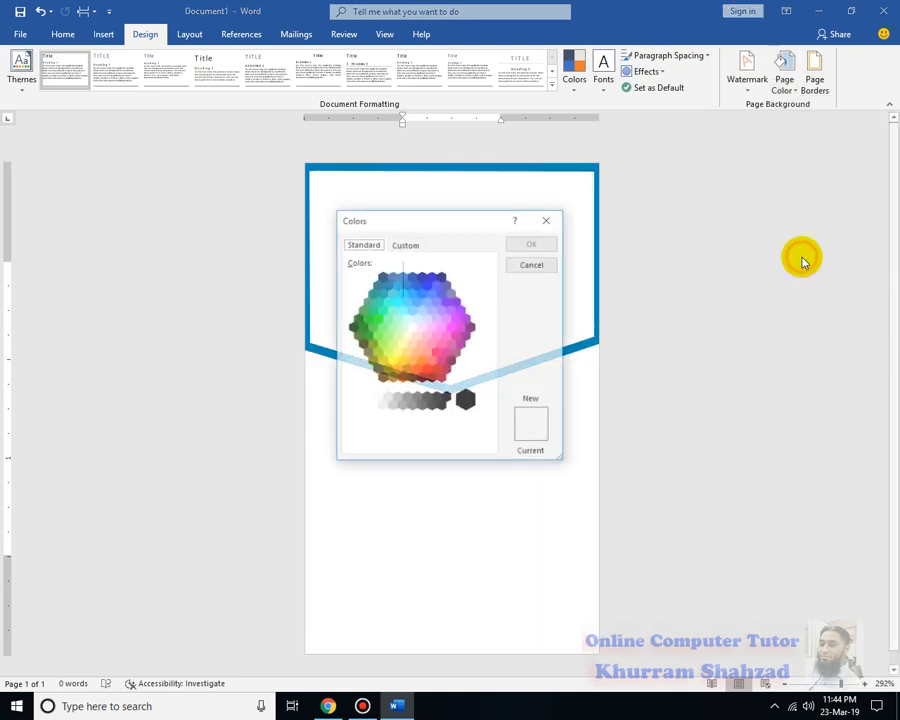
pyautogui.click(378, 320)
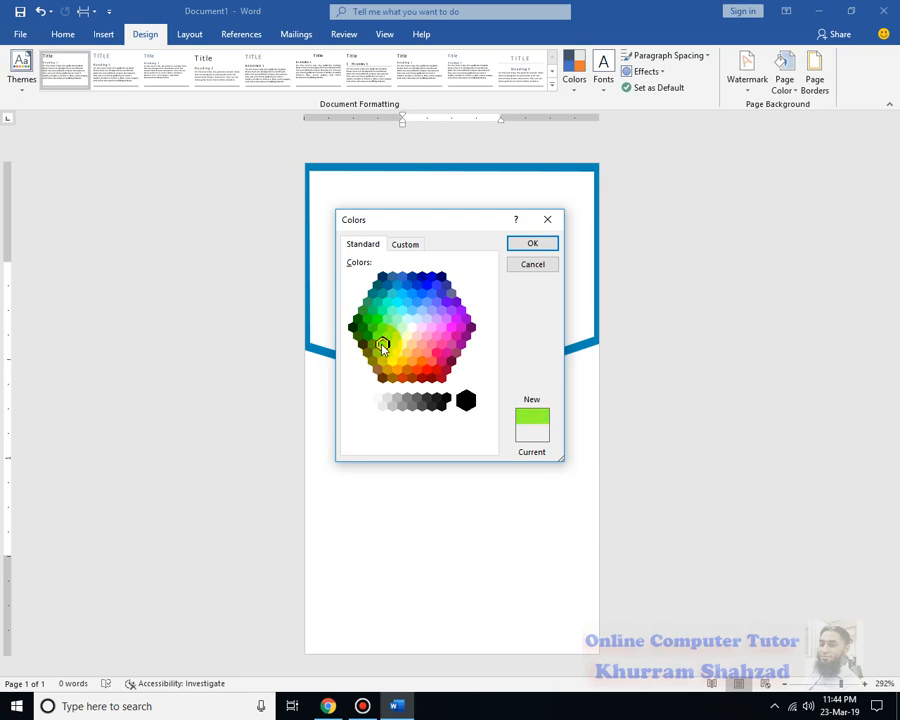
pyautogui.click(532, 243)
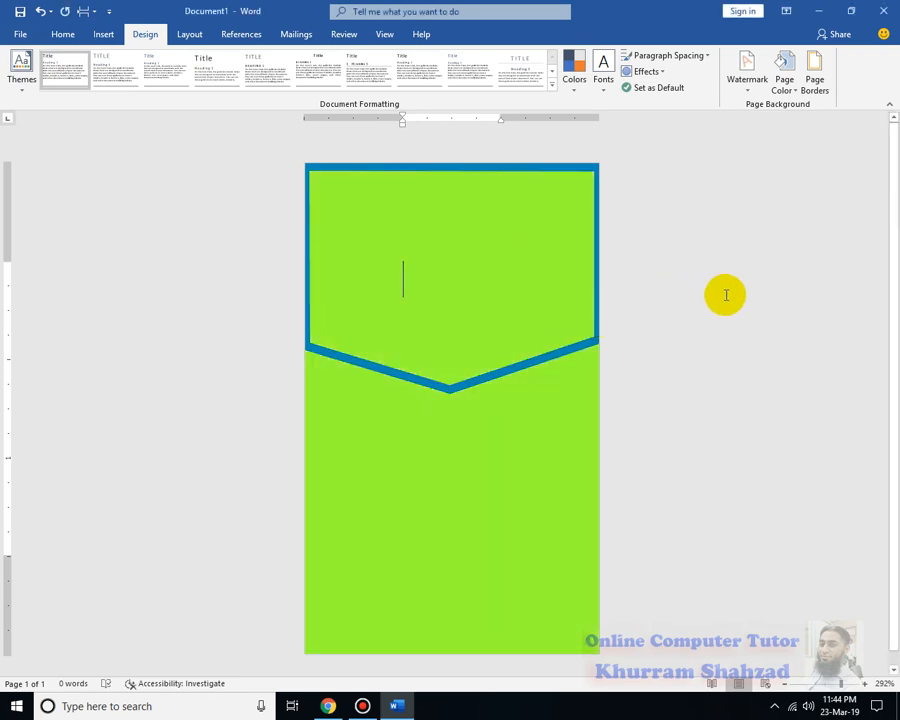
pyautogui.rightClick(381, 498)
pyautogui.click(727, 498)
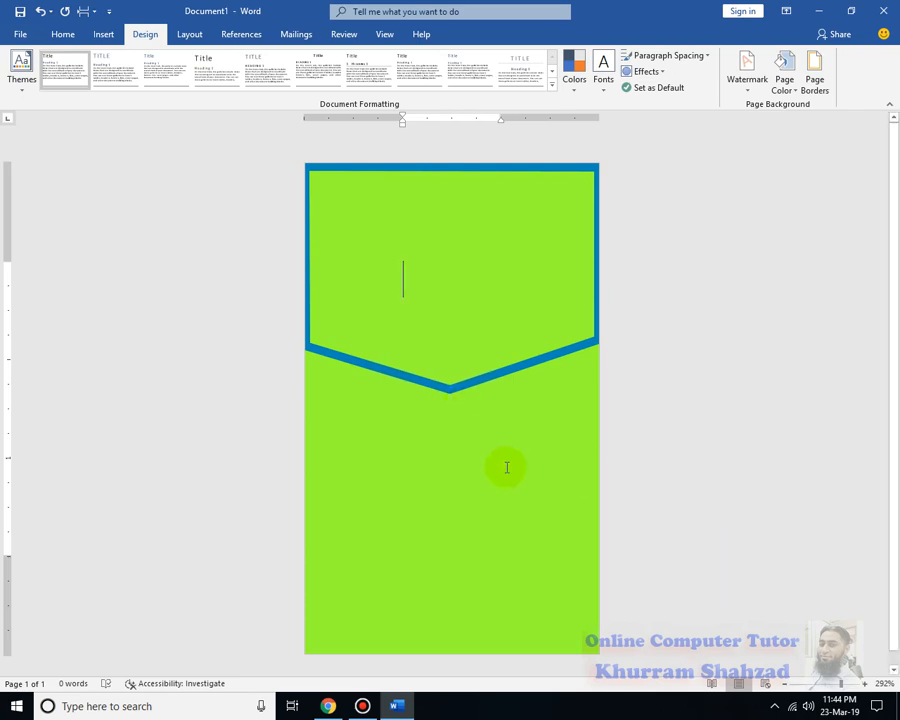
# Turn on Select Objects mode from the Home tab's Select options
pyautogui.click(56, 34)
pyautogui.click(832, 88)
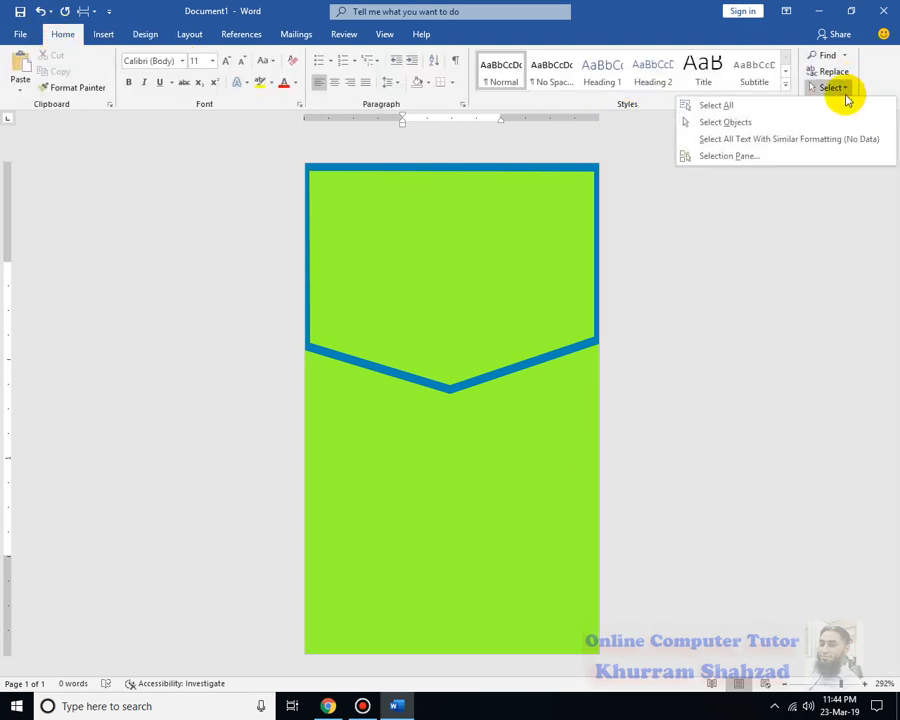
pyautogui.click(757, 121)
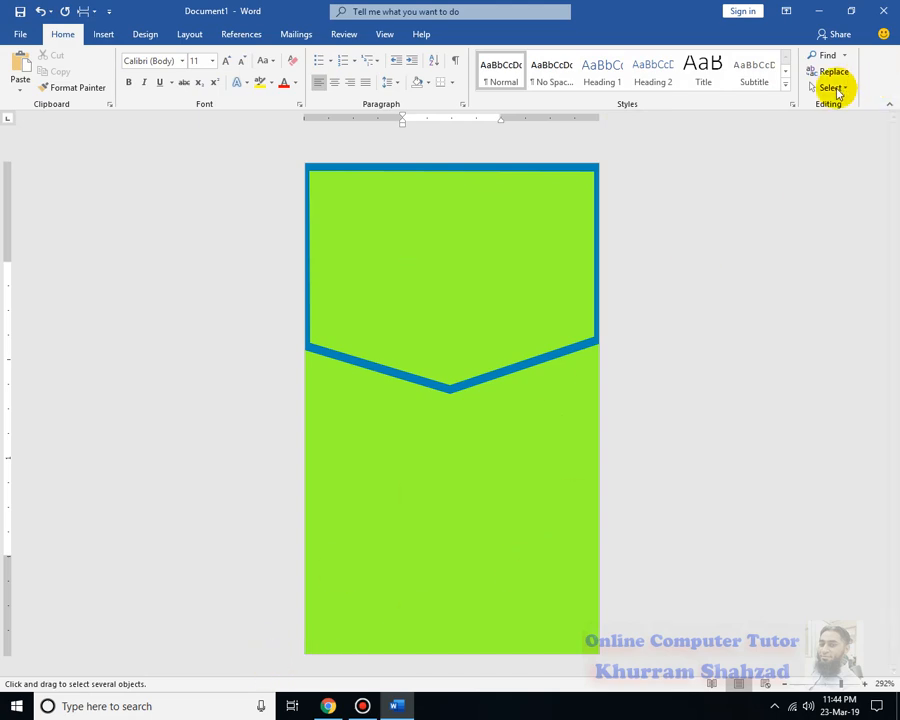
pyautogui.click(832, 88)
pyautogui.click(782, 122)
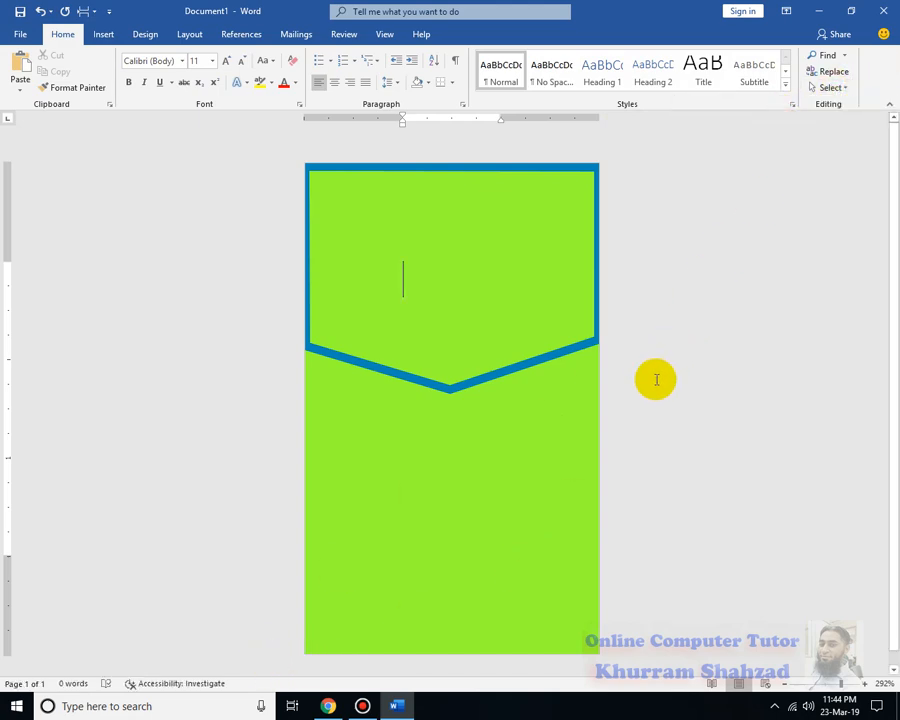
pyautogui.click(838, 89)
pyautogui.click(781, 124)
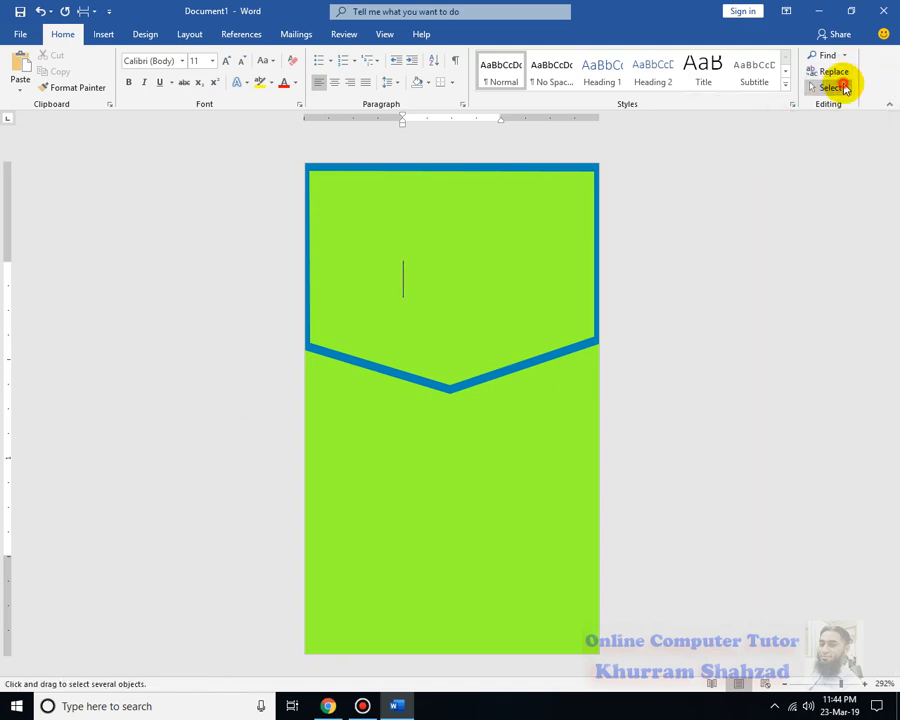
# Select the lower blue-outlined chevron shape on the page
pyautogui.click(830, 88)
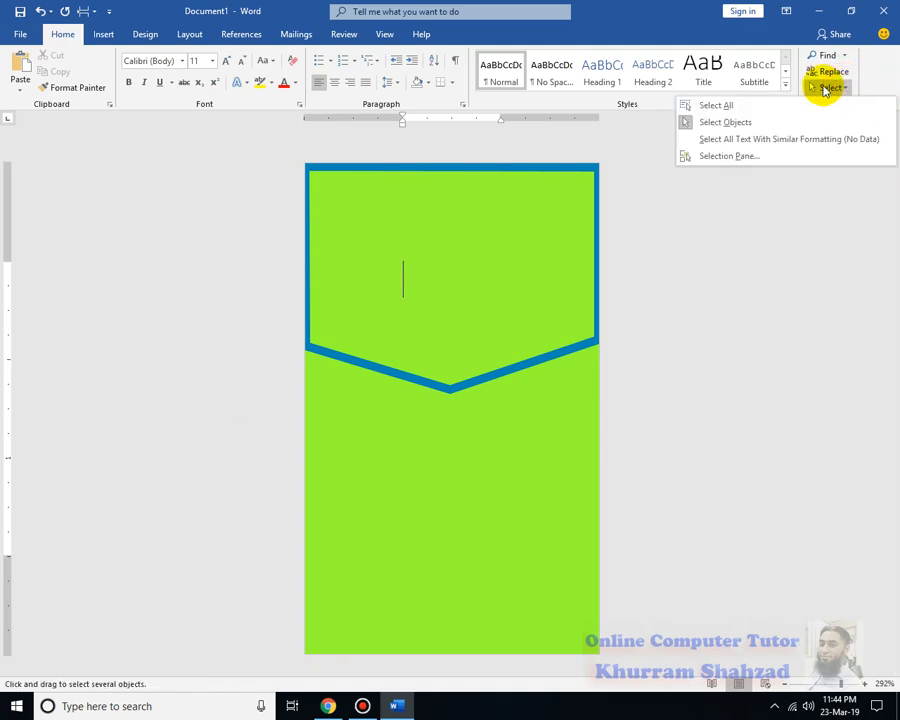
pyautogui.click(184, 384)
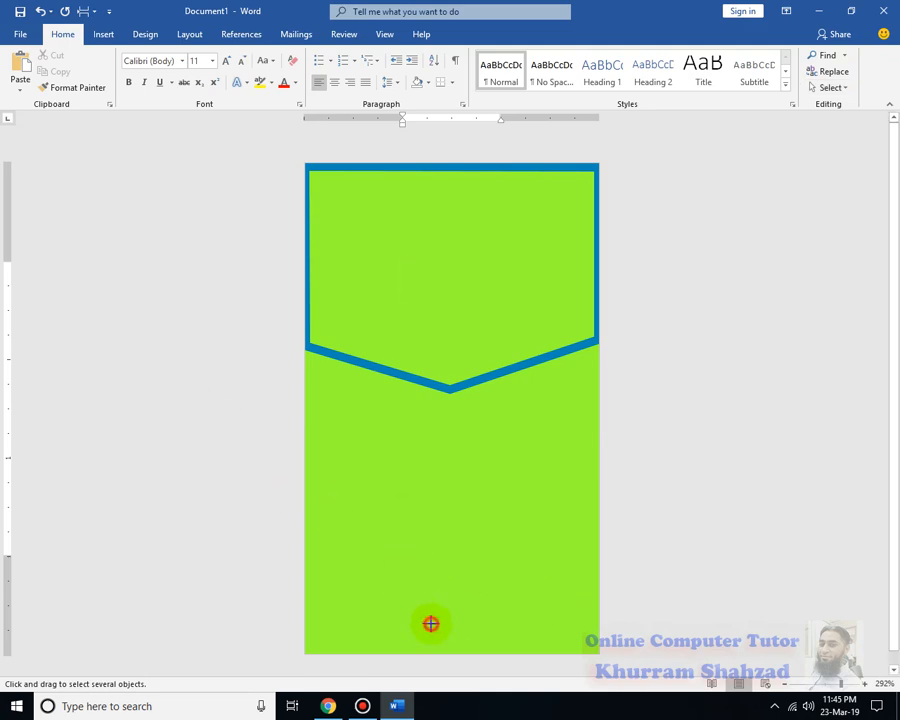
pyautogui.moveTo(430, 623); pyautogui.dragTo(425, 495)
pyautogui.click(514, 537)
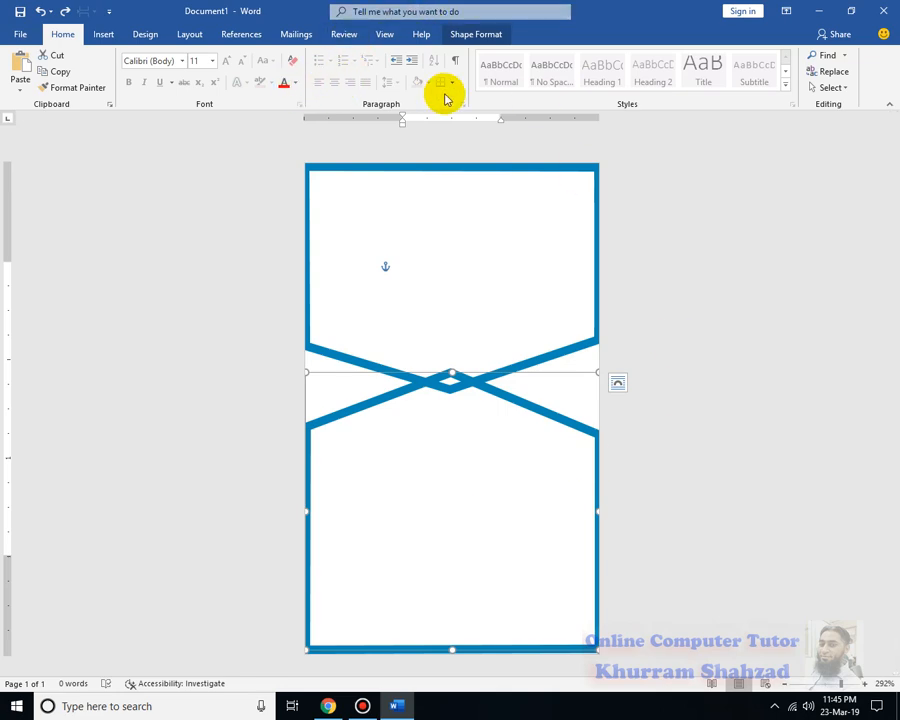
# Give the lower chevron a white fill and no outline, then raise its top point
pyautogui.click(526, 404)
pyautogui.click(476, 34)
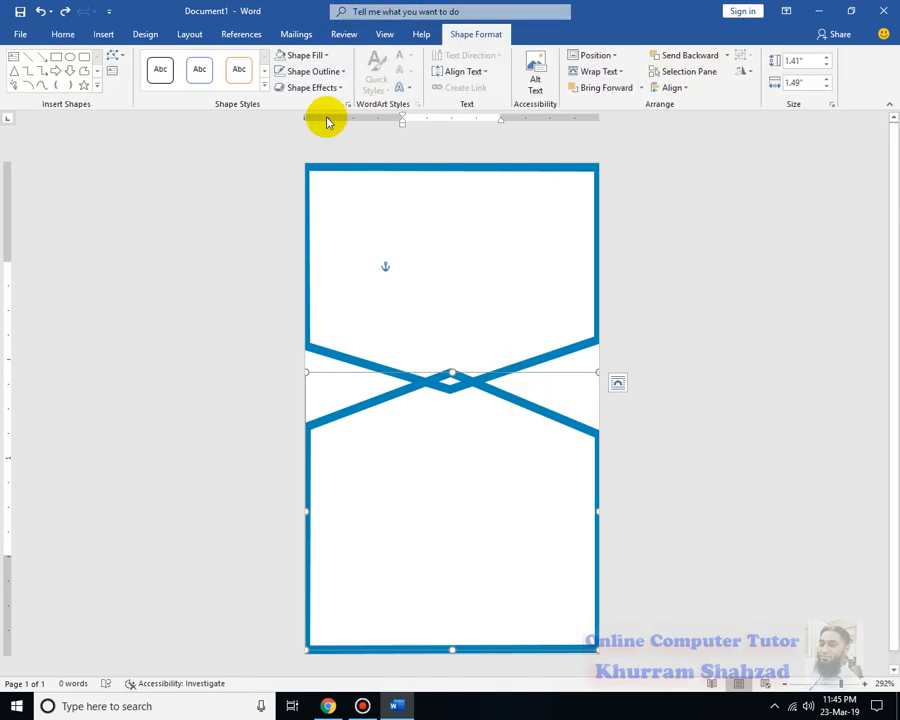
pyautogui.click(346, 73)
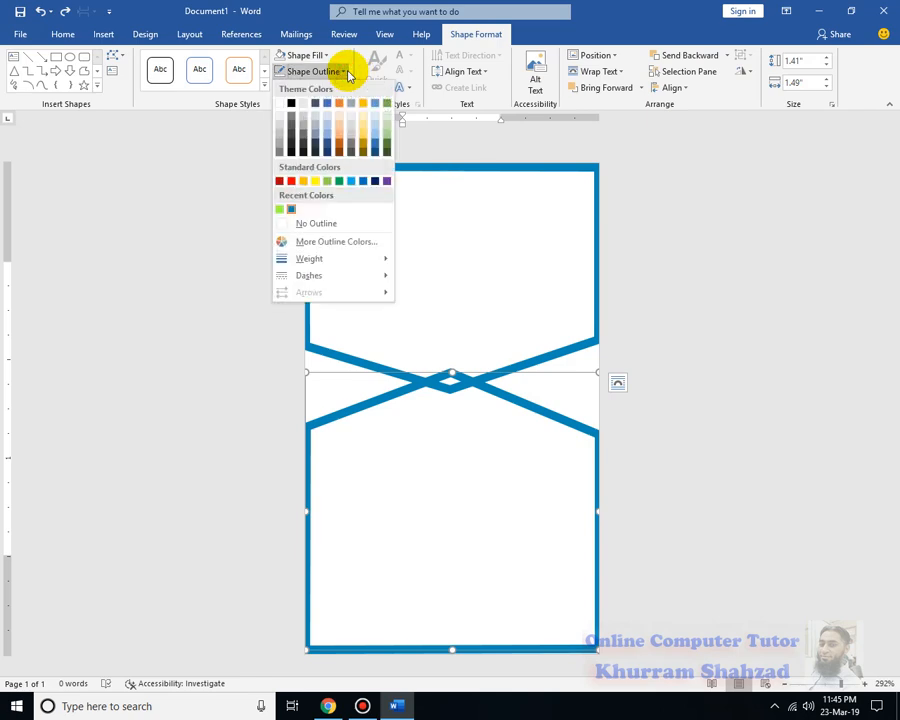
pyautogui.click(326, 55)
pyautogui.click(326, 55)
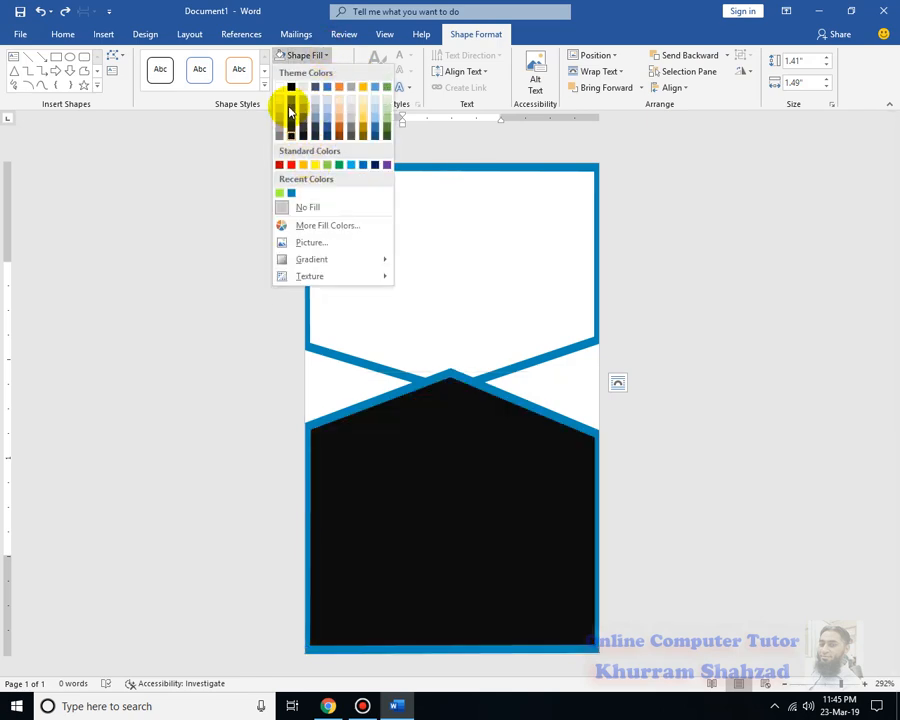
pyautogui.click(277, 88)
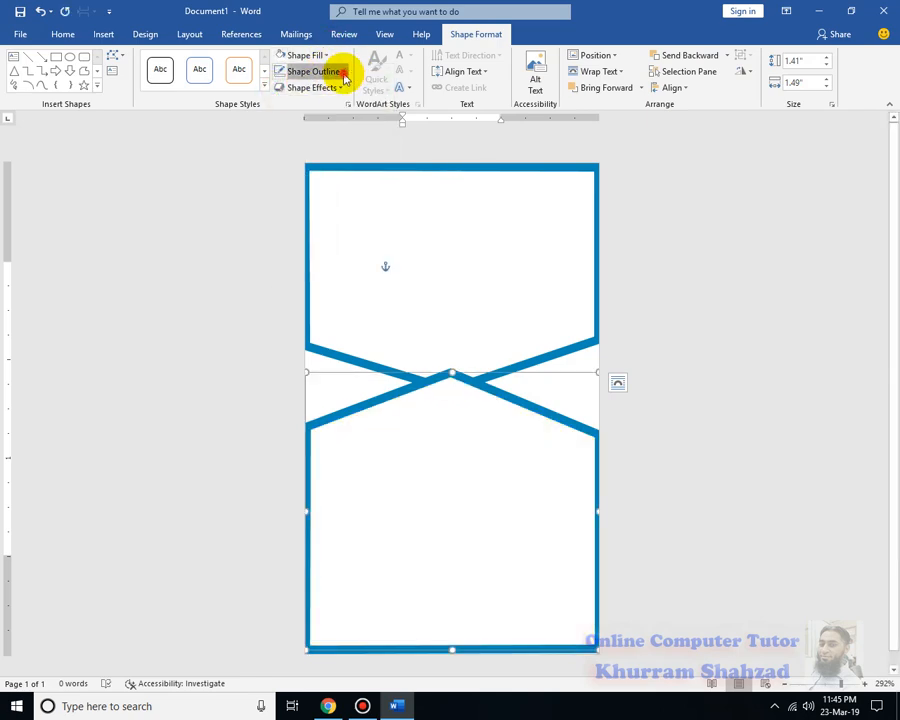
pyautogui.click(344, 77)
pyautogui.click(325, 226)
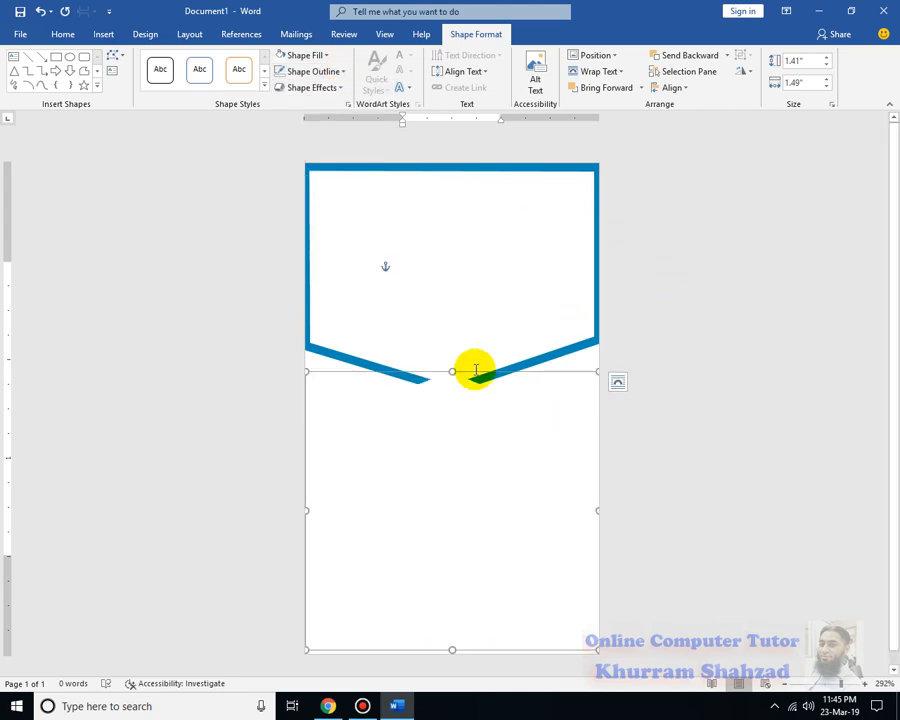
pyautogui.moveTo(450, 371); pyautogui.dragTo(445, 337)
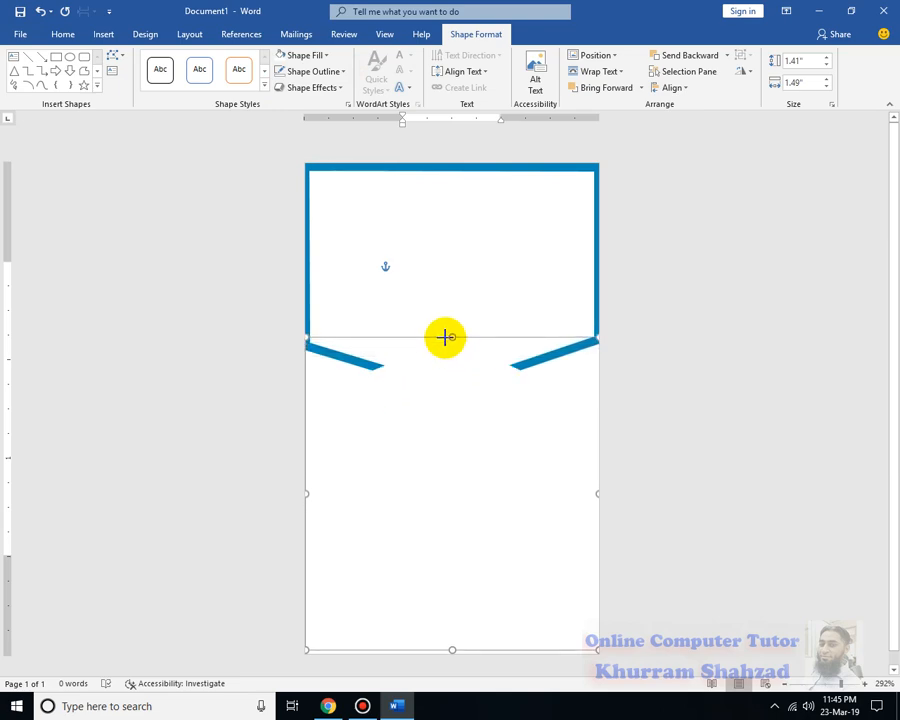
pyautogui.click(780, 303)
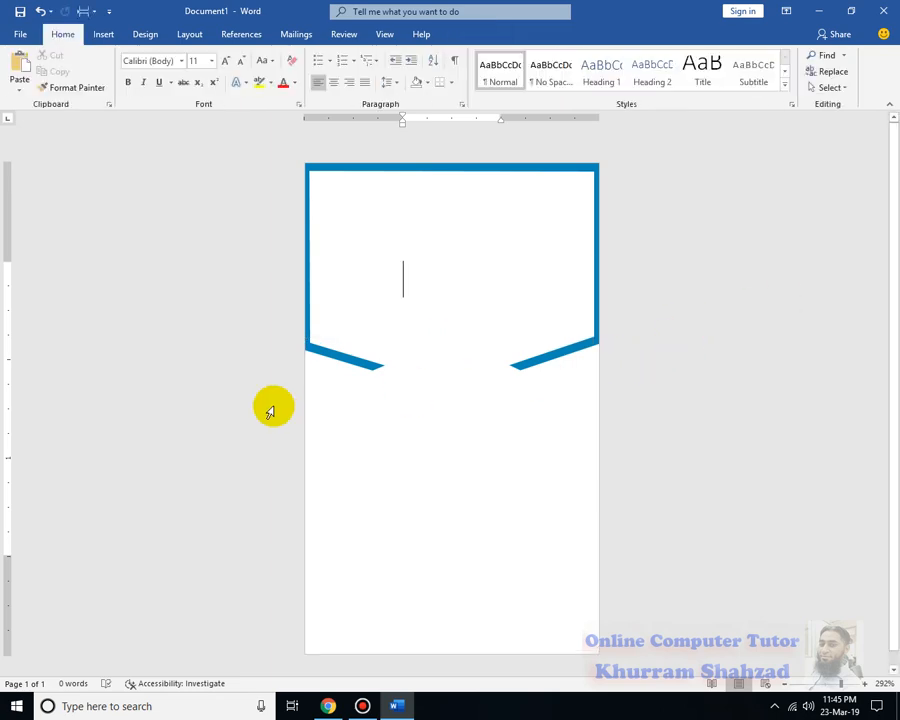
# Set the page colour back to green
pyautogui.click(150, 37)
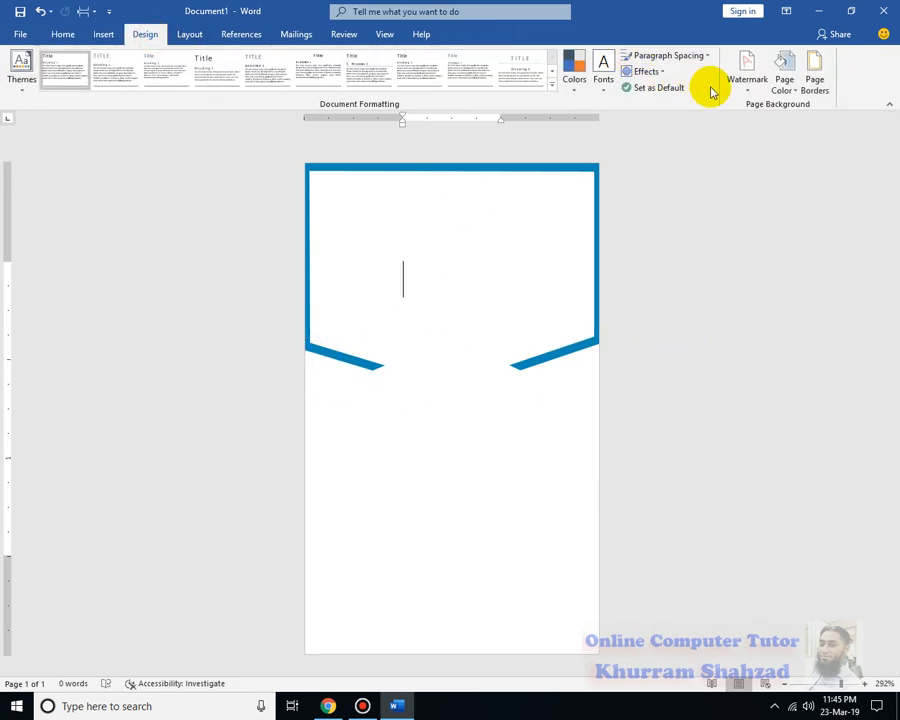
pyautogui.click(784, 84)
pyautogui.click(777, 225)
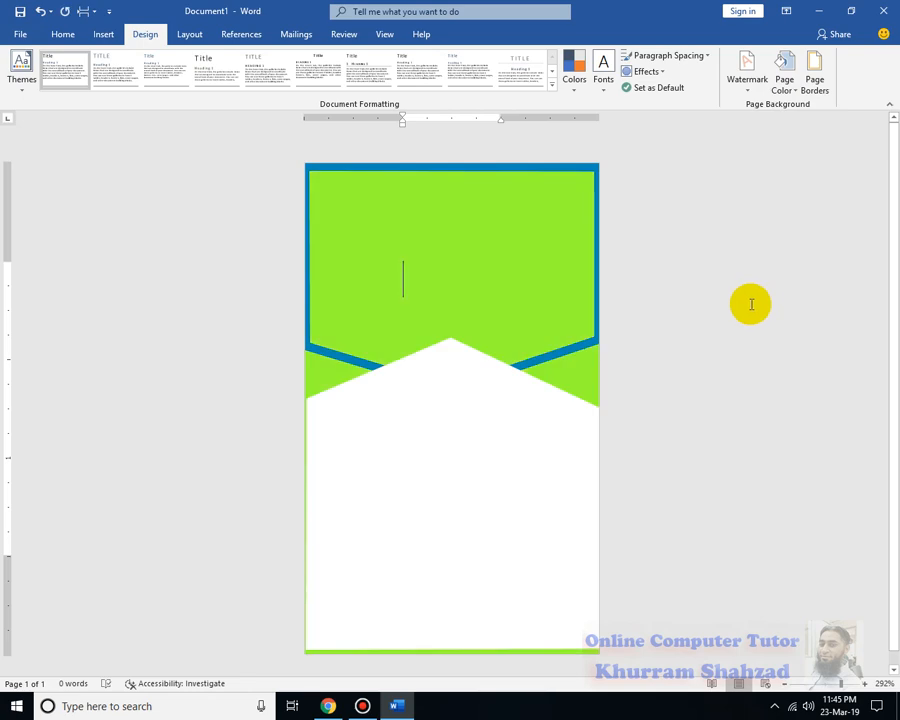
# Drag the white chevron lower on the card
pyautogui.click(542, 460)
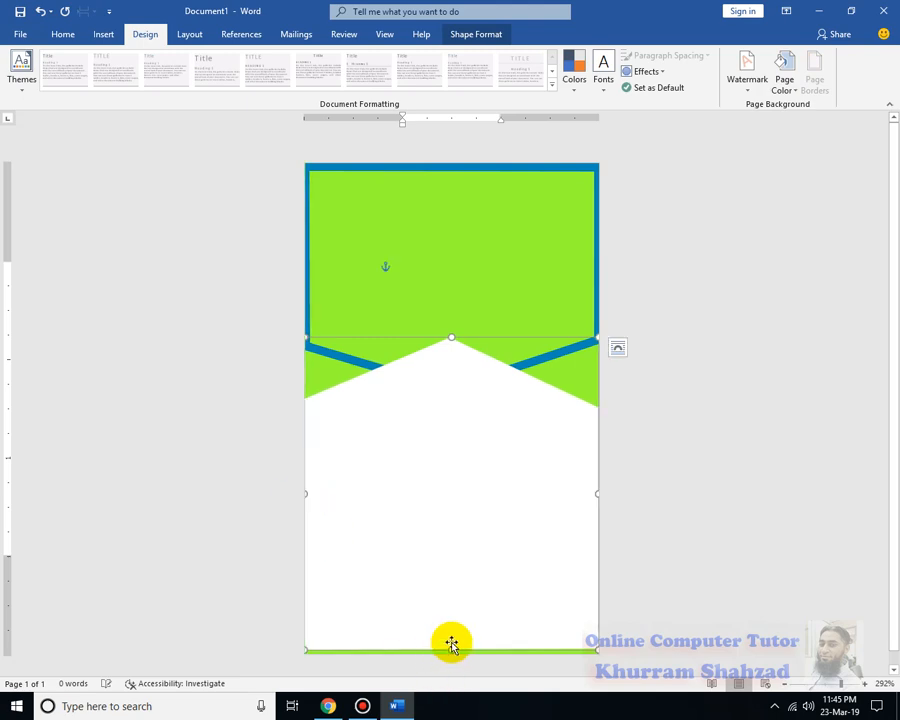
pyautogui.click(644, 490)
pyautogui.click(498, 450)
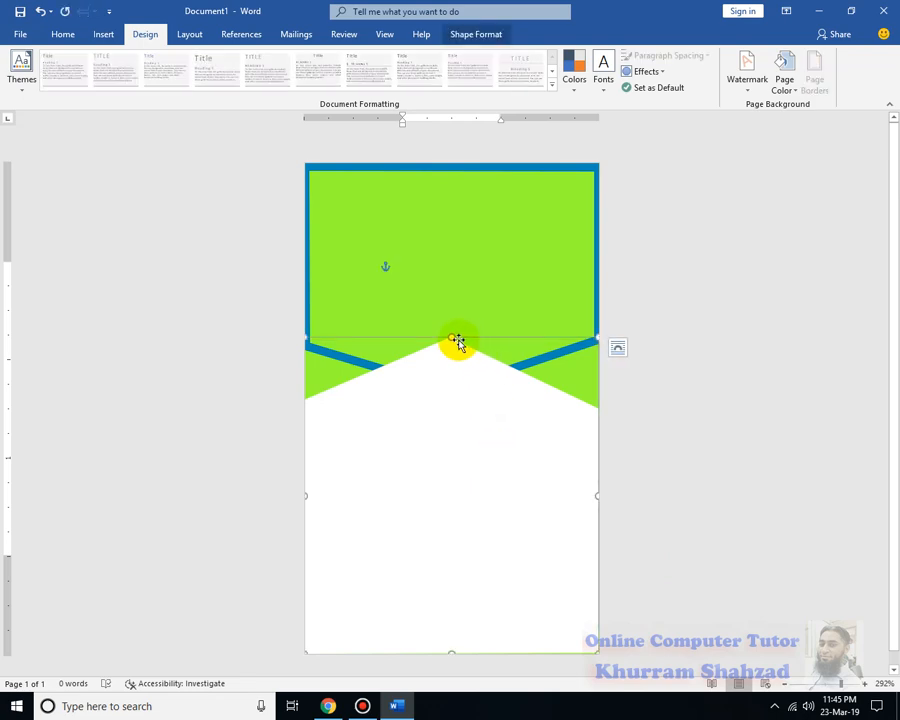
pyautogui.moveTo(452, 337); pyautogui.dragTo(449, 362)
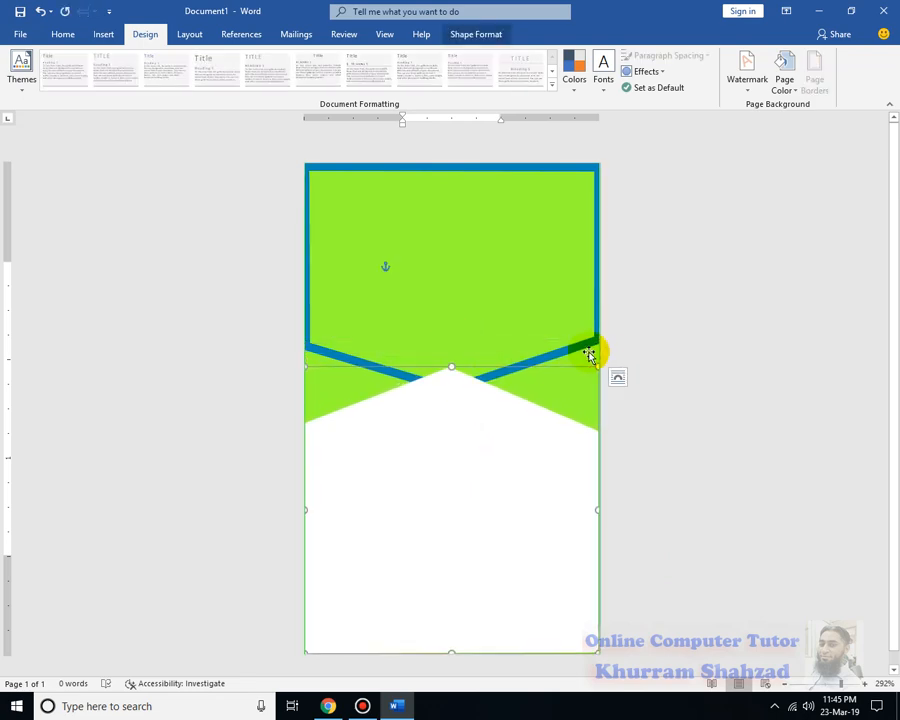
pyautogui.click(596, 347)
# Stretch the banner's bottom point further down
pyautogui.click(455, 393)
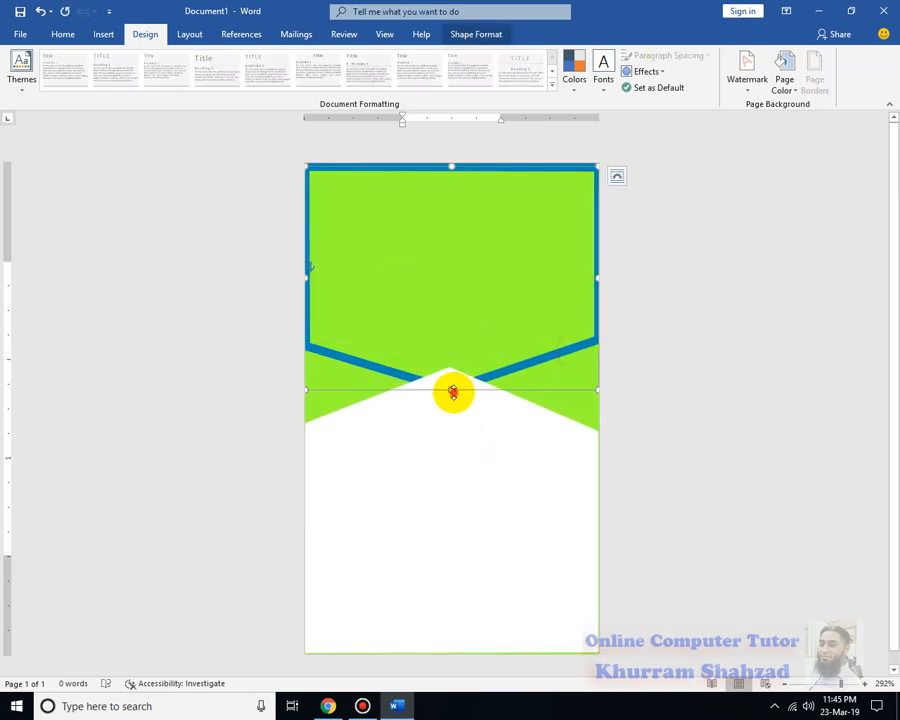
pyautogui.moveTo(453, 392); pyautogui.dragTo(454, 412)
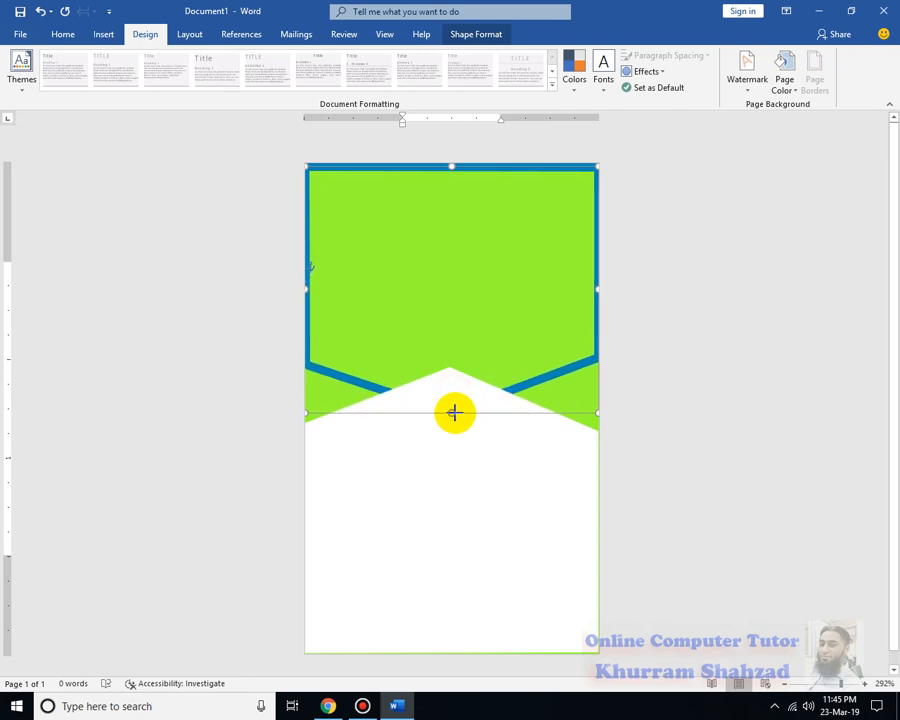
pyautogui.click(712, 515)
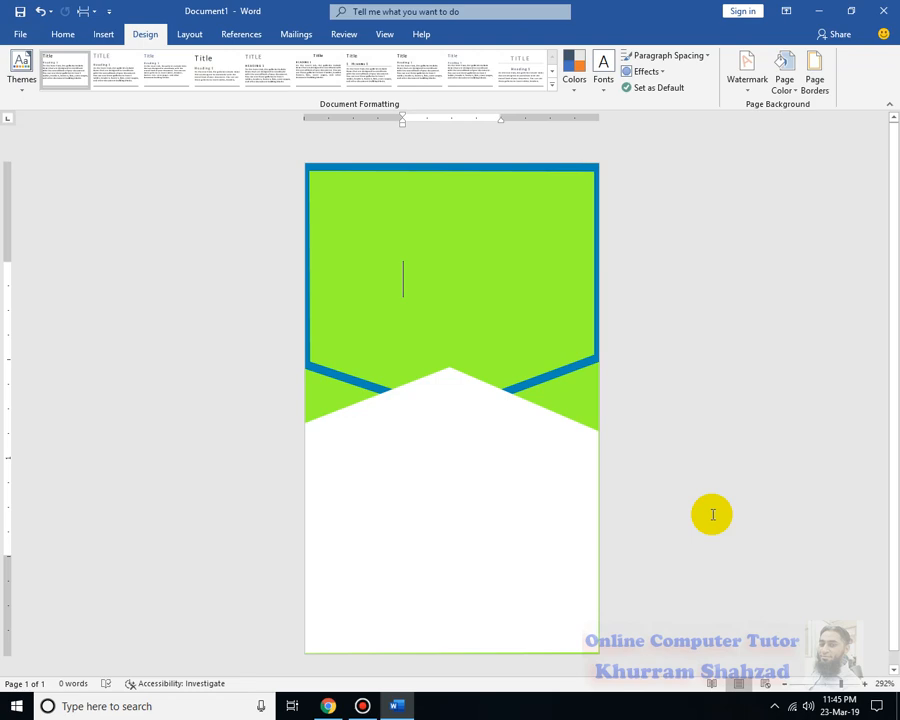
pyautogui.click(571, 364)
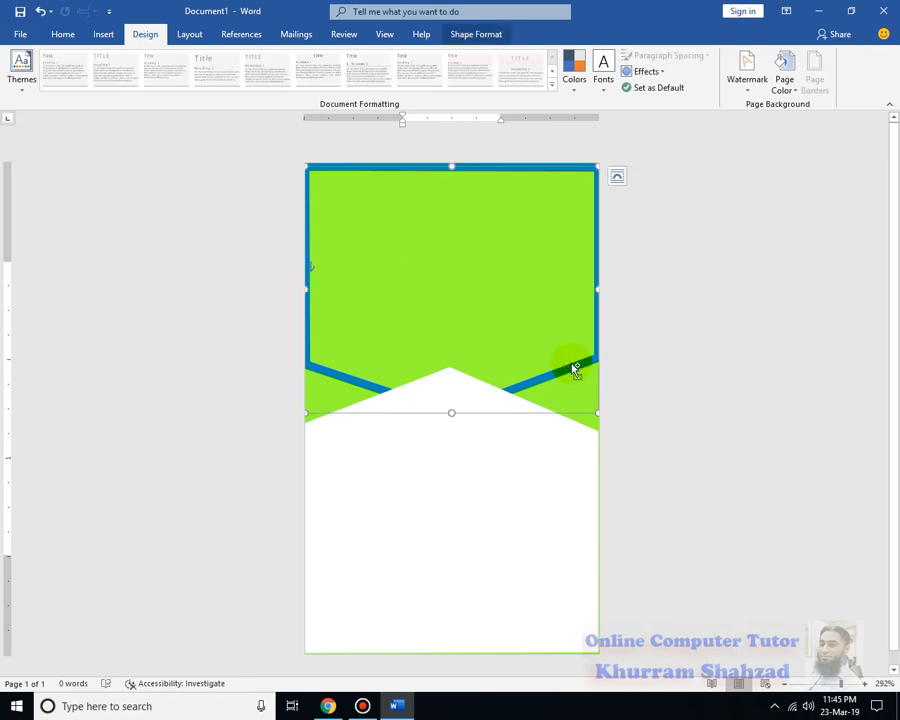
# Duplicate the banner with Ctrl+D, align the copy over it, remove its outline, and fill it blue
pyautogui.hotkey('ctrl', 'd')
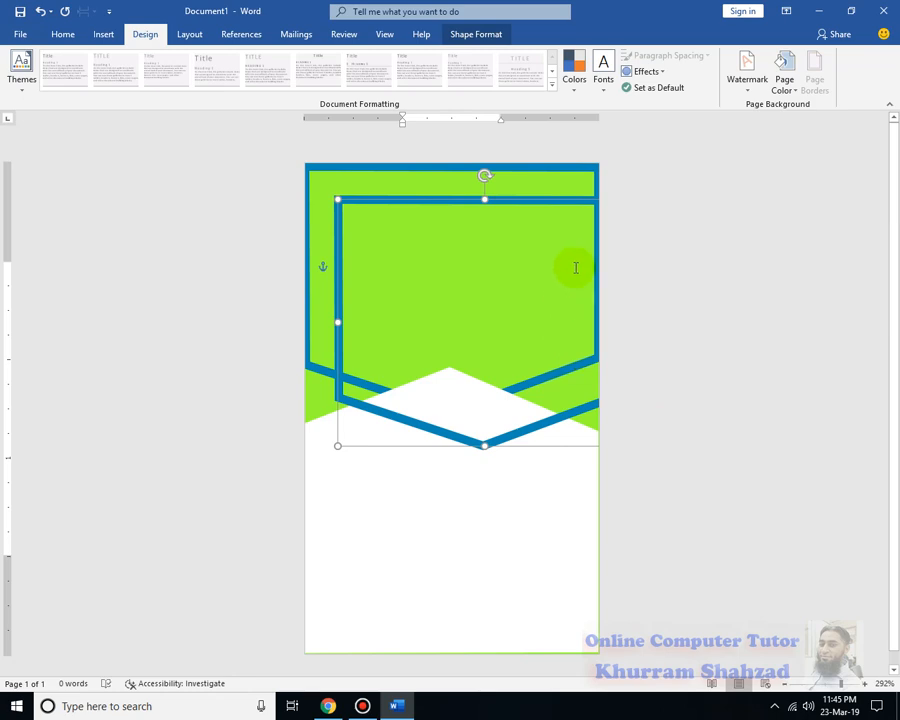
pyautogui.moveTo(551, 205); pyautogui.dragTo(524, 169)
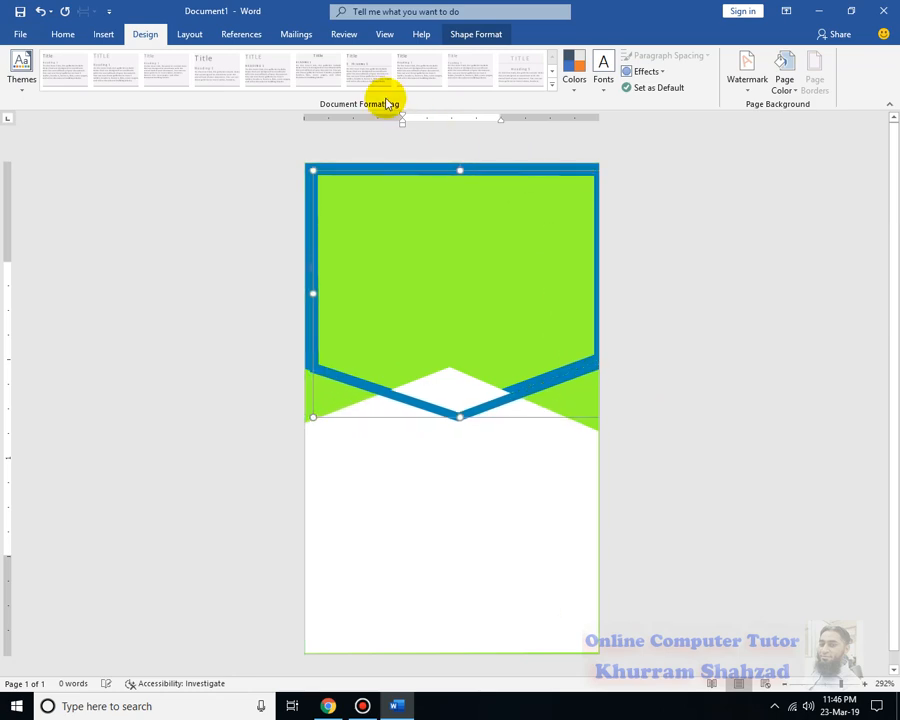
pyautogui.click(365, 172)
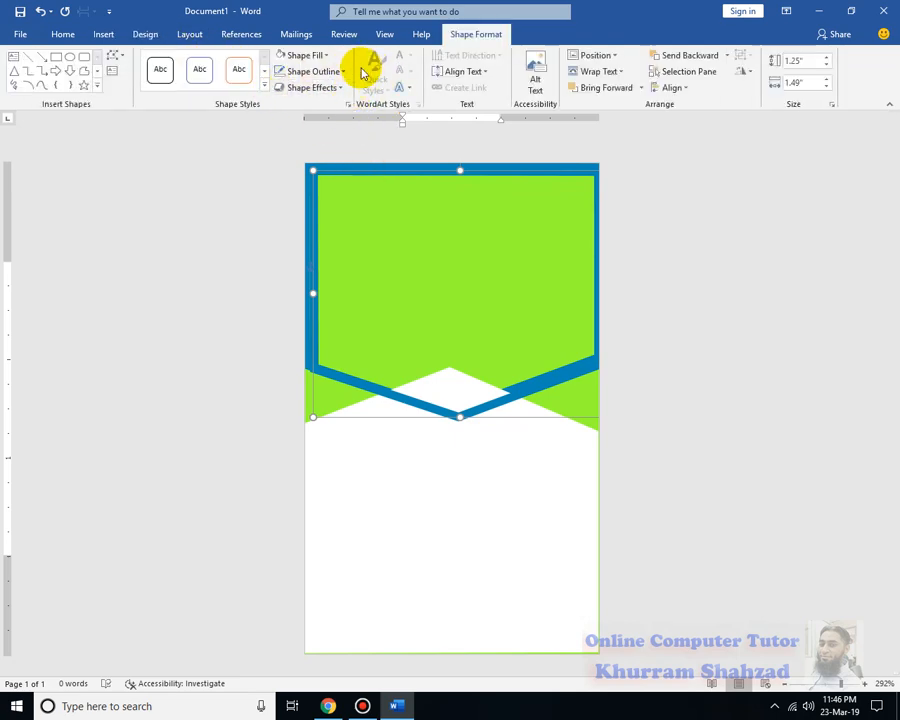
pyautogui.click(344, 71)
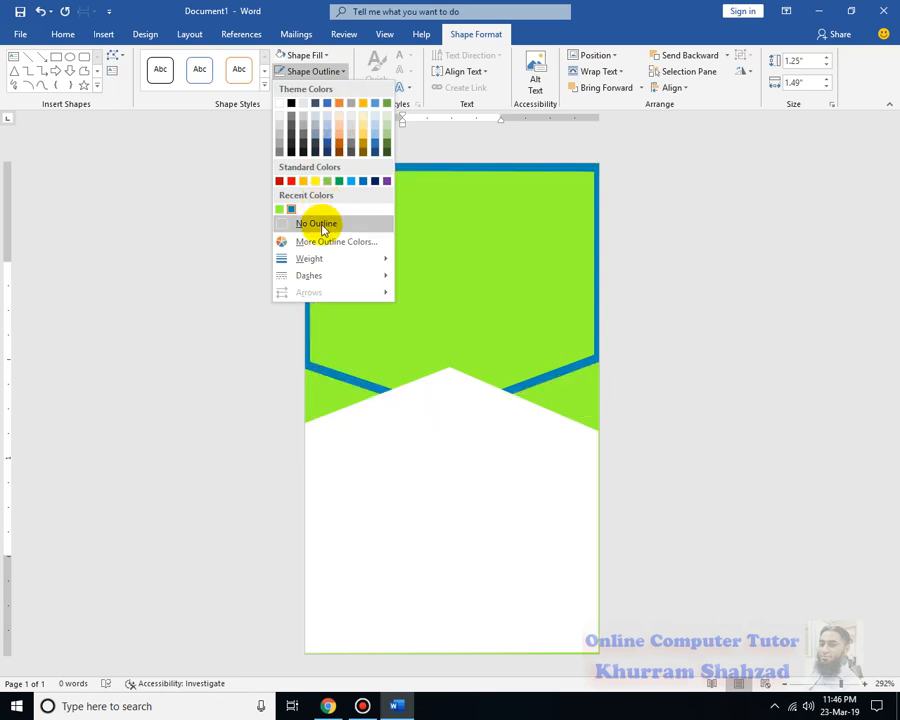
pyautogui.click(321, 224)
pyautogui.click(326, 56)
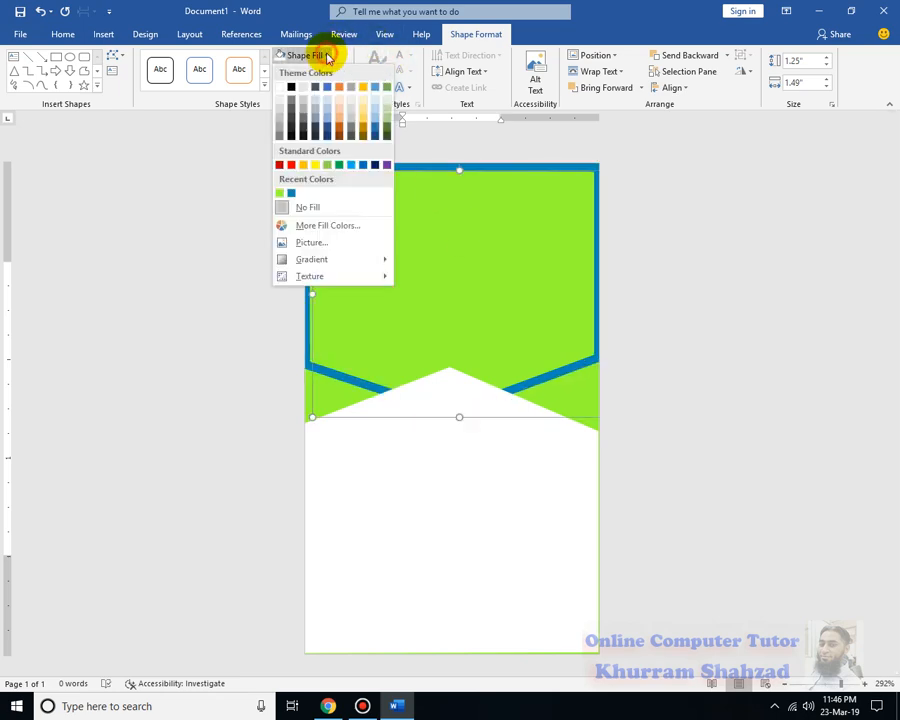
pyautogui.moveTo(367, 262)
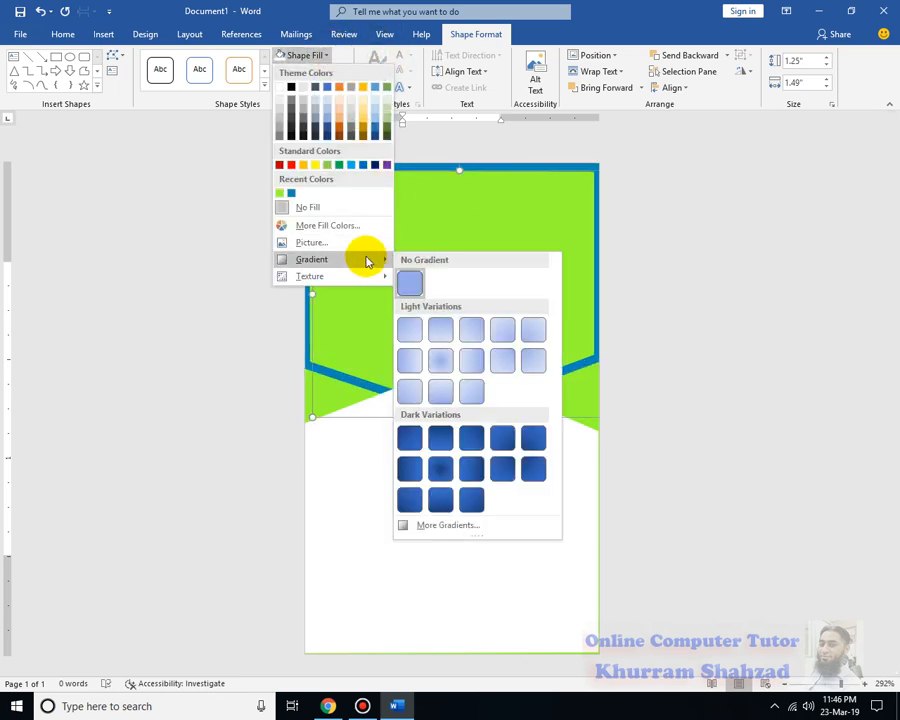
pyautogui.click(290, 193)
pyautogui.rightClick(382, 239)
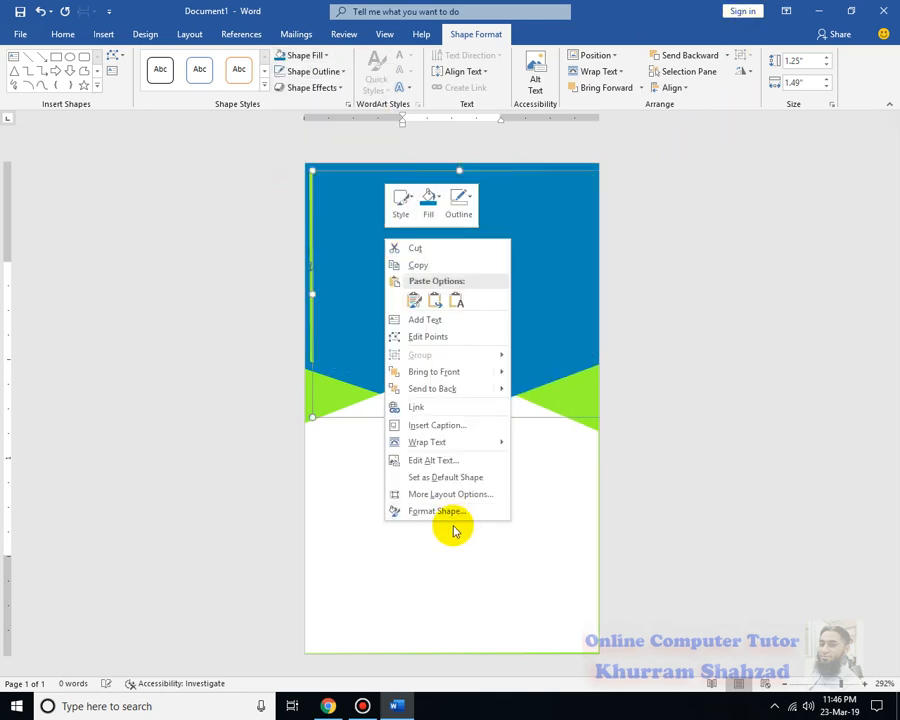
# Switch the banner fill to a green radial preset gradient in Format Shape
pyautogui.click(446, 512)
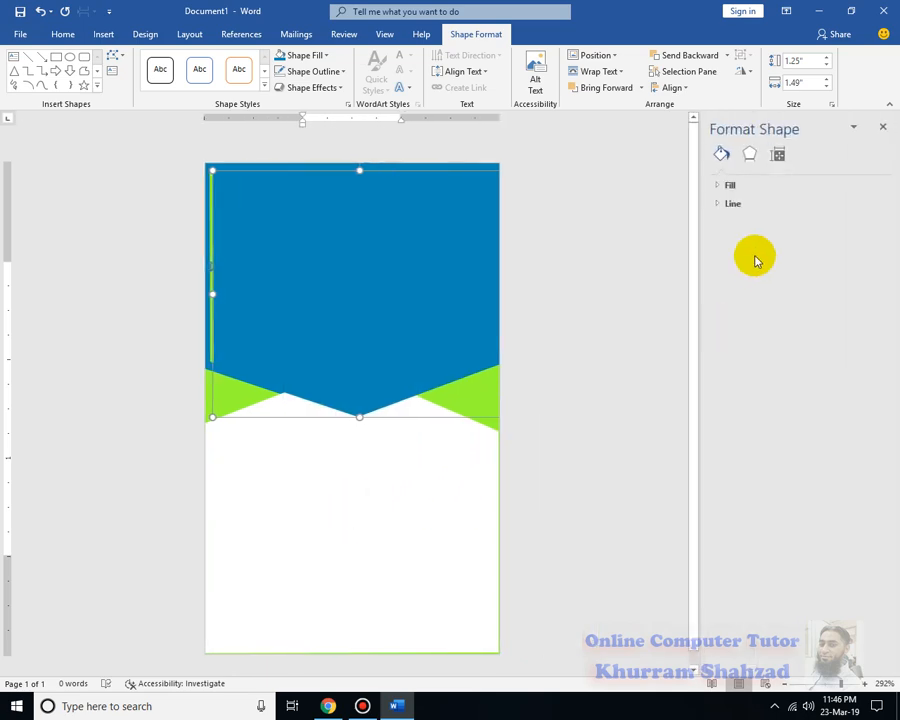
pyautogui.click(712, 186)
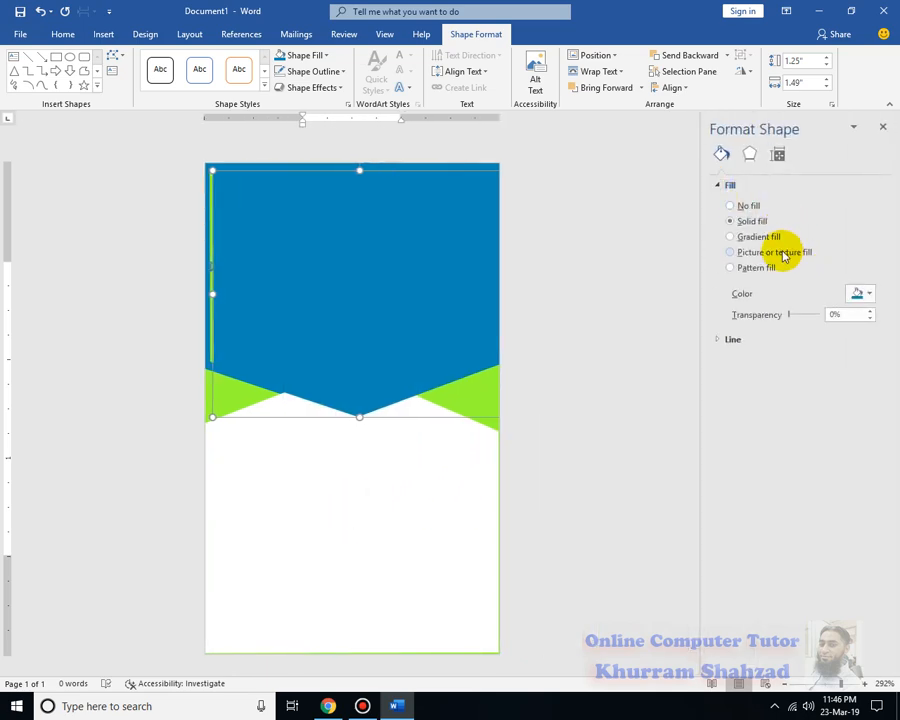
pyautogui.click(731, 237)
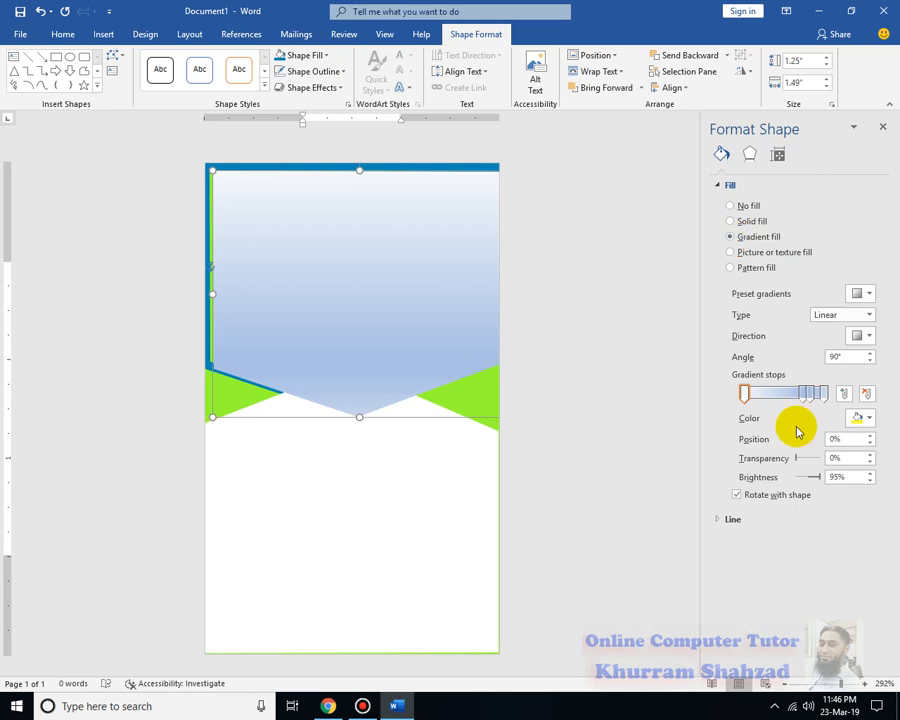
pyautogui.click(872, 292)
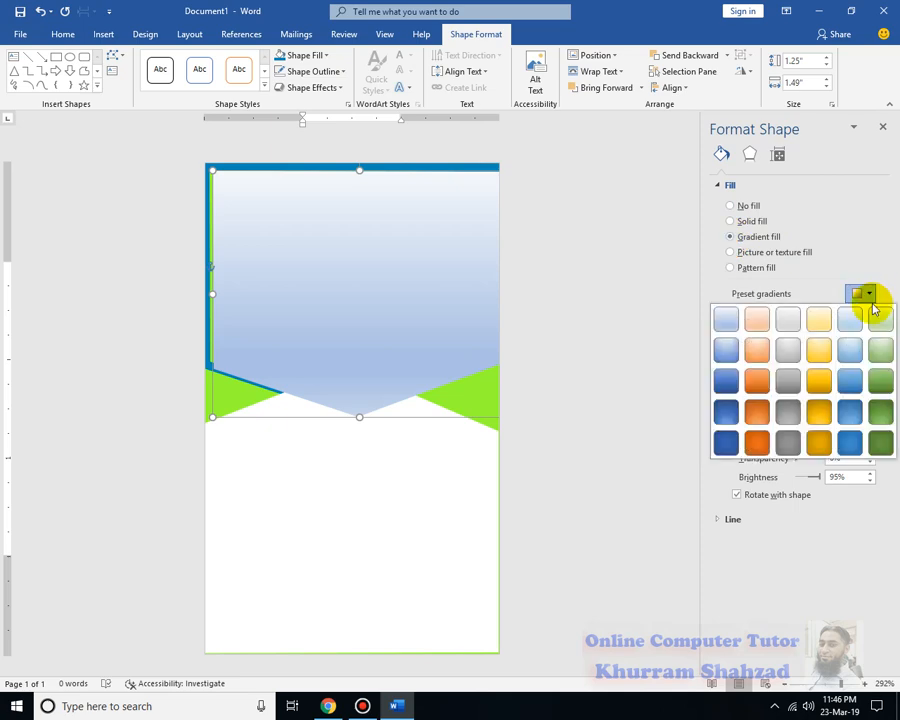
pyautogui.click(880, 348)
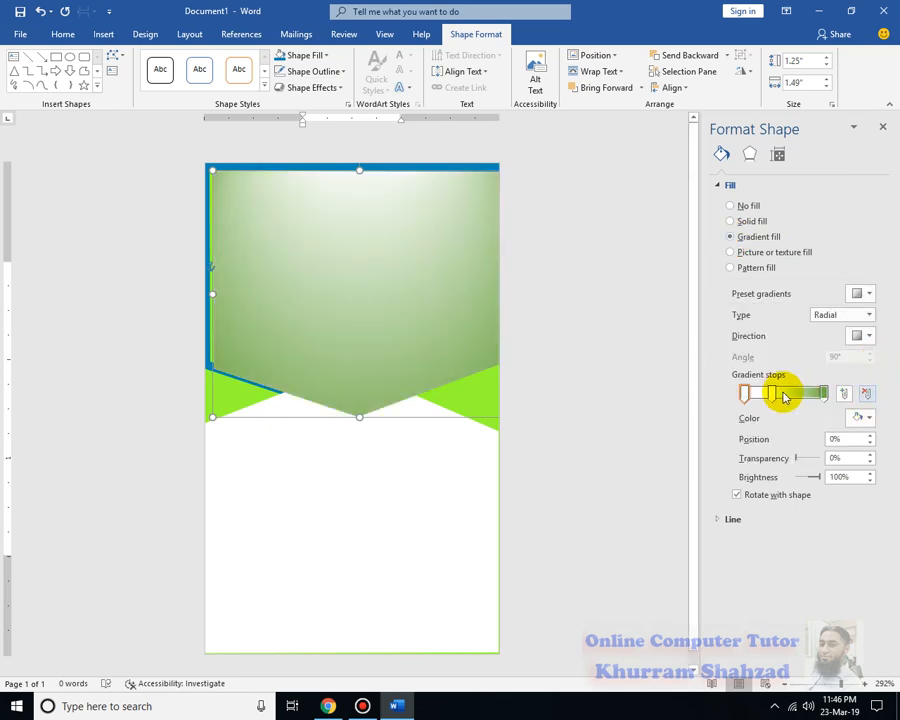
# Select the last gradient stop and open More Colors for it
pyautogui.click(823, 392)
pyautogui.click(868, 418)
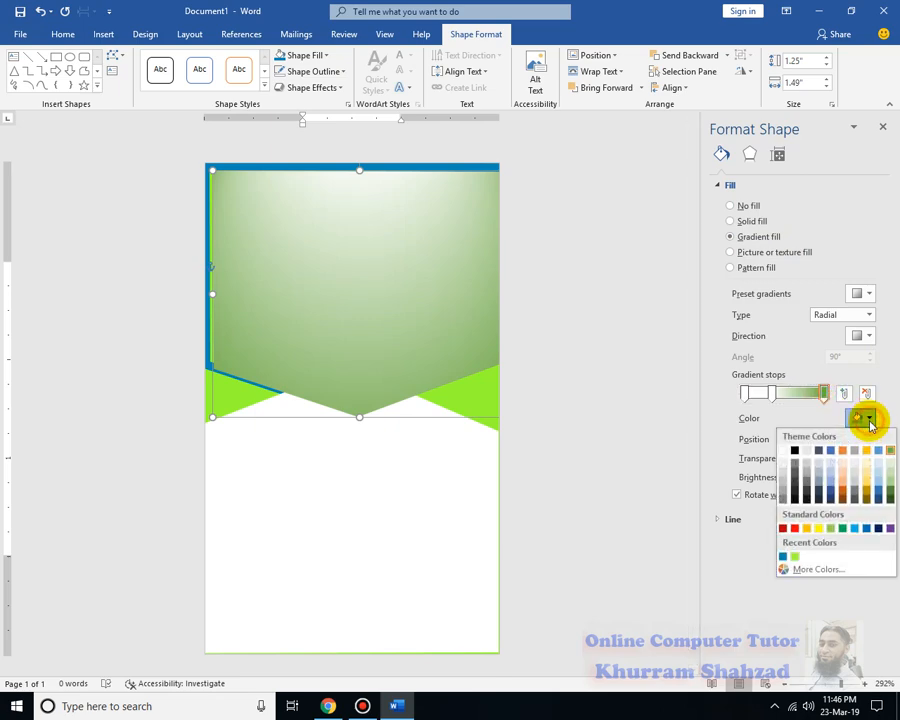
pyautogui.click(805, 568)
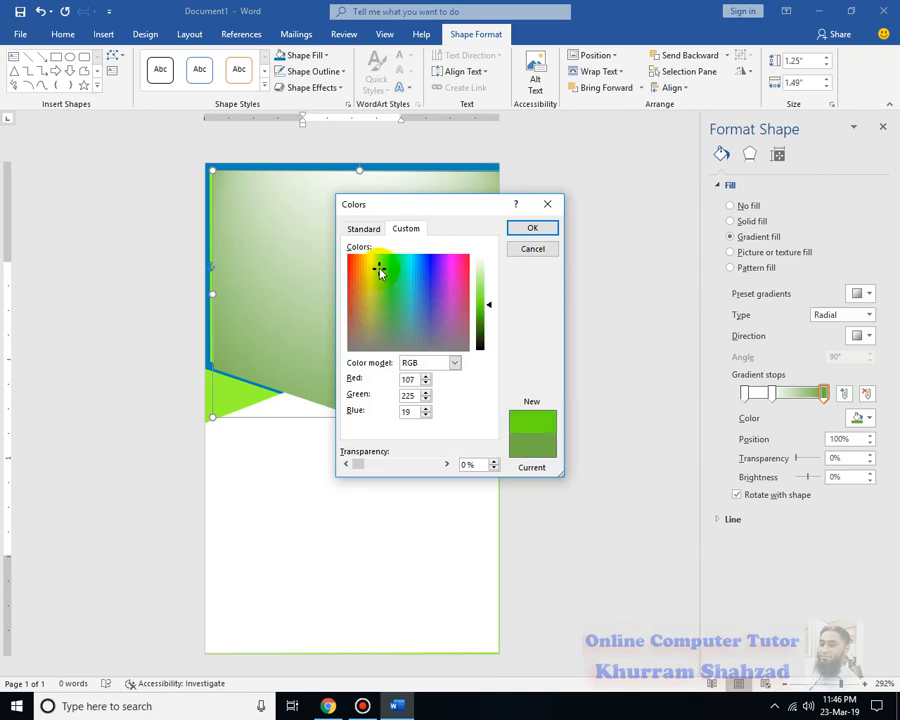
# Set the outer gradient stop to a brighter lime green (RGB 155, 239, 5)
pyautogui.moveTo(380, 272); pyautogui.dragTo(378, 268)
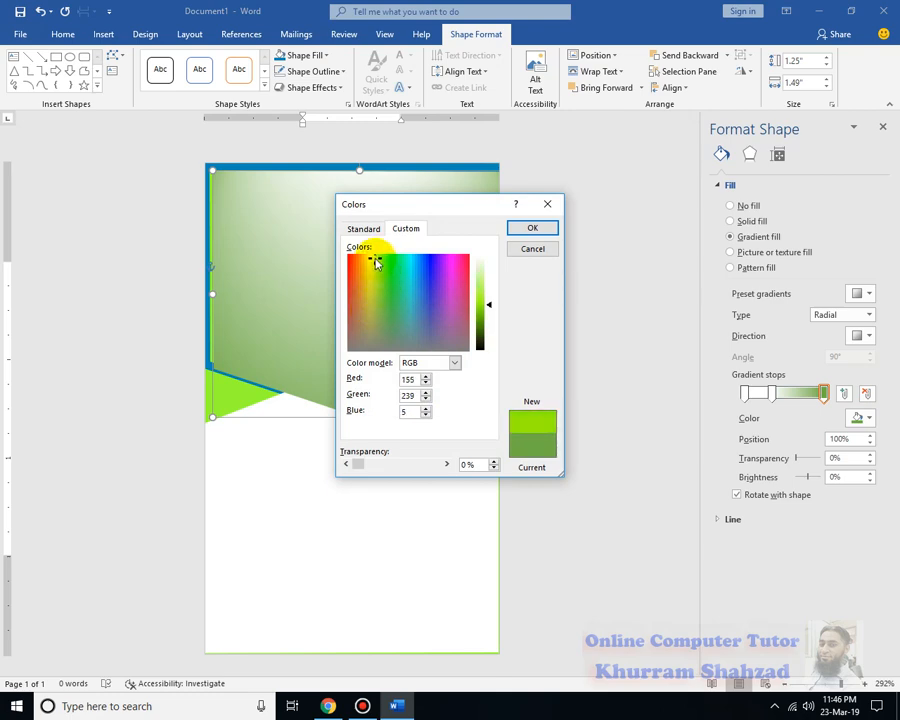
pyautogui.click(537, 227)
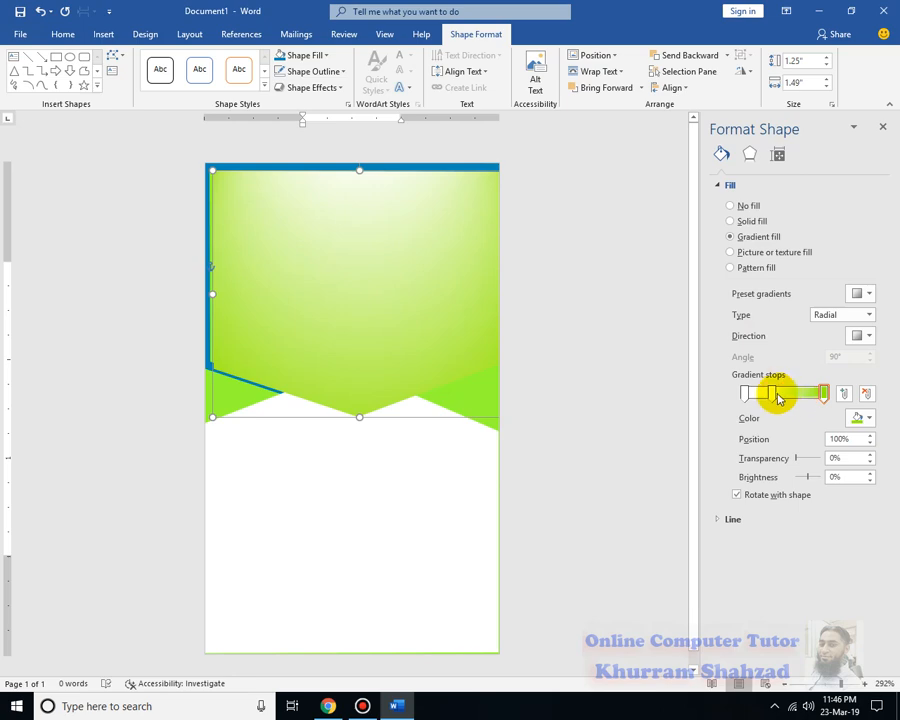
# Colour the selected stop and the first 0% stop light blue
pyautogui.click(869, 417)
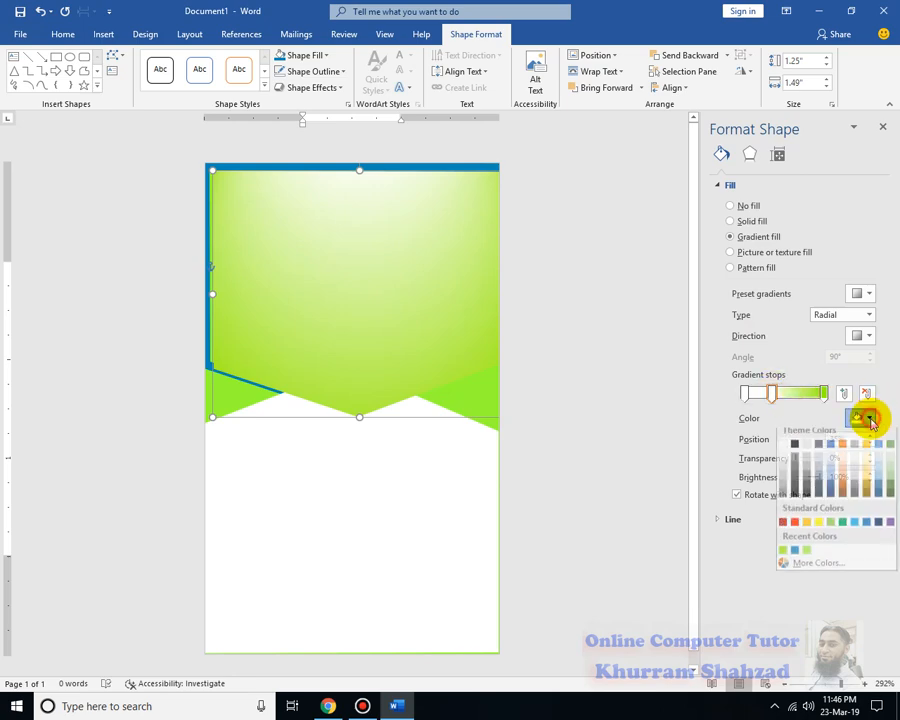
pyautogui.click(876, 486)
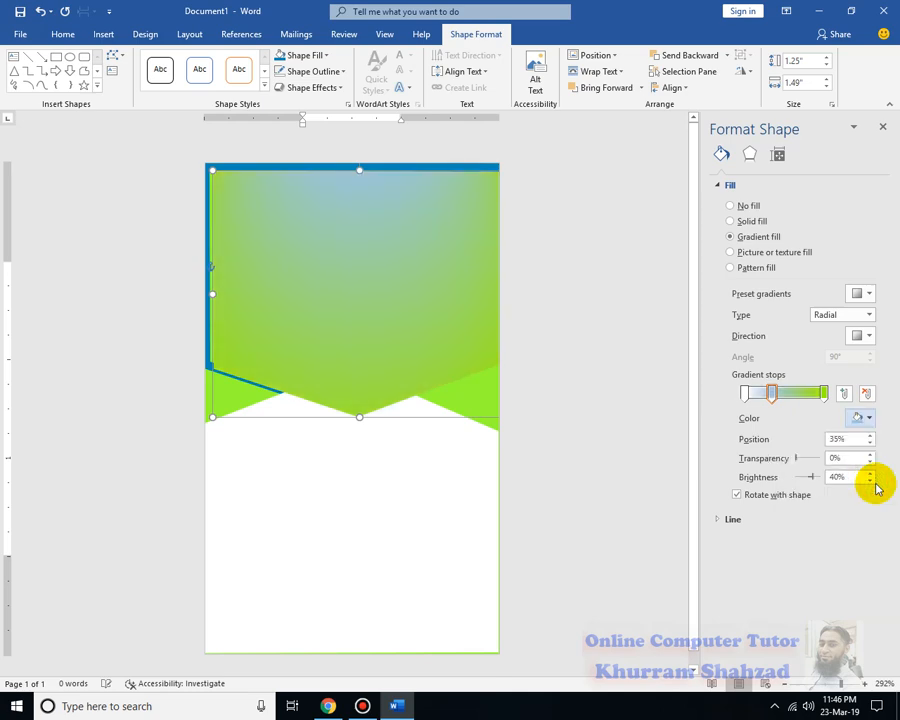
pyautogui.click(868, 417)
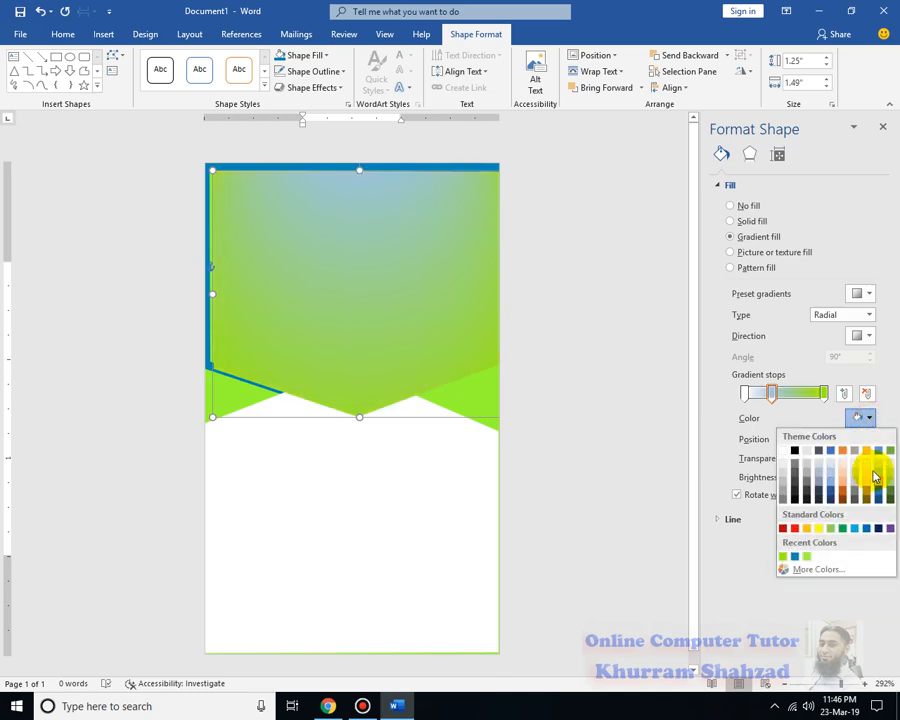
pyautogui.click(744, 393)
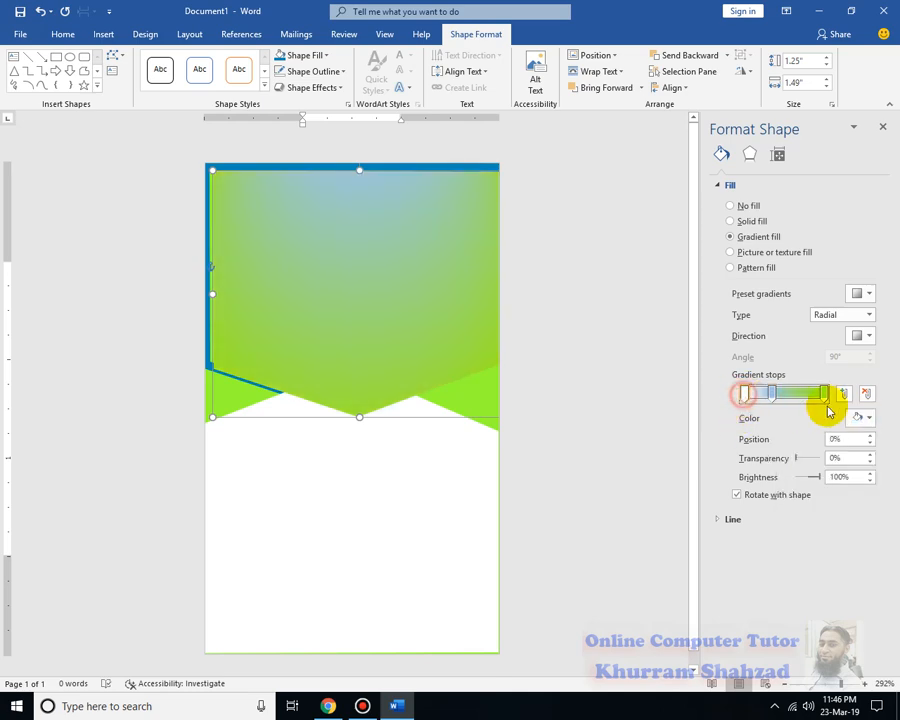
pyautogui.click(869, 418)
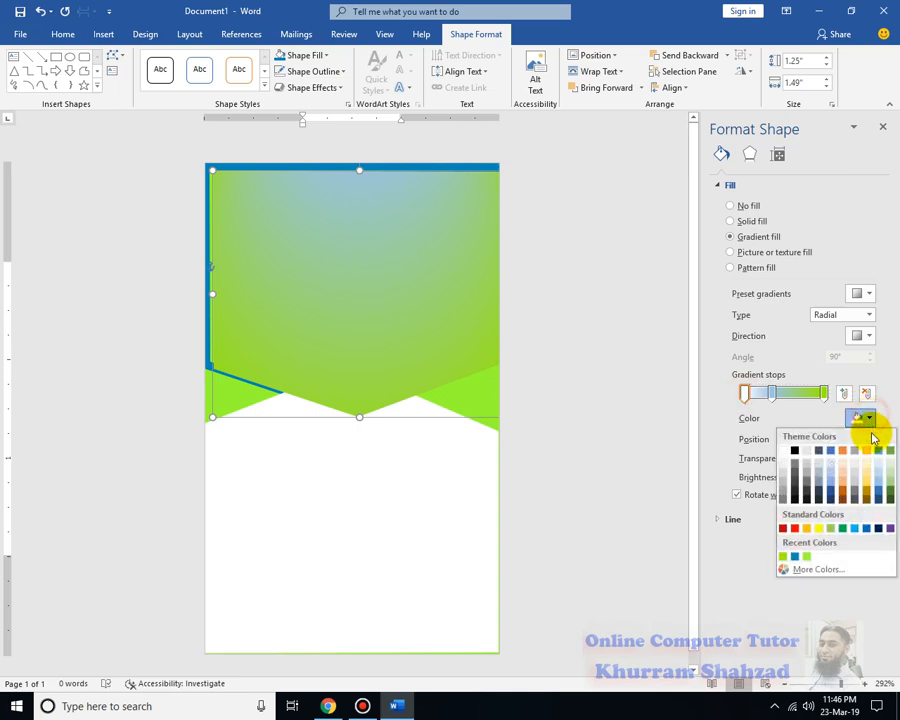
pyautogui.click(880, 487)
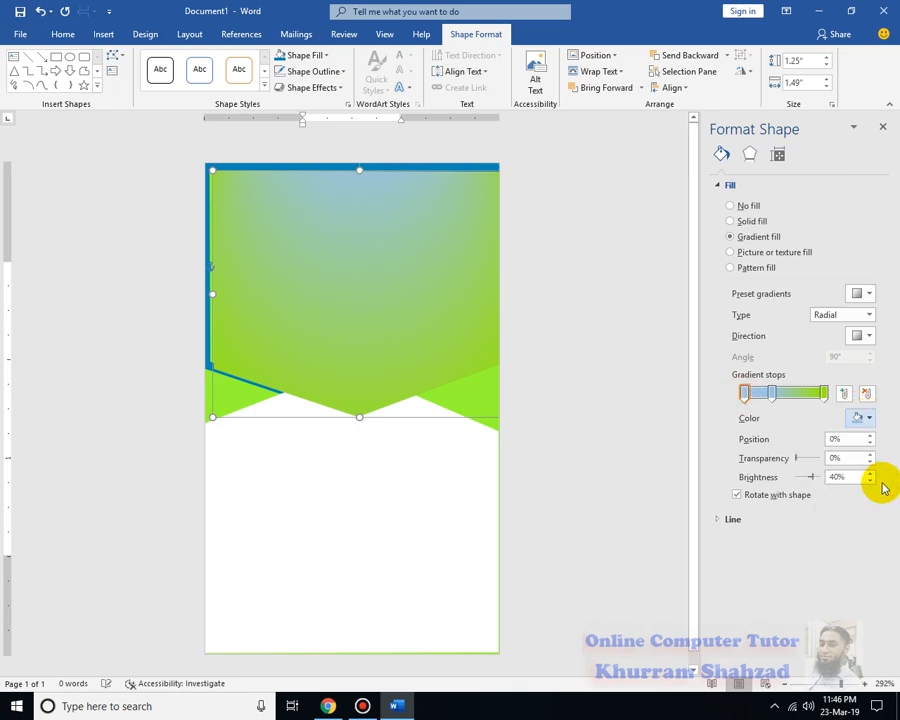
# Try each gradient type, settle on Path, and select the middle stop
pyautogui.click(869, 315)
pyautogui.click(860, 366)
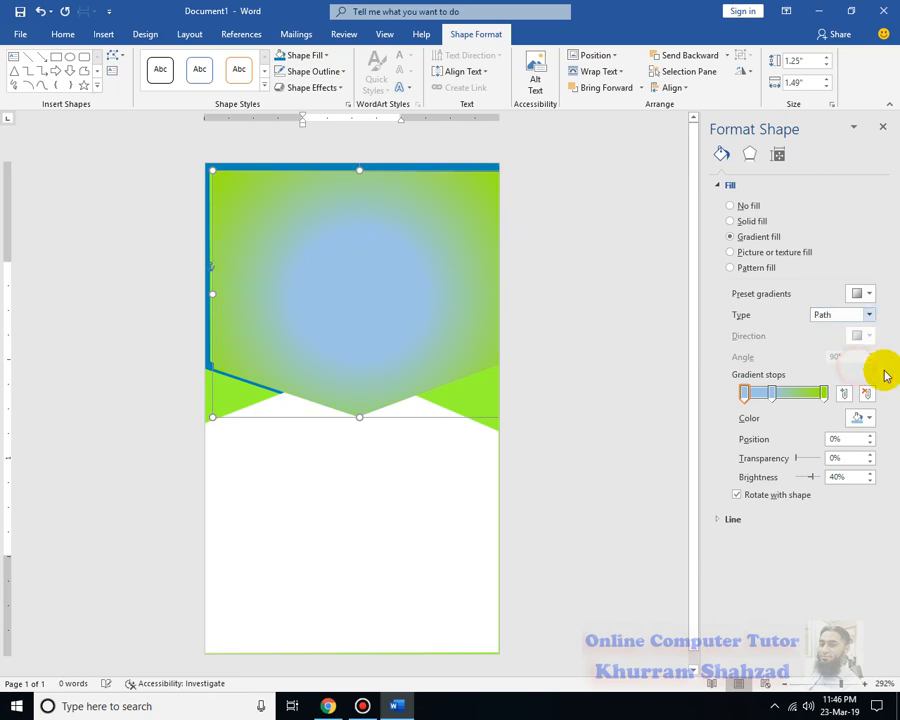
pyautogui.click(856, 315)
pyautogui.click(858, 353)
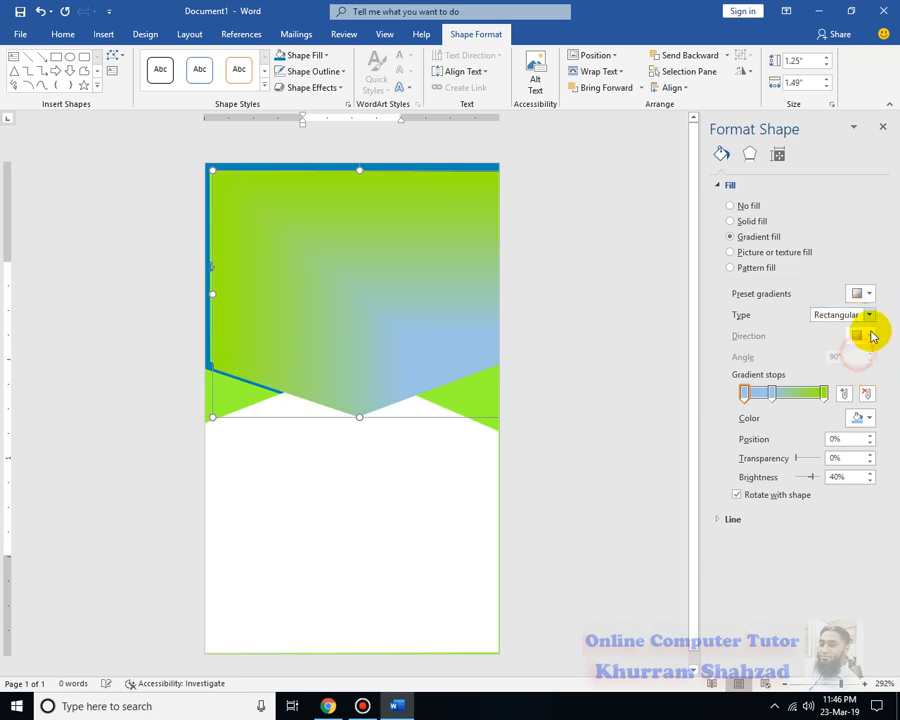
pyautogui.click(869, 316)
pyautogui.click(850, 325)
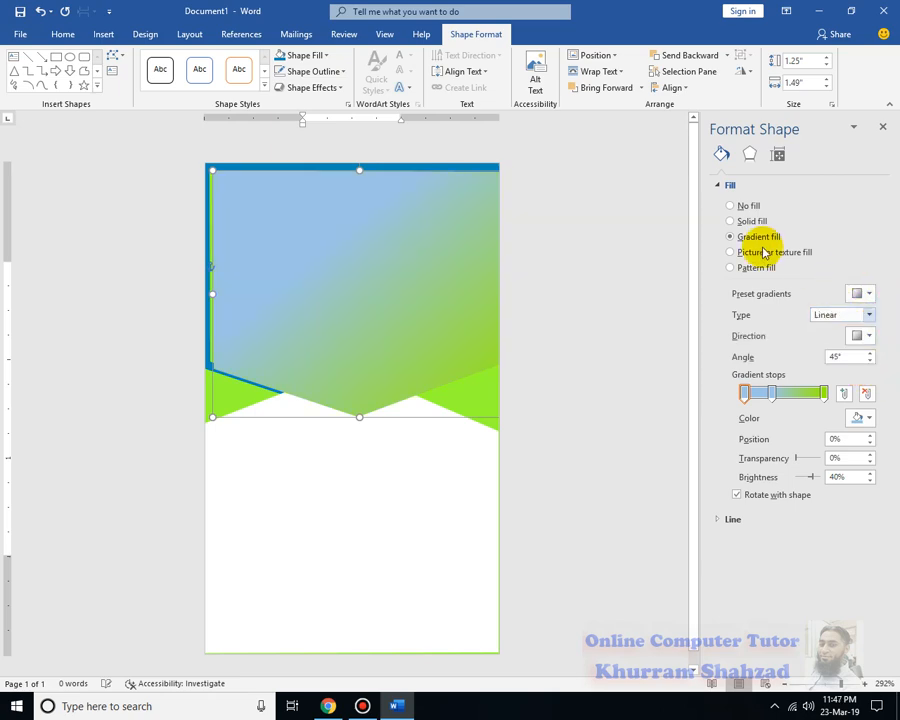
pyautogui.click(869, 316)
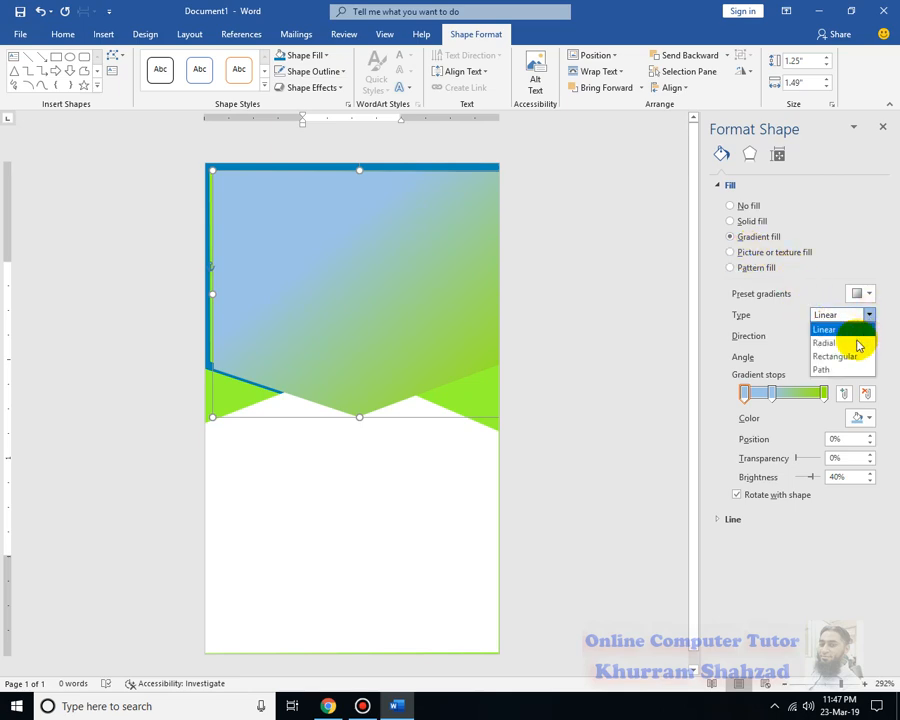
pyautogui.click(859, 342)
pyautogui.click(857, 316)
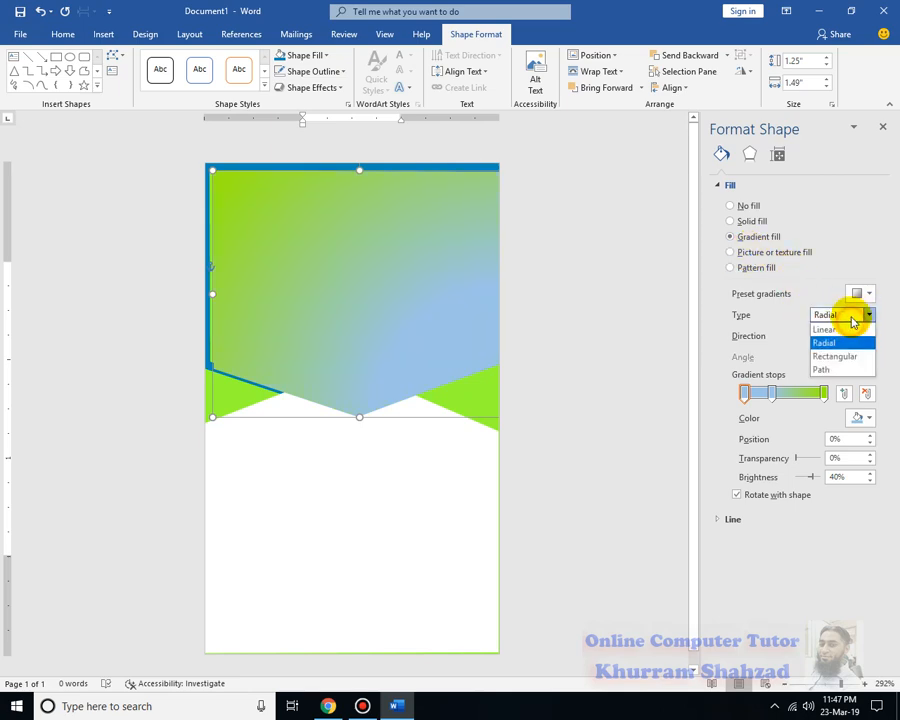
pyautogui.click(852, 356)
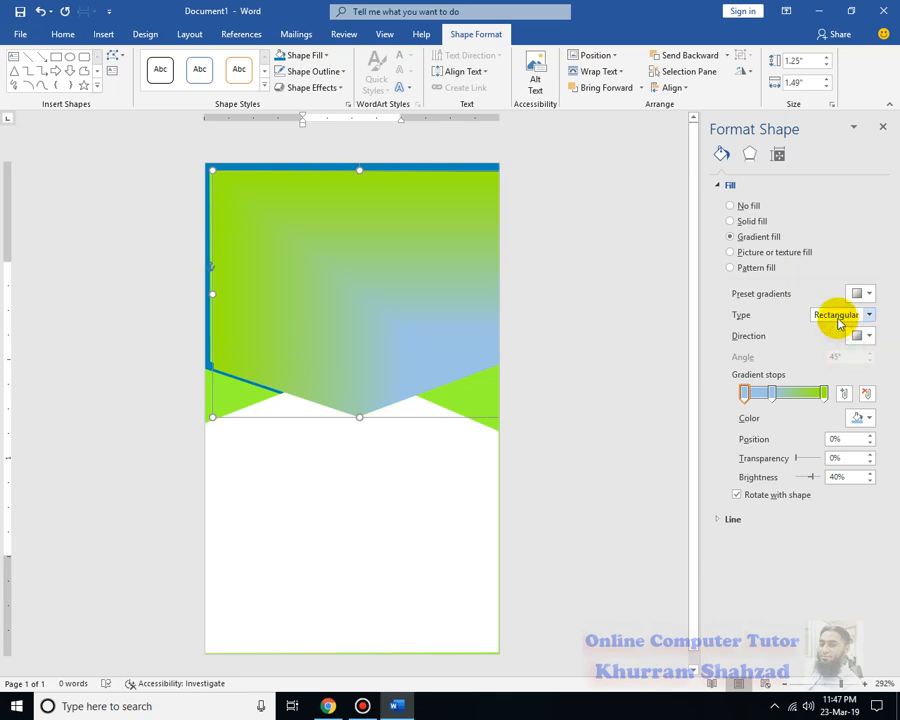
pyautogui.click(838, 320)
pyautogui.click(836, 367)
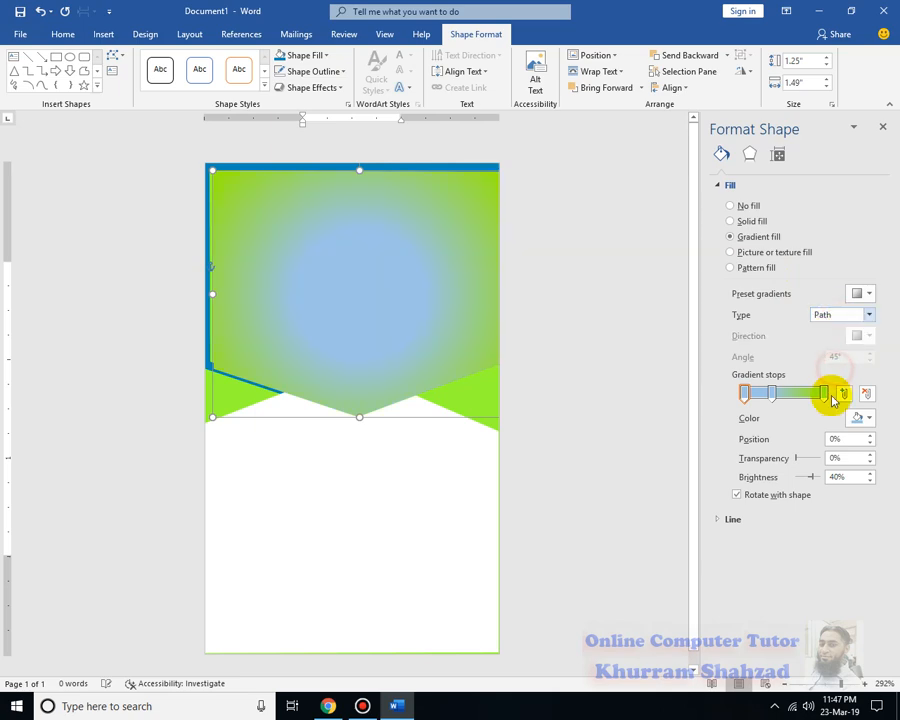
pyautogui.click(773, 393)
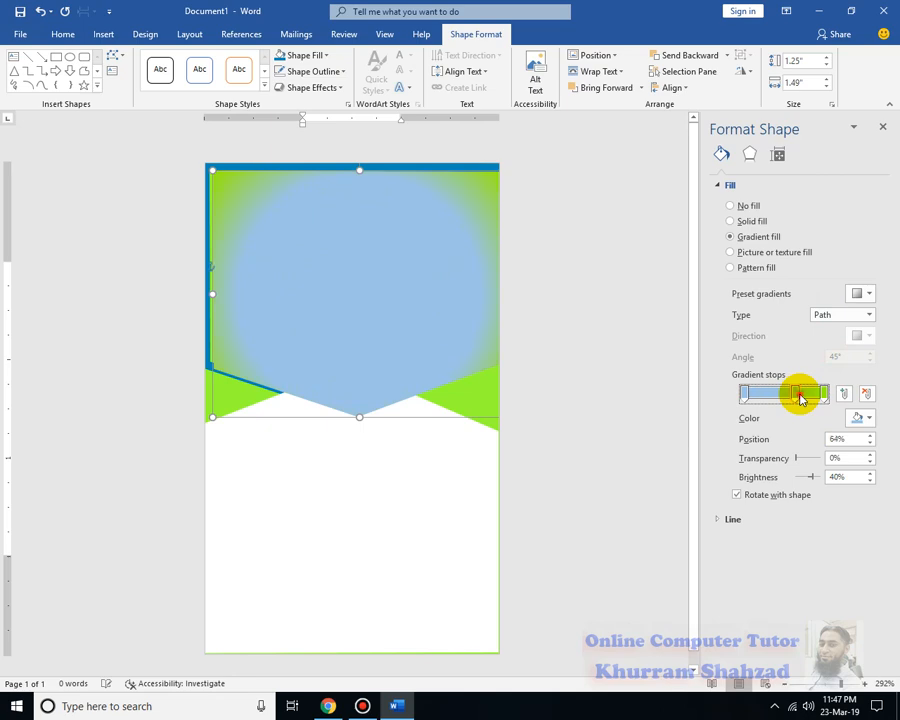
# Make the inner gradient stops white and reposition them to size the white centre
pyautogui.moveTo(801, 399); pyautogui.dragTo(781, 401)
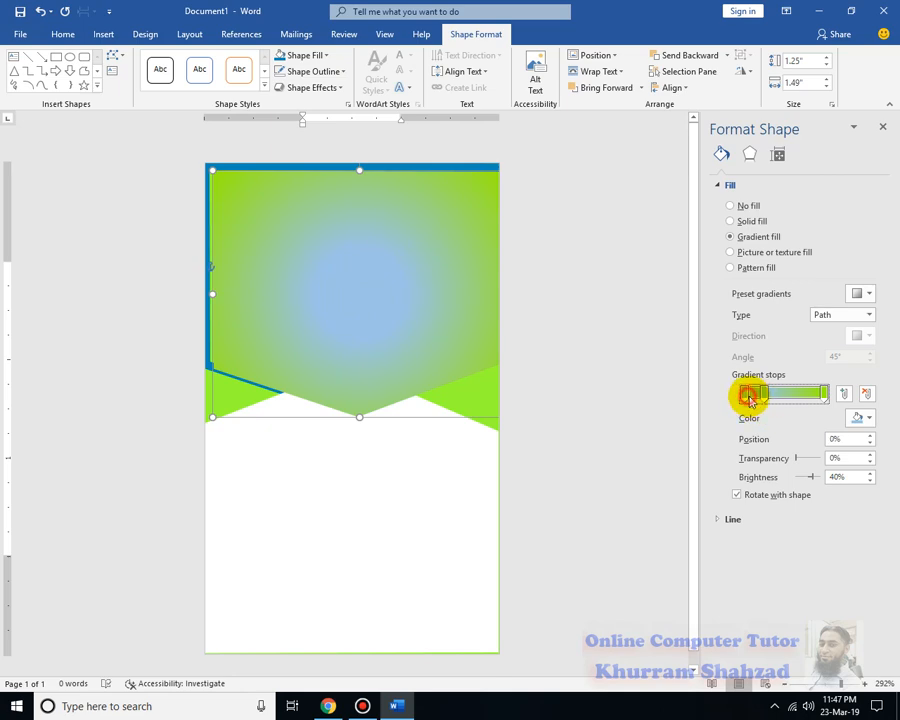
pyautogui.click(872, 425)
pyautogui.click(787, 455)
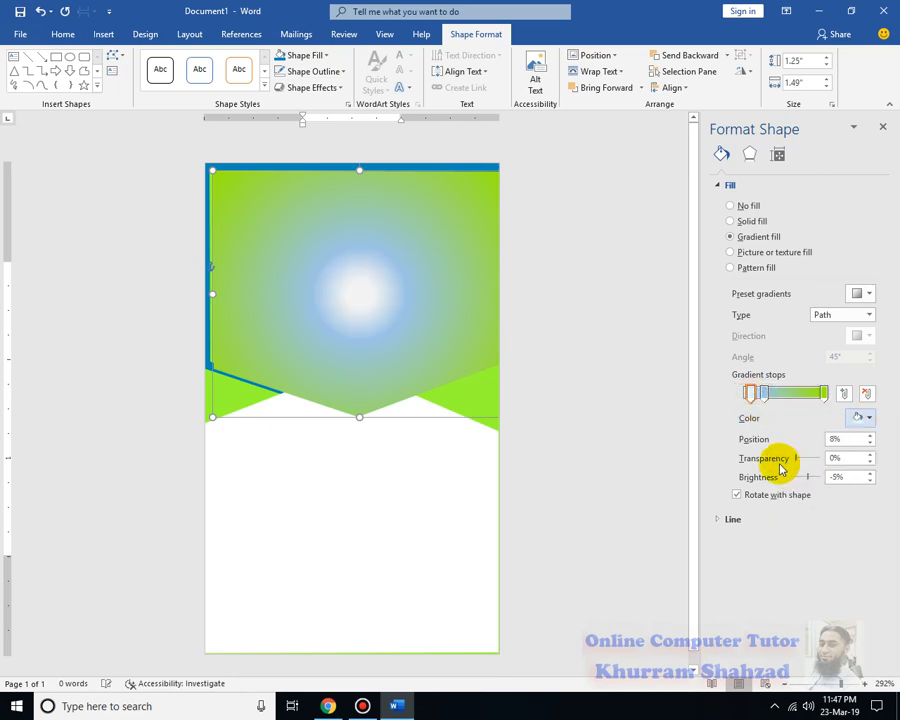
pyautogui.moveTo(751, 394)
pyautogui.mouseDown()
pyautogui.moveTo(744, 397)
pyautogui.moveTo(813, 397)
pyautogui.moveTo(768, 393)
pyautogui.mouseUp()
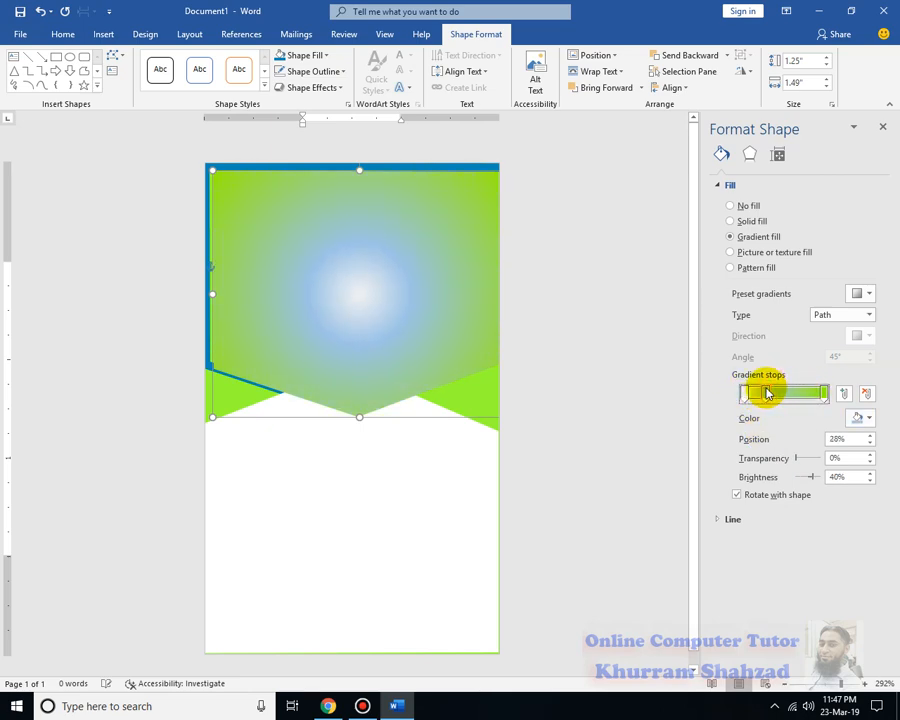
pyautogui.click(866, 417)
pyautogui.click(785, 461)
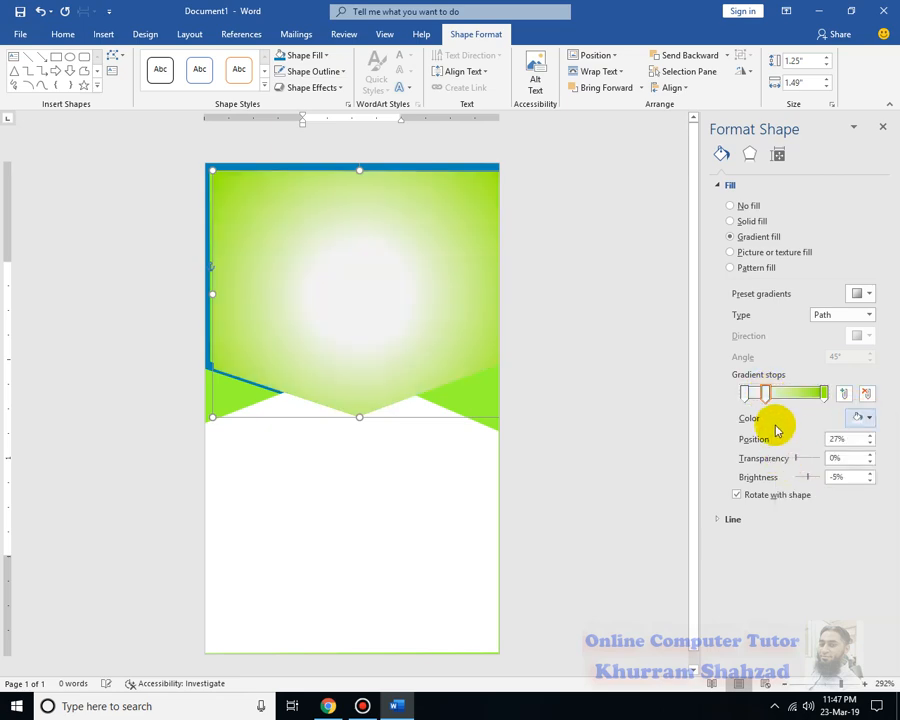
pyautogui.moveTo(779, 397)
pyautogui.mouseDown()
pyautogui.moveTo(792, 397)
pyautogui.moveTo(766, 397)
pyautogui.mouseUp()
# Switch the gradient to Radial, then Linear at 45°, moving the first stop to 0%
pyautogui.click(845, 318)
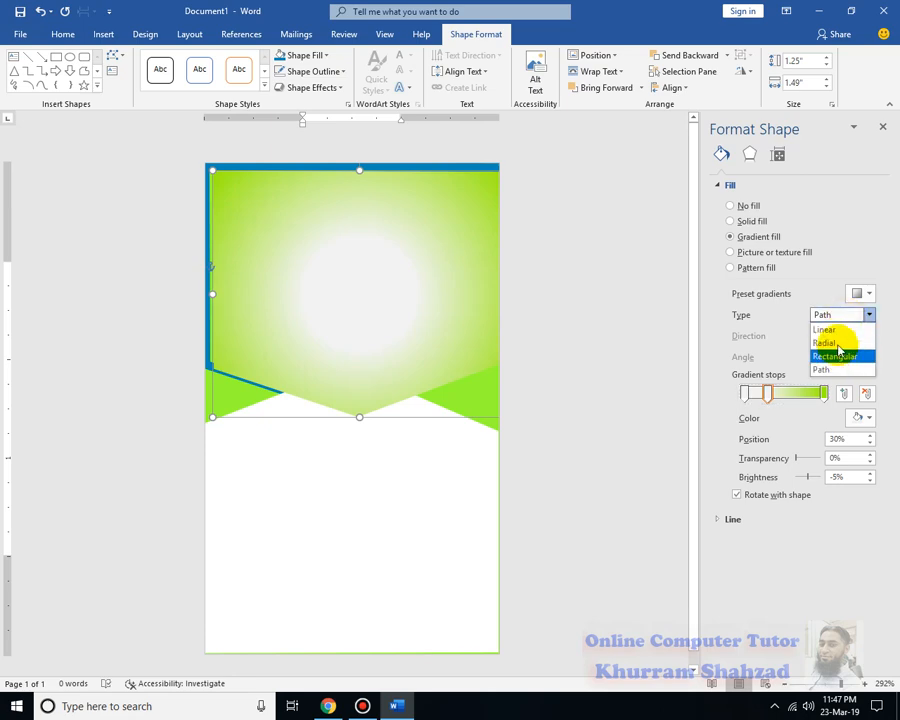
pyautogui.click(827, 342)
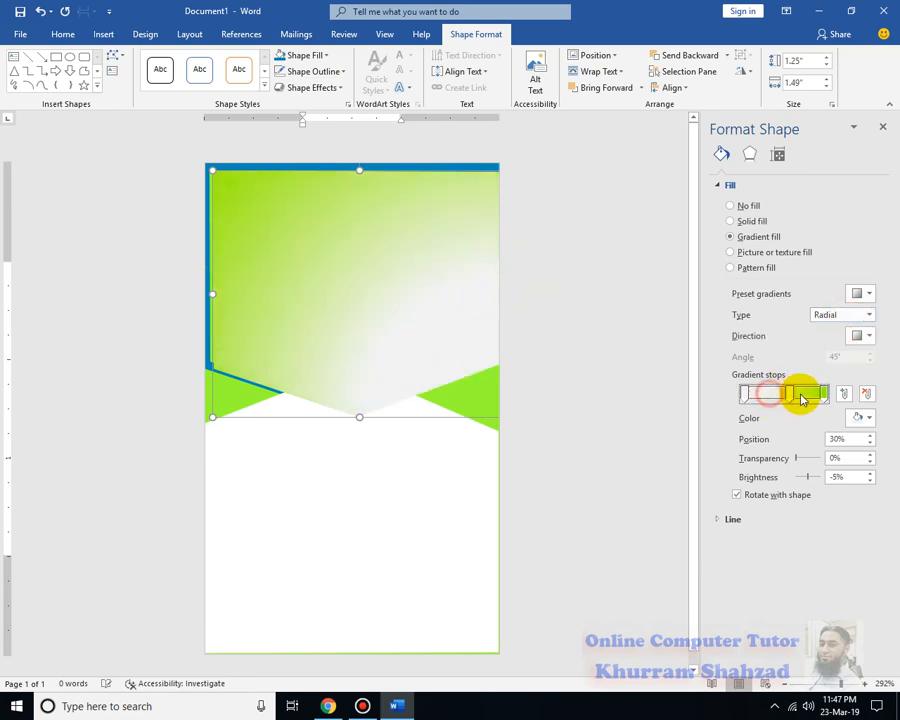
pyautogui.moveTo(800, 400); pyautogui.dragTo(760, 394)
pyautogui.click(838, 317)
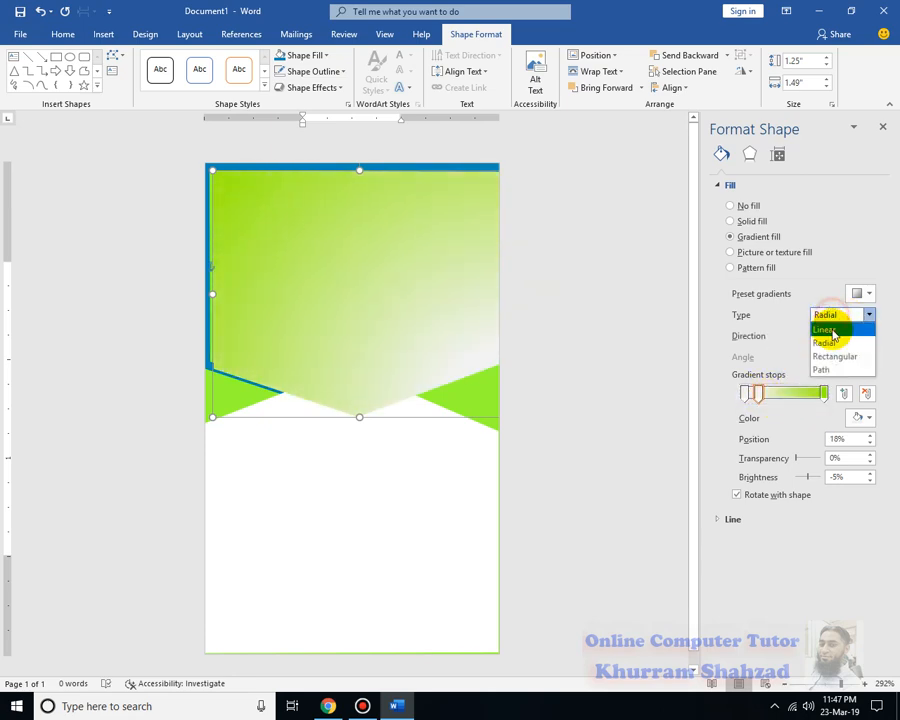
pyautogui.click(826, 329)
pyautogui.moveTo(764, 397)
pyautogui.mouseDown()
pyautogui.moveTo(787, 392)
pyautogui.moveTo(739, 392)
pyautogui.moveTo(774, 396)
pyautogui.mouseUp()
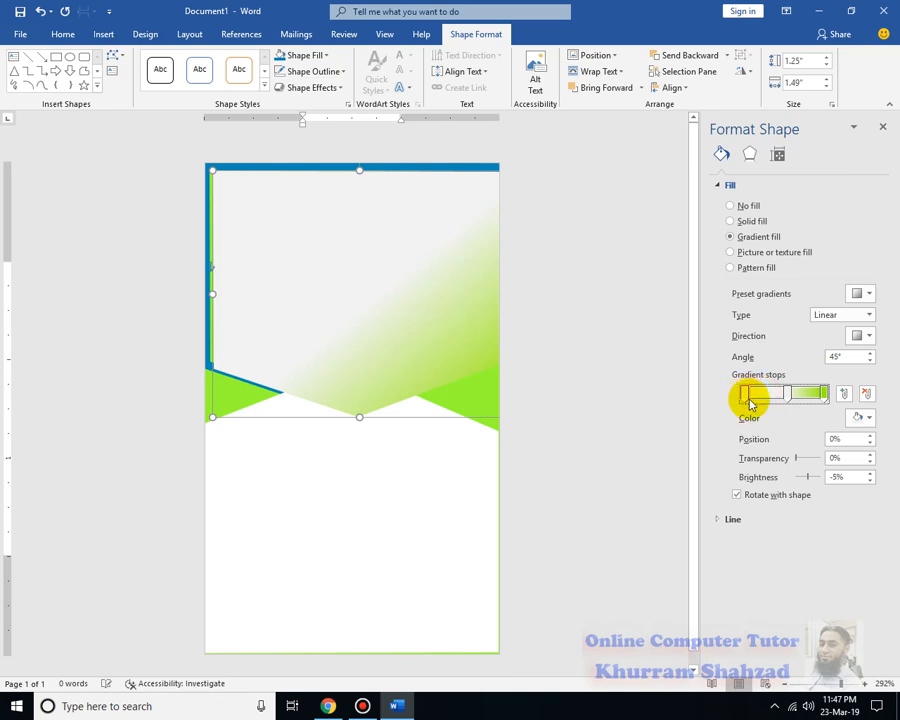
# Recolour the first stop light blue, shift the stops, and set the gradient type to Radial
pyautogui.click(869, 419)
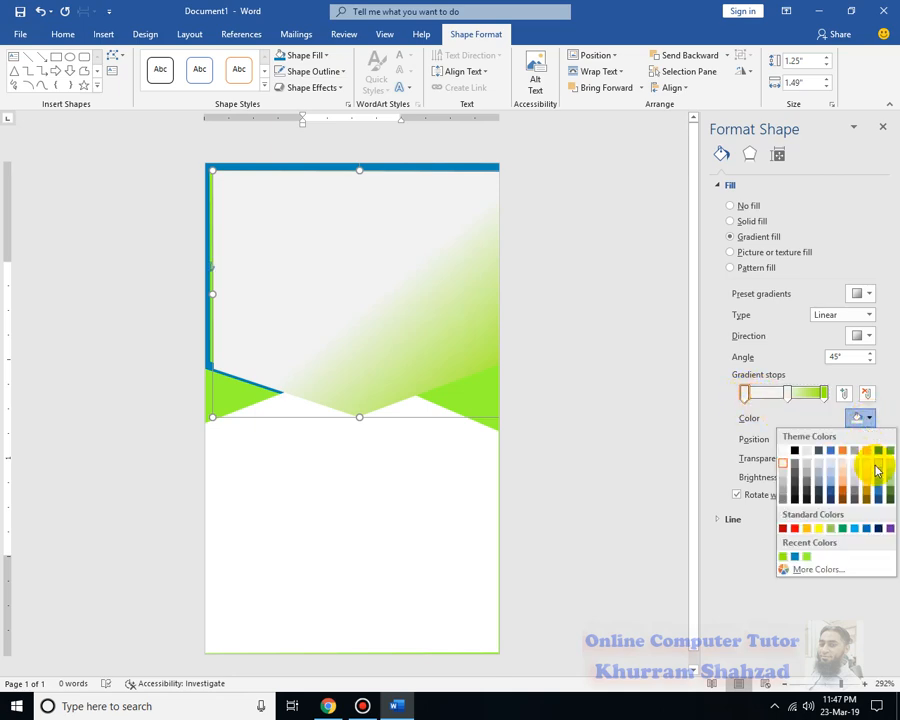
pyautogui.click(878, 484)
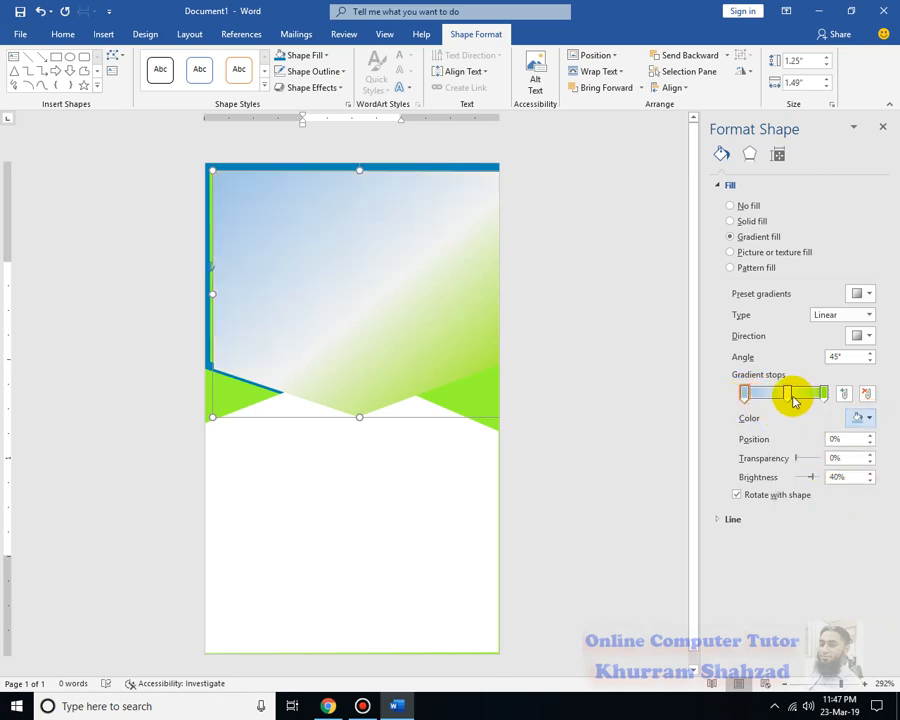
pyautogui.moveTo(780, 399); pyautogui.dragTo(840, 402)
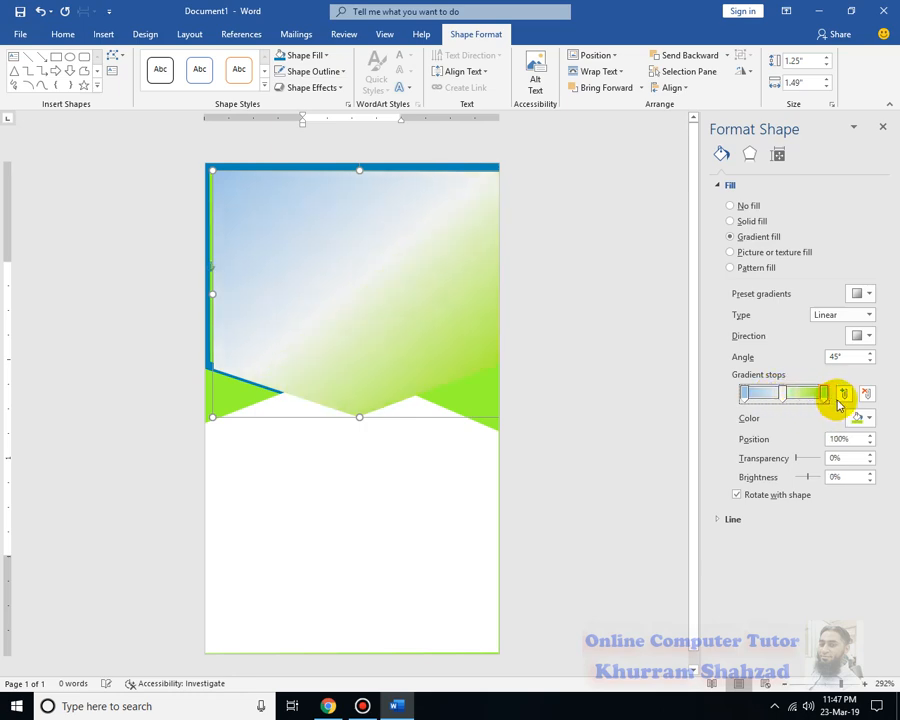
pyautogui.click(866, 315)
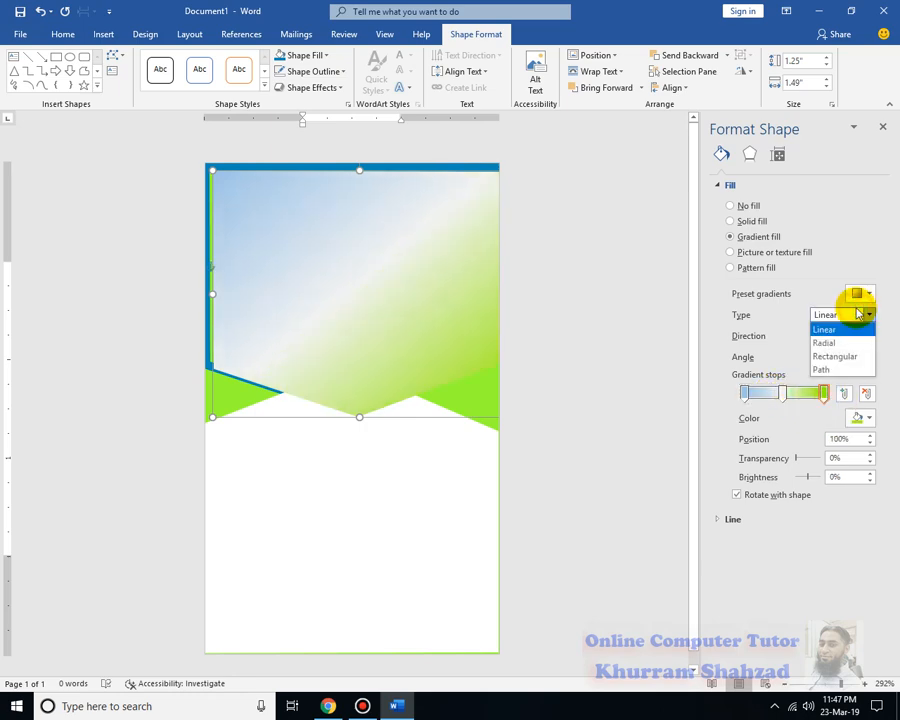
pyautogui.click(848, 344)
pyautogui.click(782, 394)
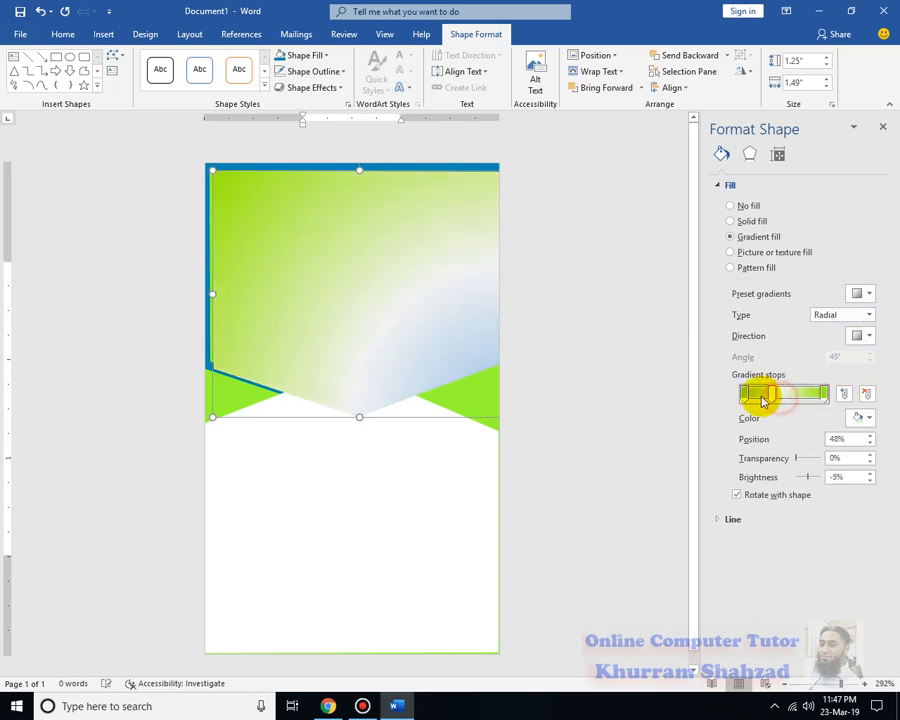
pyautogui.moveTo(763, 398)
pyautogui.mouseDown()
pyautogui.moveTo(801, 402)
pyautogui.moveTo(741, 395)
pyautogui.moveTo(776, 395)
pyautogui.moveTo(760, 396)
pyautogui.mouseUp()
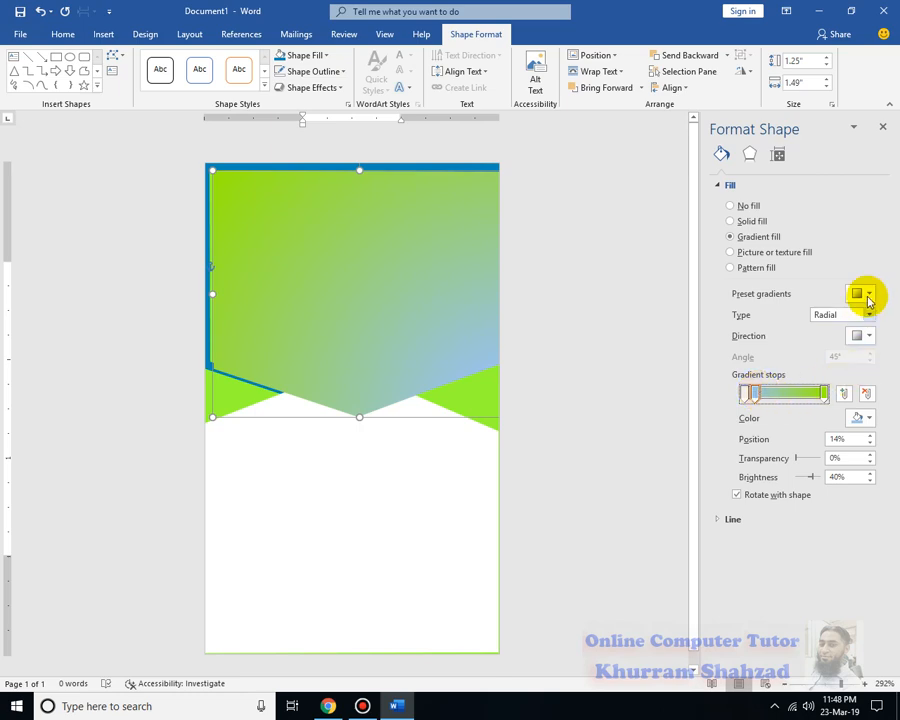
# Try top-right, top-left and bottom-right radial directions and widen the blue gradient stop
pyautogui.click(869, 336)
pyautogui.click(857, 362)
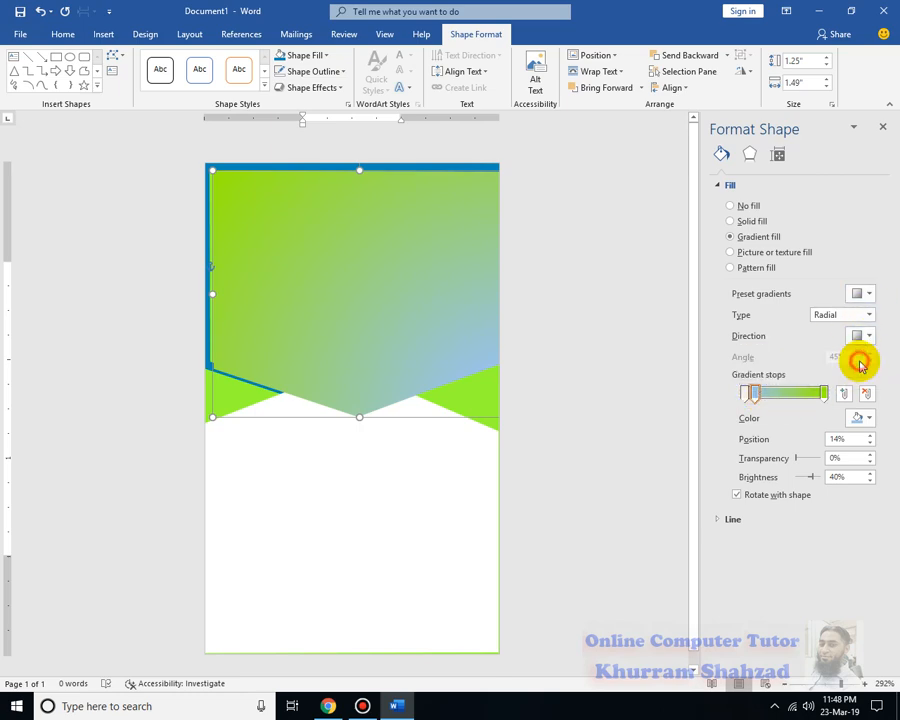
pyautogui.click(872, 338)
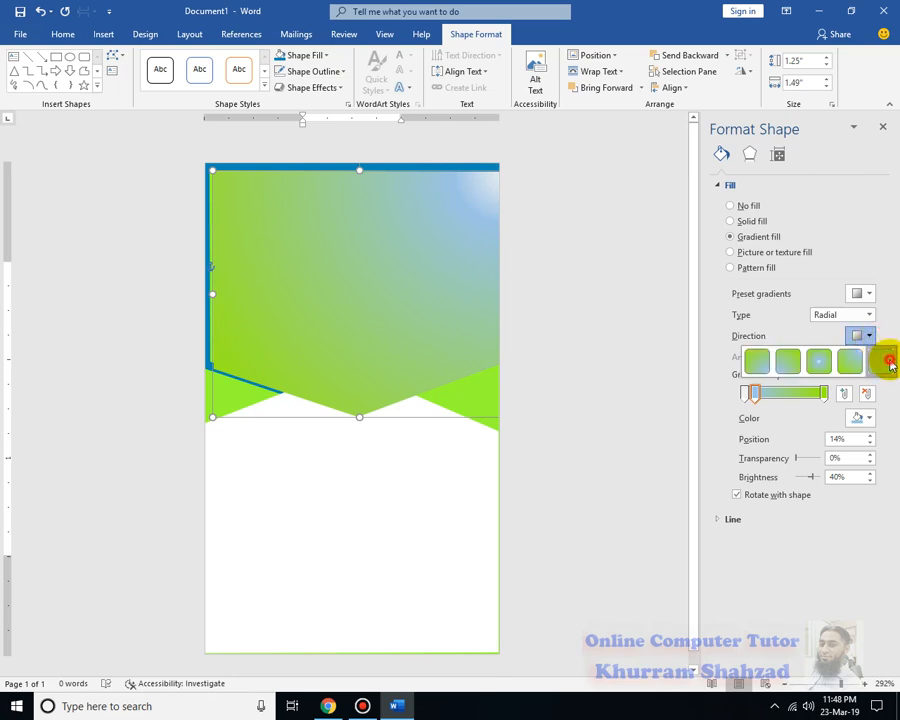
pyautogui.click(881, 360)
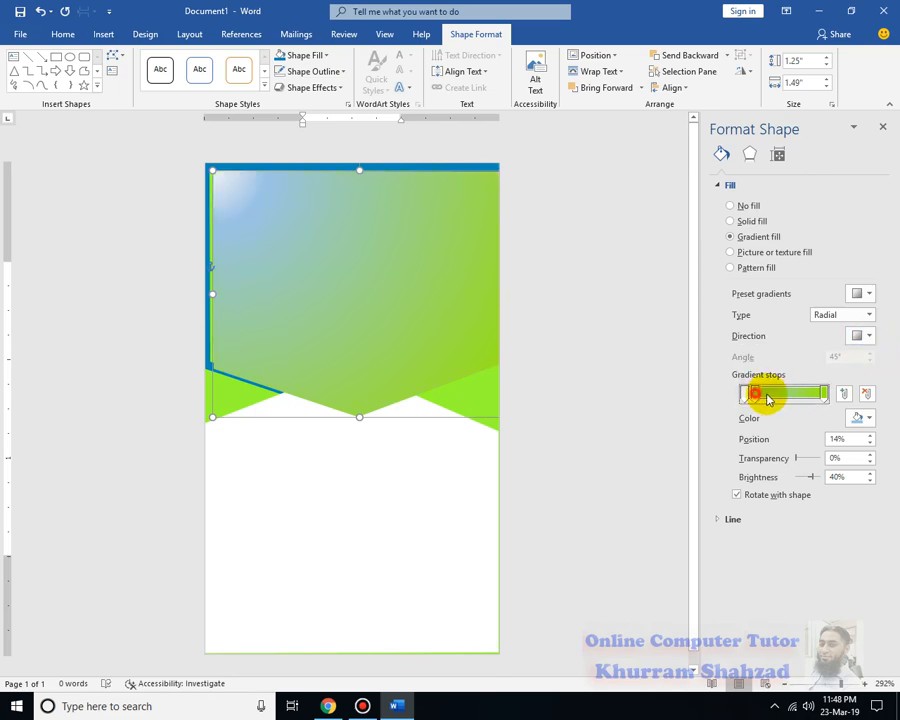
pyautogui.moveTo(757, 393); pyautogui.dragTo(779, 395)
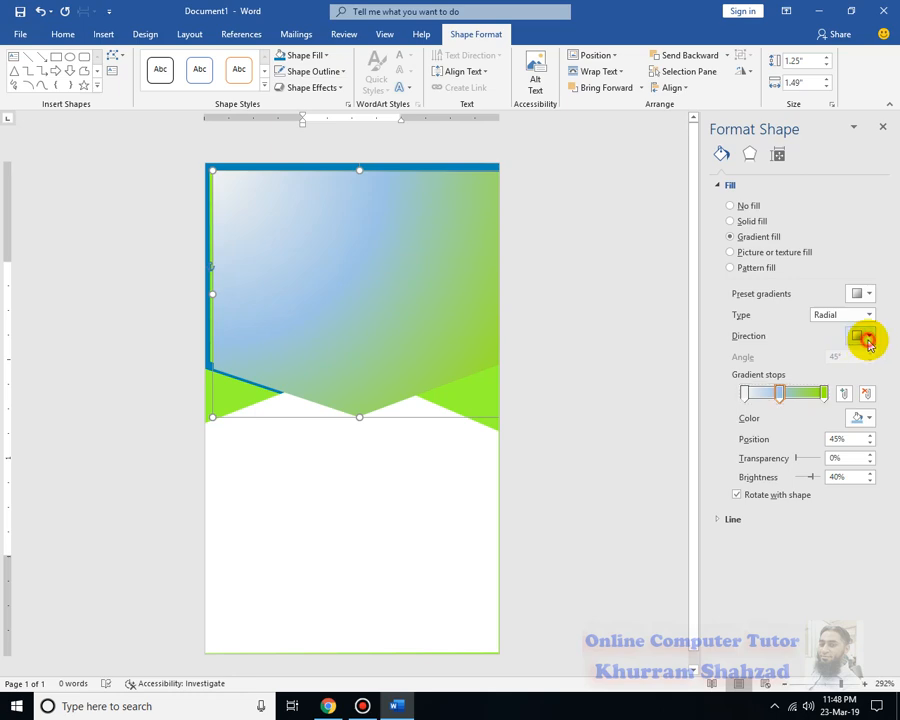
pyautogui.click(862, 336)
pyautogui.click(760, 366)
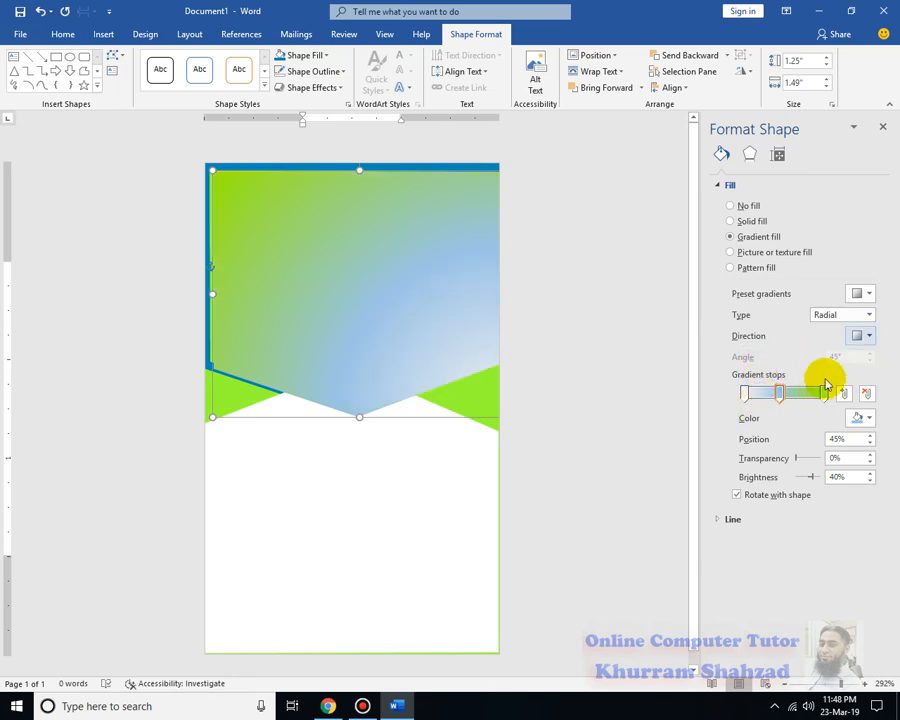
# Try path and rectangular gradient types, then a top-to-bottom linear gradient with the middle stop nudged right
pyautogui.click(869, 315)
pyautogui.click(836, 369)
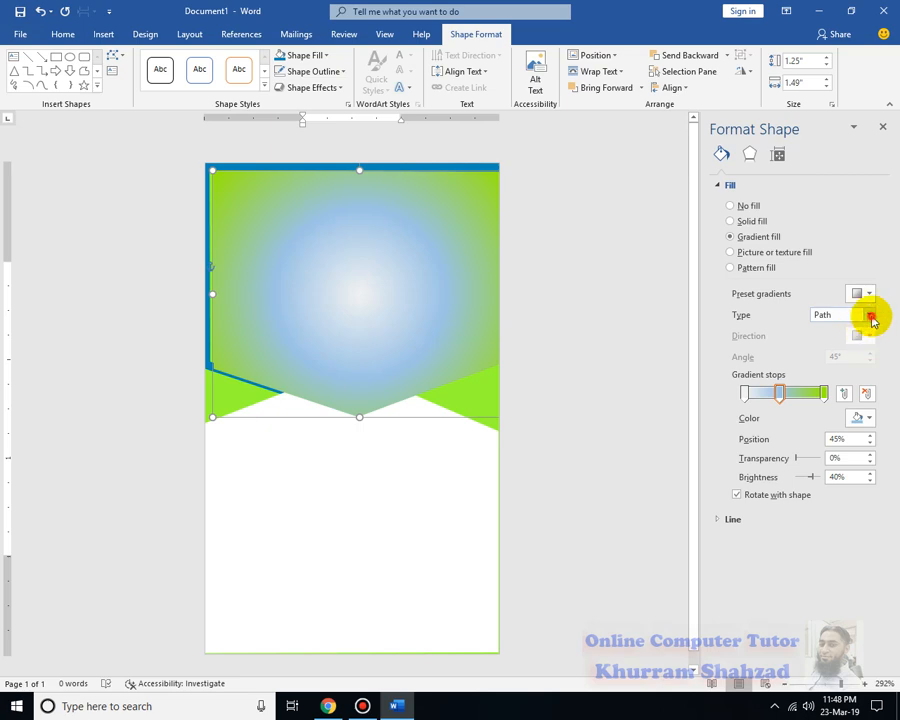
pyautogui.click(869, 317)
pyautogui.click(850, 356)
pyautogui.click(869, 316)
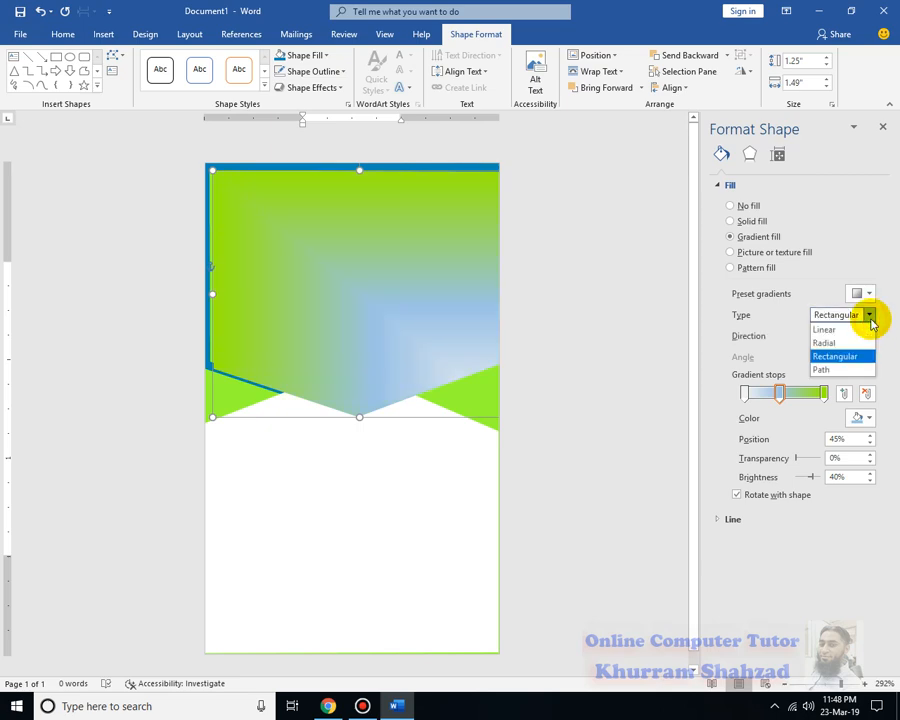
pyautogui.click(860, 332)
pyautogui.click(863, 337)
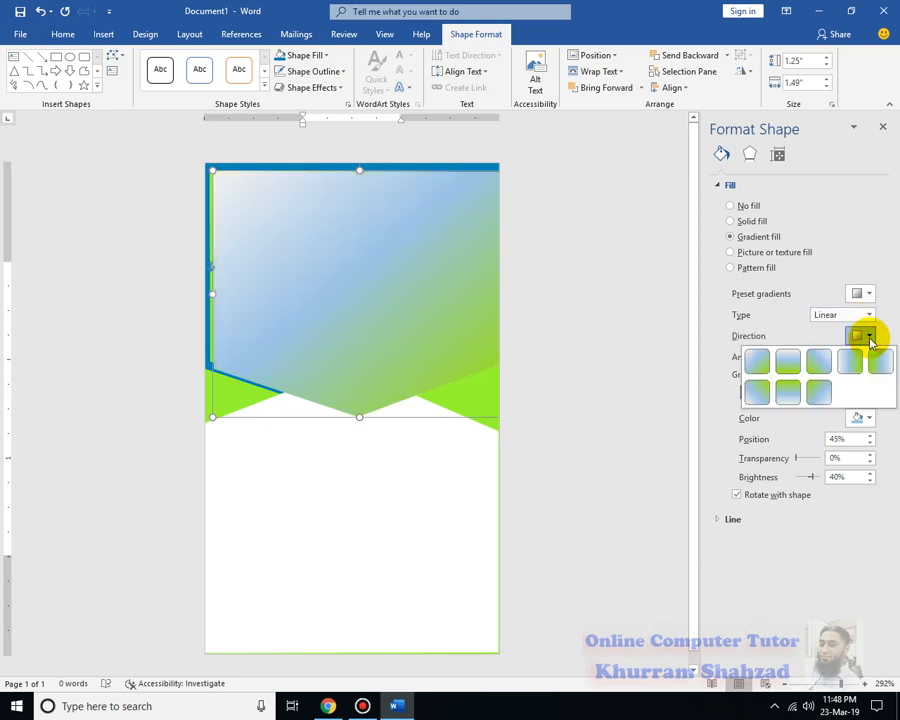
pyautogui.click(800, 383)
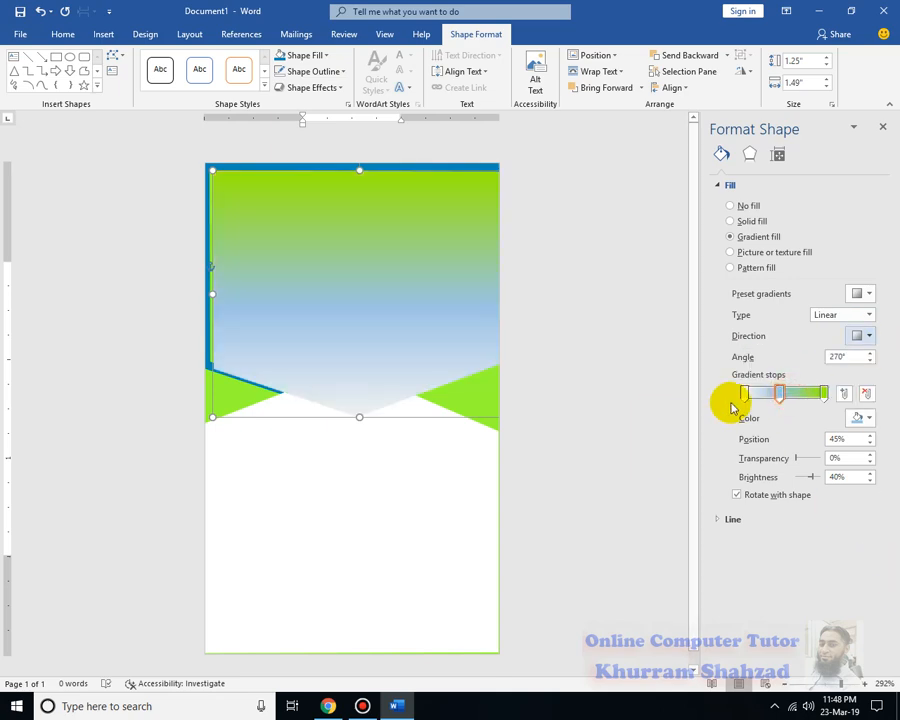
pyautogui.moveTo(780, 394); pyautogui.dragTo(814, 397)
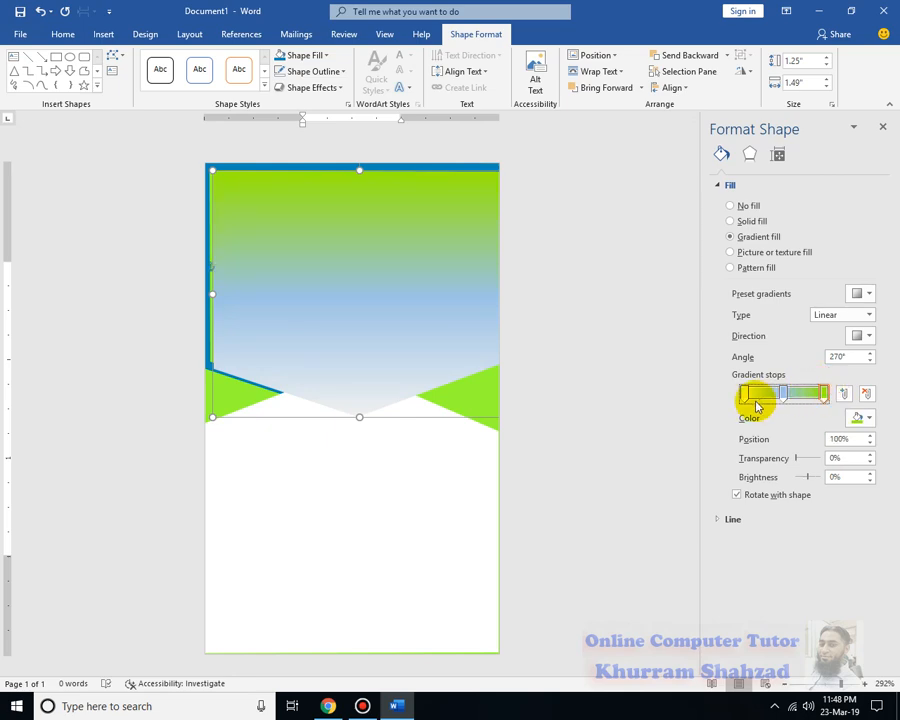
# Recolour the left gradient stop light blue, then back to green, and select the middle stop
pyautogui.click(868, 418)
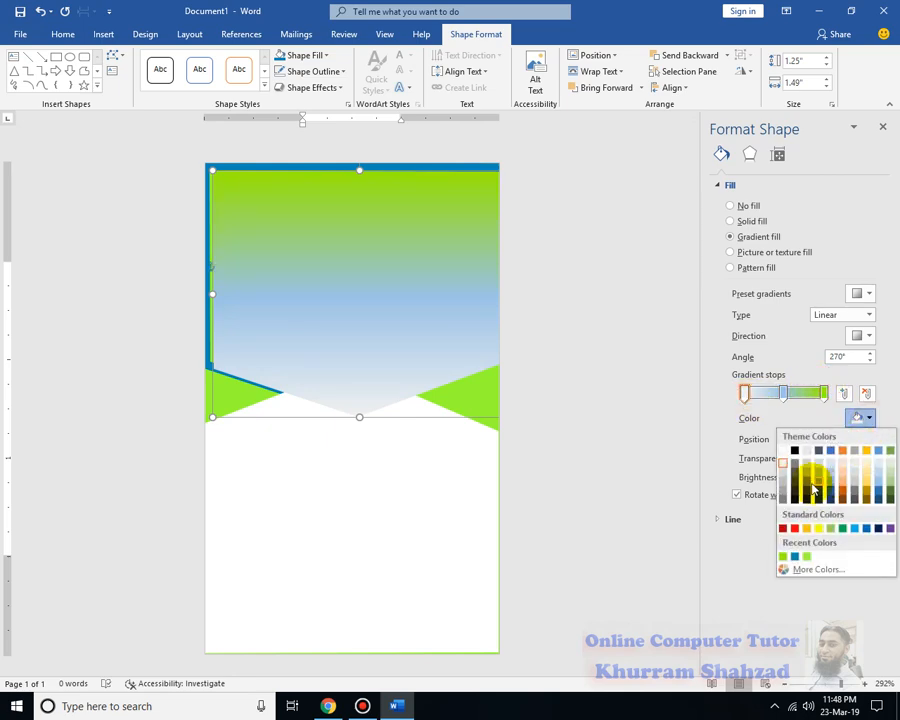
pyautogui.click(877, 464)
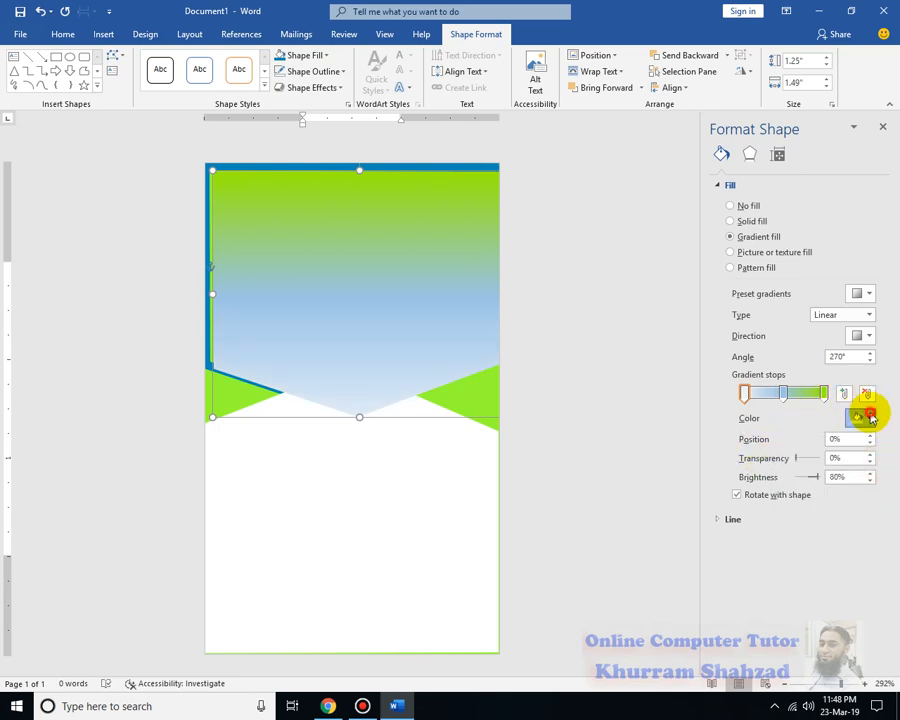
pyautogui.click(868, 418)
pyautogui.click(792, 558)
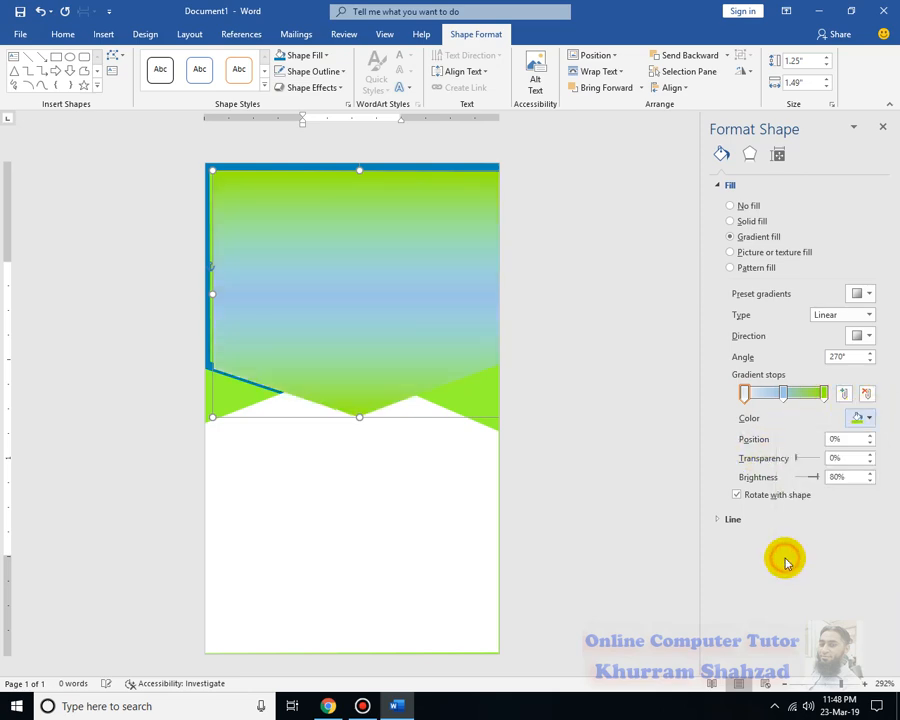
pyautogui.click(786, 393)
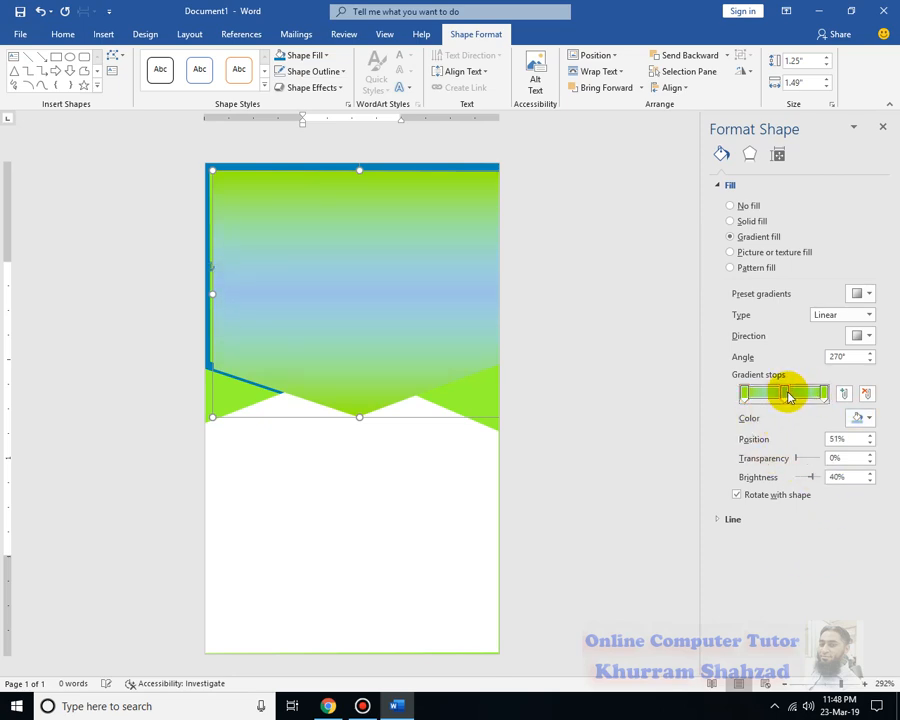
# Switch the gradient back to Radial with a new direction preset and deselect the banner
pyautogui.click(822, 315)
pyautogui.click(826, 338)
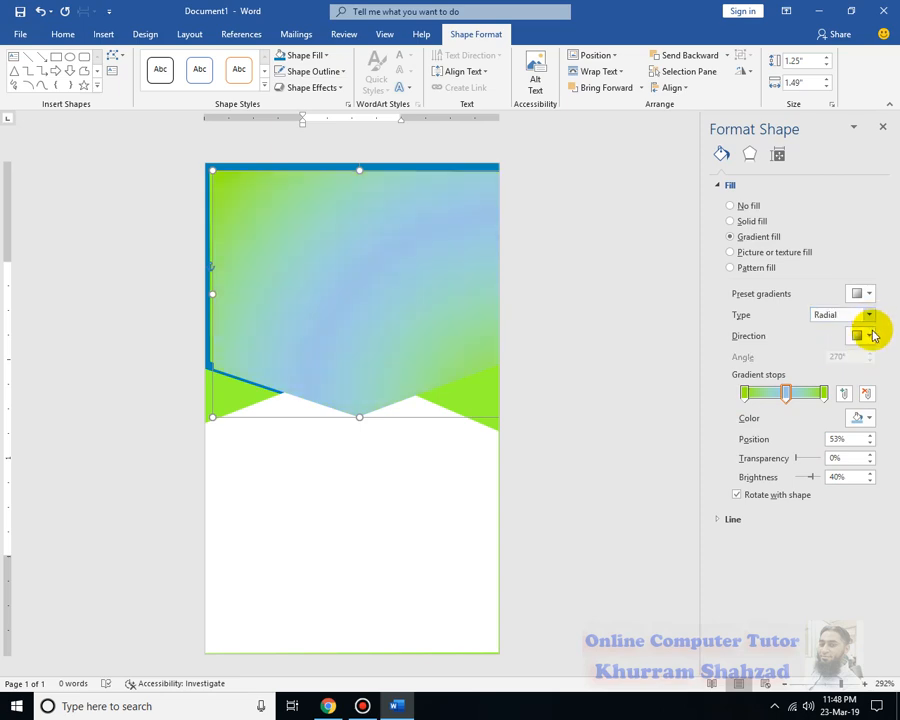
pyautogui.click(864, 335)
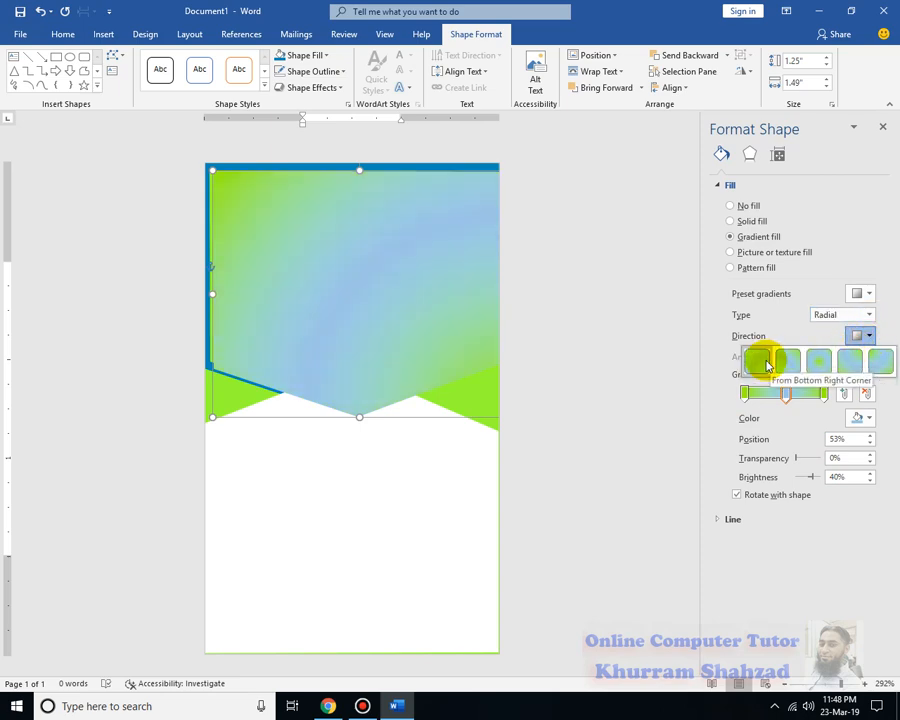
pyautogui.click(848, 360)
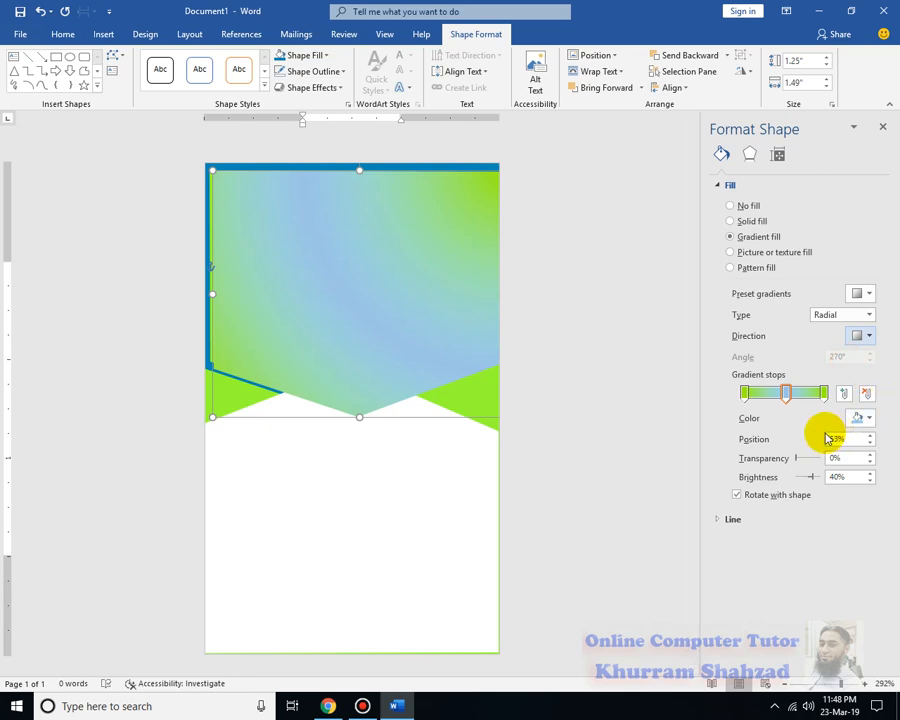
pyautogui.click(611, 369)
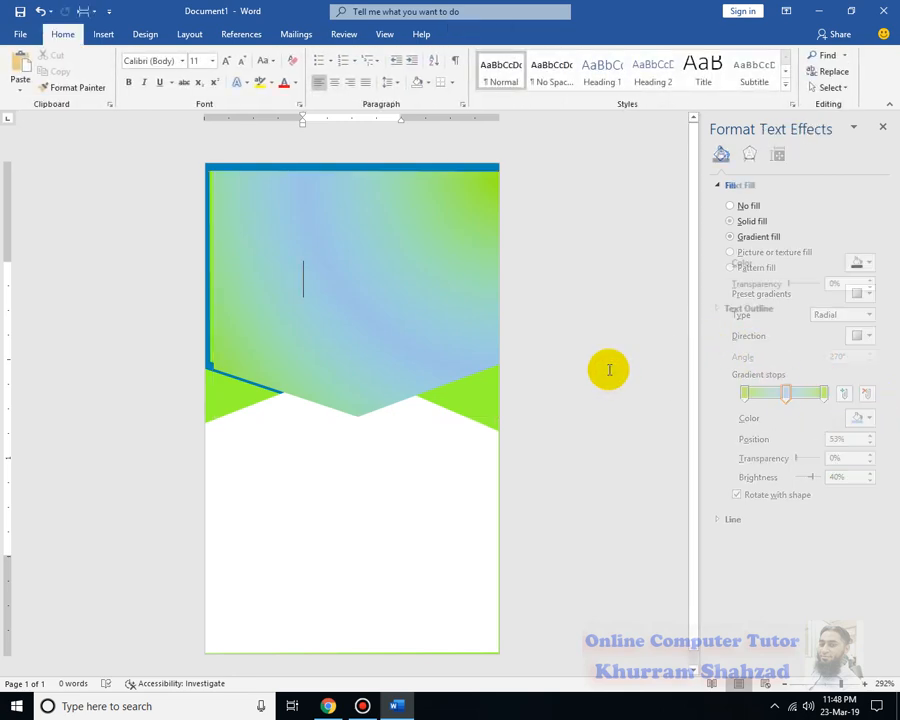
# Use Edit Points to adjust the banner's lower-left, top-left and bottom tip vertices
pyautogui.click(442, 516)
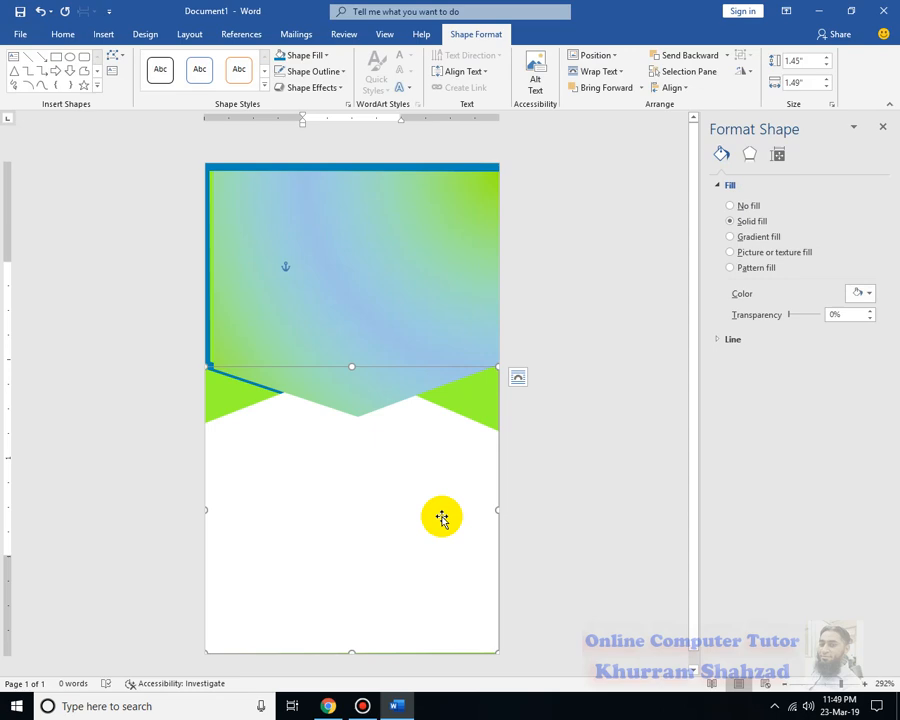
pyautogui.click(372, 297)
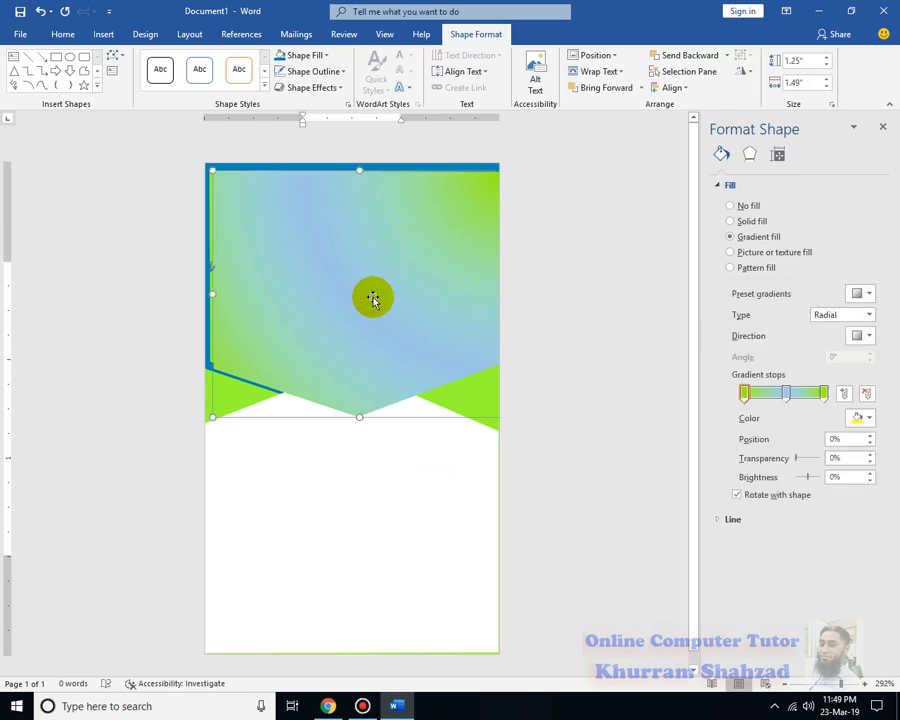
pyautogui.rightClick(372, 297)
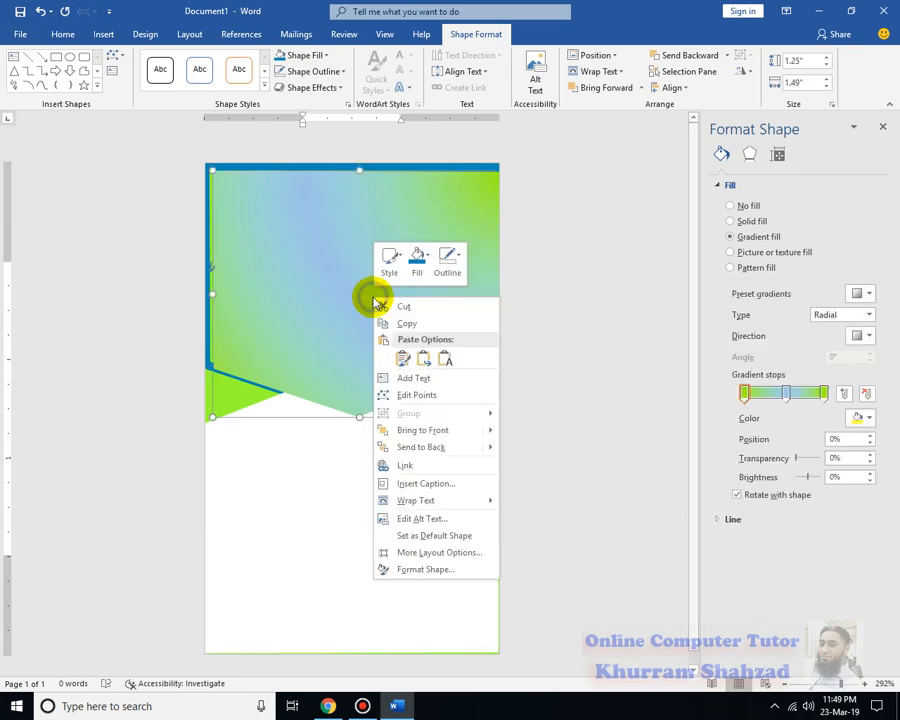
pyautogui.click(414, 395)
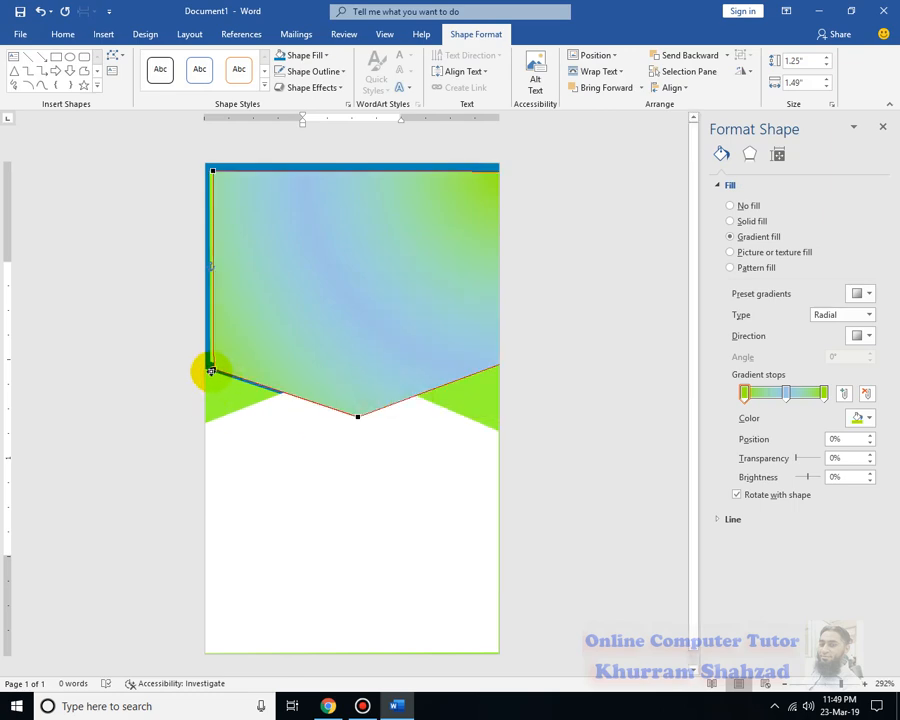
pyautogui.moveTo(212, 370); pyautogui.dragTo(210, 364)
pyautogui.click(212, 172)
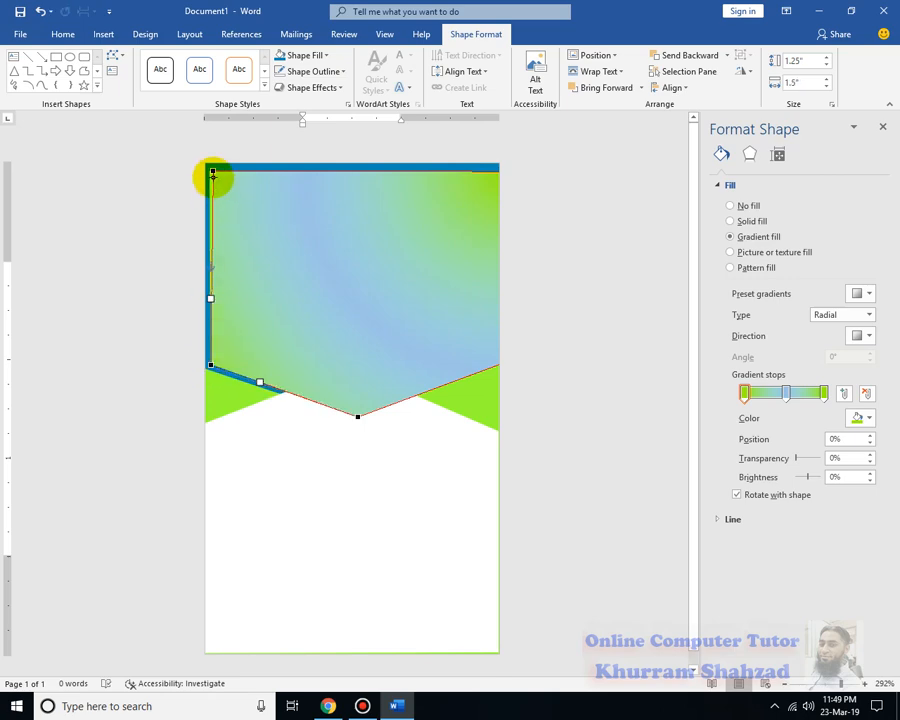
pyautogui.moveTo(210, 172); pyautogui.dragTo(208, 169)
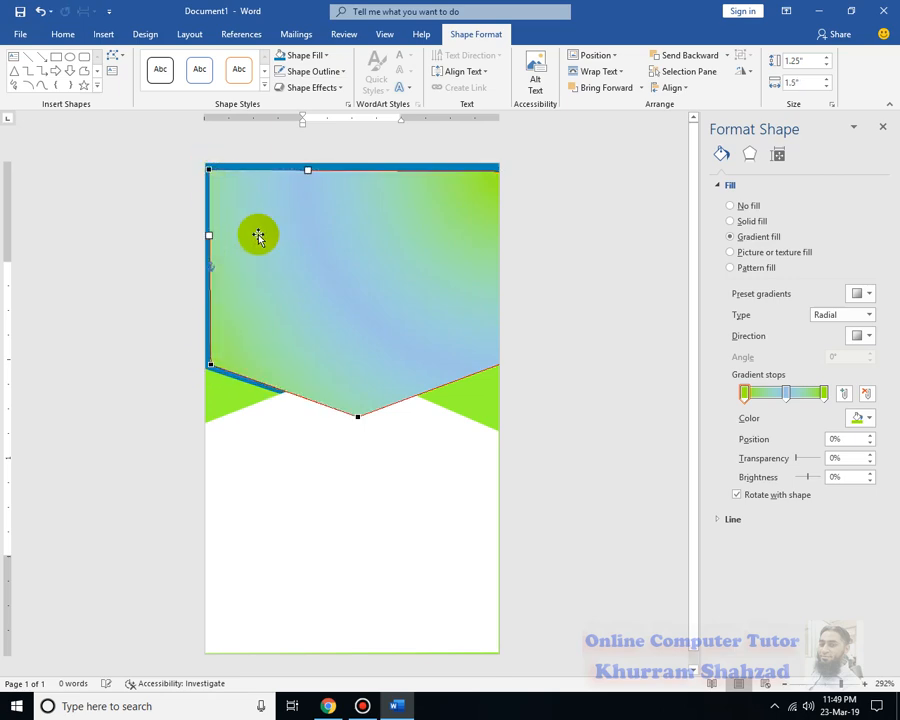
pyautogui.moveTo(357, 417)
pyautogui.mouseDown()
pyautogui.moveTo(348, 378)
pyautogui.moveTo(354, 410)
pyautogui.mouseUp()
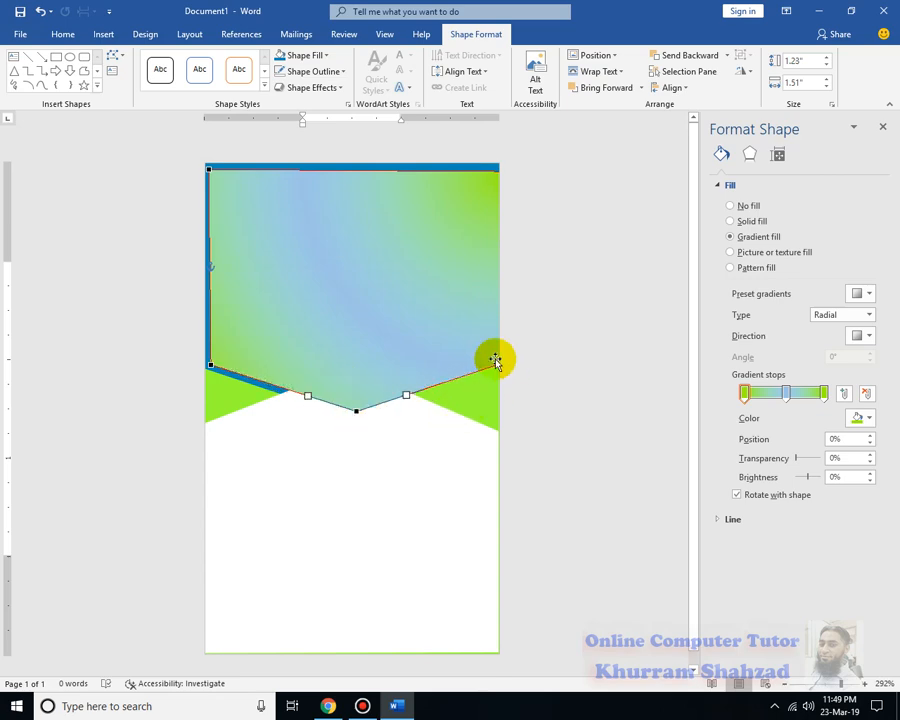
pyautogui.click(458, 346)
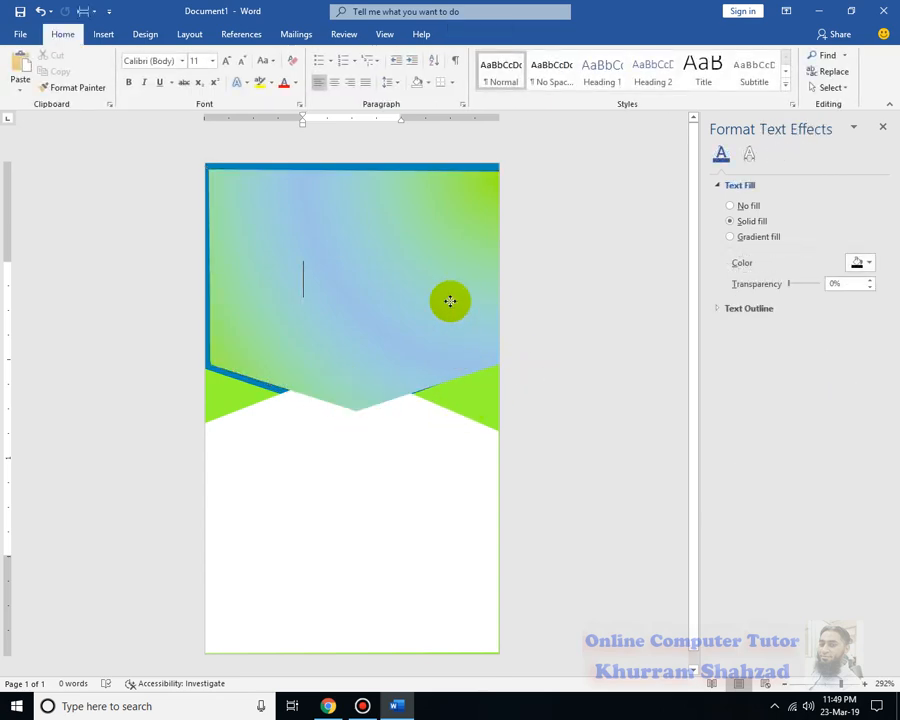
# Recentre the banner and resize it from both sides to about 1.3" wide inside the blue outline
pyautogui.moveTo(205, 291); pyautogui.dragTo(271, 291)
pyautogui.moveTo(405, 305); pyautogui.dragTo(387, 302)
pyautogui.moveTo(468, 289); pyautogui.dragTo(490, 287)
pyautogui.moveTo(235, 291); pyautogui.dragTo(206, 290)
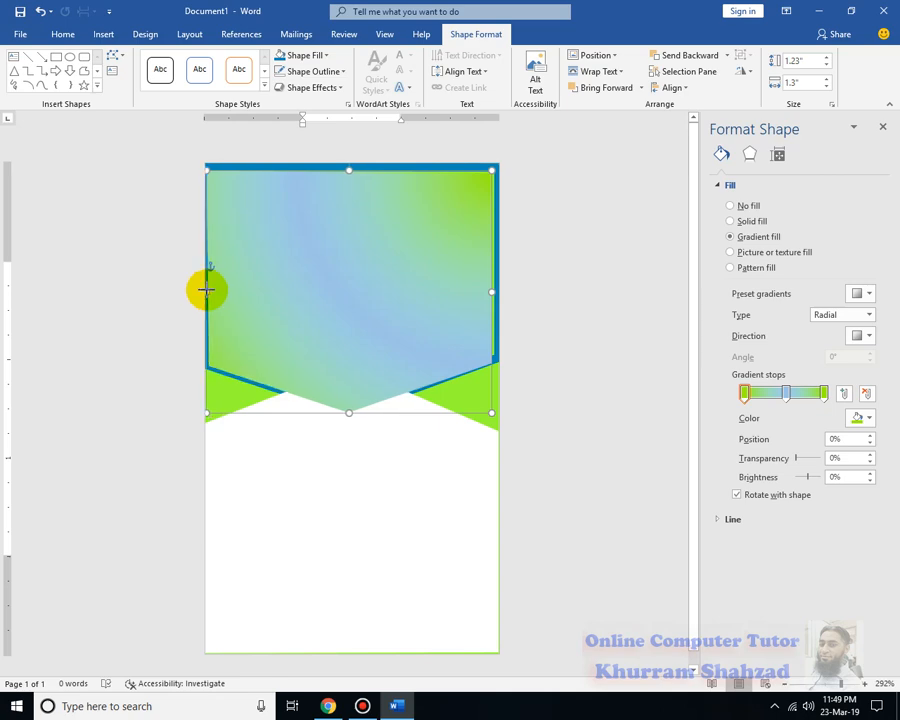
# With Edit Points, raise the bottom point and settle the right corners inside the blue outline
pyautogui.rightClick(221, 287)
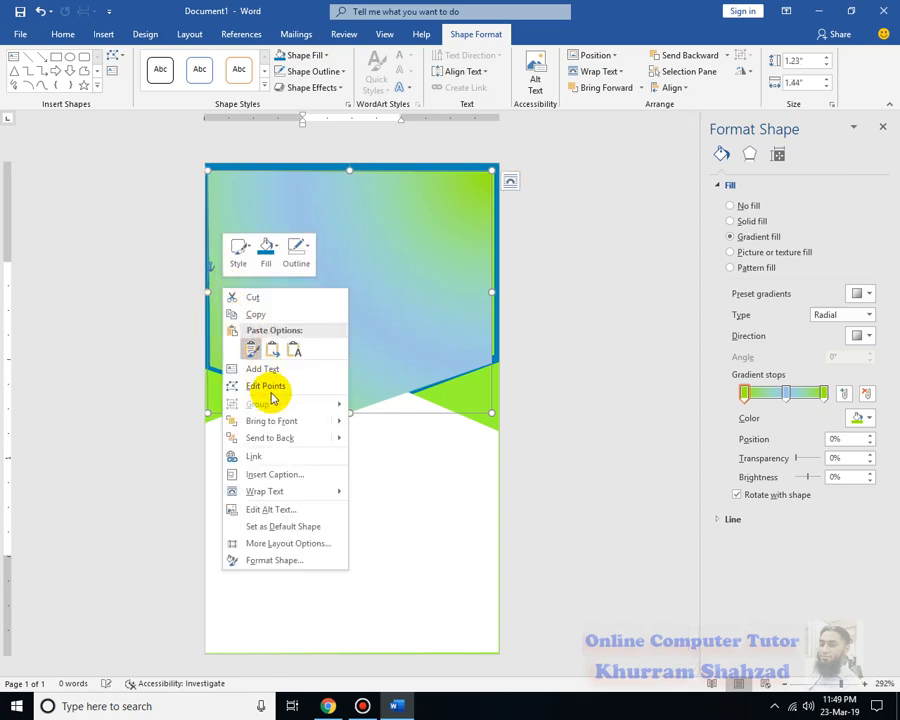
pyautogui.click(275, 386)
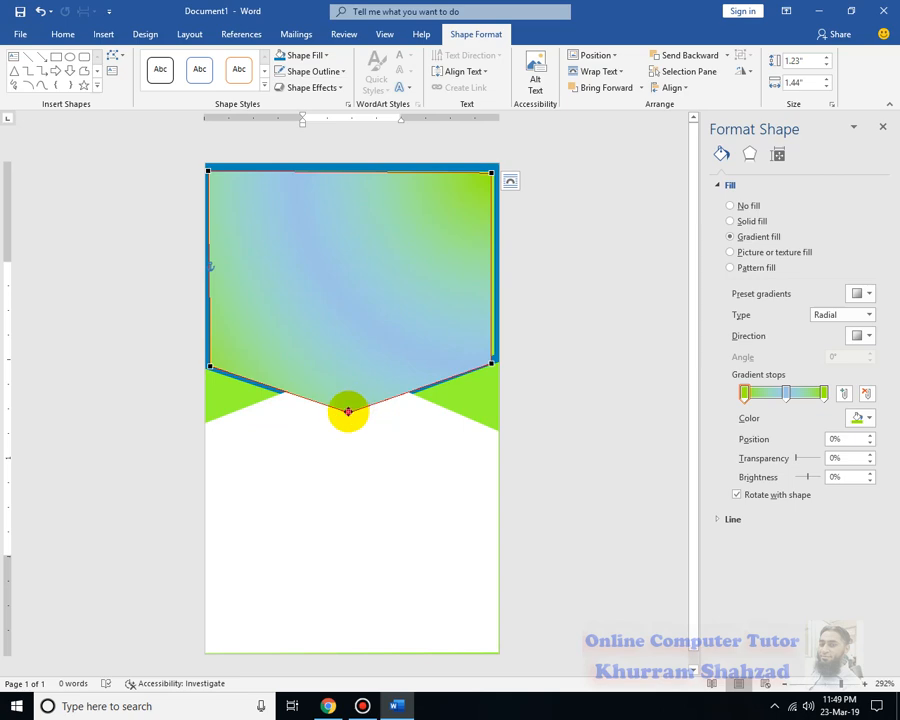
pyautogui.moveTo(348, 411)
pyautogui.mouseDown()
pyautogui.moveTo(349, 399)
pyautogui.moveTo(349, 426)
pyautogui.moveTo(348, 396)
pyautogui.moveTo(351, 404)
pyautogui.mouseUp()
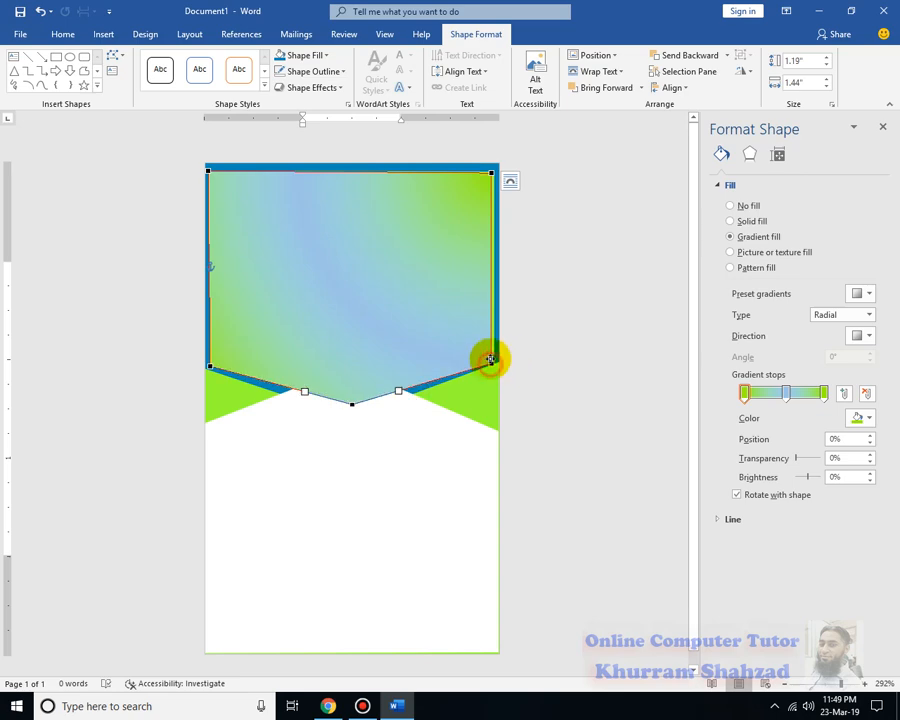
pyautogui.moveTo(490, 359); pyautogui.dragTo(493, 355)
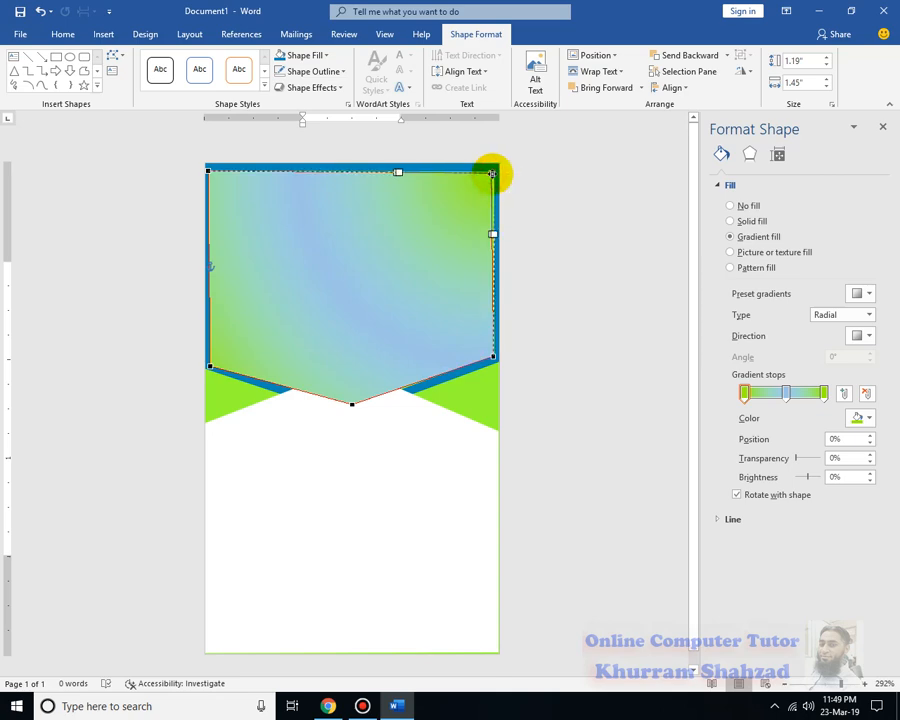
pyautogui.moveTo(491, 174); pyautogui.dragTo(493, 172)
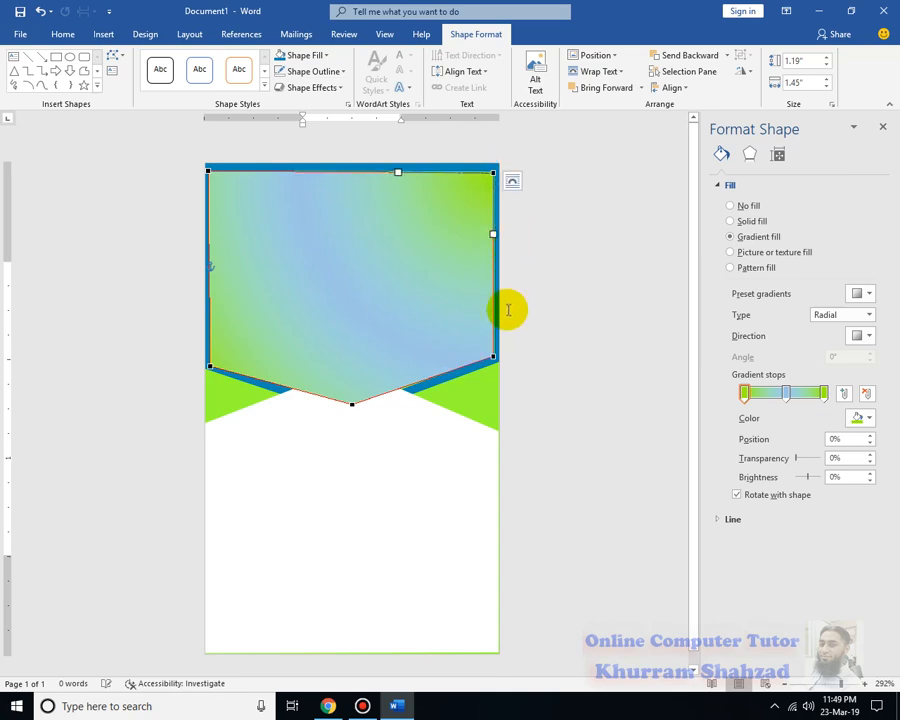
# Place the top-left and lower-left corners and shift the bottom point slightly left, leaving a thin blue border
pyautogui.click(207, 171)
pyautogui.moveTo(209, 171); pyautogui.dragTo(208, 170)
pyautogui.click(212, 172)
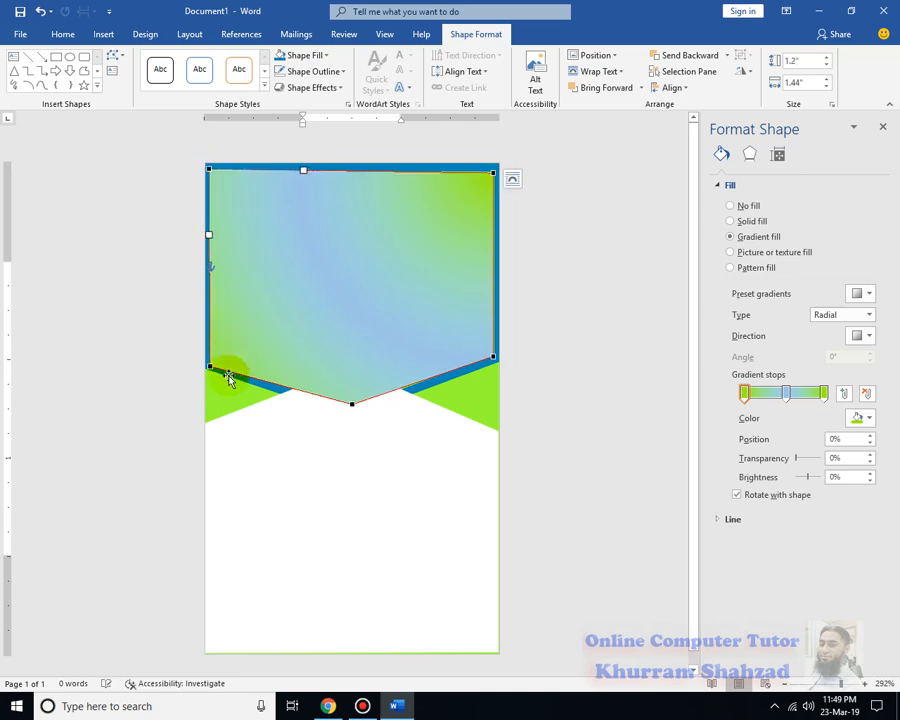
pyautogui.moveTo(209, 366); pyautogui.dragTo(211, 355)
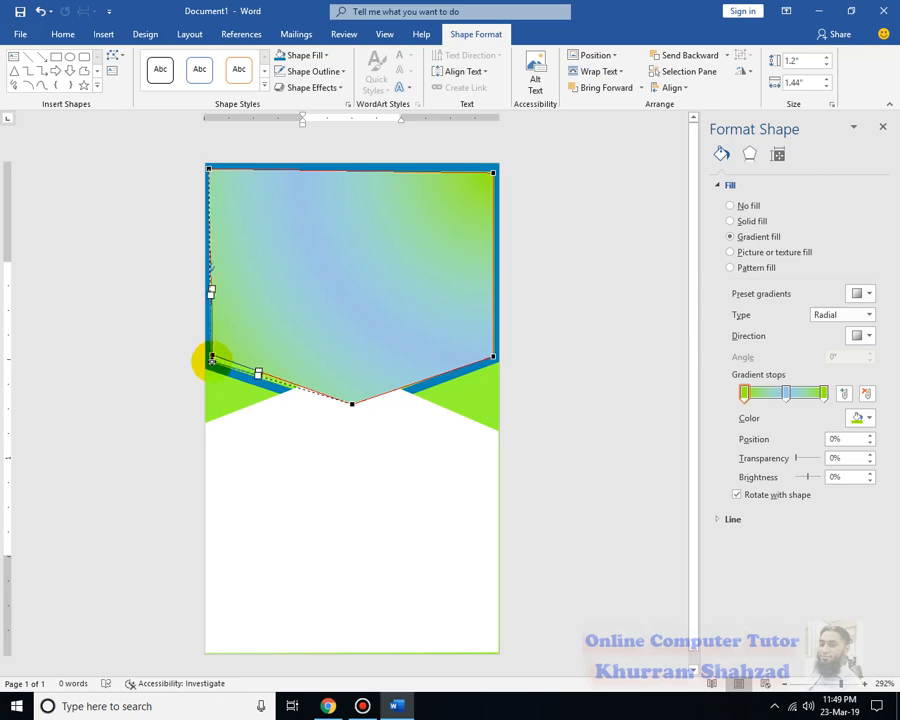
pyautogui.moveTo(211, 358); pyautogui.dragTo(210, 361)
pyautogui.click(341, 402)
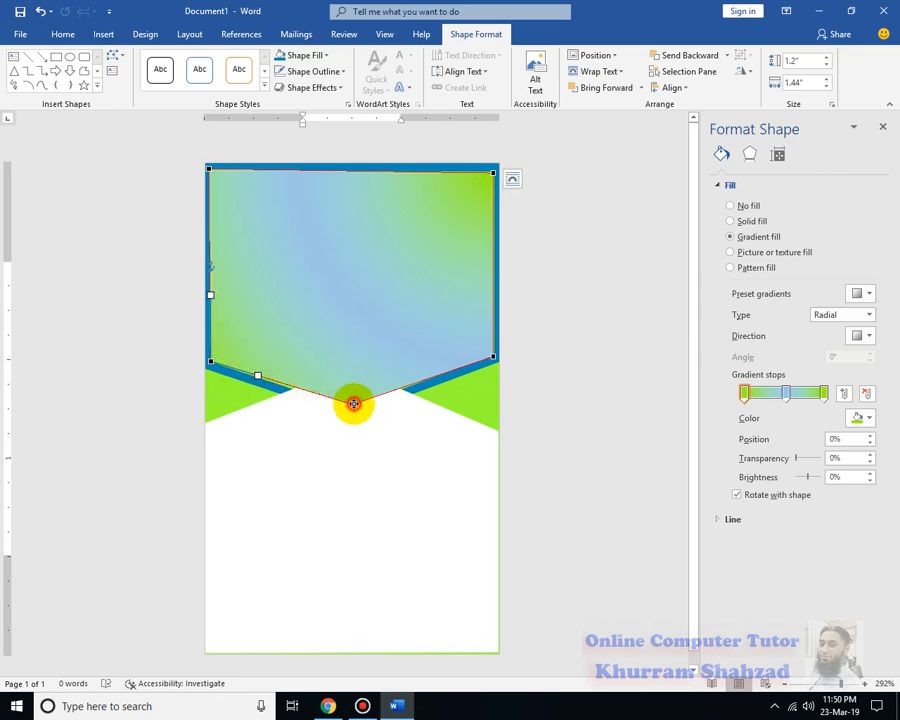
pyautogui.moveTo(354, 403); pyautogui.dragTo(347, 405)
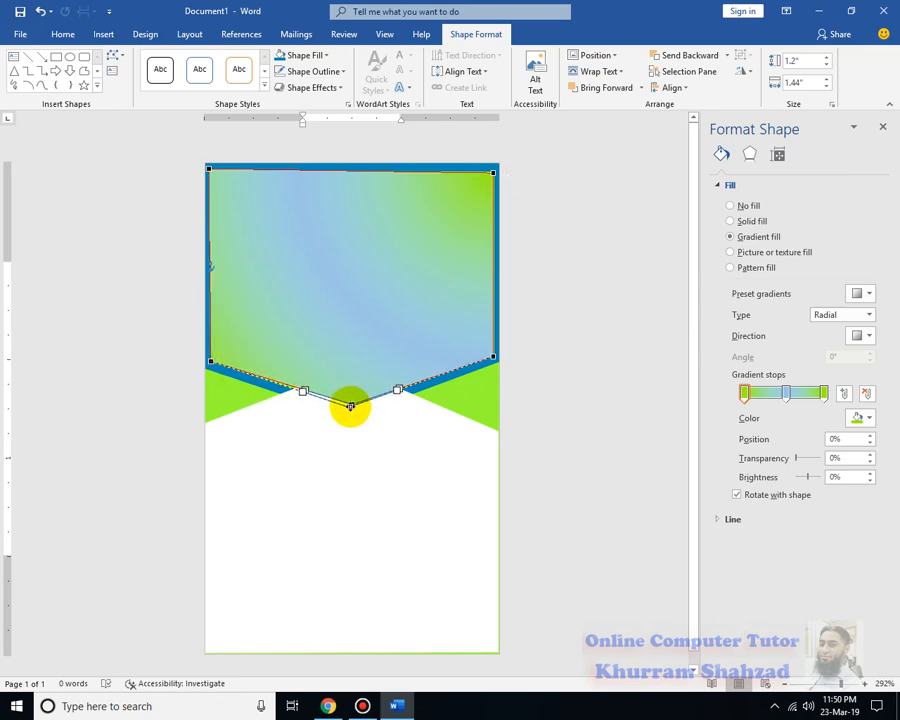
pyautogui.click(578, 425)
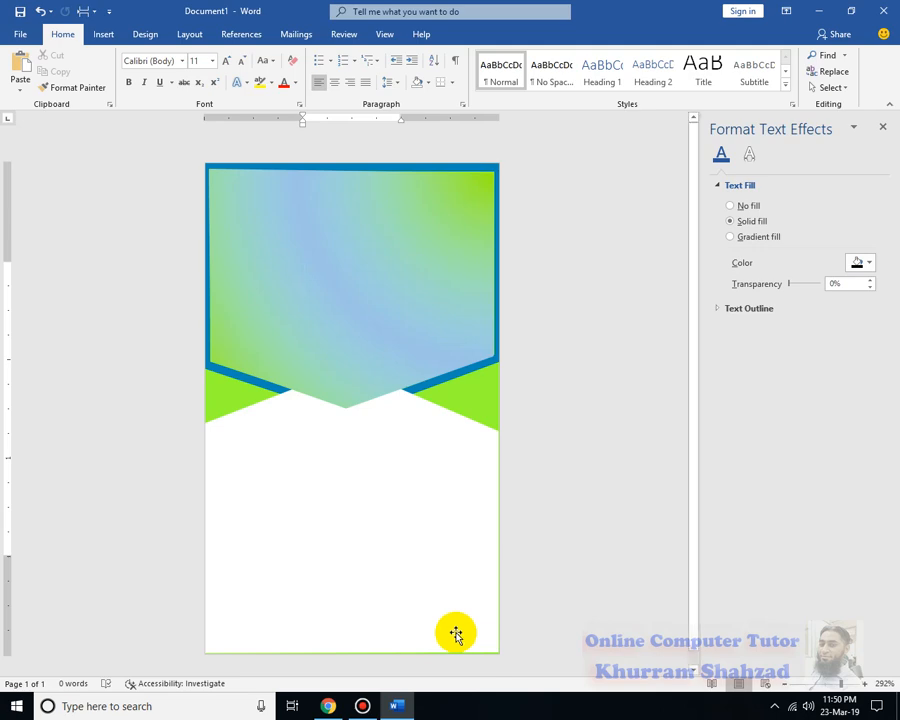
pyautogui.click(374, 303)
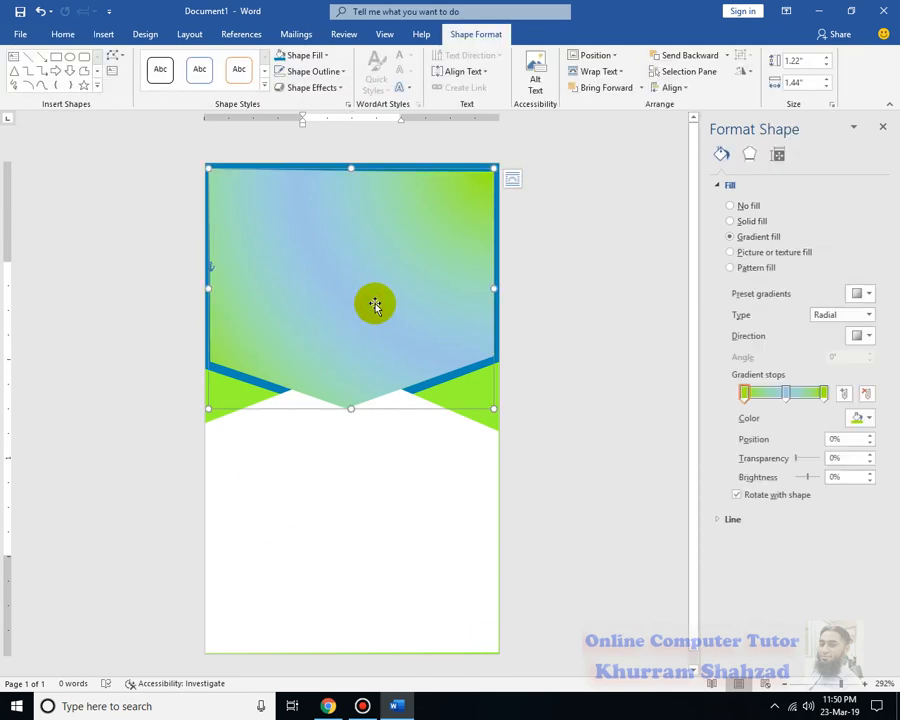
# Duplicate the banner with Ctrl+D and align the copy over the original at the card's top
pyautogui.hotkey('ctrl', 'd')
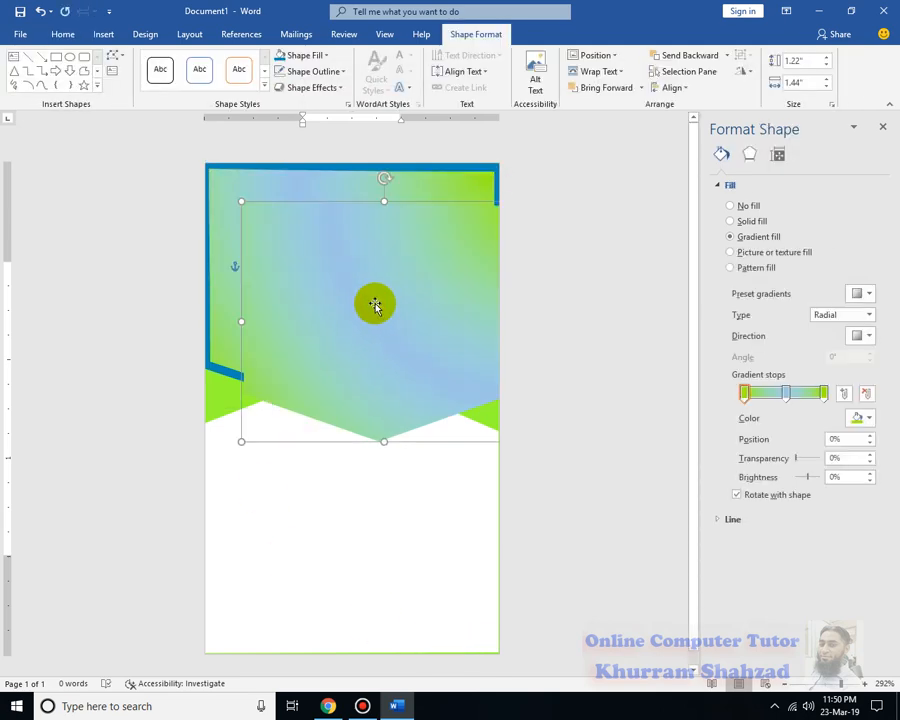
pyautogui.moveTo(374, 303); pyautogui.dragTo(340, 267)
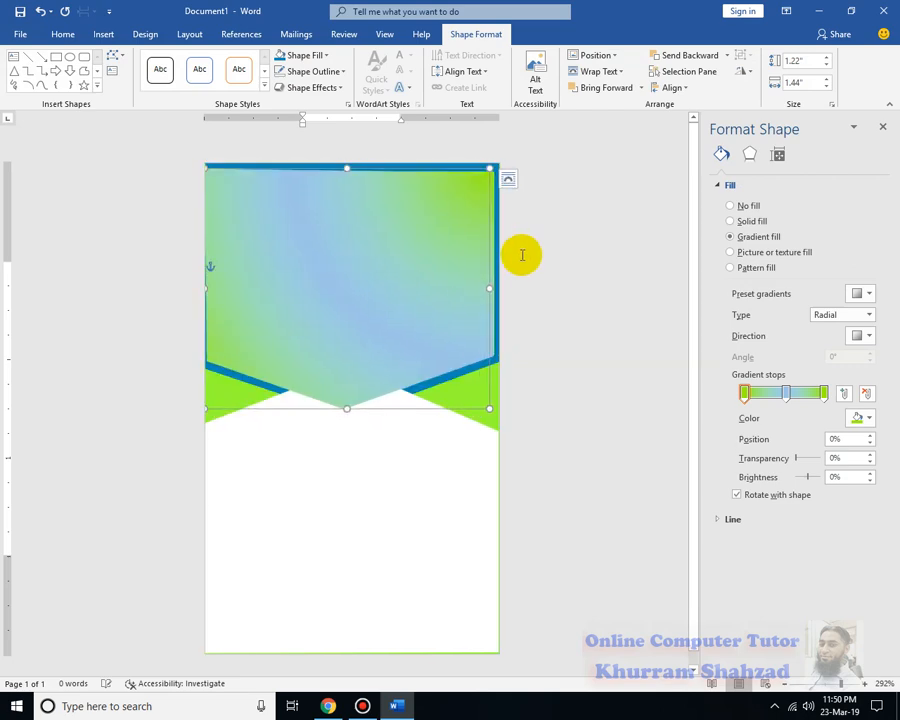
pyautogui.press('Right')
pyautogui.press('Right')
pyautogui.press('Right')
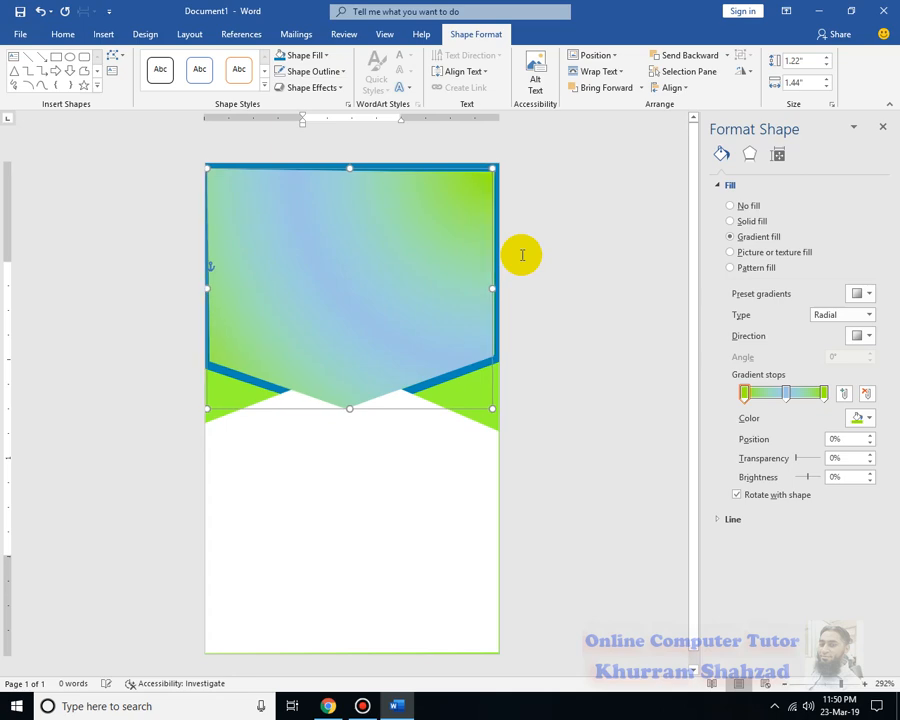
pyautogui.press('Right')
pyautogui.press('Left')
pyautogui.press('Left')
pyautogui.press('Left')
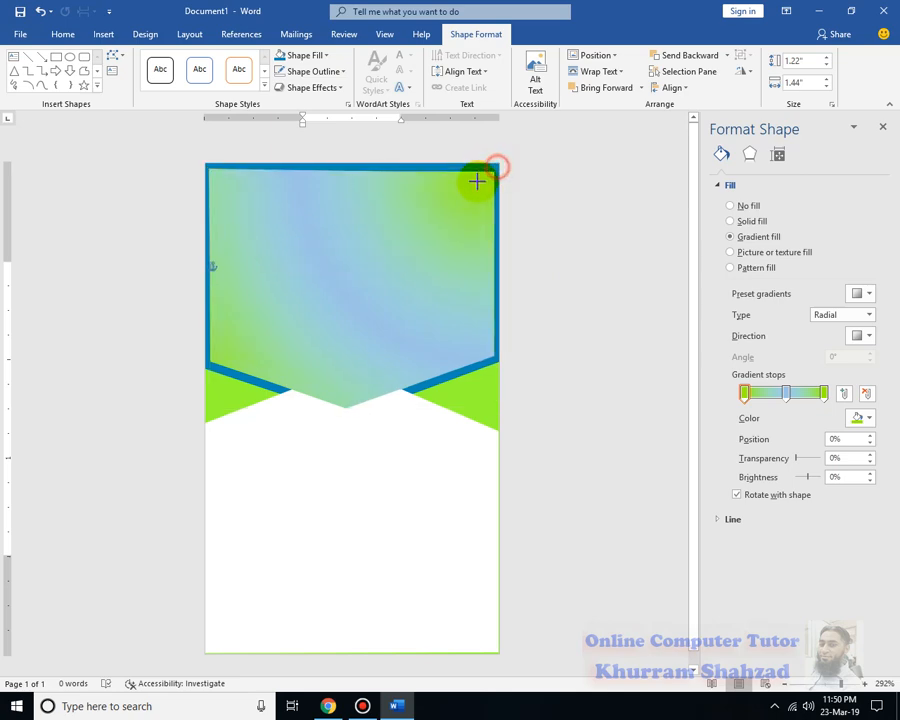
# Draw a small pointed shape on the banner, centre it and fill it white
pyautogui.moveTo(427, 211); pyautogui.dragTo(276, 366)
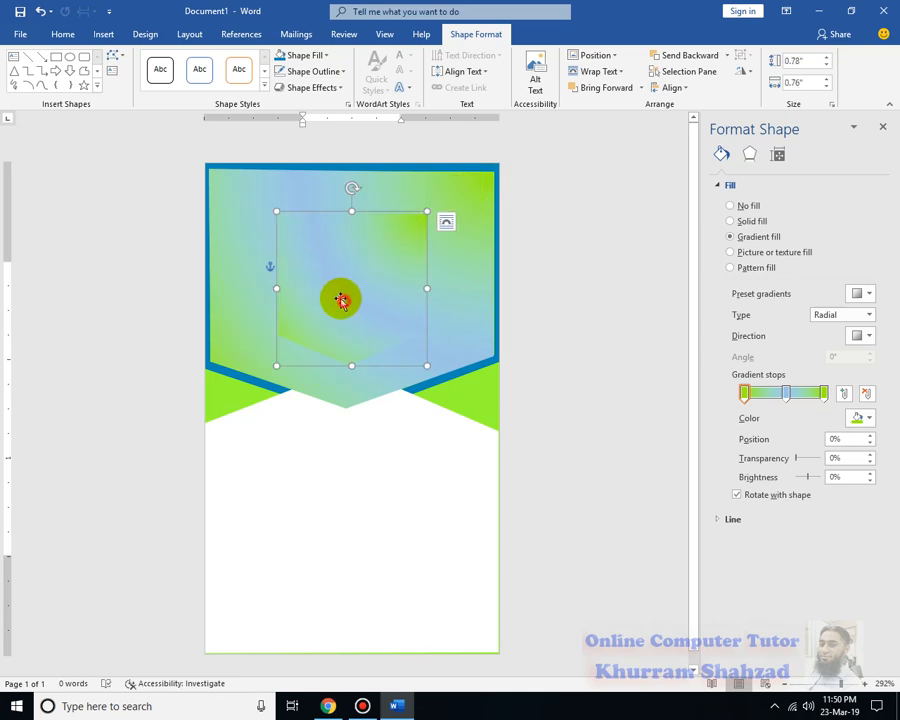
pyautogui.moveTo(342, 299); pyautogui.dragTo(339, 262)
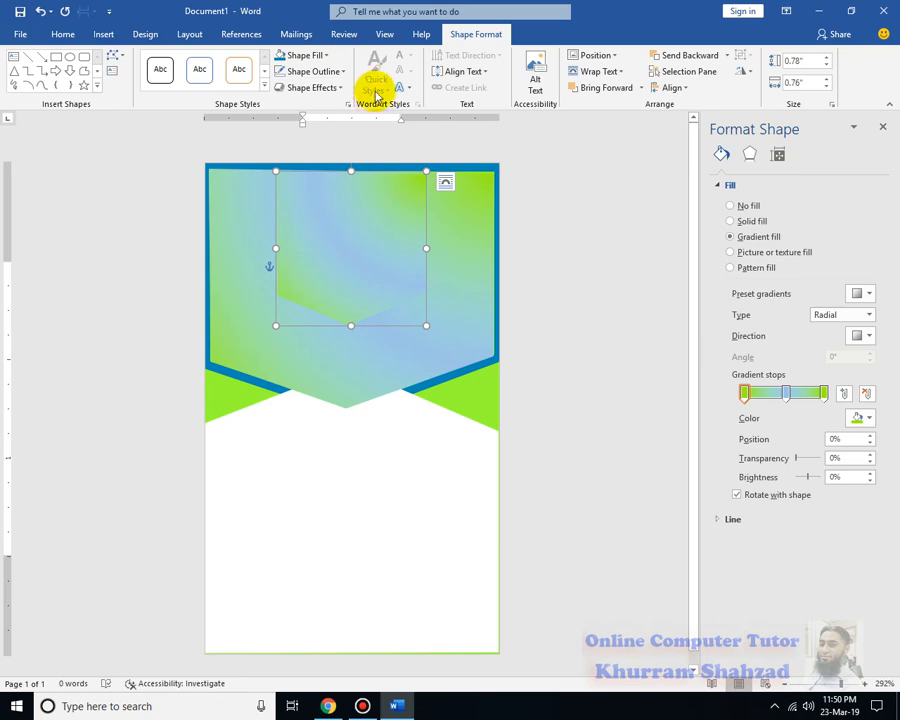
pyautogui.click(310, 55)
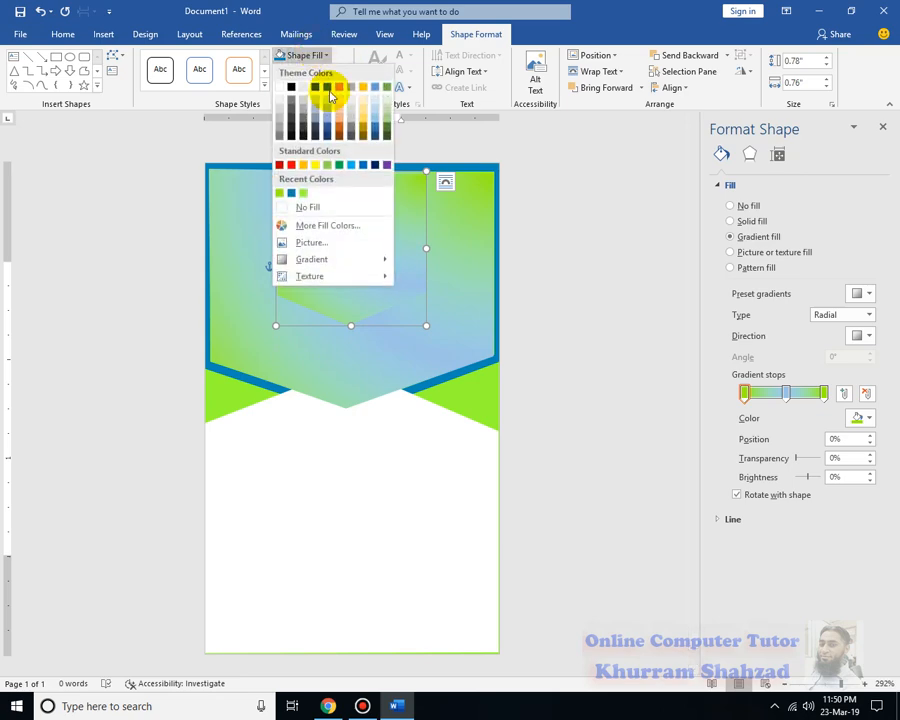
pyautogui.click(279, 88)
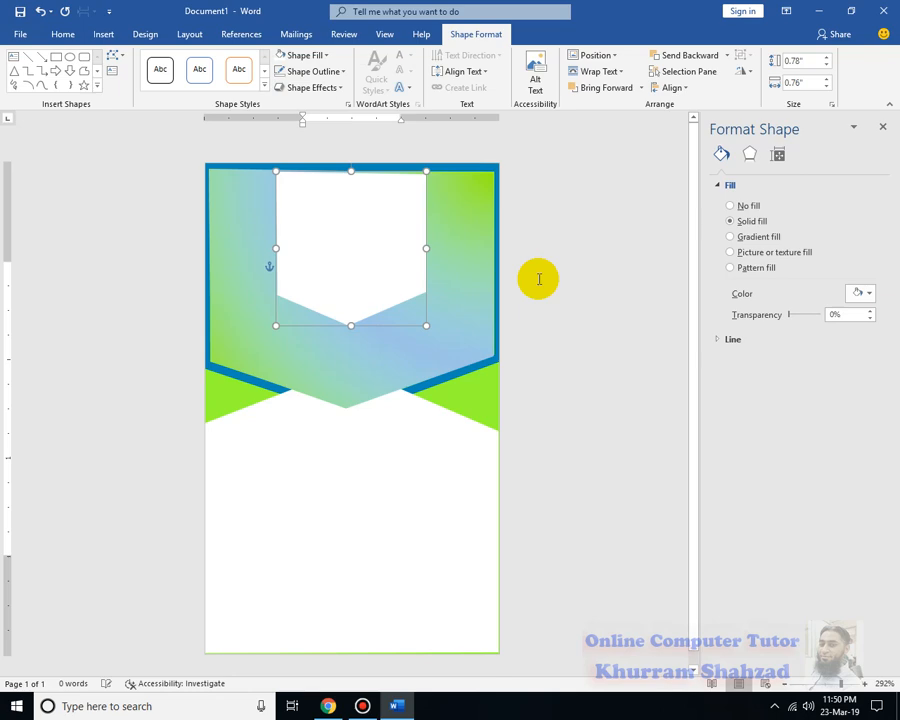
# Move the white shape to the top centre and resize it to about 0.37" by 1.05"
pyautogui.click(361, 257)
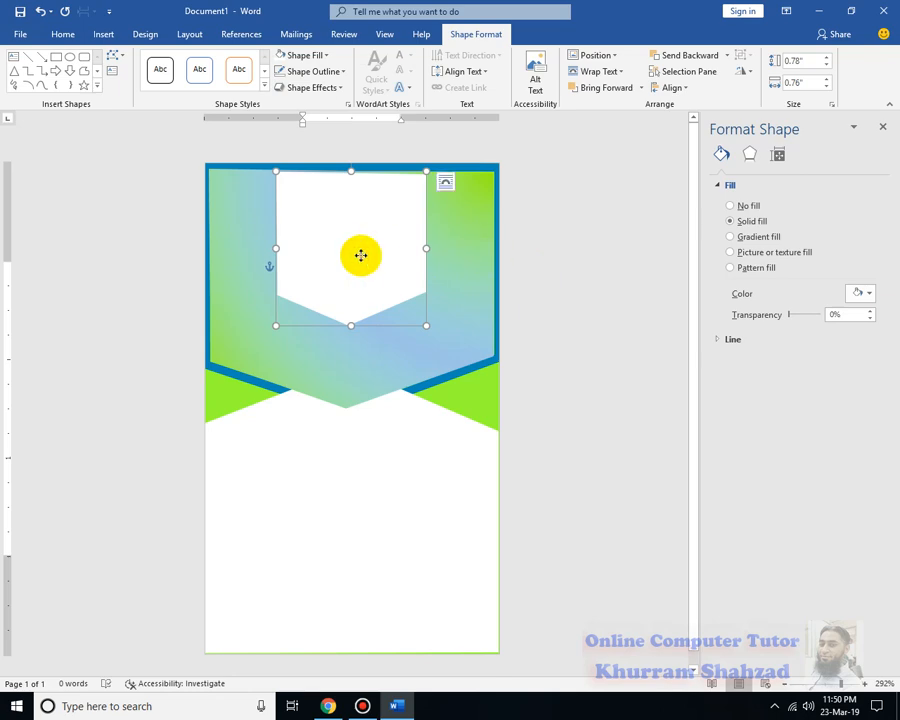
pyautogui.moveTo(361, 256); pyautogui.dragTo(360, 252)
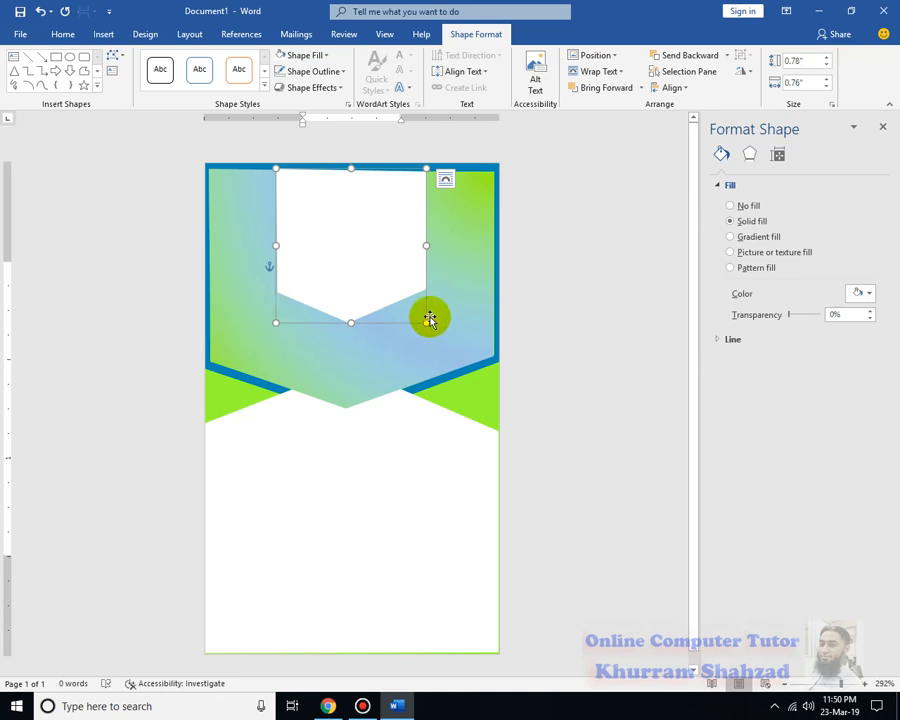
pyautogui.moveTo(351, 323); pyautogui.dragTo(358, 239)
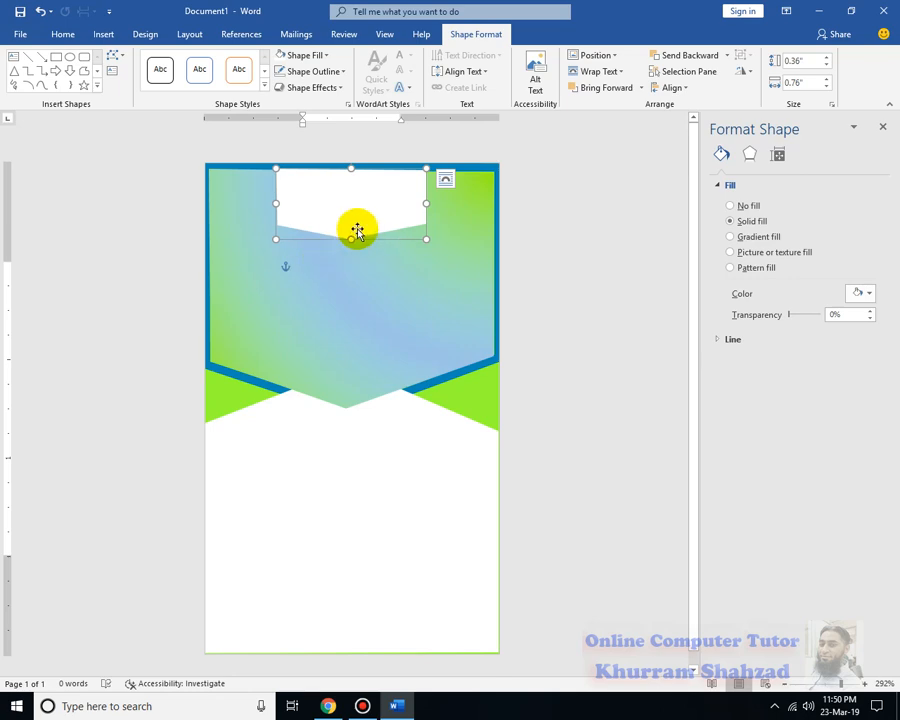
pyautogui.moveTo(427, 203); pyautogui.dragTo(455, 199)
pyautogui.moveTo(349, 239)
pyautogui.mouseDown()
pyautogui.moveTo(349, 250)
pyautogui.moveTo(349, 241)
pyautogui.mouseUp()
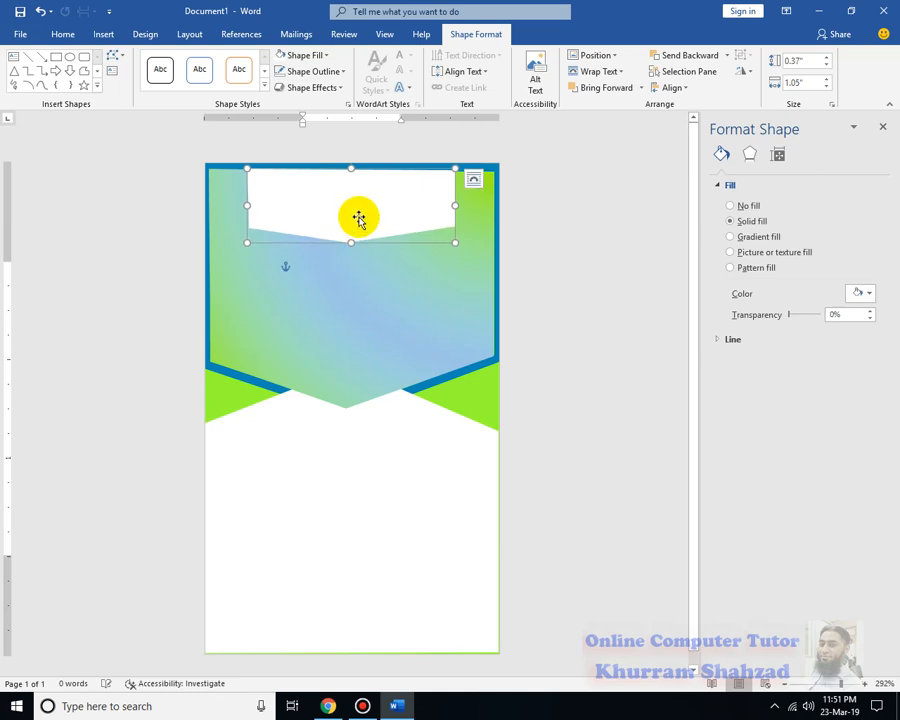
# Add text to the white shape and give it a black text effect
pyautogui.rightClick(358, 218)
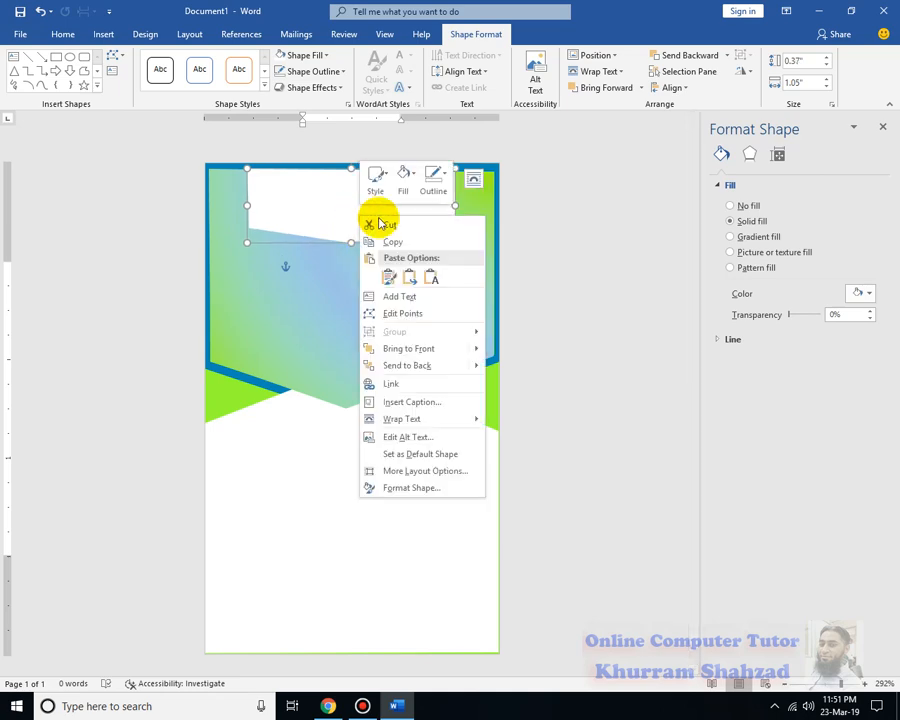
pyautogui.click(426, 297)
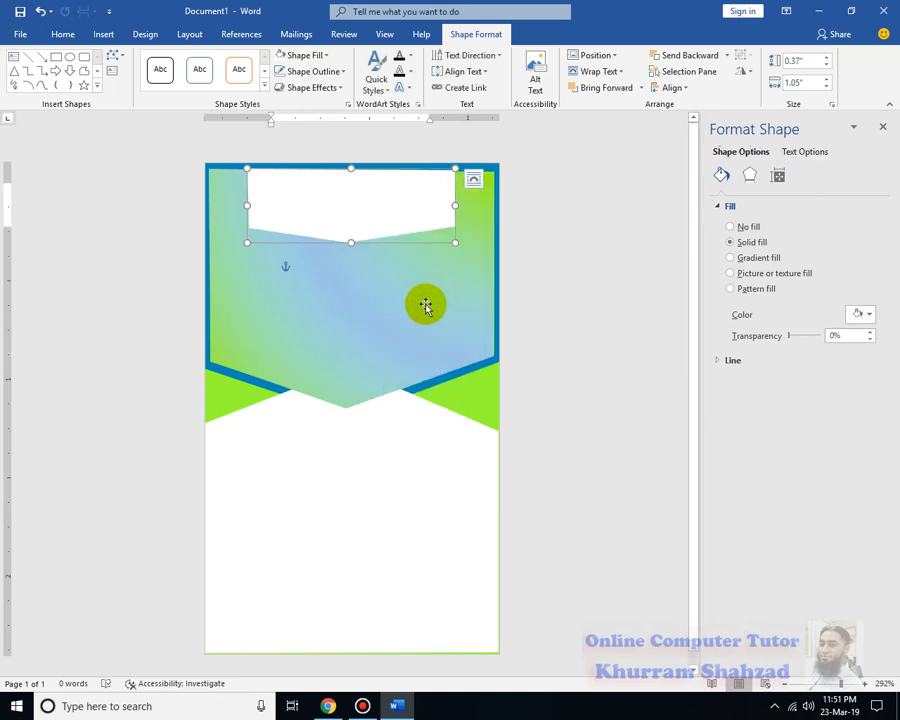
pyautogui.write('ONL')
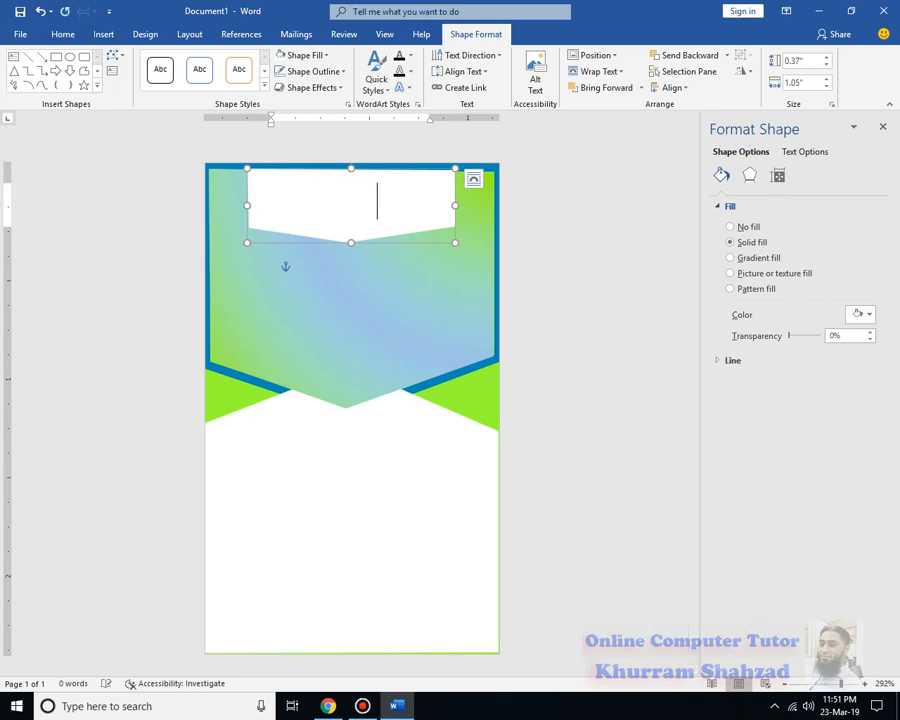
pyautogui.hotkey('ctrl', 'a')
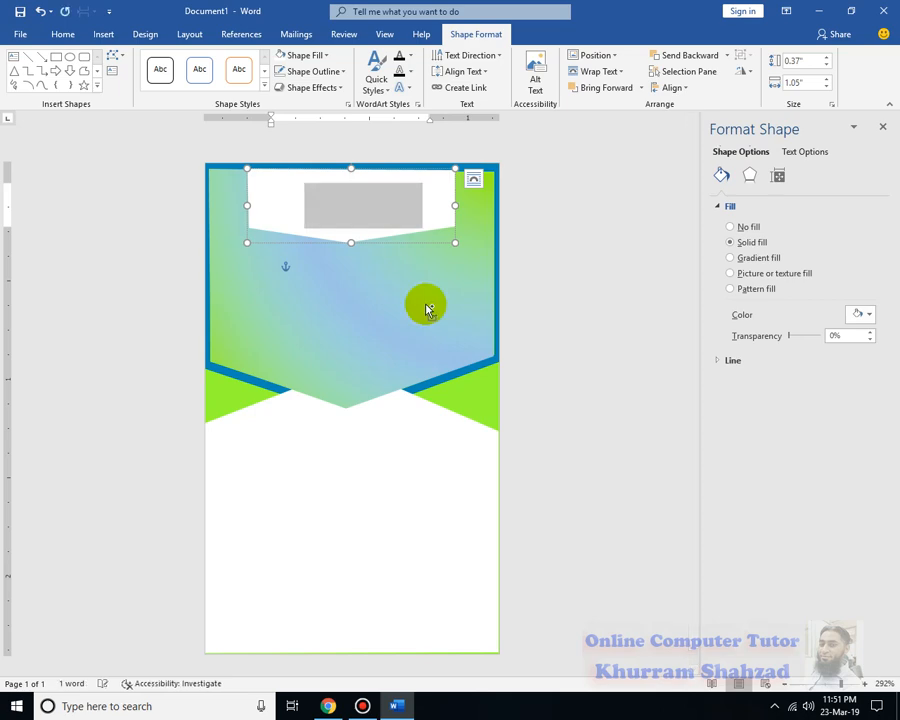
pyautogui.click(62, 34)
pyautogui.click(250, 84)
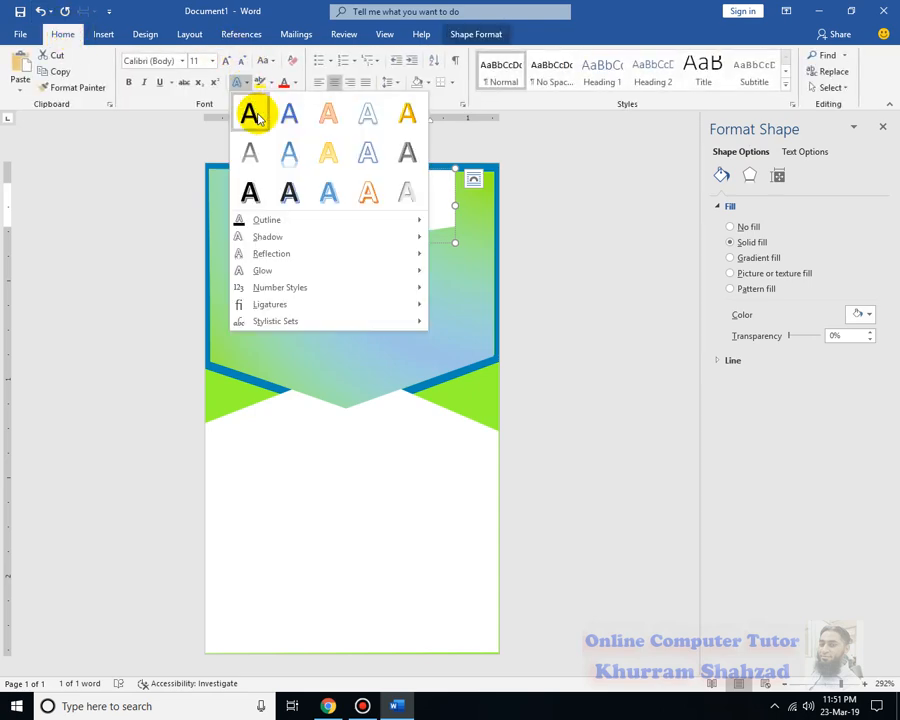
pyautogui.click(254, 117)
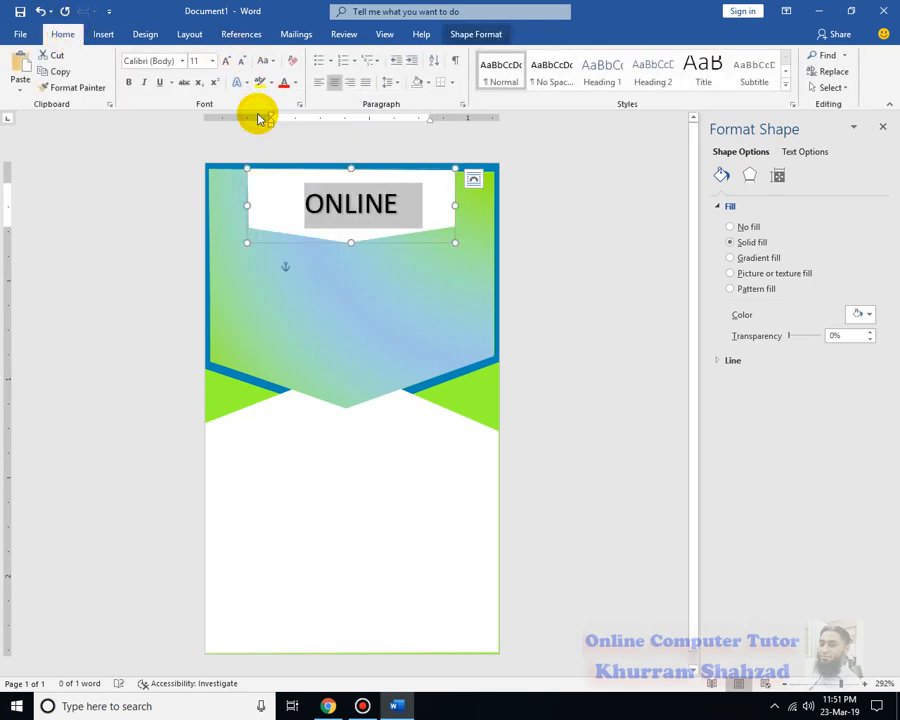
# Format the title as bold black Arial Black at size 5
pyautogui.click(396, 203)
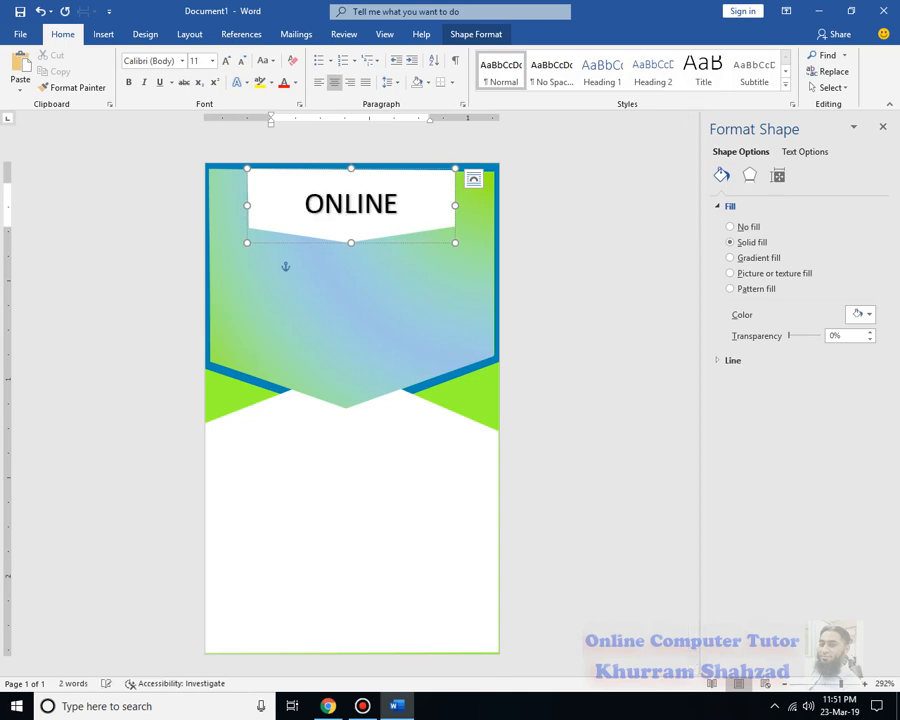
pyautogui.hotkey('ctrl', 'a')
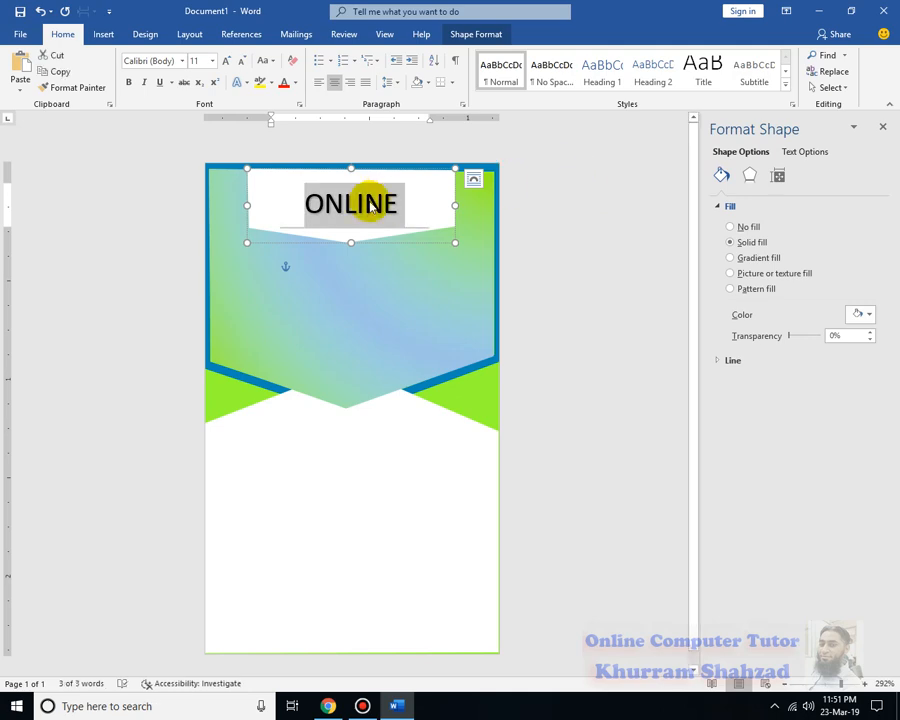
pyautogui.hotkey('ctrl', '[')
pyautogui.hotkey('ctrl', '[')
pyautogui.hotkey('ctrl', '[')
pyautogui.hotkey('ctrl', '[')
pyautogui.hotkey('ctrl', '[')
pyautogui.hotkey('ctrl', '[')
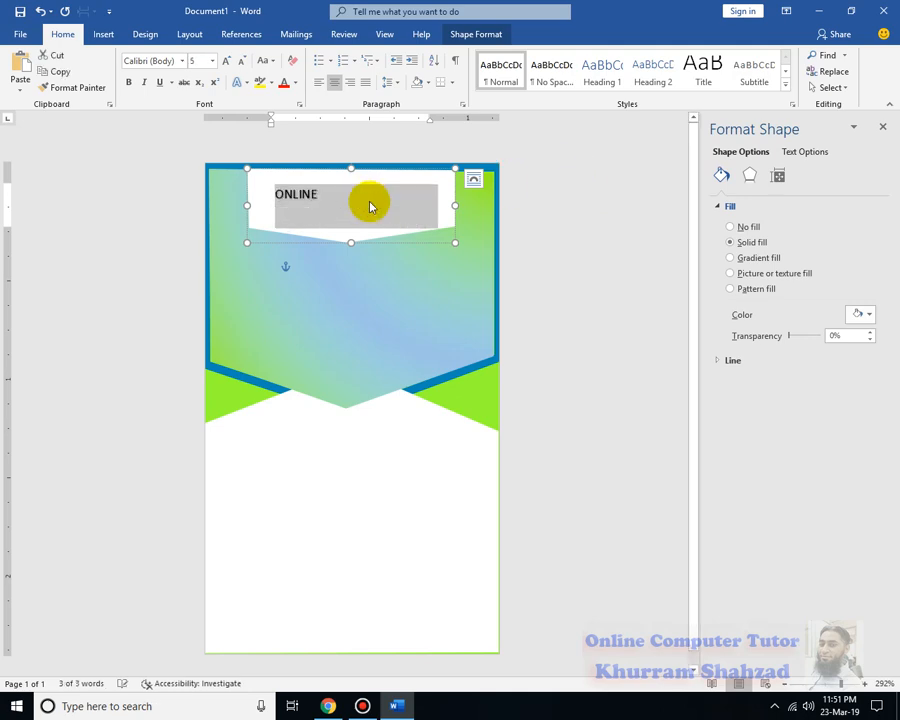
pyautogui.click(243, 82)
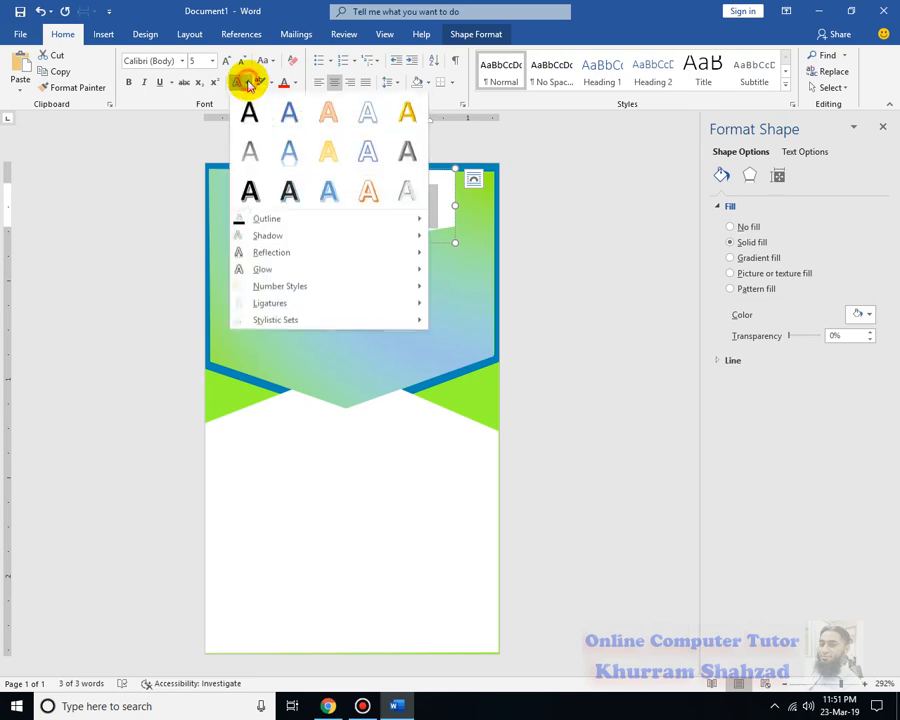
pyautogui.click(250, 110)
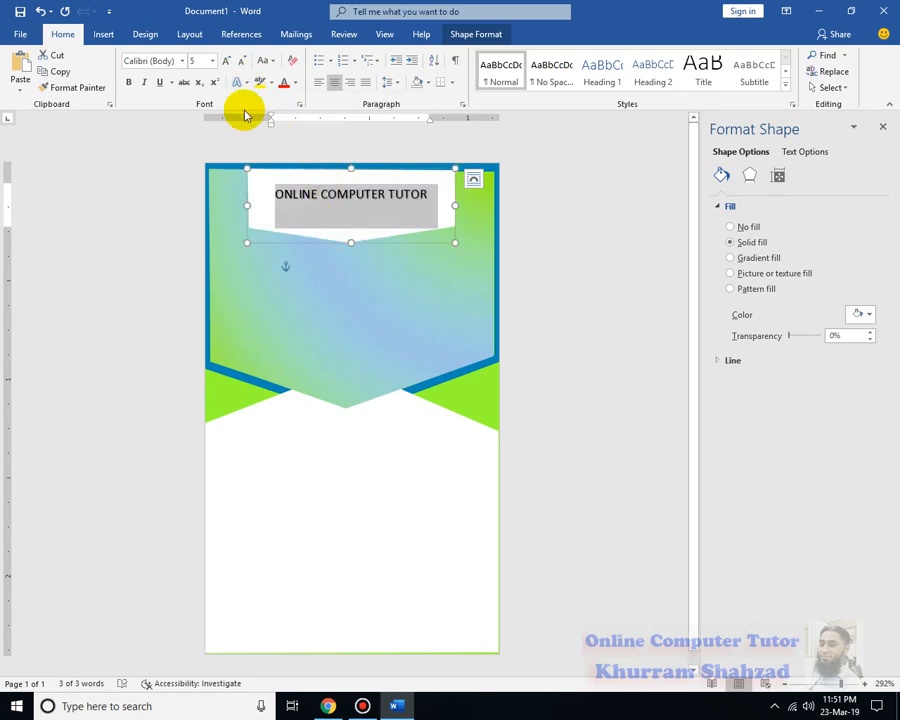
pyautogui.click(128, 82)
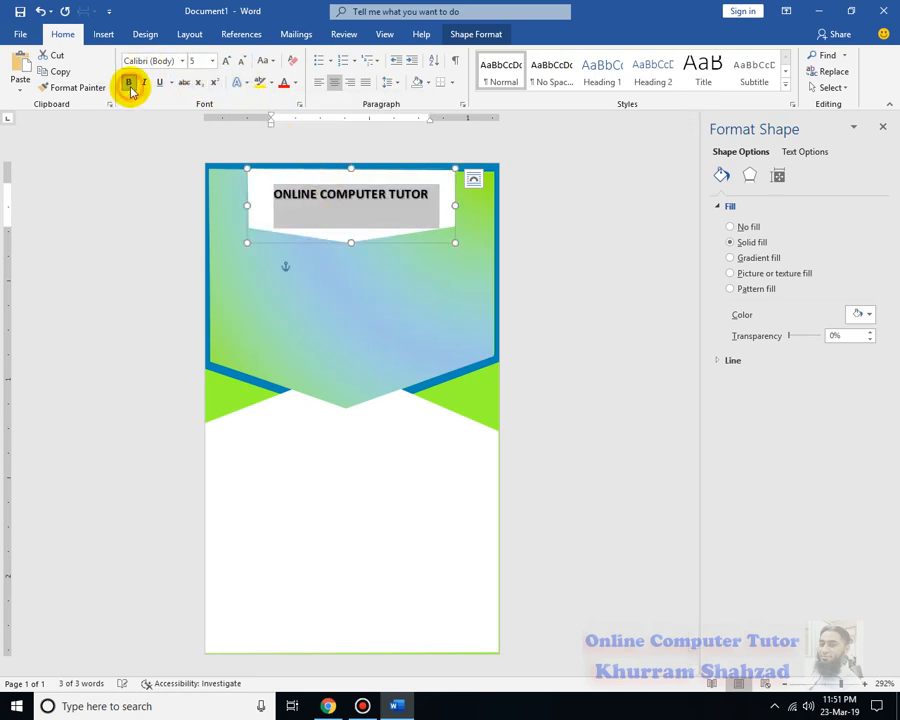
pyautogui.click(186, 63)
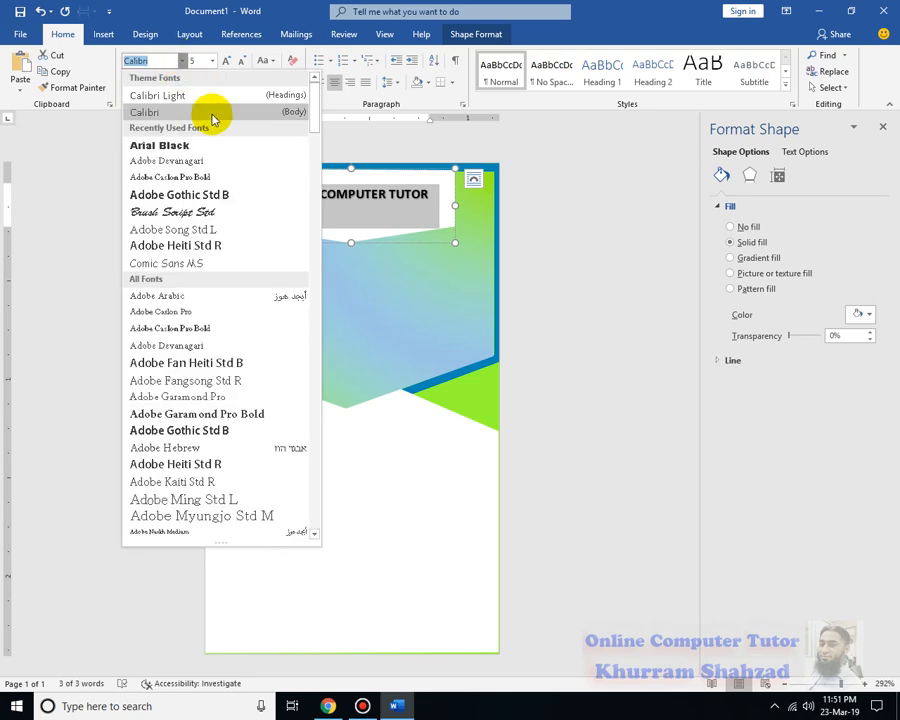
pyautogui.click(209, 145)
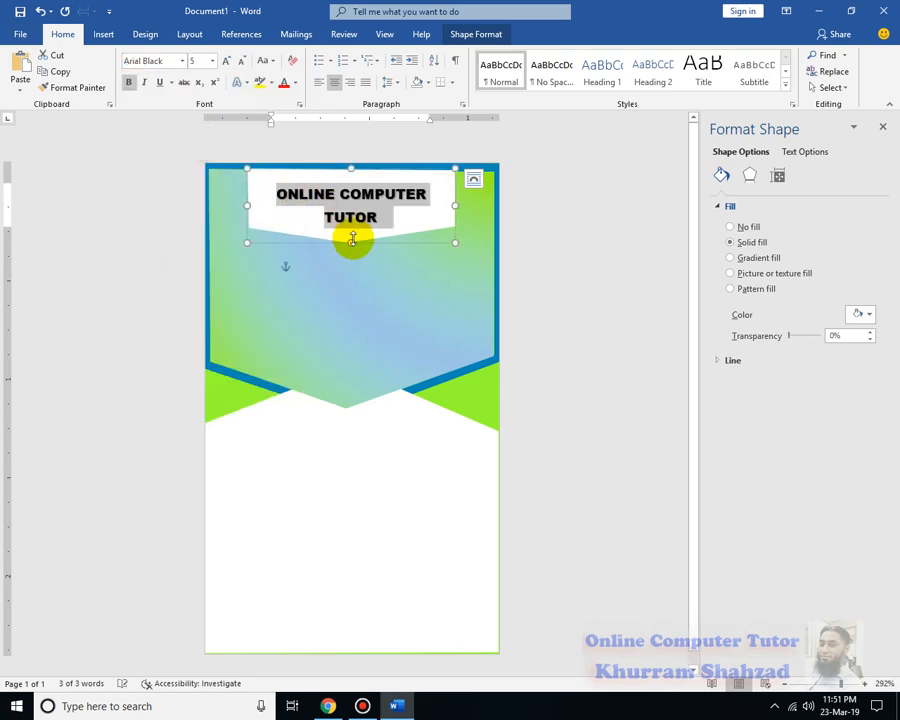
pyautogui.click(229, 64)
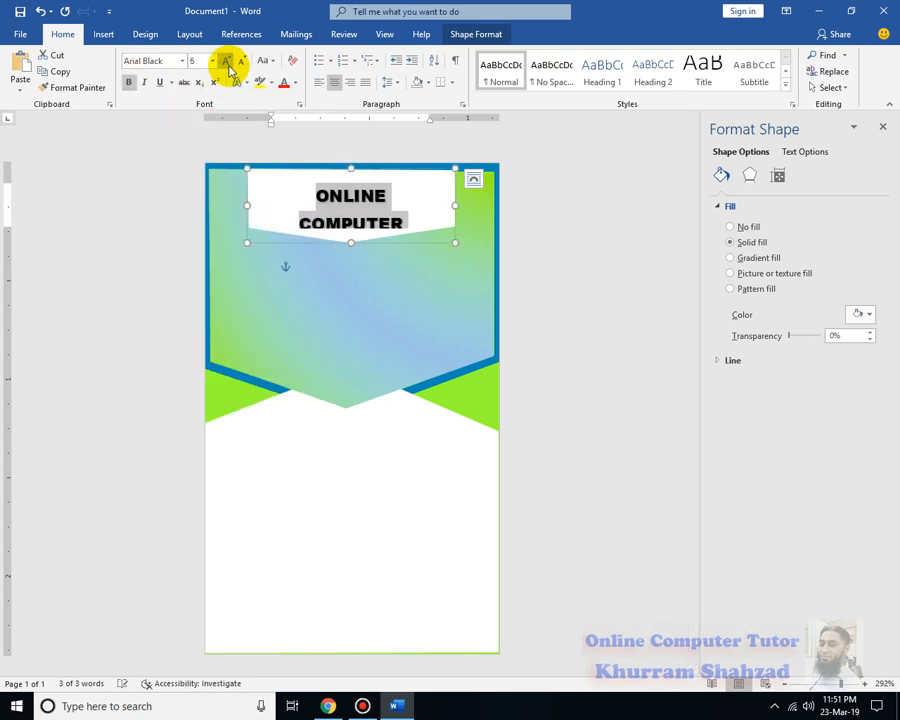
pyautogui.click(241, 61)
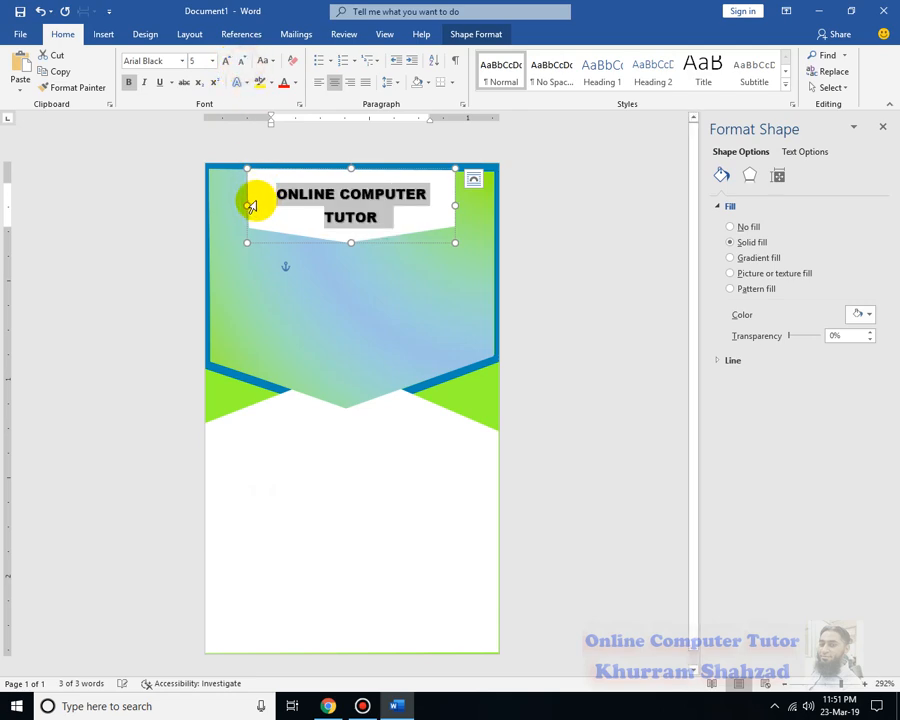
# Adjust the title text box's bottom edge so the header wraps onto two lines
pyautogui.click(542, 217)
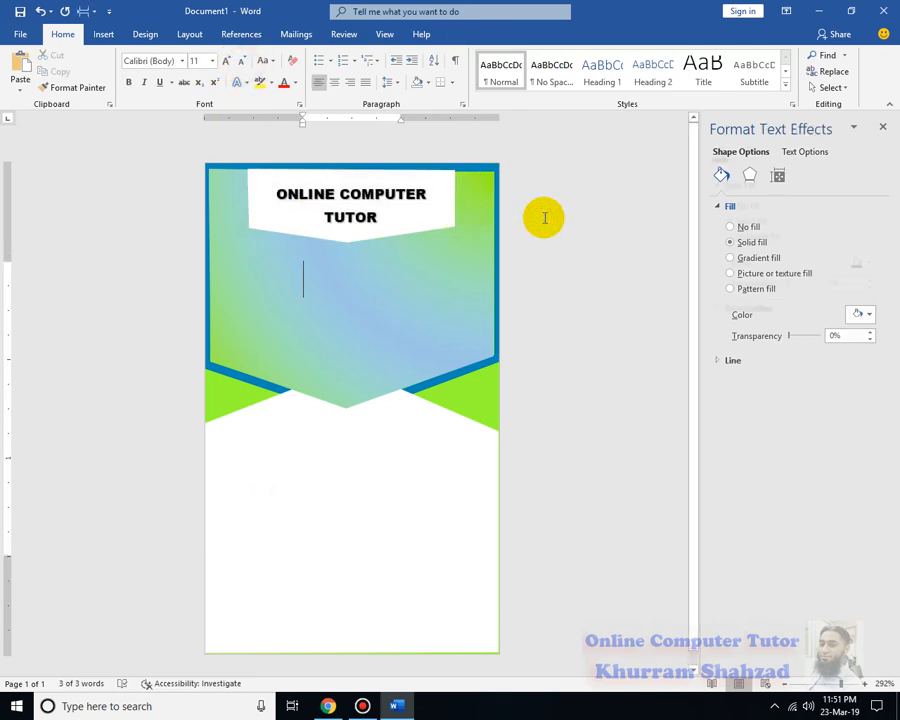
pyautogui.click(331, 198)
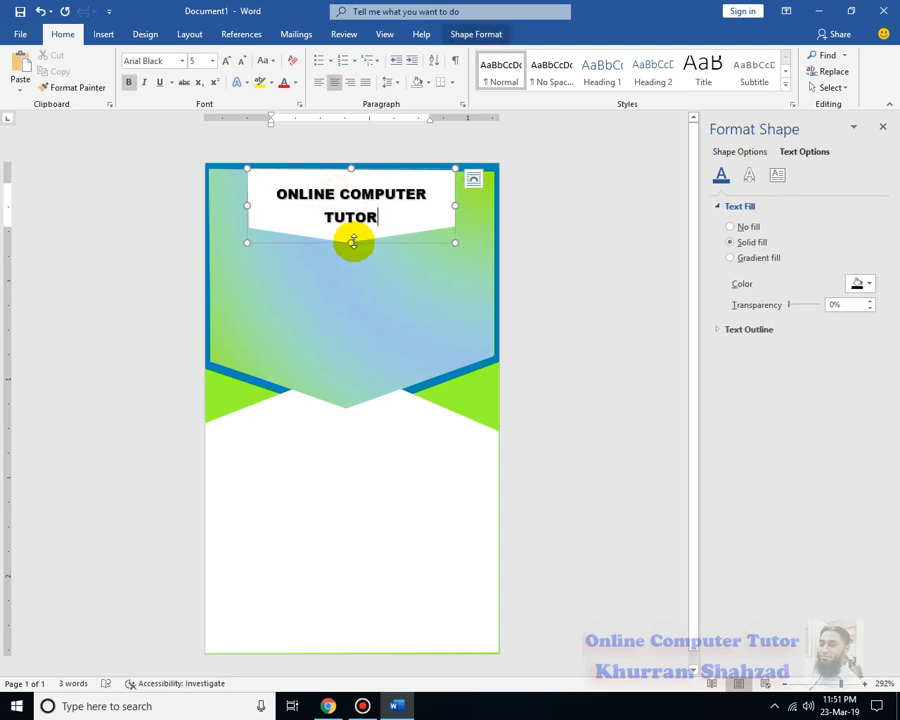
pyautogui.moveTo(352, 238); pyautogui.dragTo(351, 242)
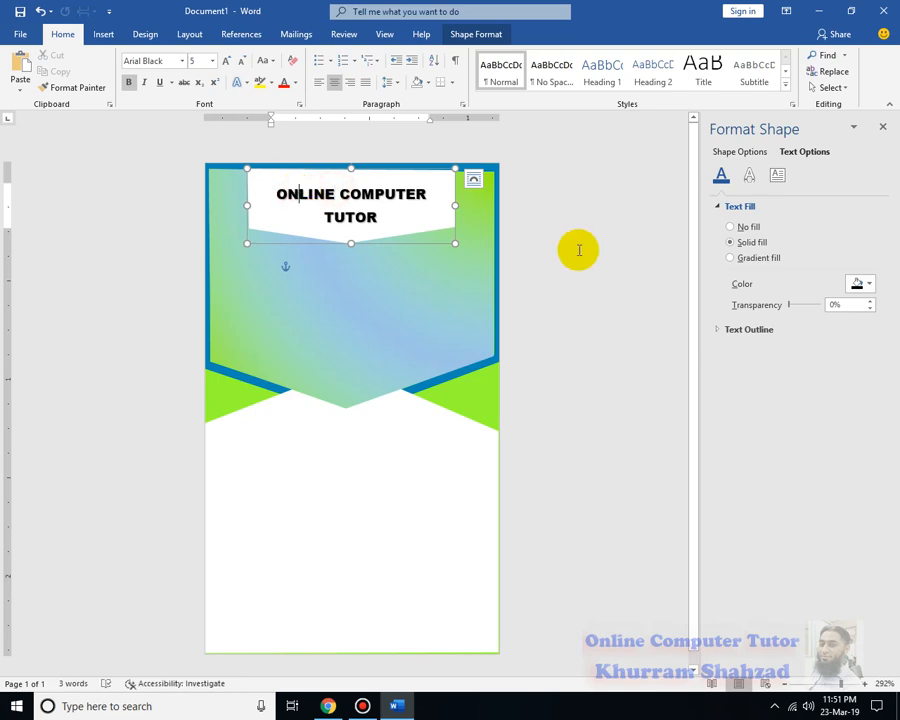
pyautogui.click(604, 226)
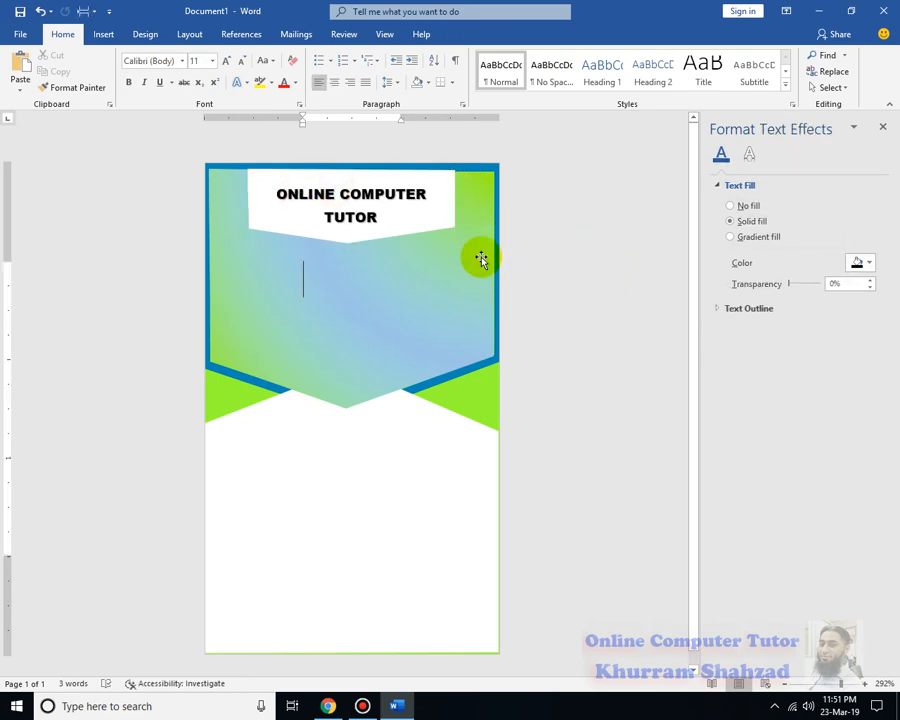
# Insert the boy's photo from E: Images & Videos > Images onto the banner
pyautogui.click(110, 40)
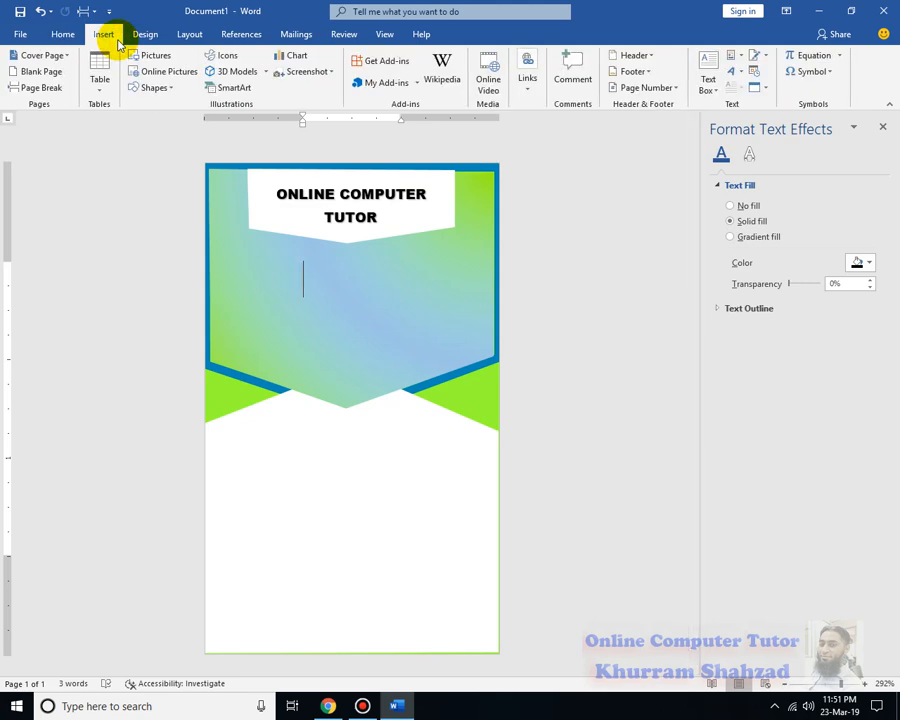
pyautogui.click(156, 63)
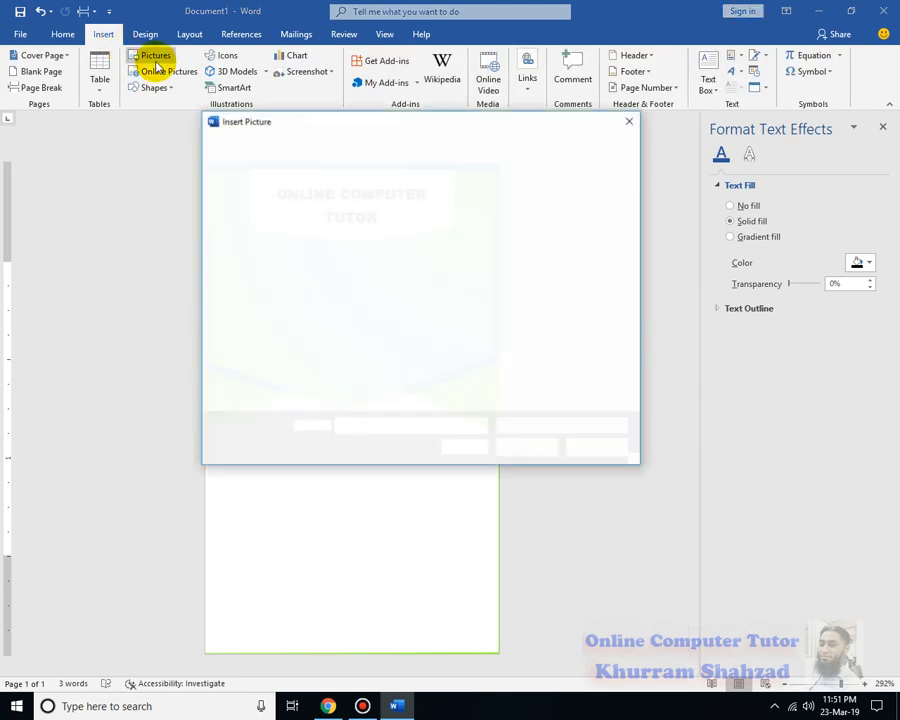
pyautogui.click(285, 361)
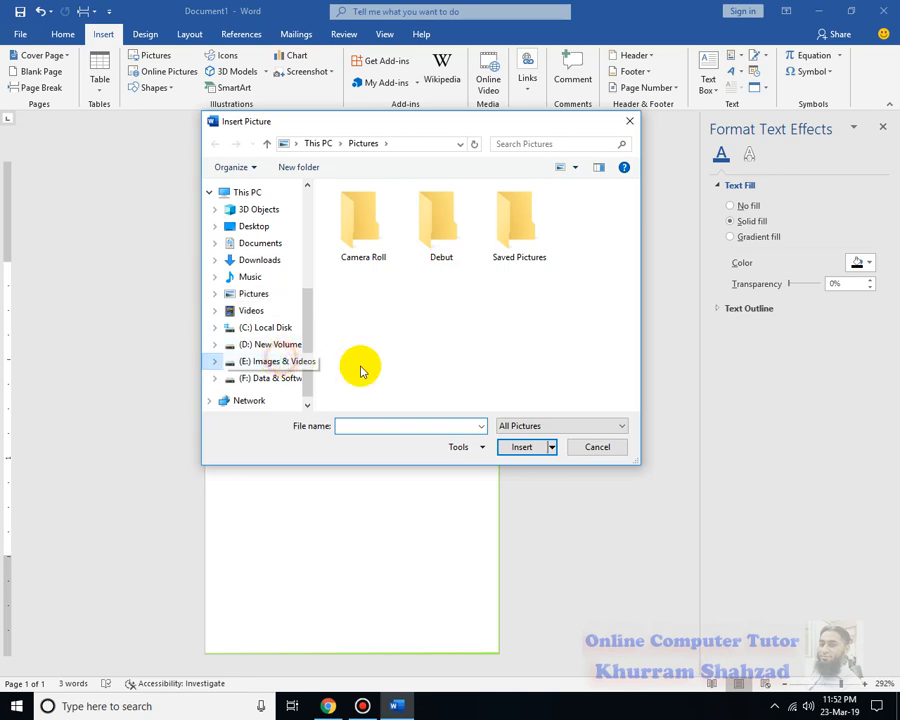
pyautogui.doubleClick(440, 240)
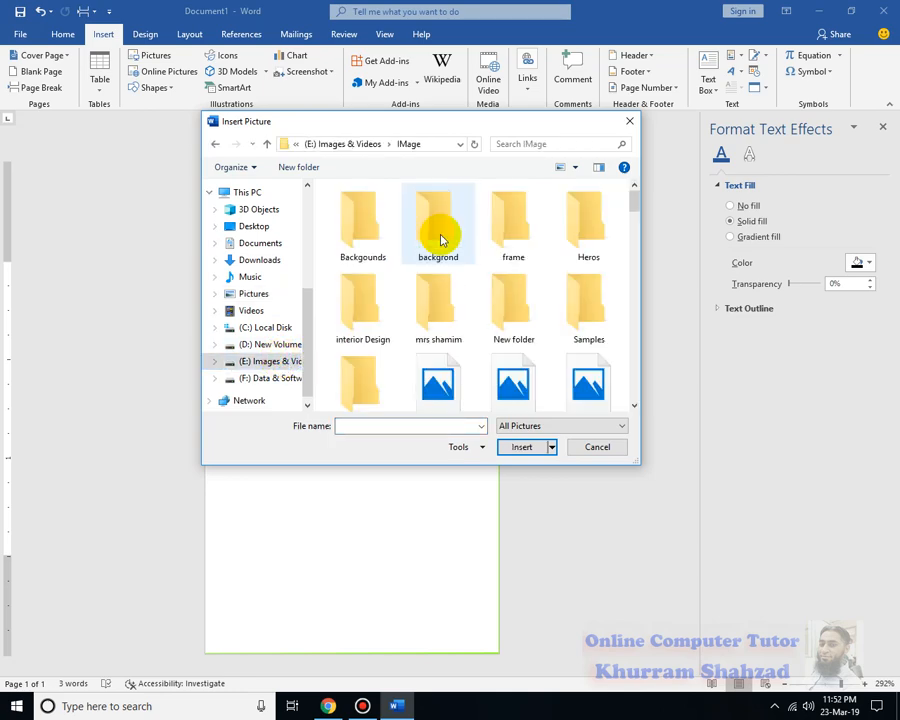
pyautogui.click(215, 143)
pyautogui.doubleClick(498, 233)
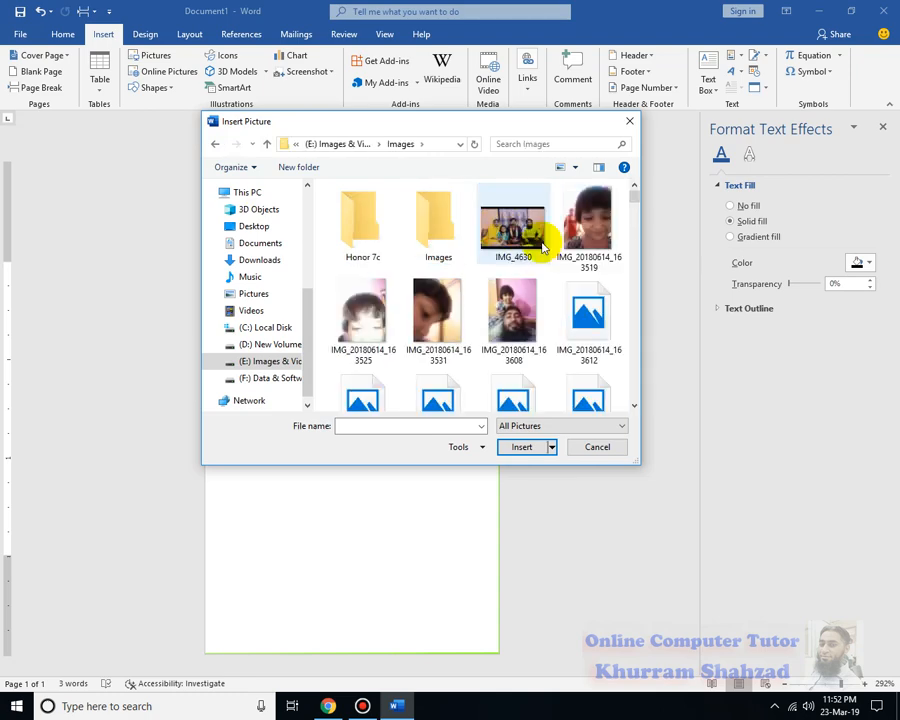
pyautogui.scroll(-3, 593, 230)
pyautogui.scroll(-2, 593, 230)
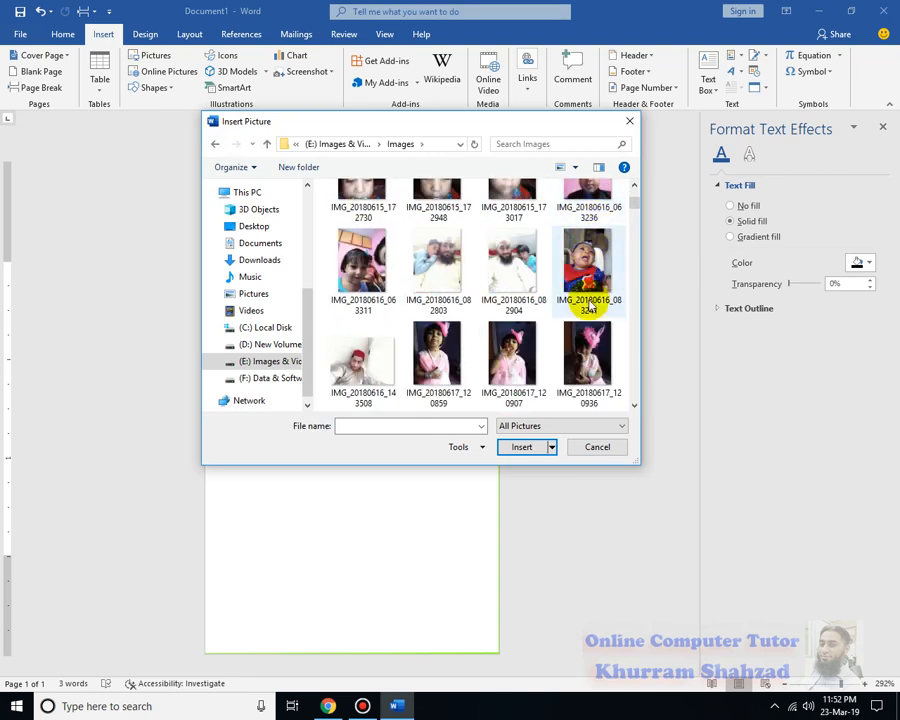
pyautogui.scroll(1, 588, 307)
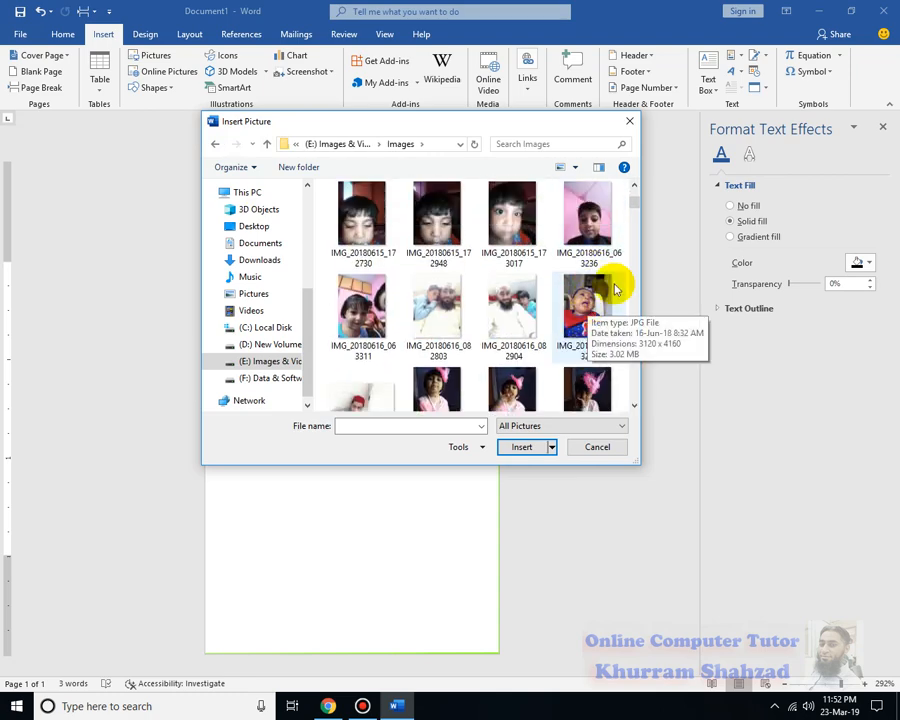
pyautogui.moveTo(632, 203); pyautogui.dragTo(639, 219)
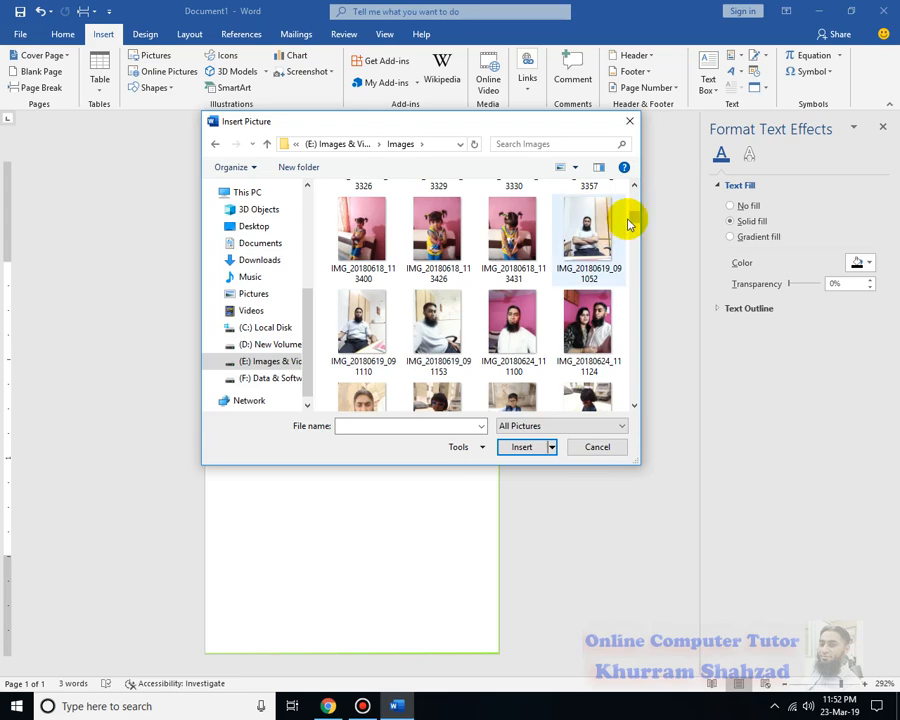
pyautogui.moveTo(634, 222); pyautogui.dragTo(636, 228)
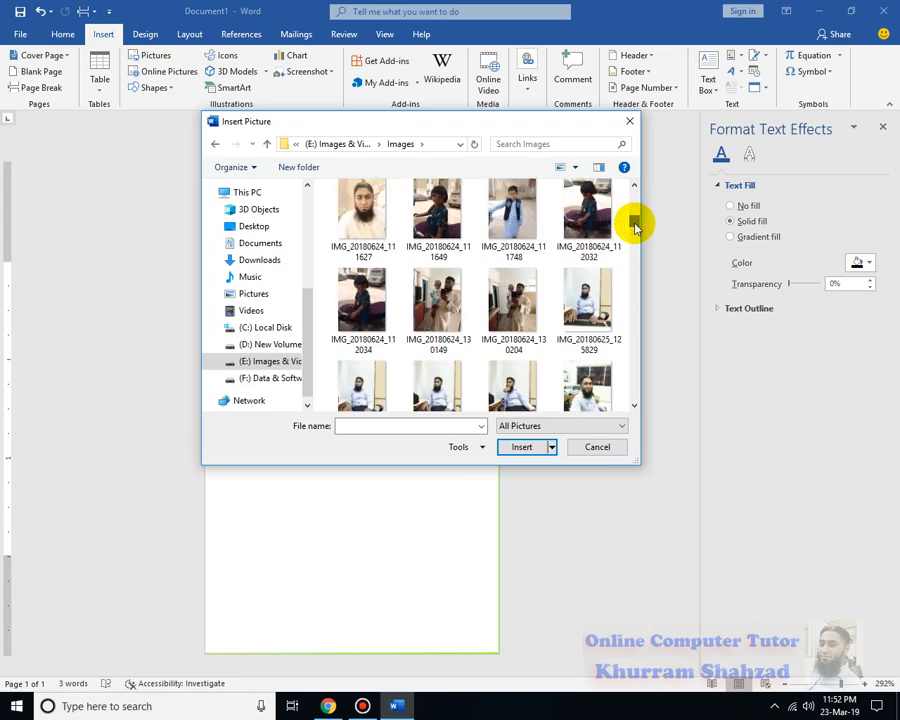
pyautogui.doubleClick(524, 214)
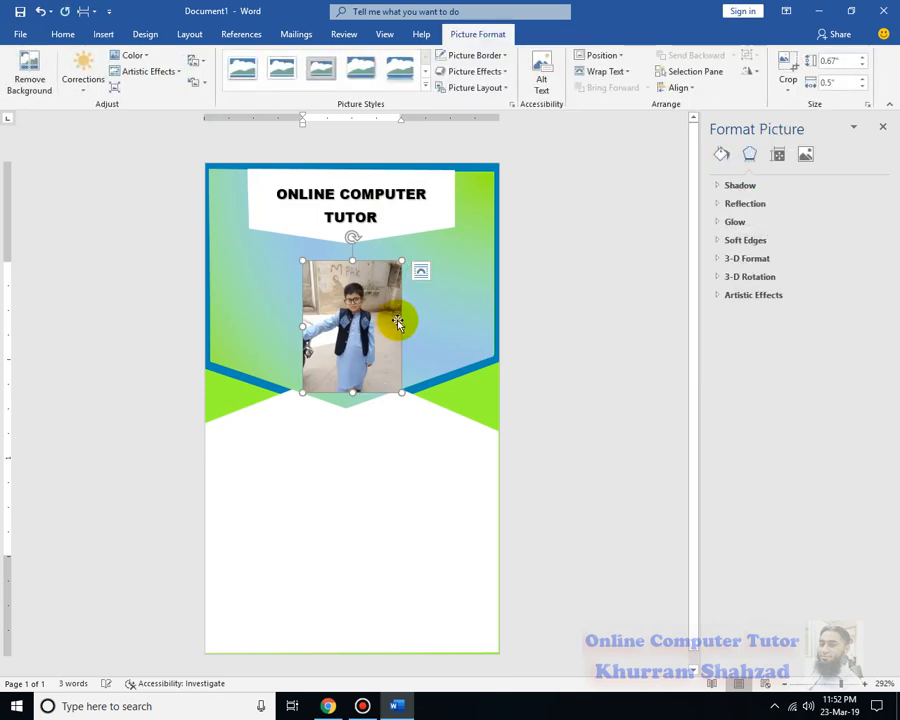
# Try the Beveled Oval, Black picture style, then remove its bevel
pyautogui.click(425, 87)
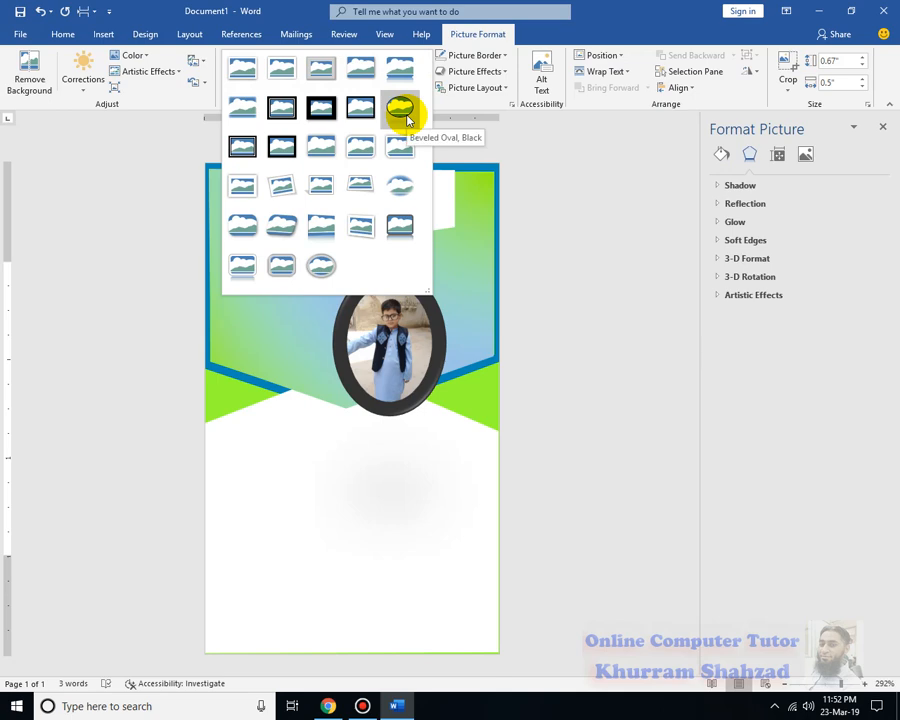
pyautogui.click(407, 118)
pyautogui.click(505, 71)
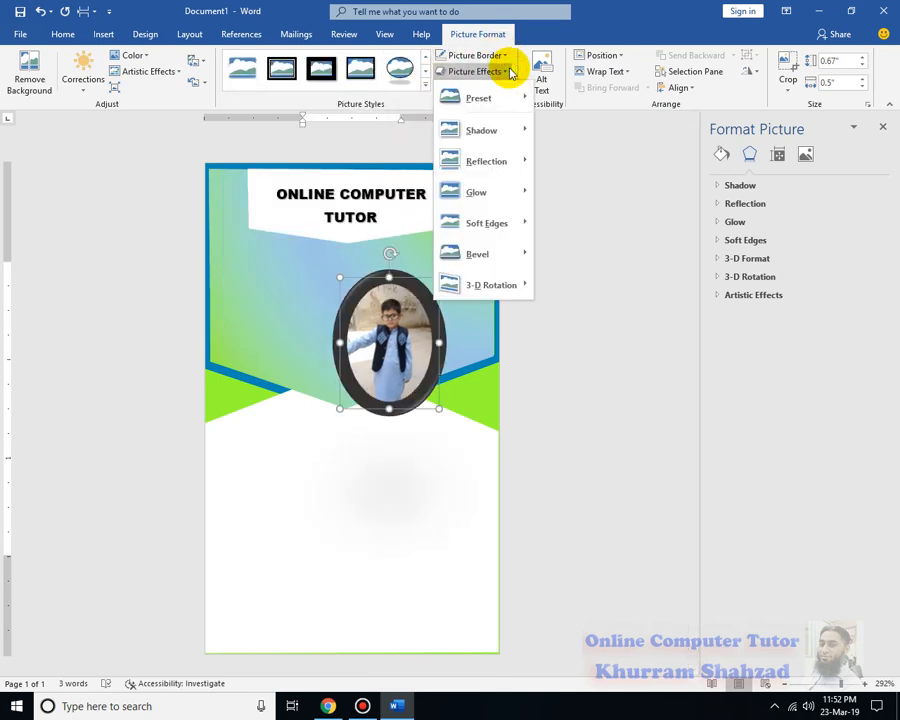
pyautogui.moveTo(508, 257)
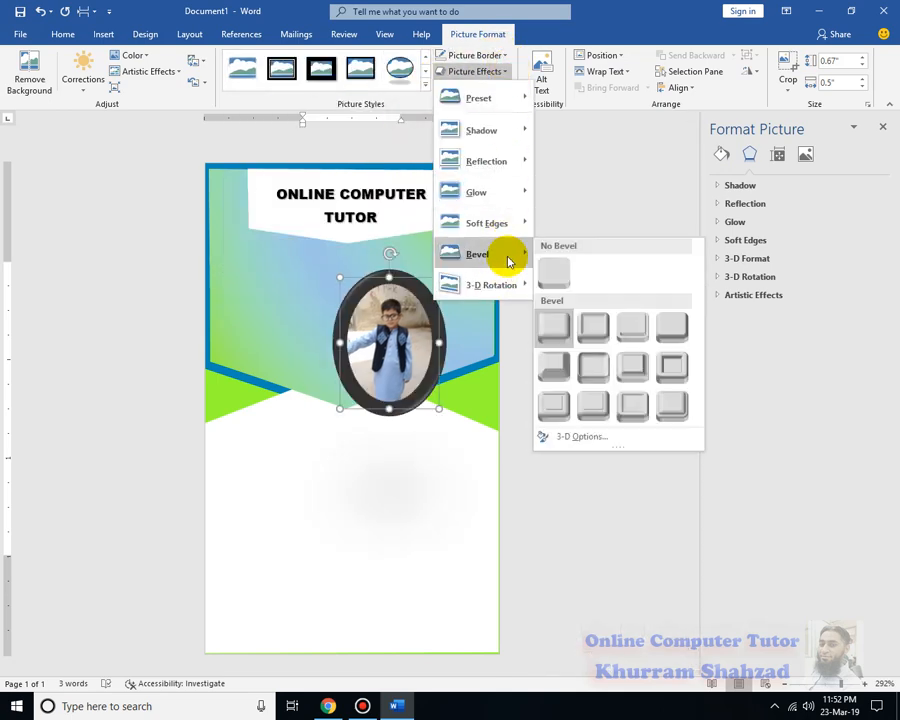
pyautogui.click(559, 259)
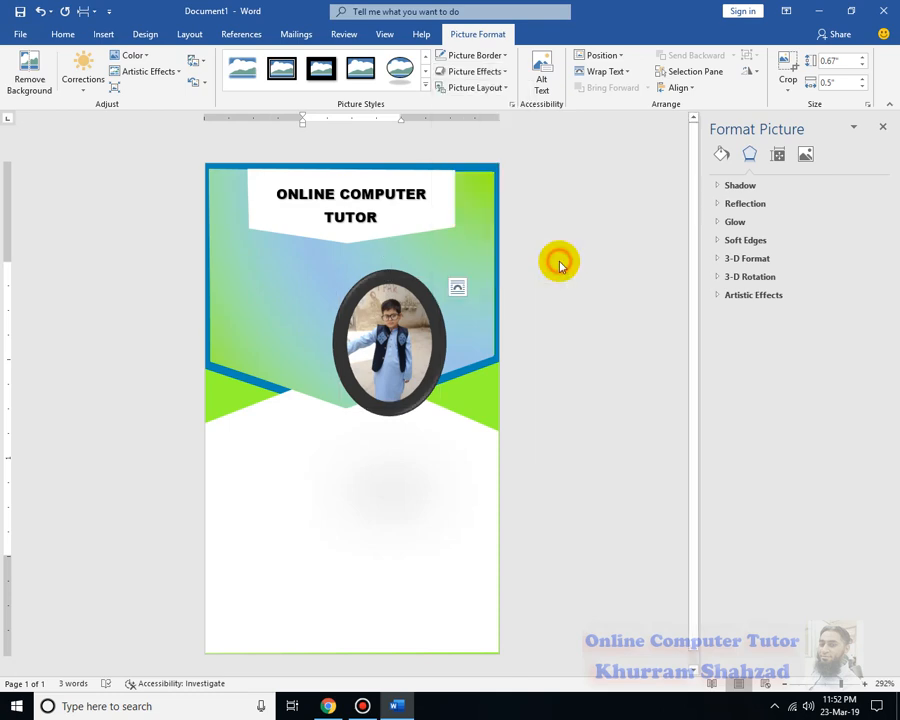
# Set the photo border to 2¼ pt and apply the black rectangular shadowed frame style
pyautogui.click(505, 56)
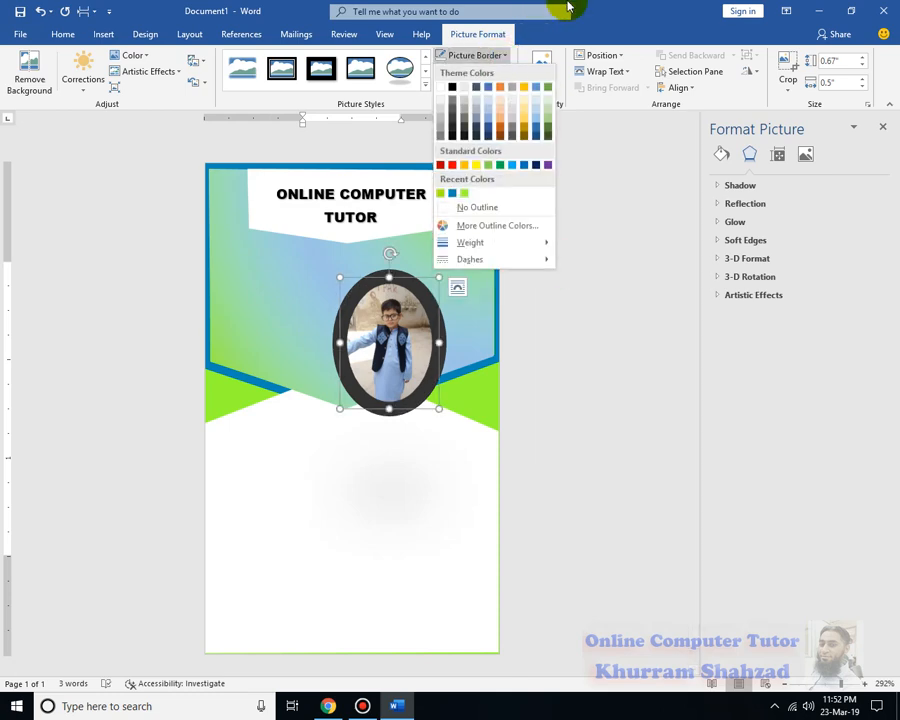
pyautogui.click(517, 48)
pyautogui.click(508, 55)
pyautogui.moveTo(512, 244)
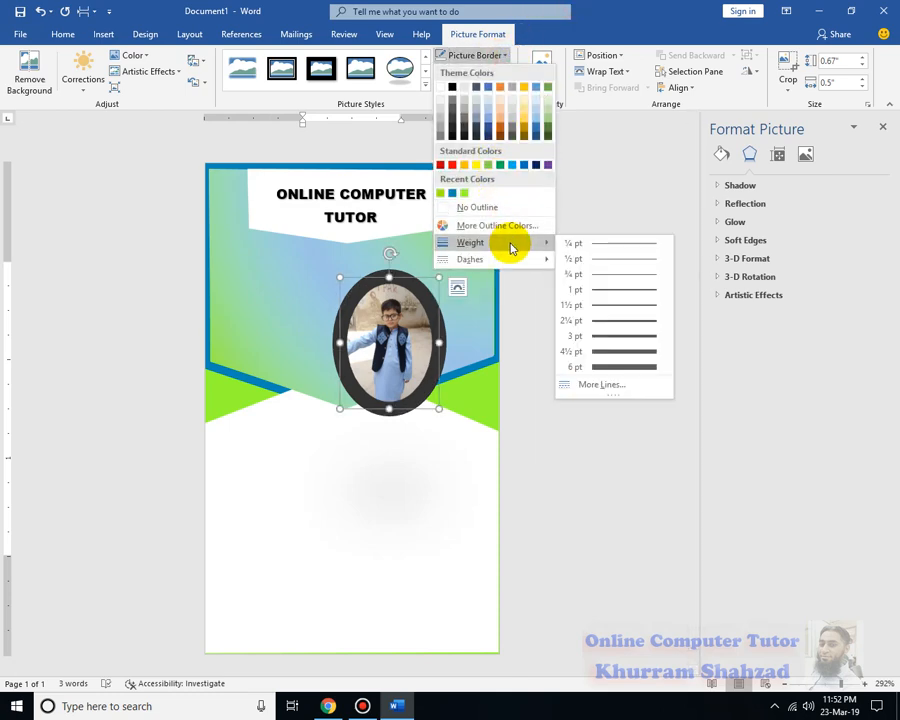
pyautogui.click(618, 322)
pyautogui.rightClick(396, 280)
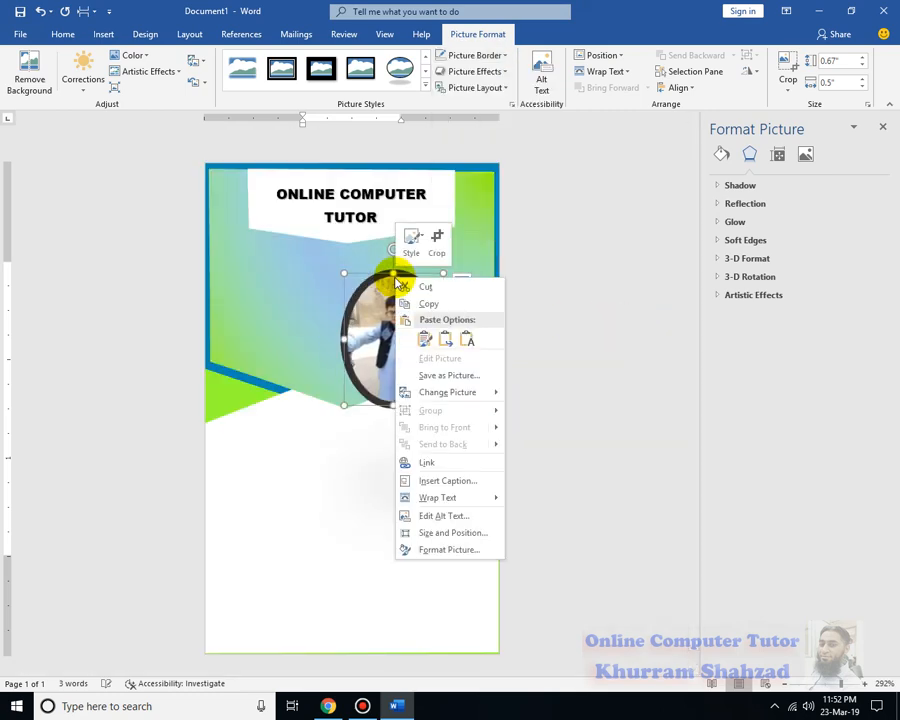
pyautogui.click(333, 455)
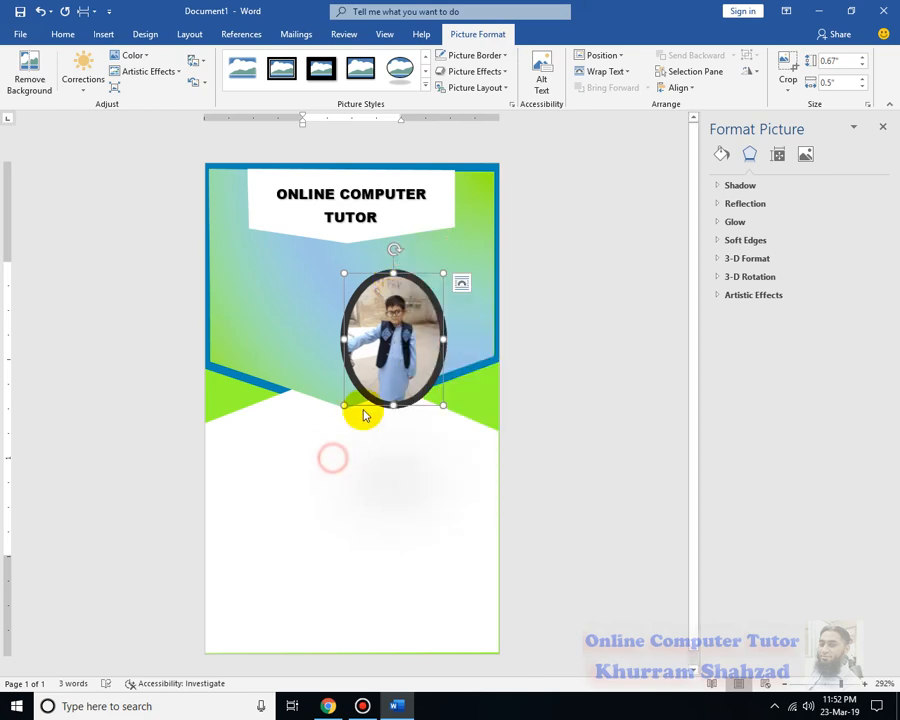
pyautogui.click(358, 70)
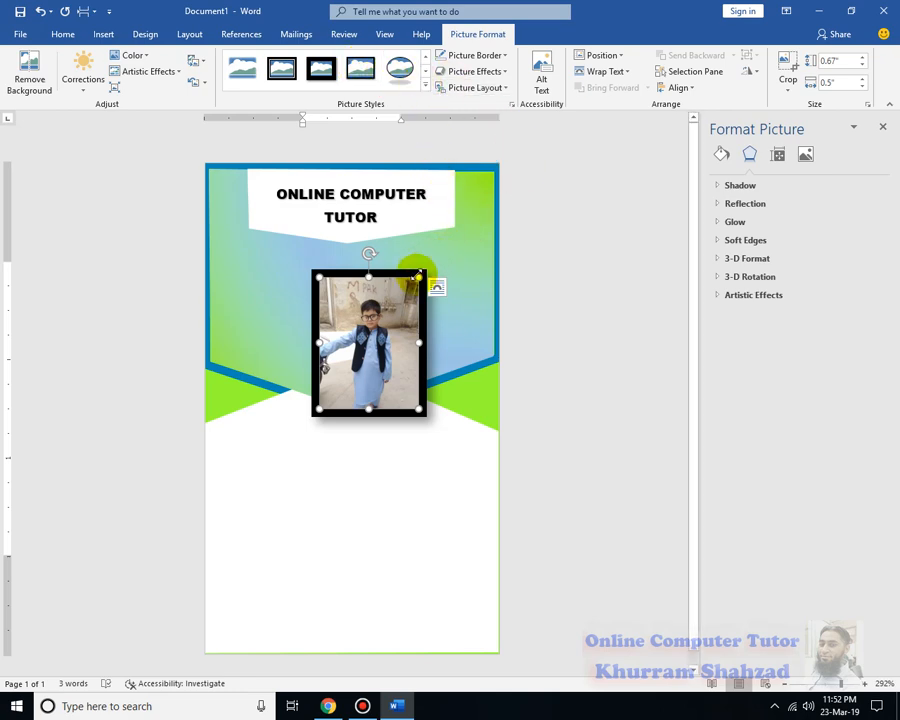
# Crop the photo's left, bottom and top down to a head-and-shoulders portrait
pyautogui.click(786, 64)
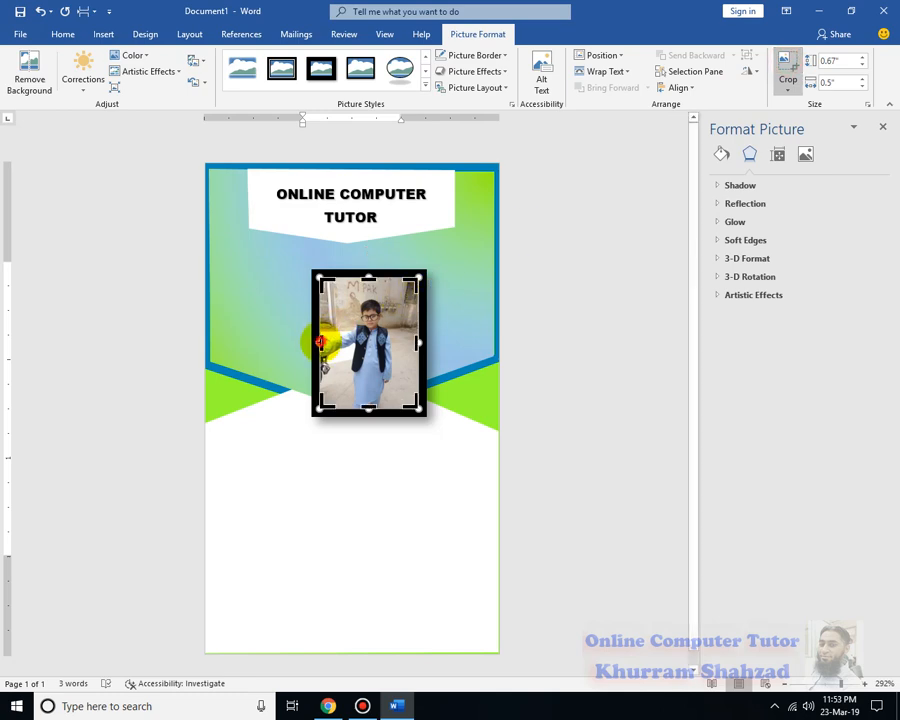
pyautogui.moveTo(318, 342); pyautogui.dragTo(336, 346)
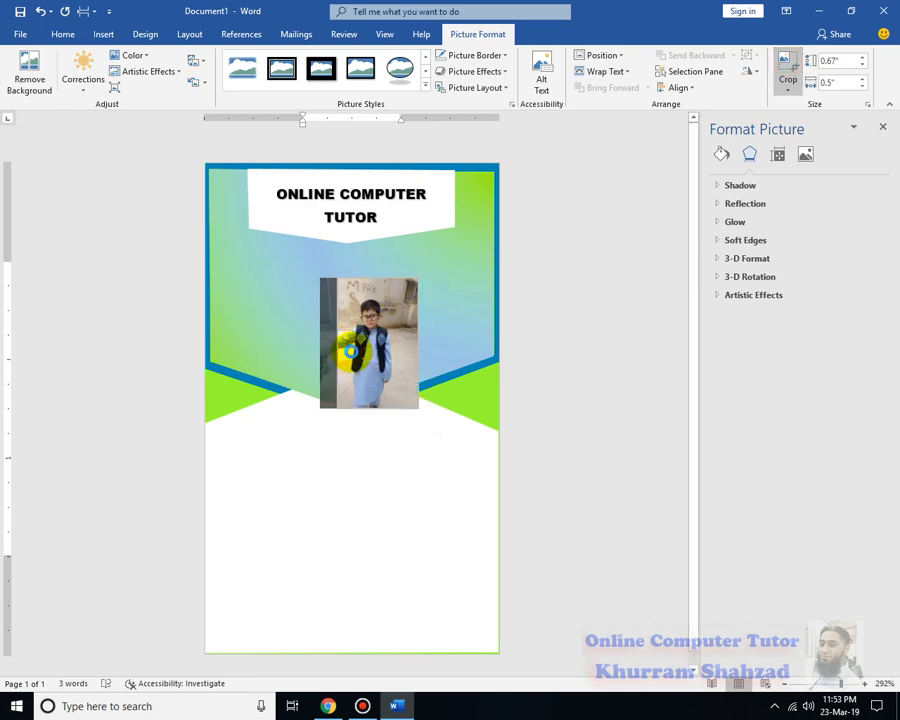
pyautogui.moveTo(400, 345); pyautogui.dragTo(381, 340)
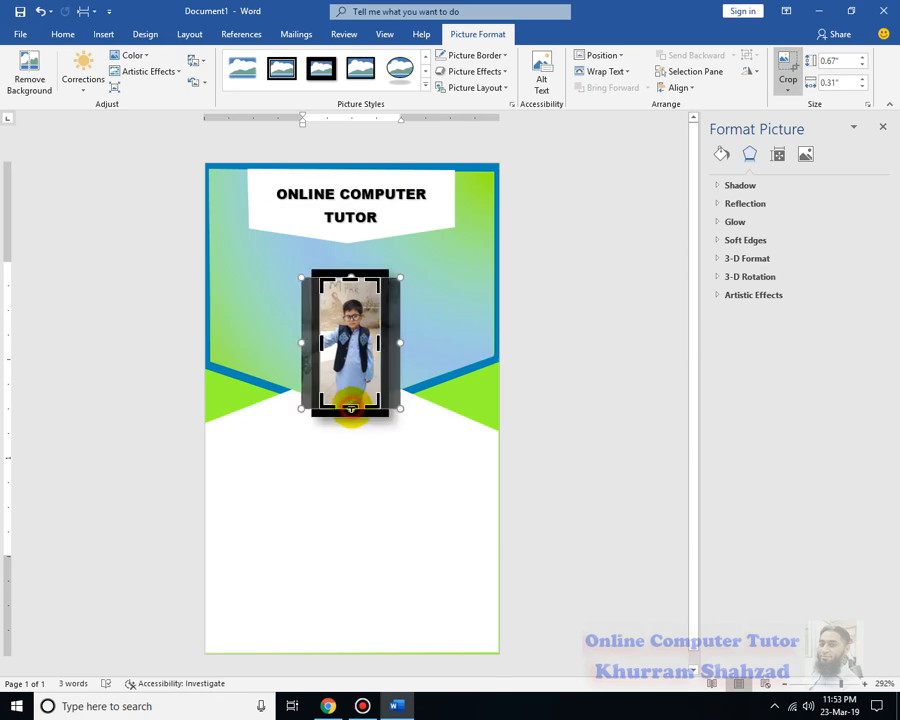
pyautogui.moveTo(351, 408); pyautogui.dragTo(350, 359)
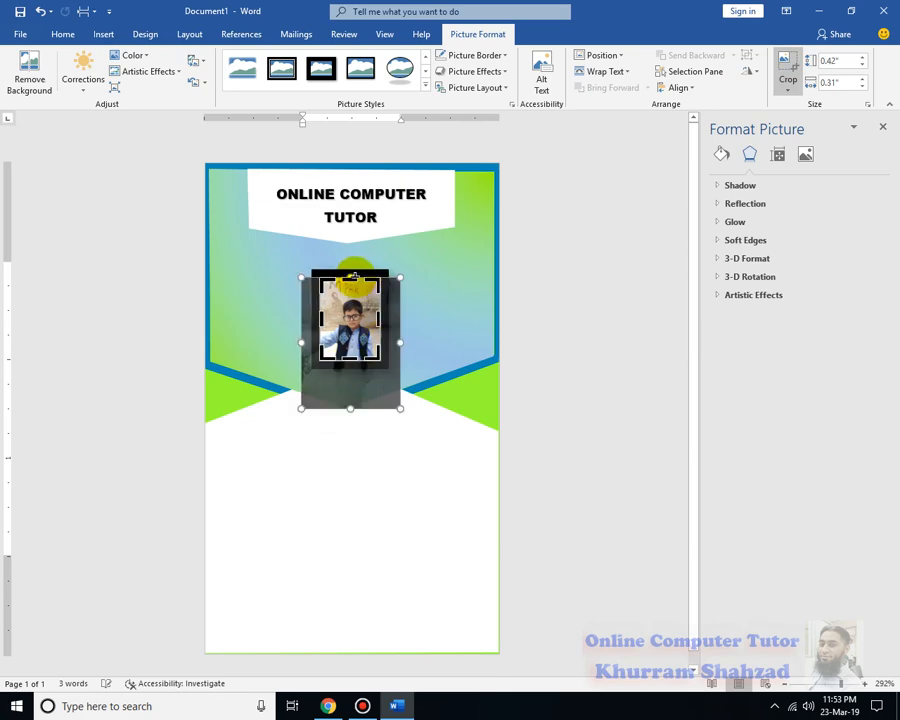
pyautogui.moveTo(351, 279); pyautogui.dragTo(352, 310)
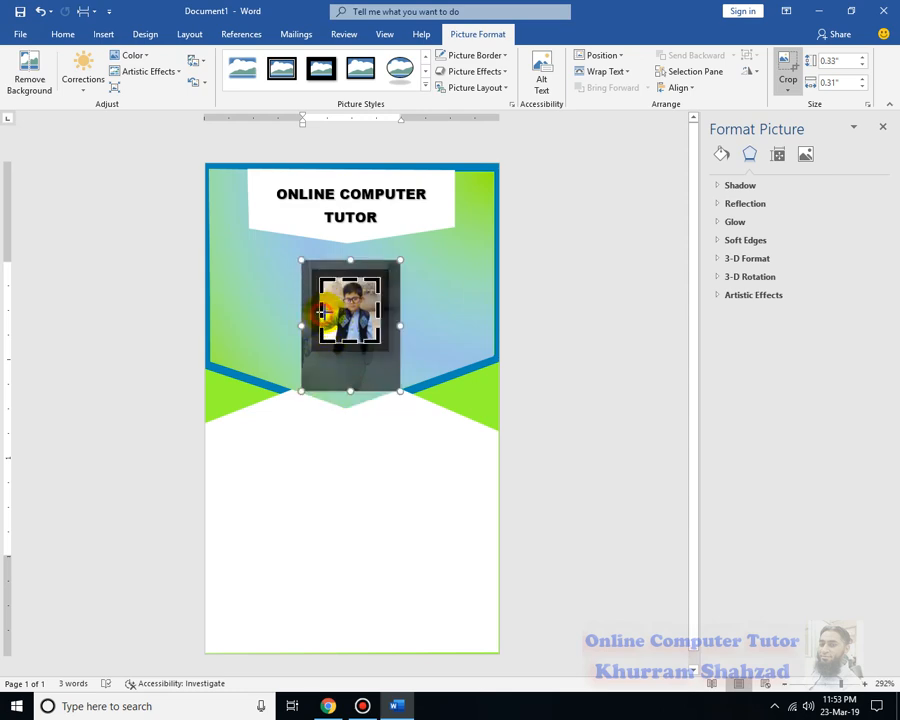
pyautogui.click(526, 331)
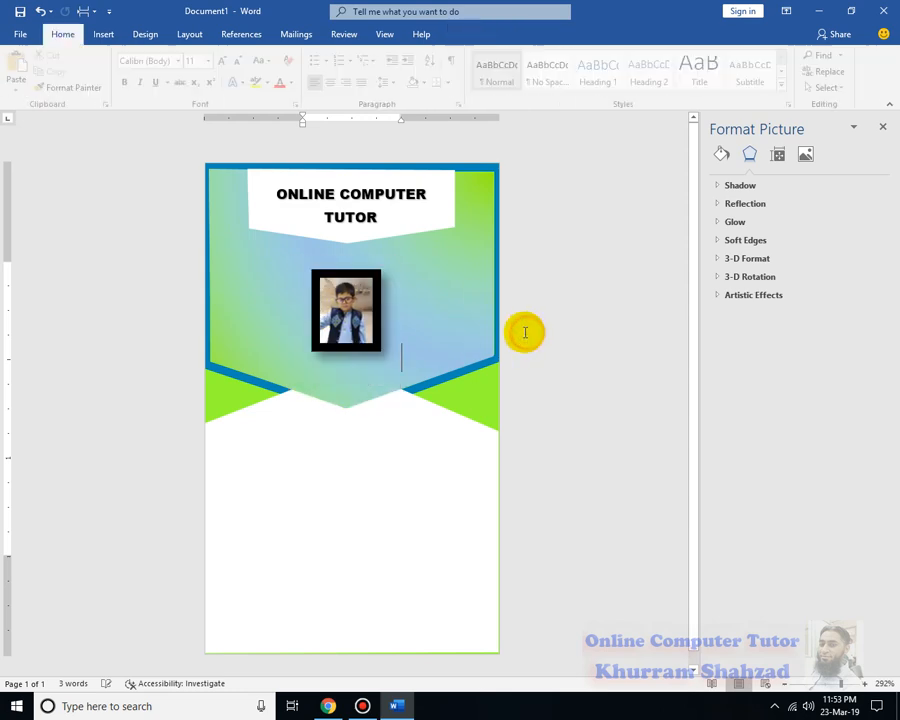
pyautogui.click(379, 319)
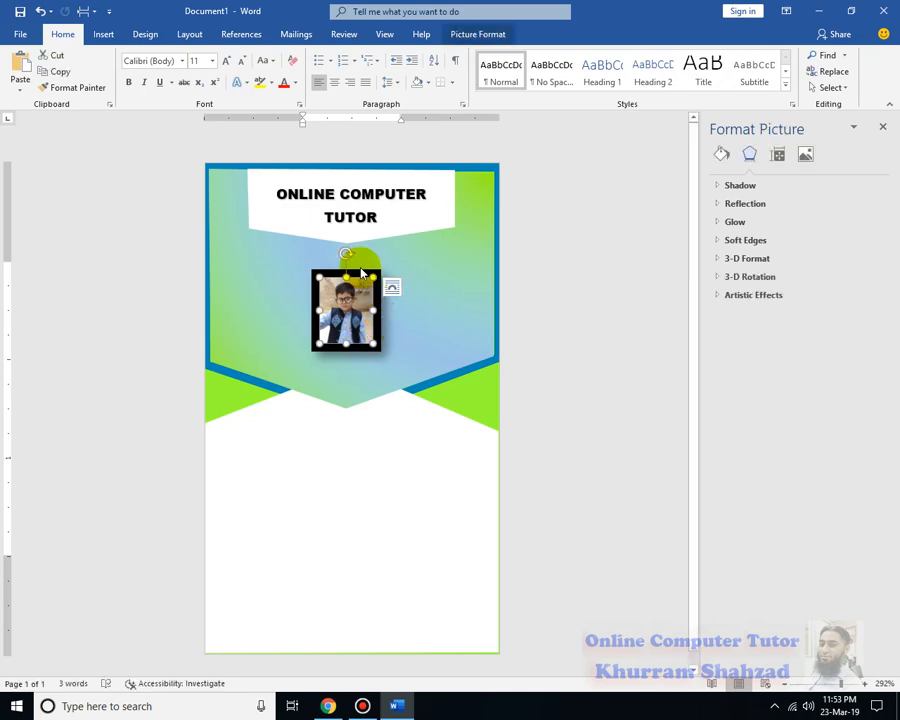
# Set the photo's wrapping to In Front of Text and move it up directly under the header
pyautogui.moveTo(355, 250); pyautogui.dragTo(355, 254)
pyautogui.doubleClick(358, 271)
pyautogui.click(622, 74)
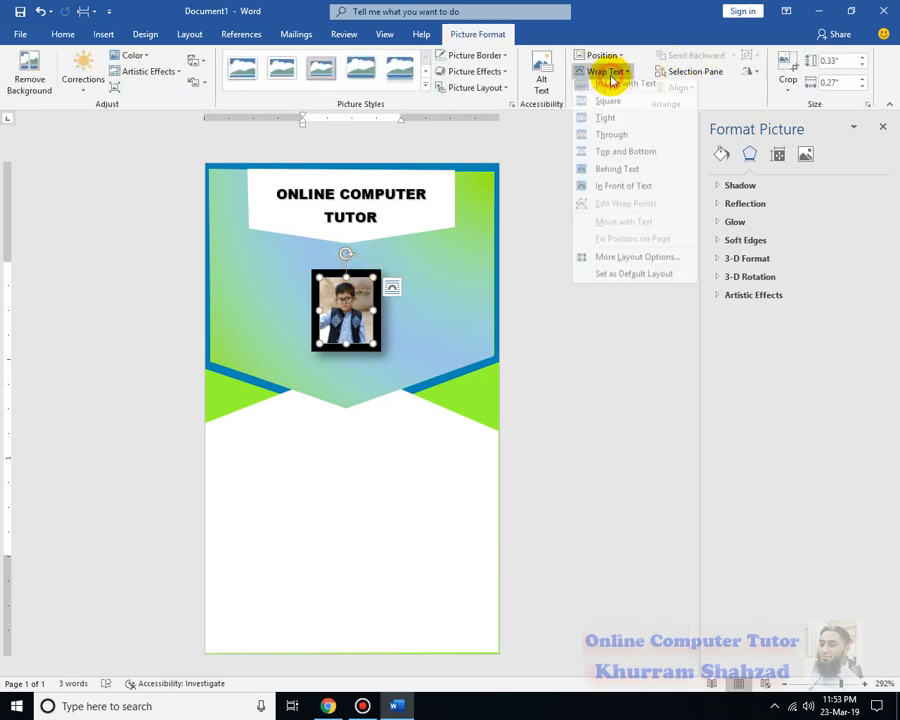
pyautogui.click(630, 178)
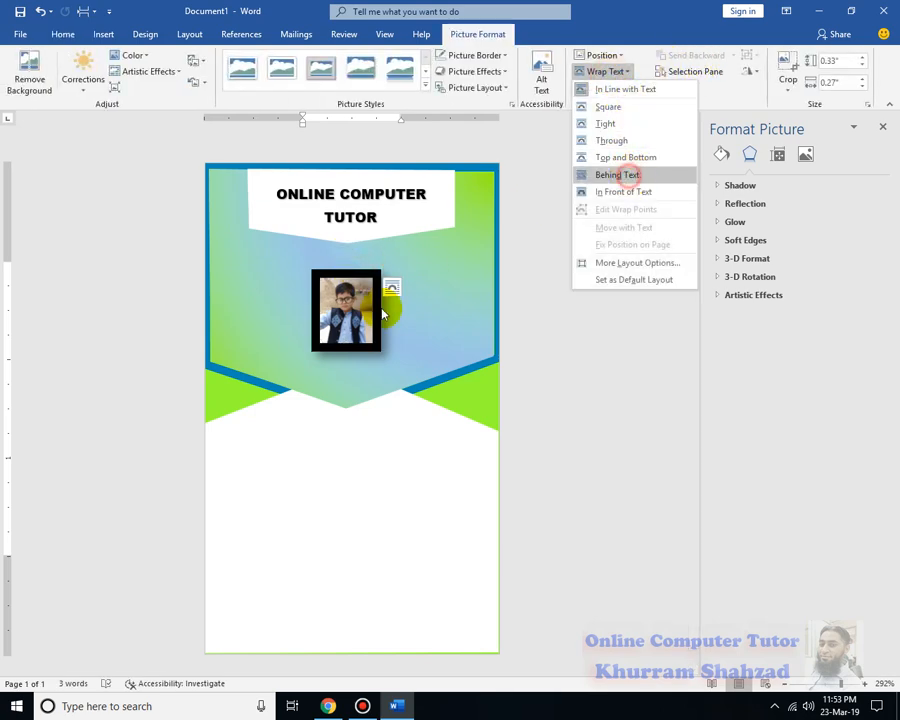
pyautogui.click(362, 277)
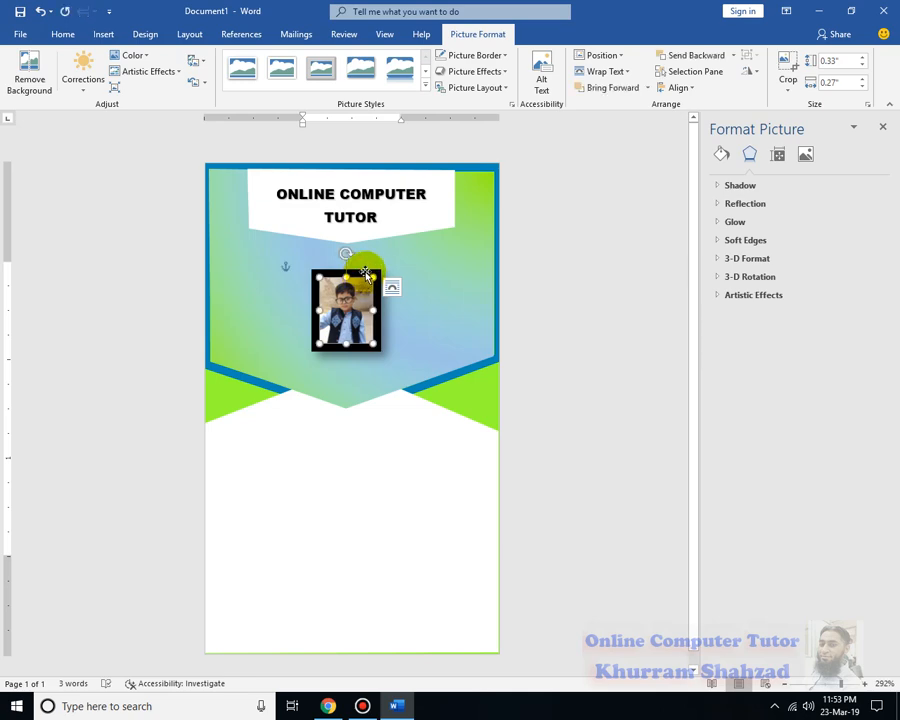
pyautogui.moveTo(366, 274)
pyautogui.mouseDown()
pyautogui.moveTo(366, 228)
pyautogui.moveTo(370, 263)
pyautogui.mouseUp()
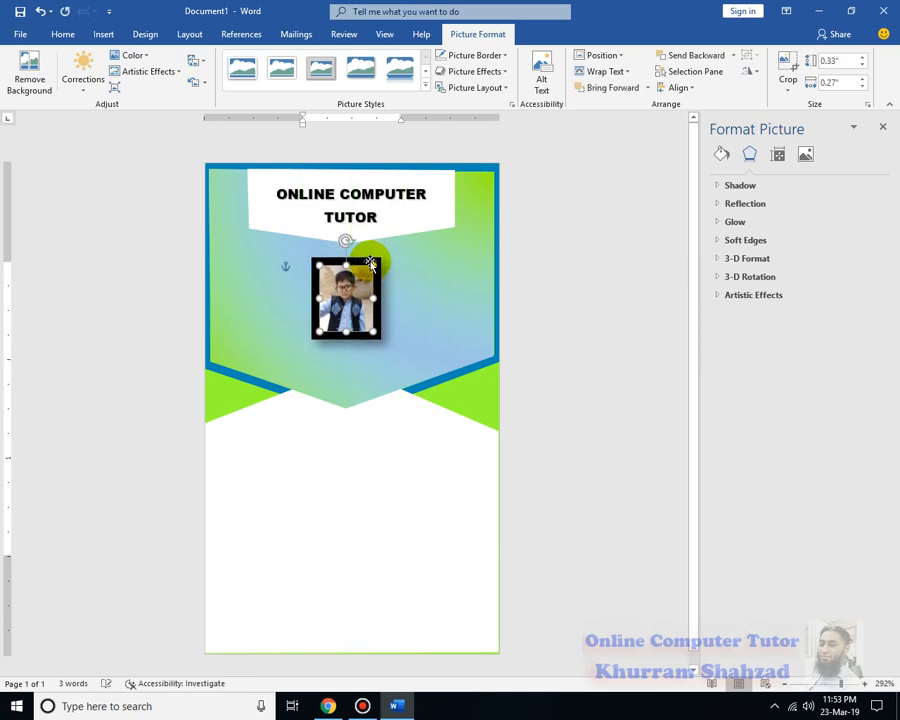
pyautogui.click(618, 72)
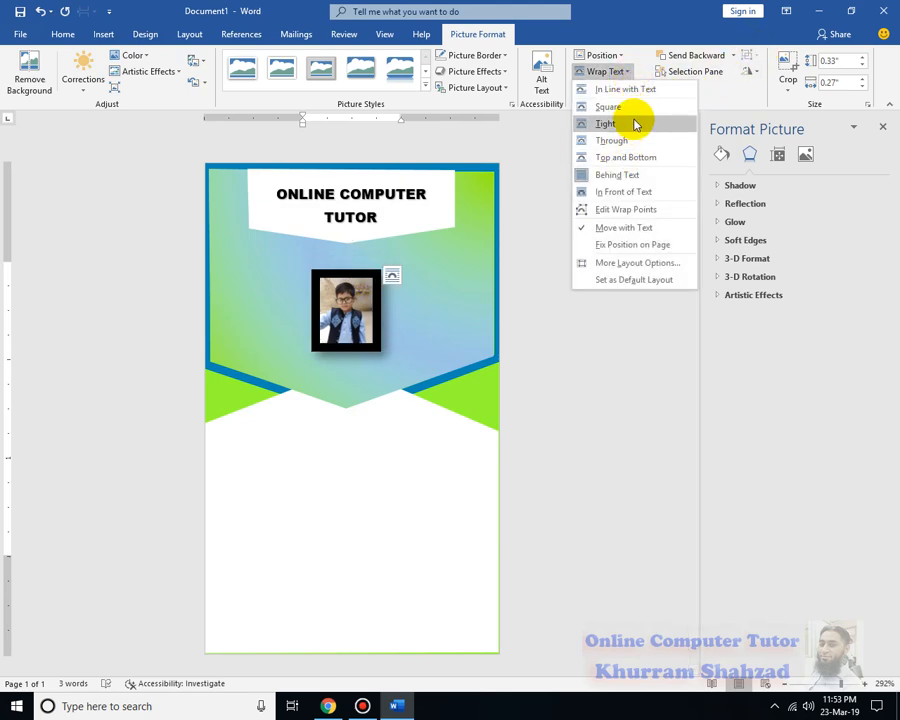
pyautogui.click(640, 192)
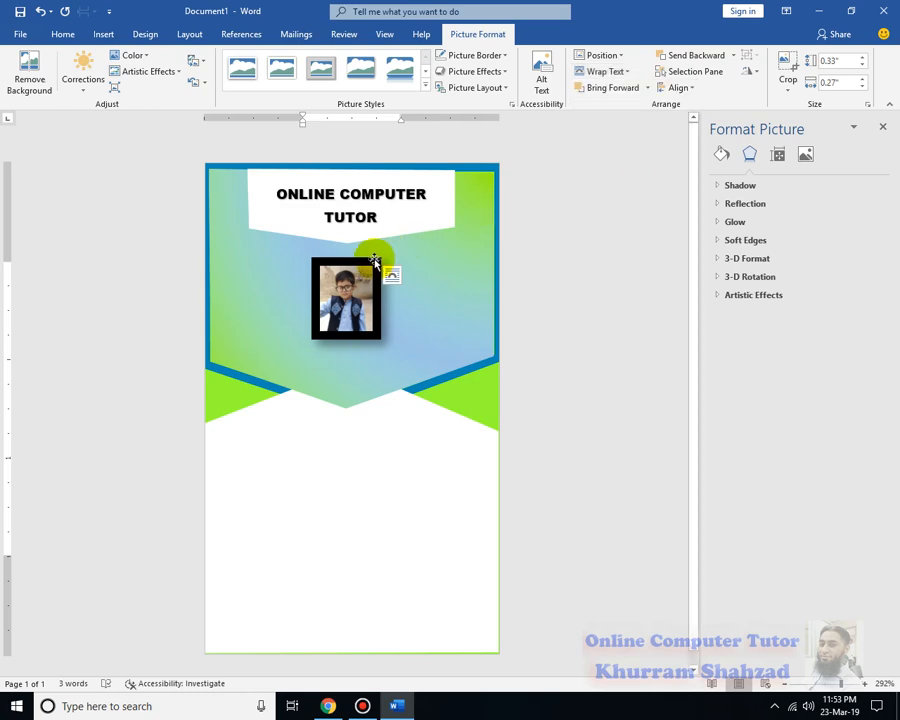
pyautogui.moveTo(373, 256)
pyautogui.mouseDown()
pyautogui.moveTo(388, 237)
pyautogui.moveTo(378, 249)
pyautogui.moveTo(378, 234)
pyautogui.mouseUp()
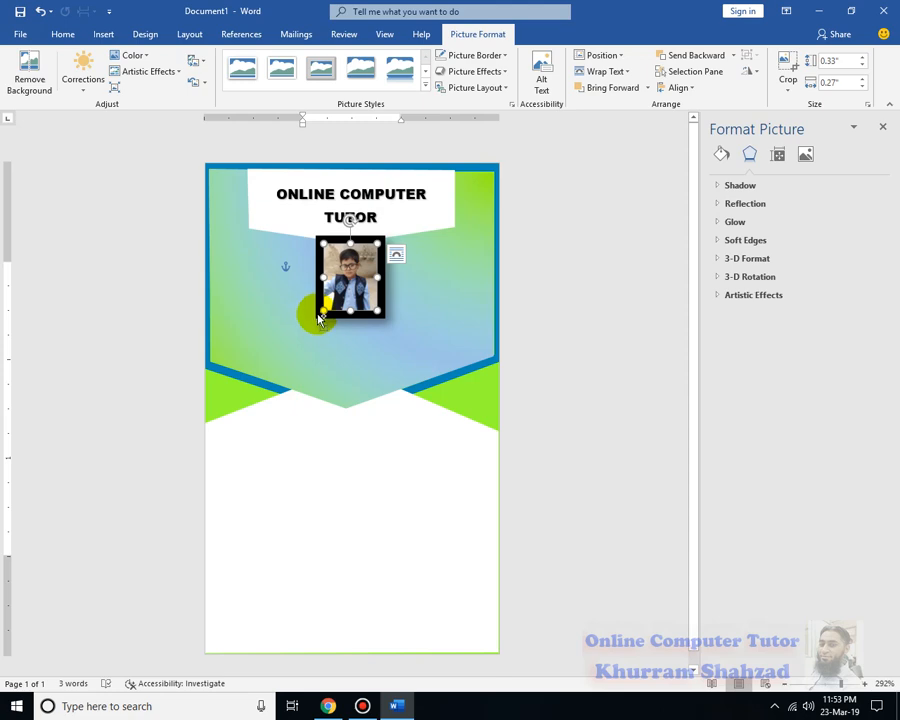
# Enlarge the photo slightly and change its frame to a 1 pt blue border
pyautogui.moveTo(319, 313); pyautogui.dragTo(312, 323)
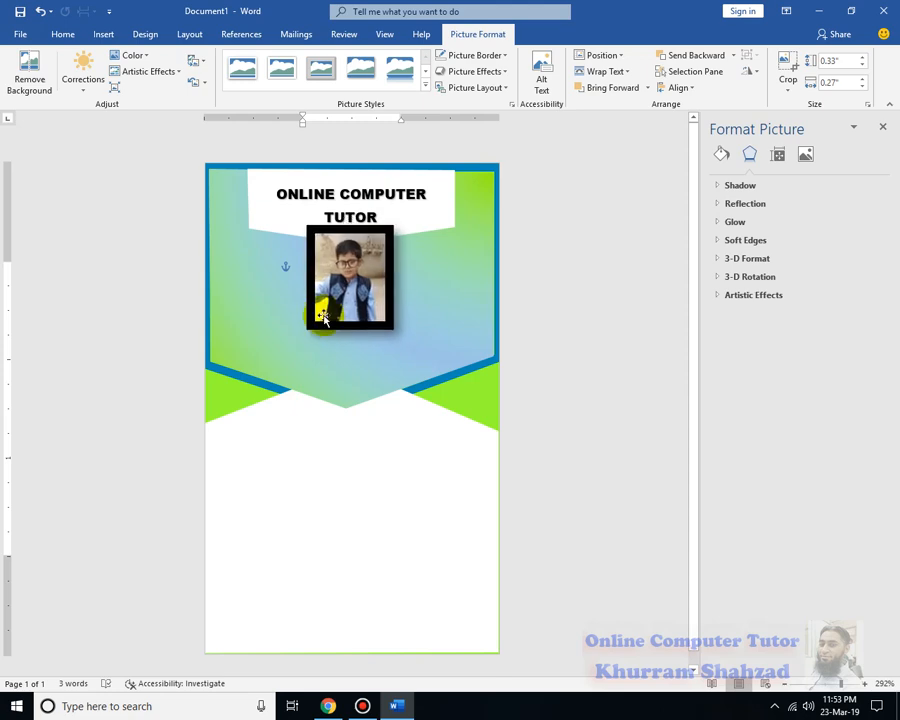
pyautogui.click(505, 72)
pyautogui.click(506, 55)
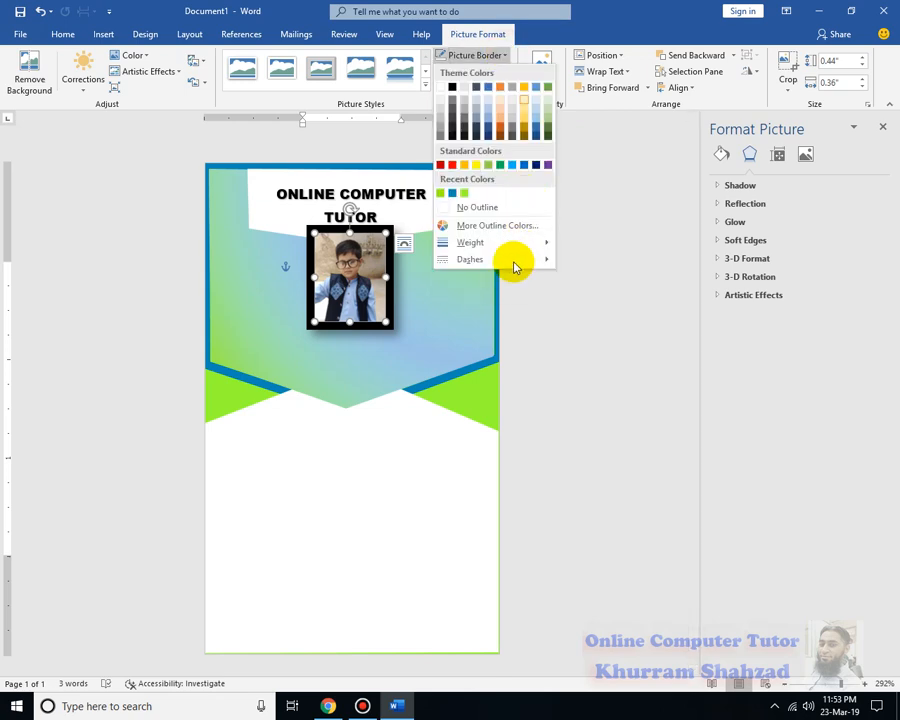
pyautogui.moveTo(514, 243)
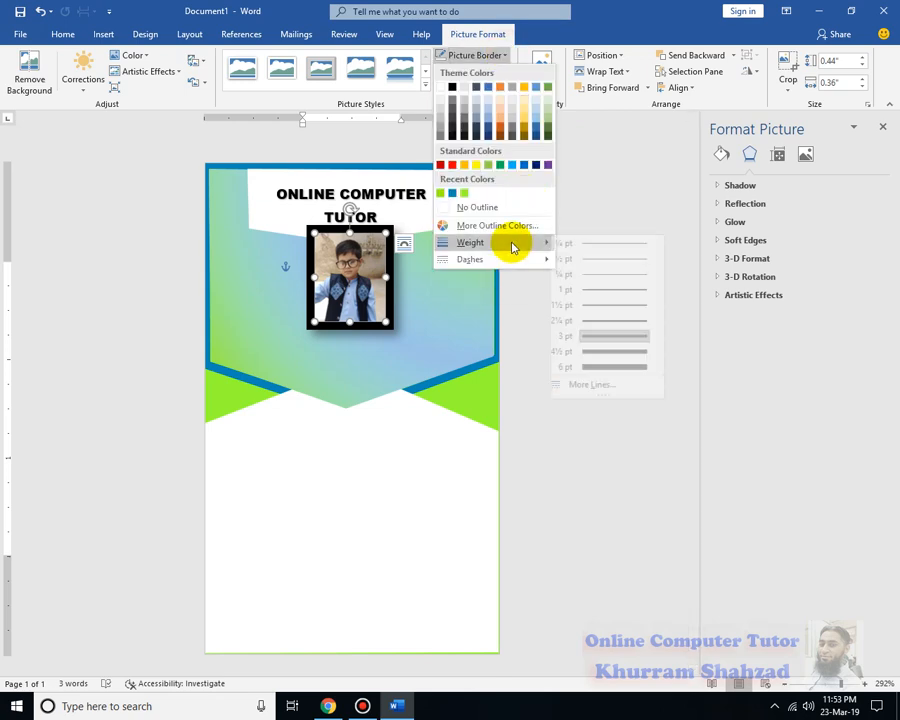
pyautogui.click(607, 290)
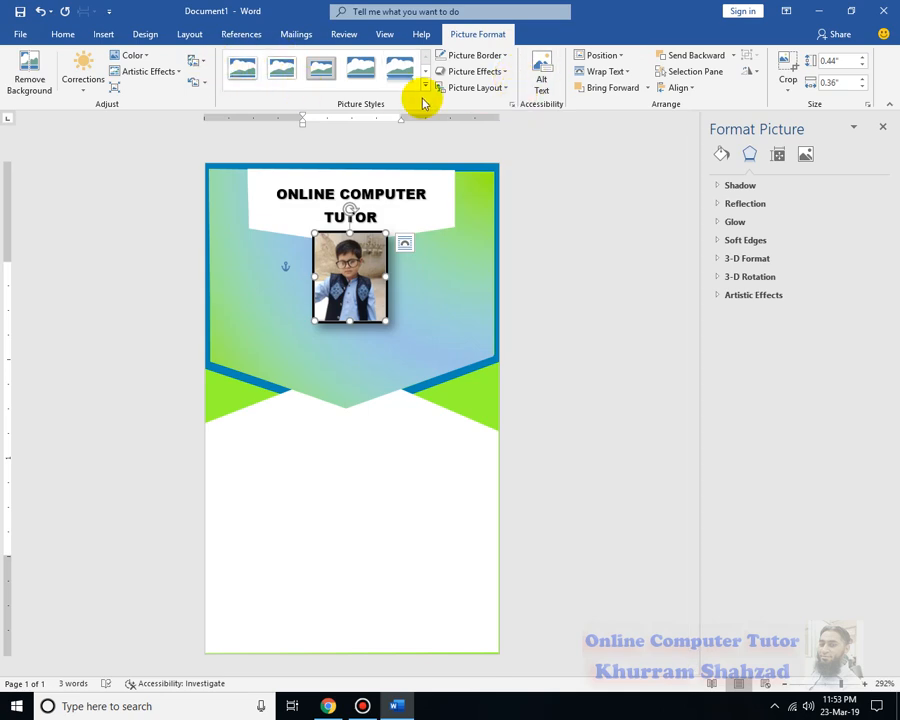
pyautogui.click(498, 56)
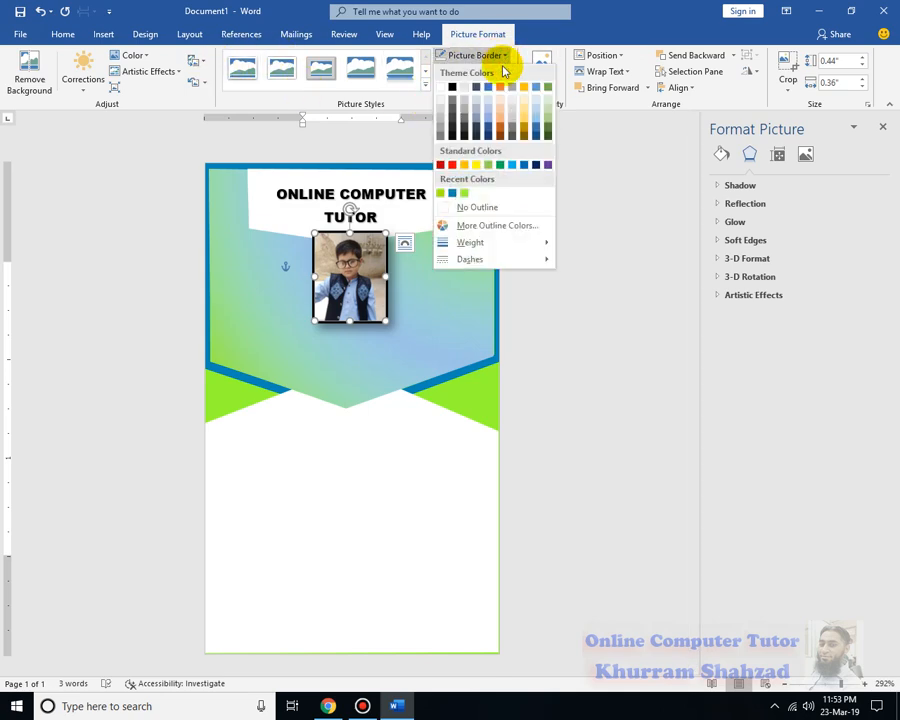
pyautogui.click(451, 195)
pyautogui.click(562, 265)
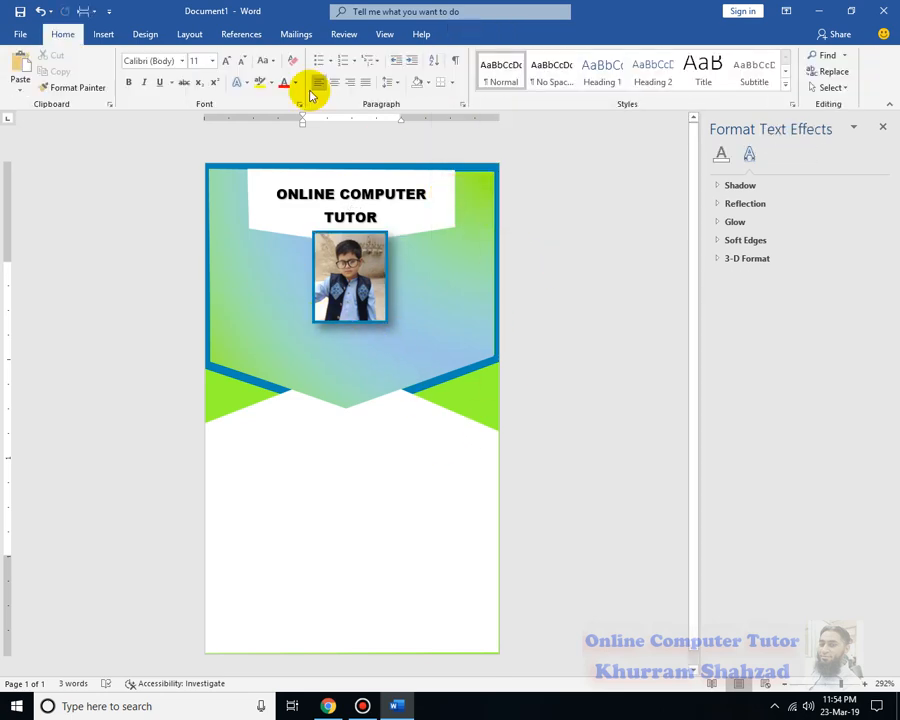
# Draw a text box just below the photo
pyautogui.click(104, 38)
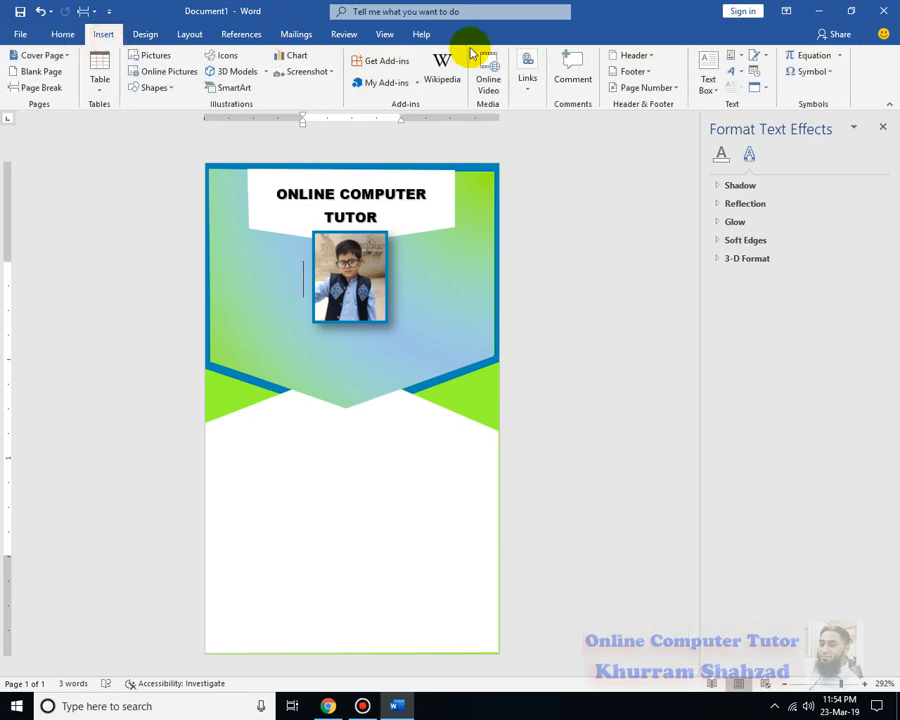
pyautogui.click(705, 70)
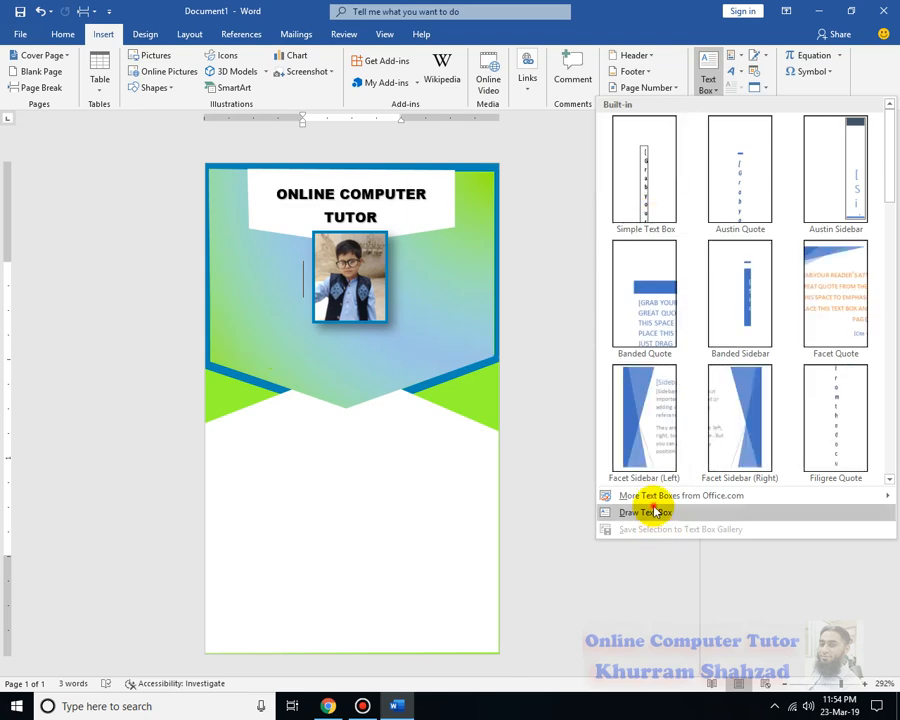
pyautogui.click(612, 511)
pyautogui.moveTo(281, 336); pyautogui.dragTo(443, 368)
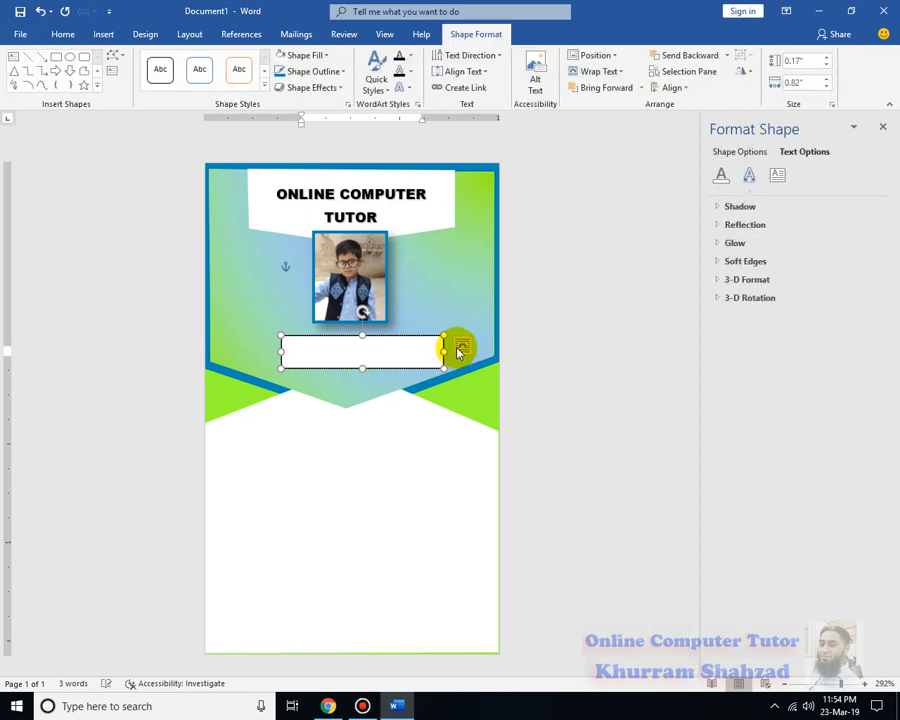
# Type the cardholder's name in the box, centre it and increase its font size
pyautogui.hotkey('ctrl', 'a')
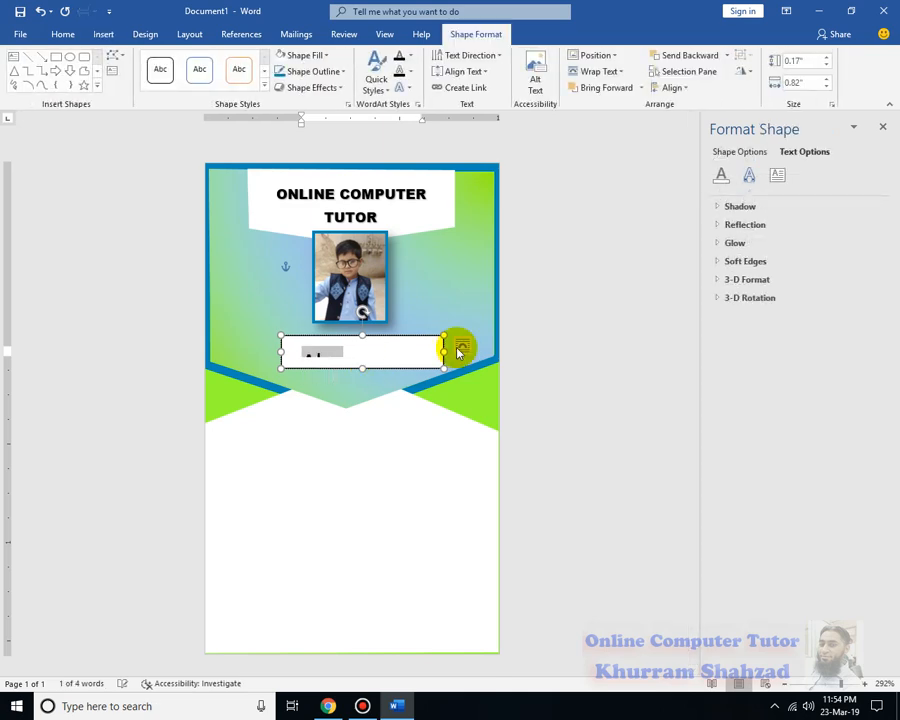
pyautogui.hotkey('ctrl', '[')
pyautogui.press('Right')
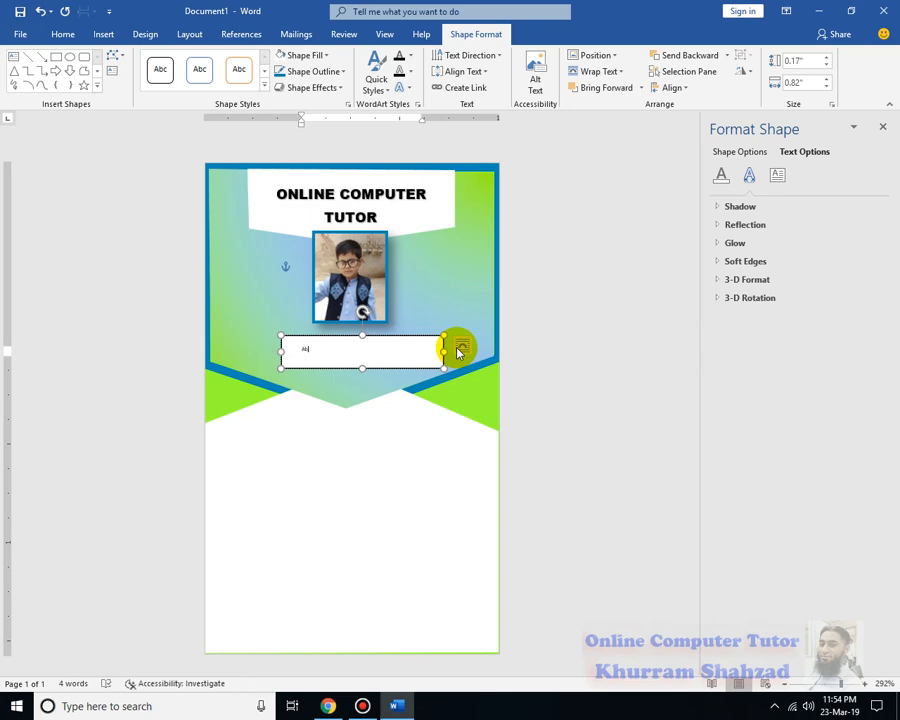
pyautogui.hotkey('ctrl', 'a')
pyautogui.hotkey('ctrl', 'e')
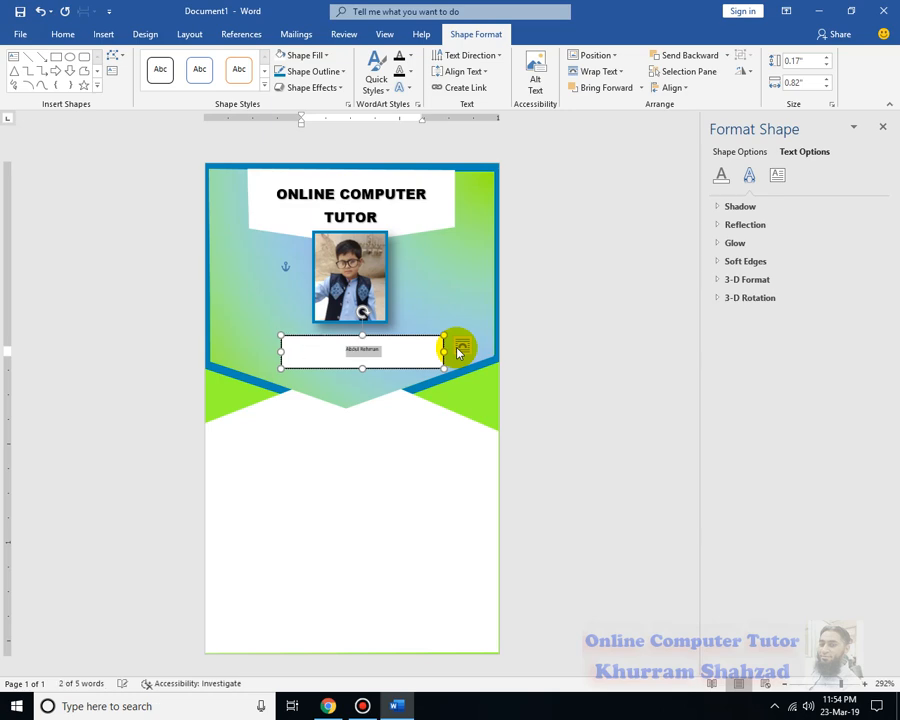
pyautogui.hotkey('ctrl', ']')
pyautogui.hotkey('ctrl', ']')
pyautogui.hotkey('ctrl', ']')
pyautogui.hotkey('ctrl', ']')
pyautogui.hotkey('ctrl', ']')
pyautogui.hotkey('ctrl', ']')
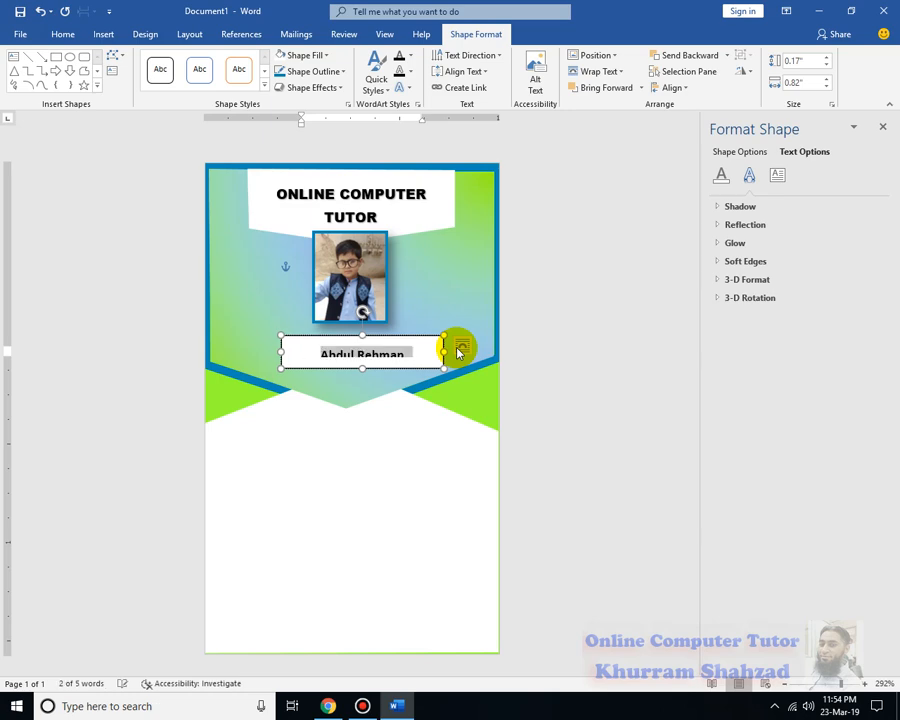
# Enlarge the name by two font sizes and centre its box under the photo
pyautogui.click(362, 373)
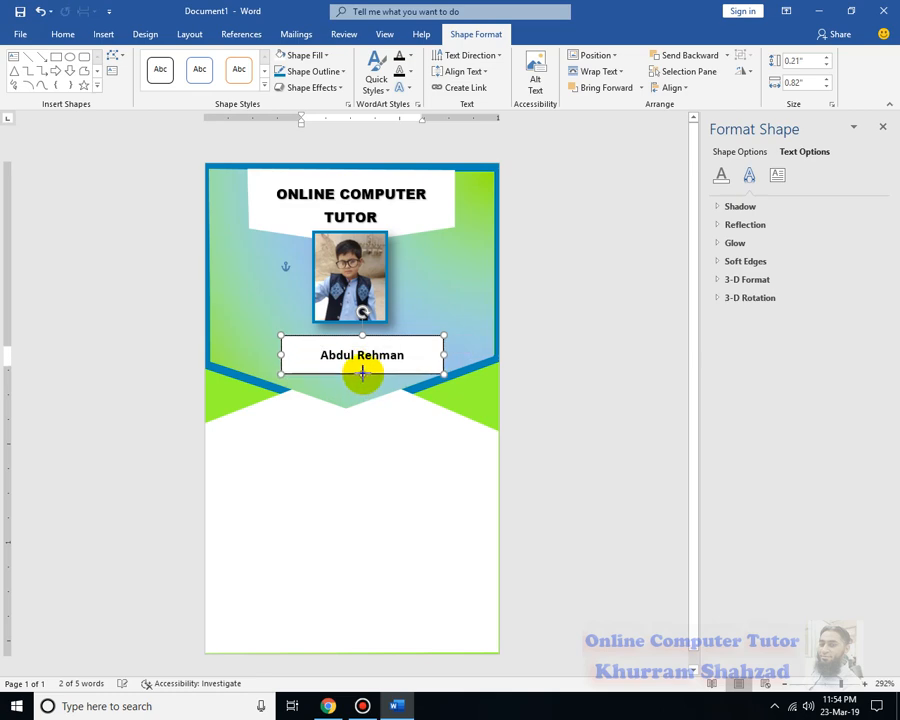
pyautogui.moveTo(410, 355); pyautogui.dragTo(311, 355)
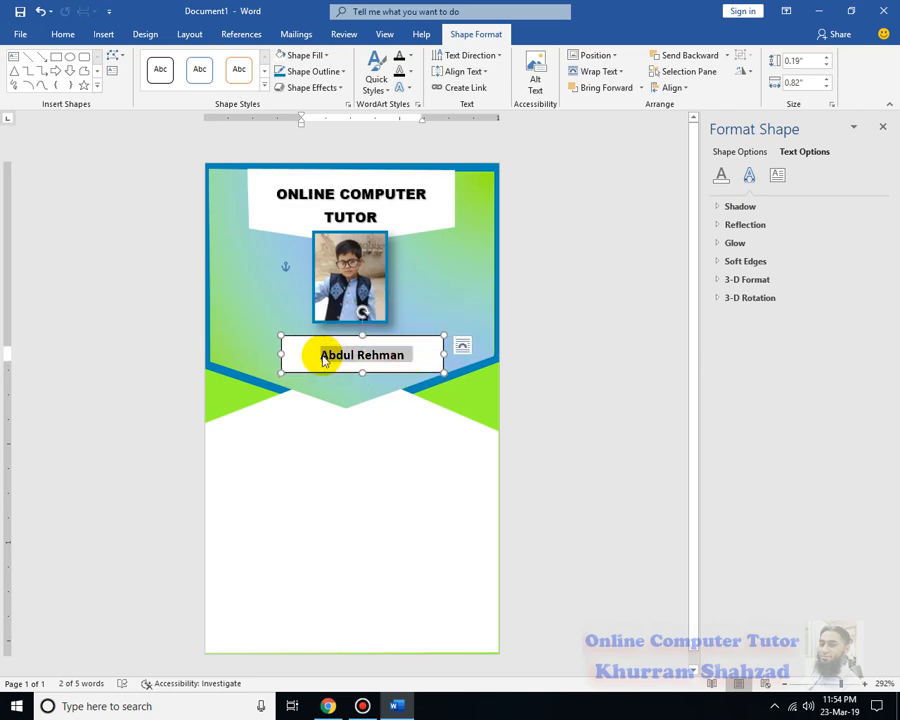
pyautogui.hotkey('ctrl', ']')
pyautogui.hotkey('ctrl', ']')
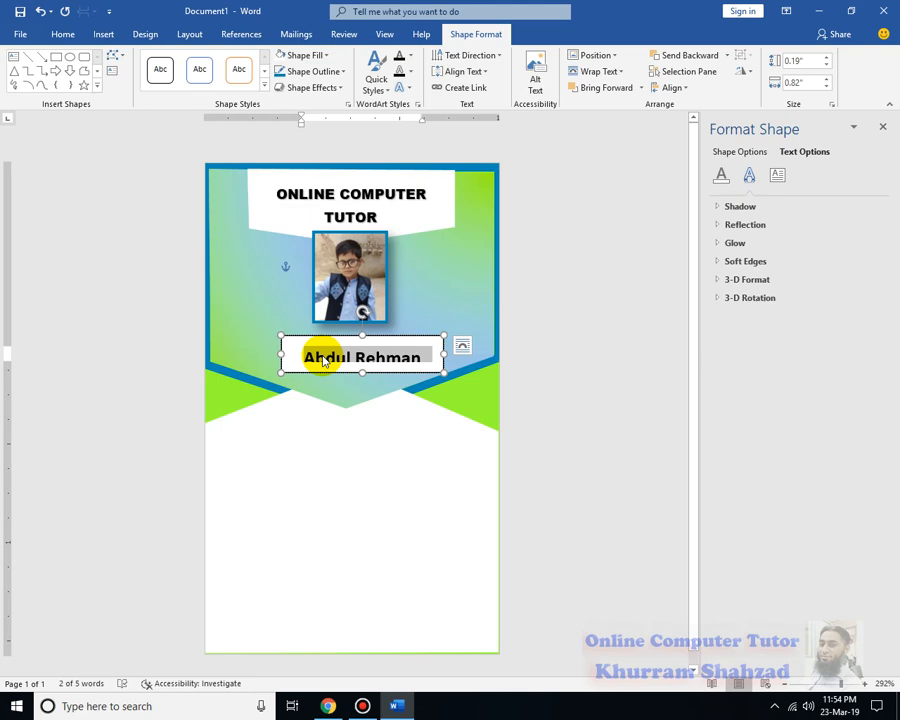
pyautogui.click(360, 367)
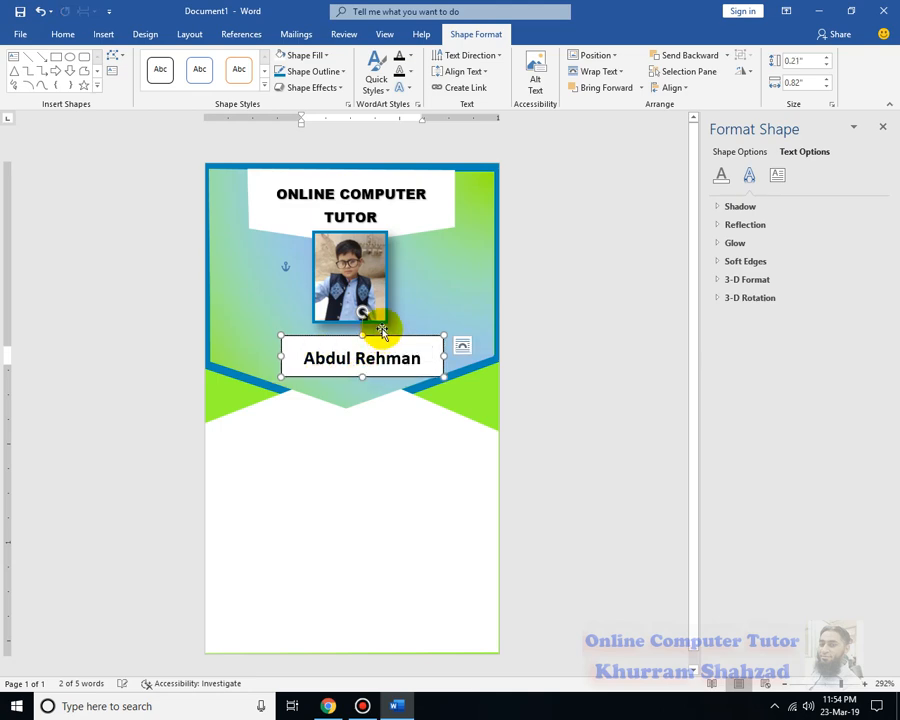
pyautogui.moveTo(385, 337); pyautogui.dragTo(376, 330)
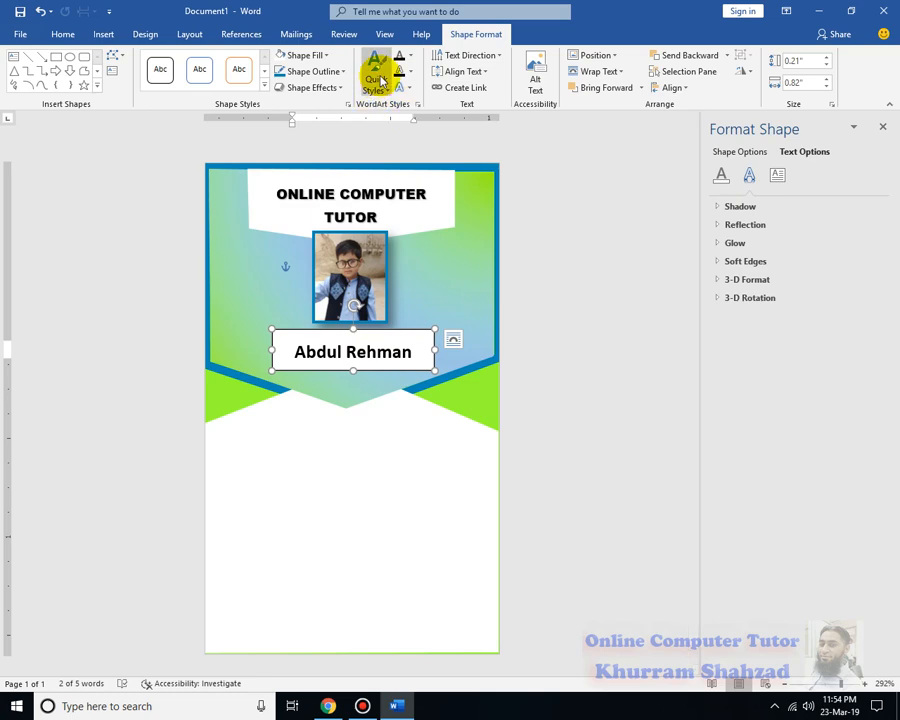
# Set the name box to No Fill and No Outline
pyautogui.click(326, 55)
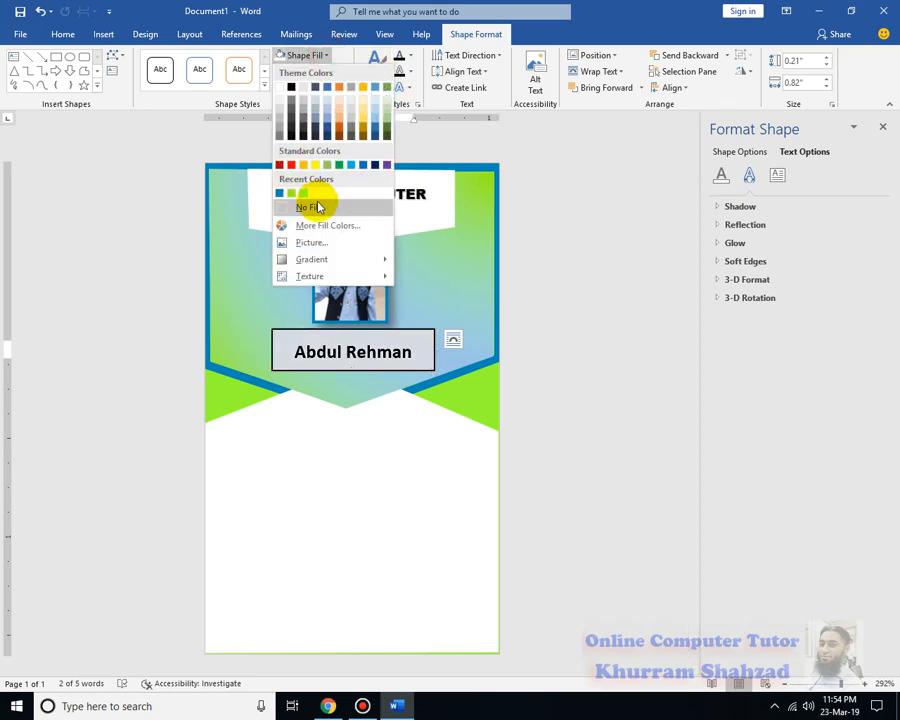
pyautogui.click(316, 207)
pyautogui.click(334, 71)
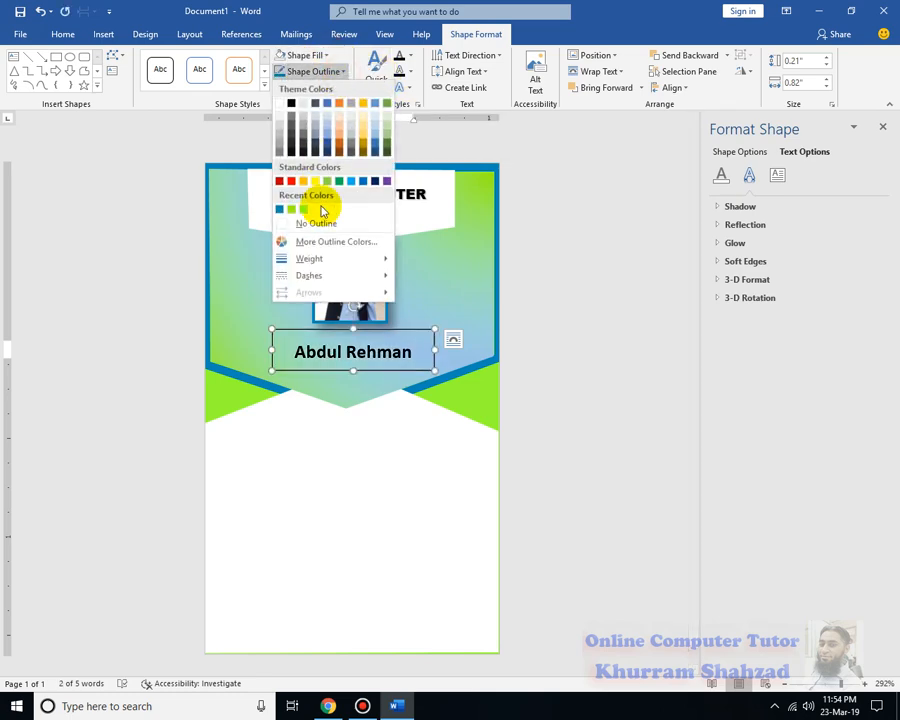
pyautogui.click(318, 223)
pyautogui.click(531, 294)
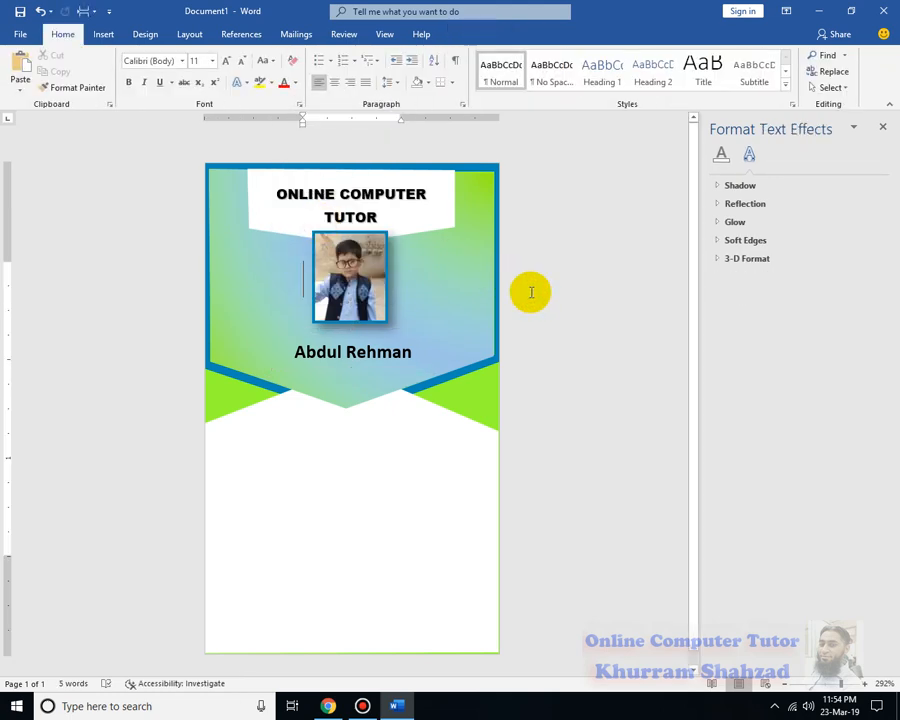
# Extend the card's white background shape slightly lower at the bottom
pyautogui.click(458, 570)
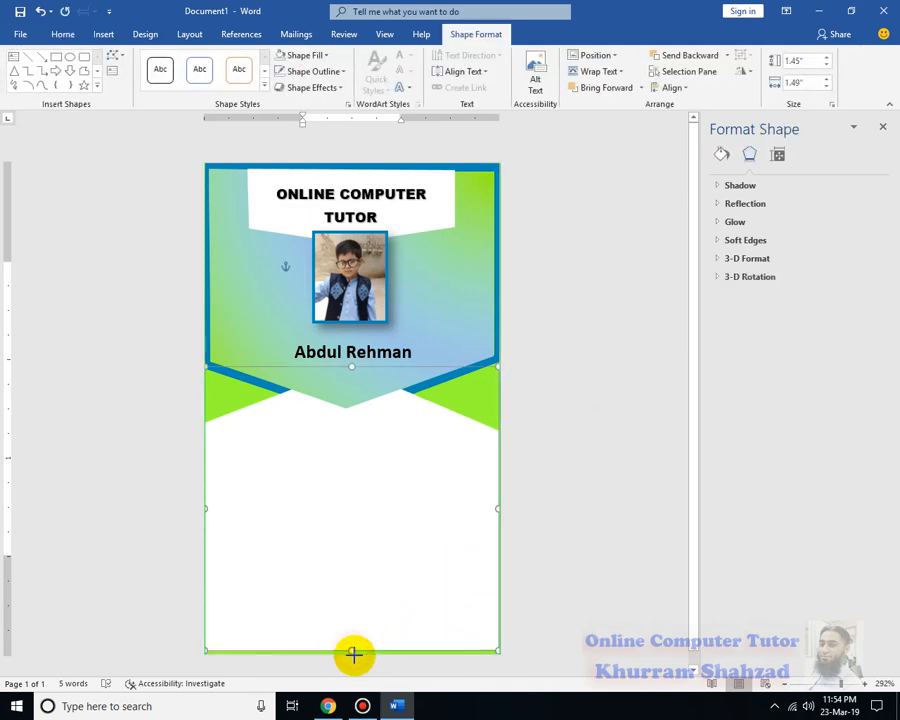
pyautogui.moveTo(353, 655); pyautogui.dragTo(349, 658)
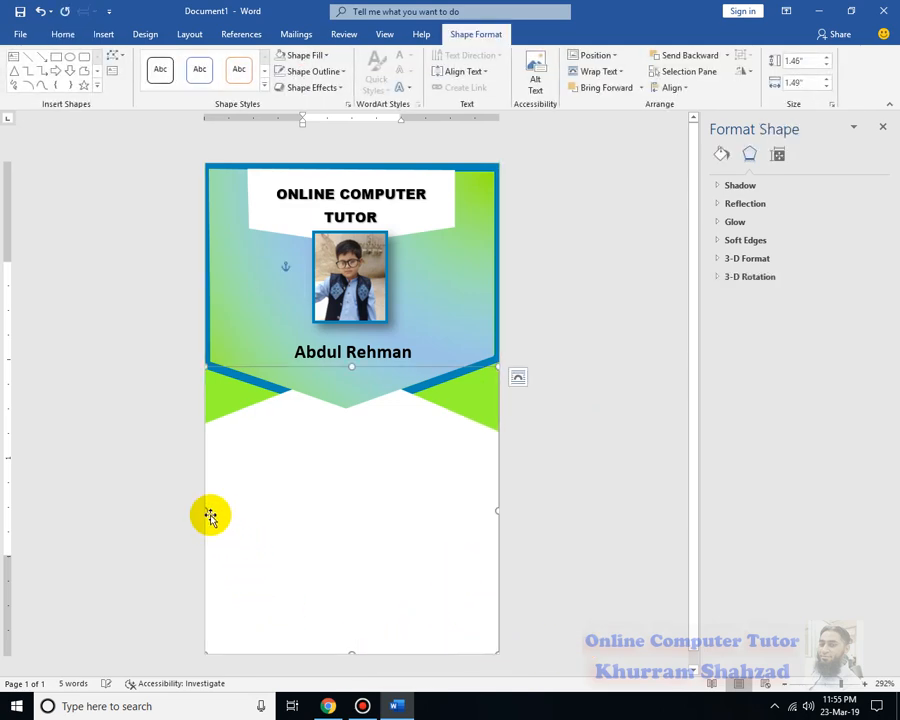
pyautogui.click(552, 512)
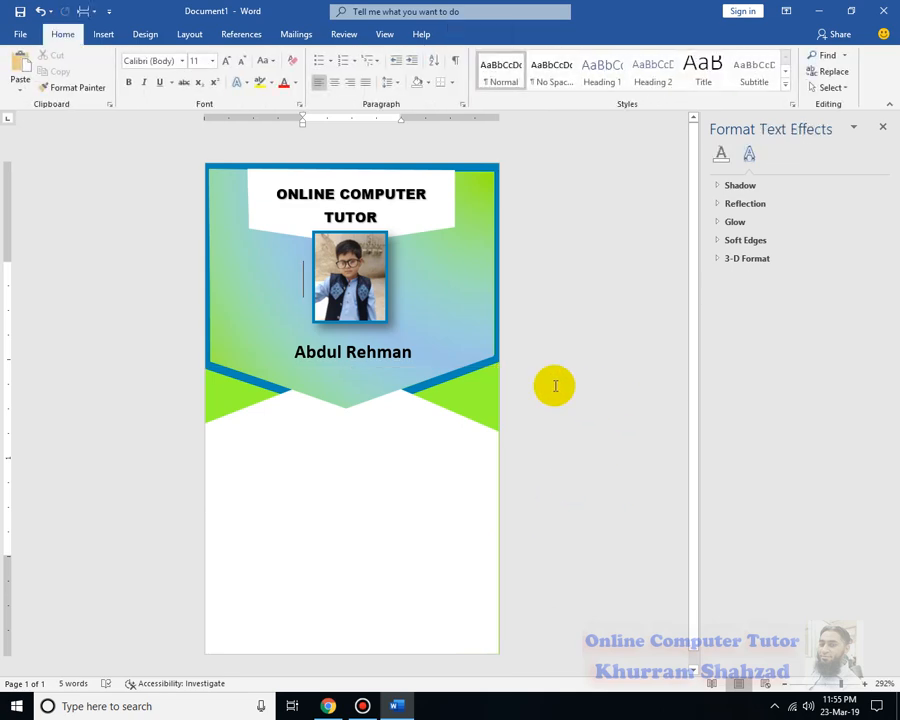
# Draw a text box across the white area below the banner
pyautogui.click(105, 36)
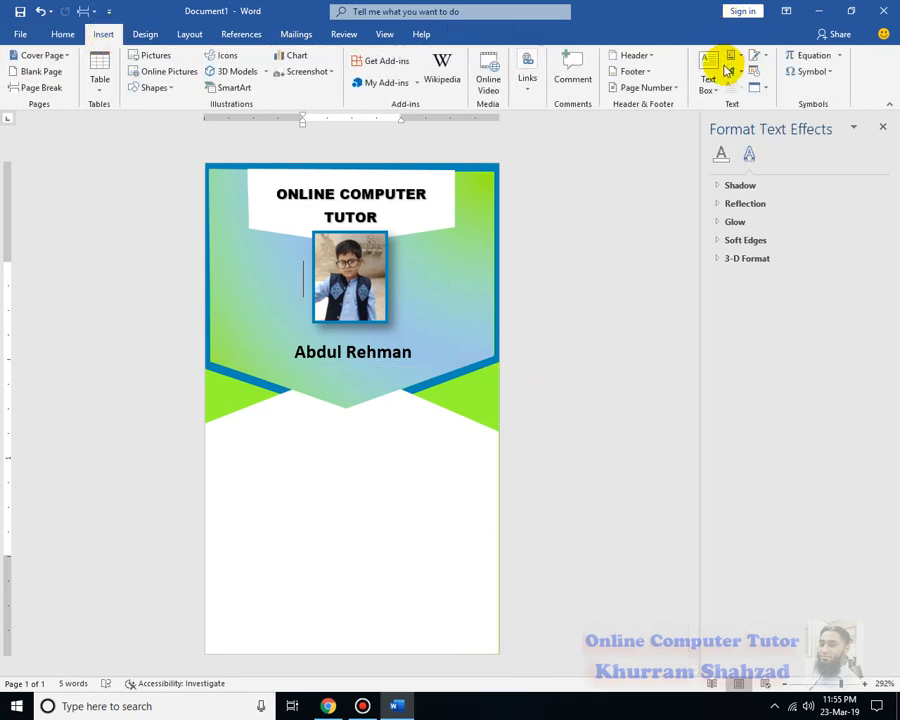
pyautogui.click(708, 92)
pyautogui.click(650, 513)
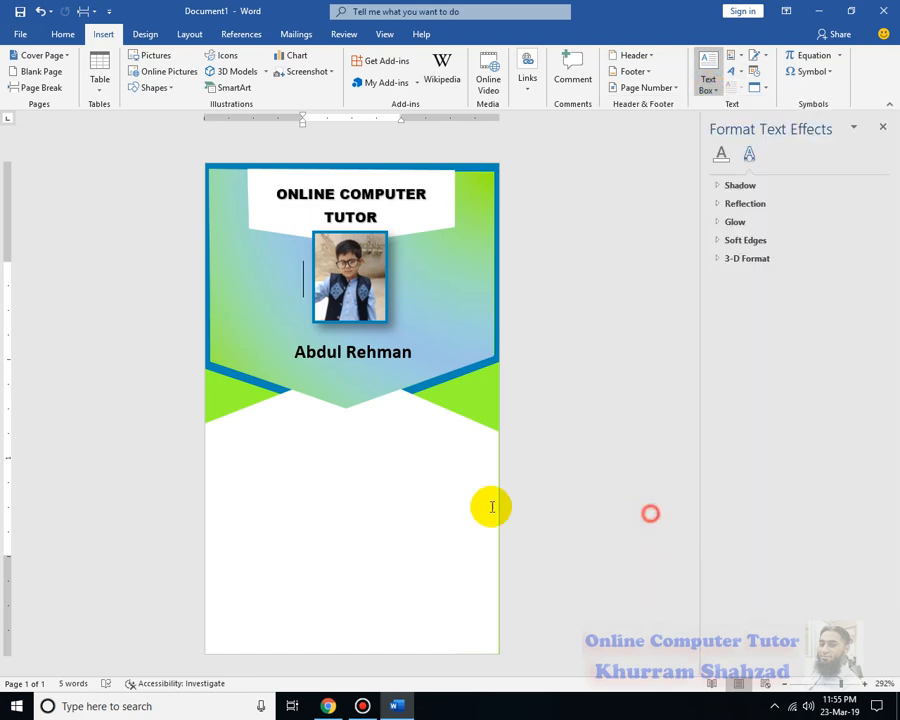
pyautogui.moveTo(213, 434); pyautogui.dragTo(485, 645)
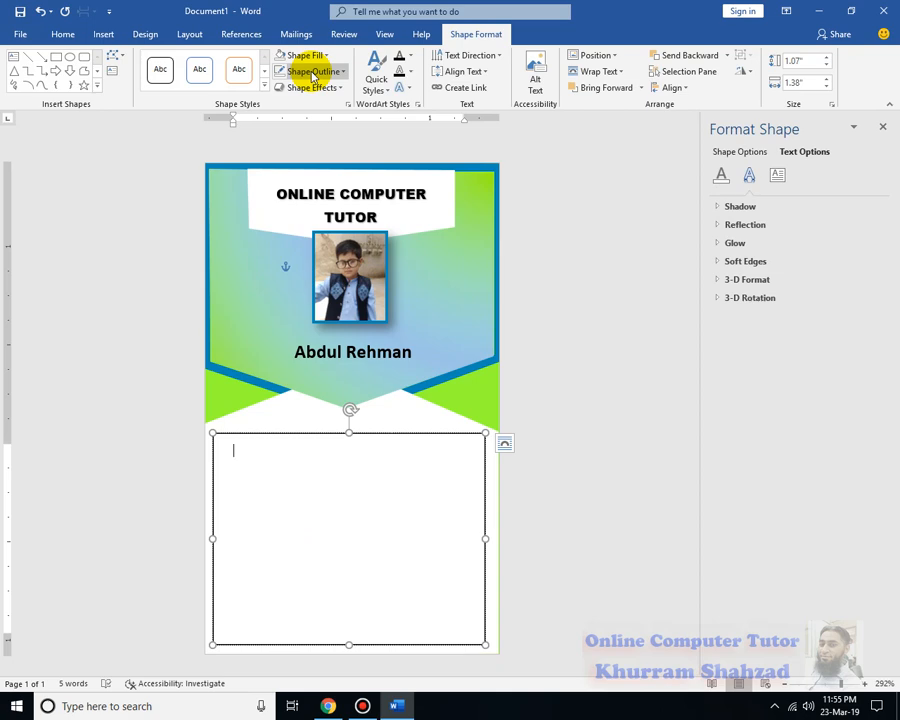
# Type the S/O line with the father's name and 'Course: Advance MS Office', correcting 'Office'
pyautogui.write('F')
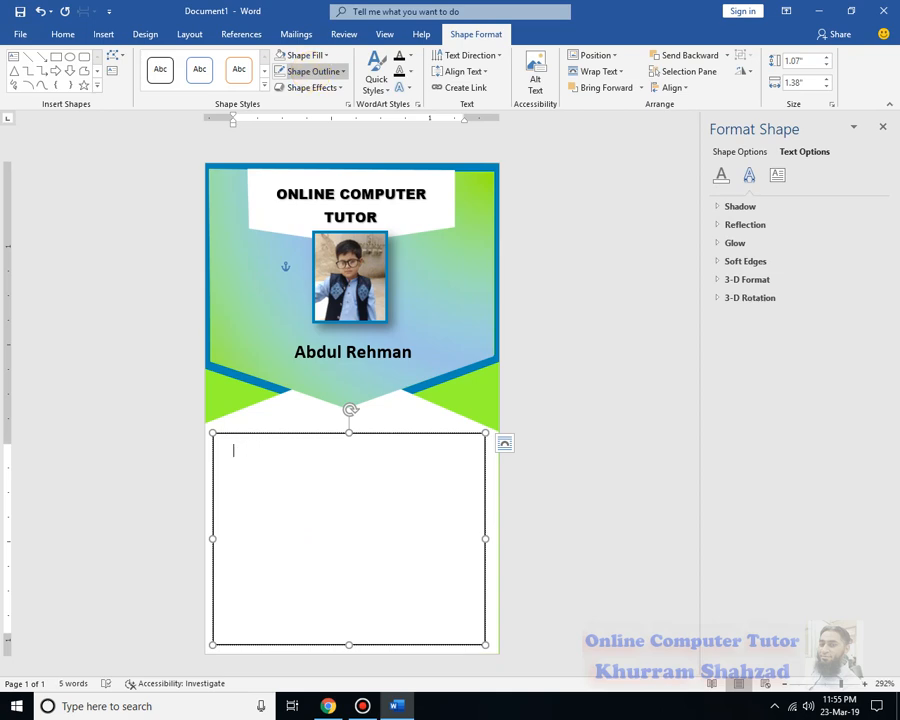
pyautogui.write('S/O')
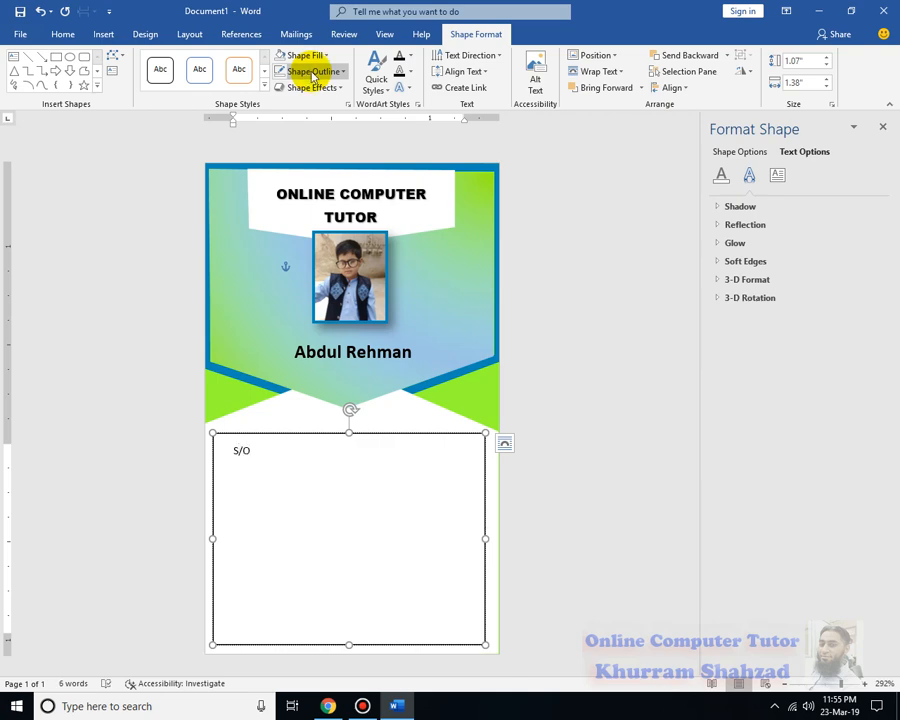
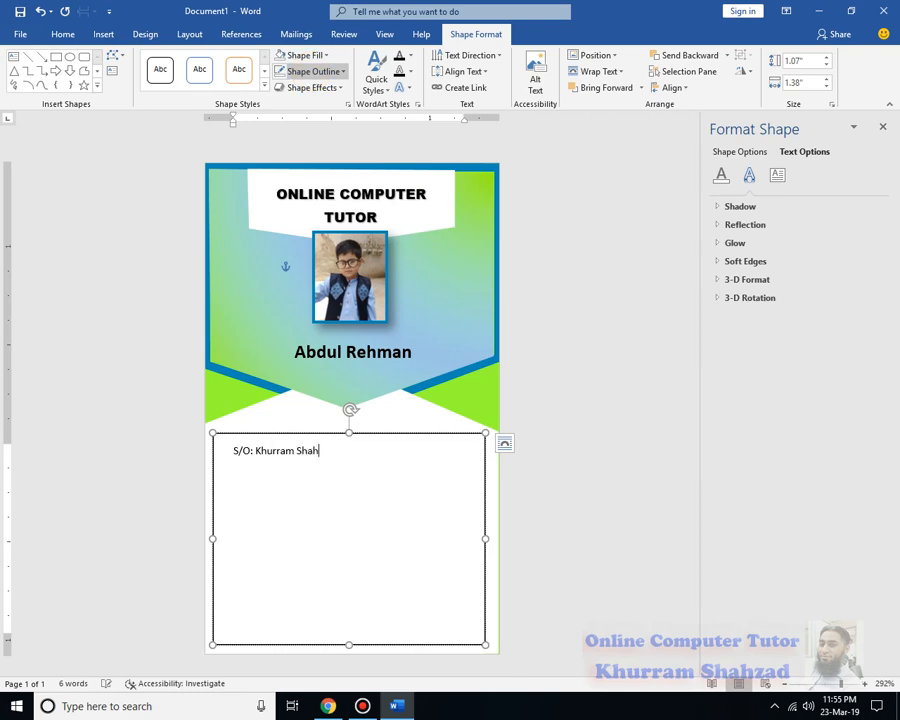
pyautogui.press('Return')
pyautogui.press('Return')
pyautogui.write('Course:')
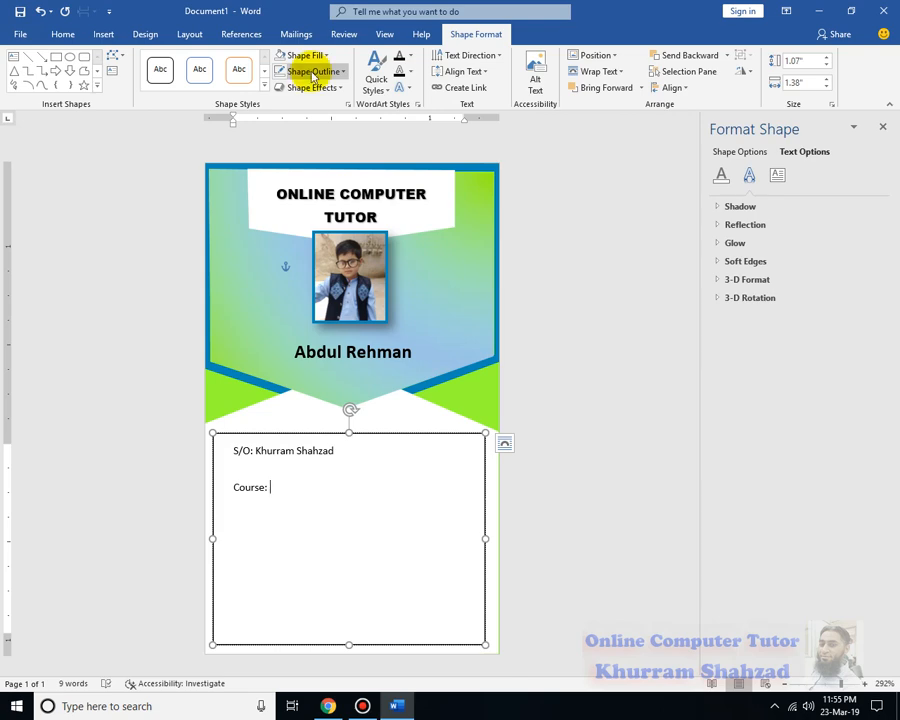
pyautogui.write(' MS-Word')
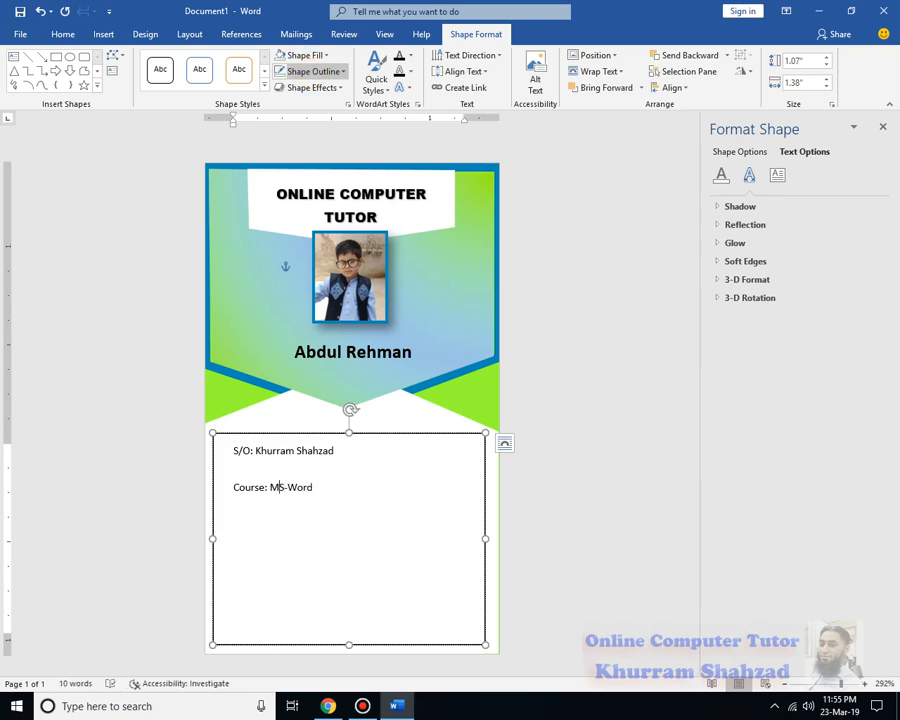
pyautogui.write('Advance')
pyautogui.press('Right')
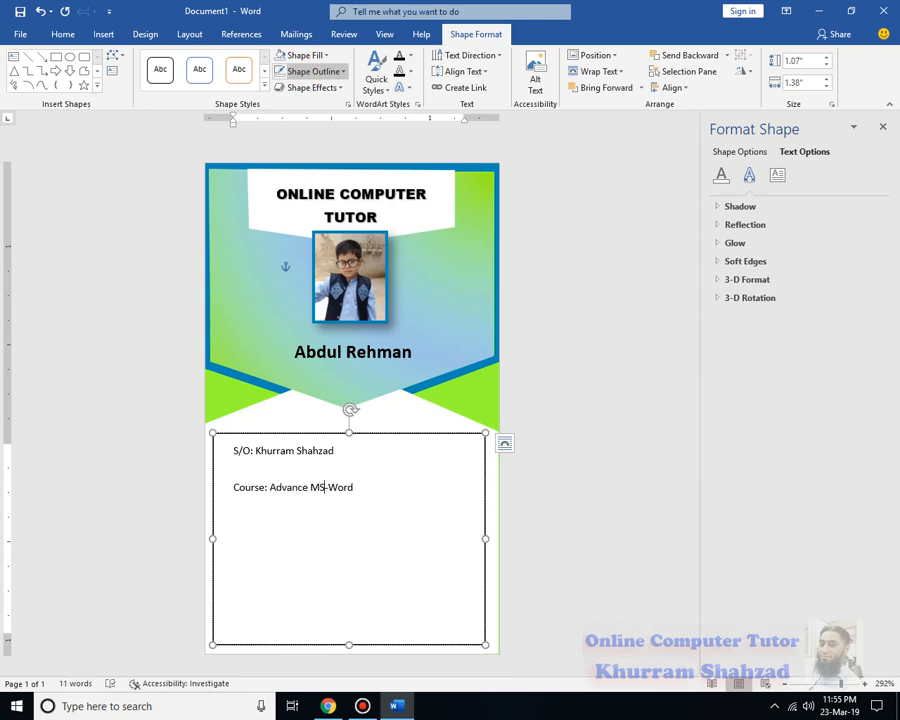
pyautogui.press('BackSpace')
pyautogui.press('BackSpace')
pyautogui.press('BackSpace')
pyautogui.write('Ofi')
pyautogui.rightClick(340, 487)
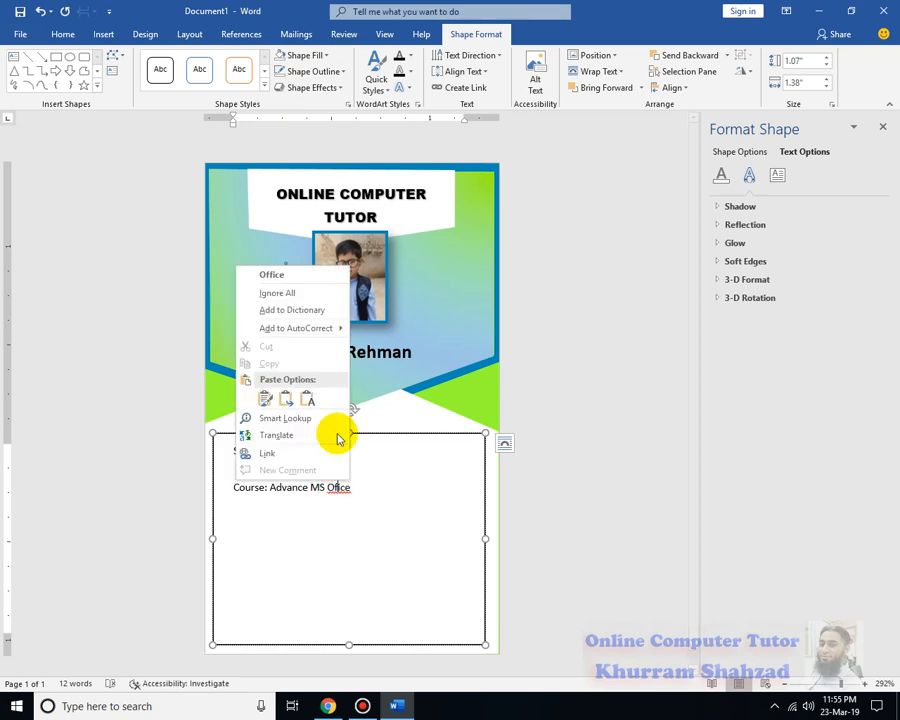
pyautogui.click(294, 273)
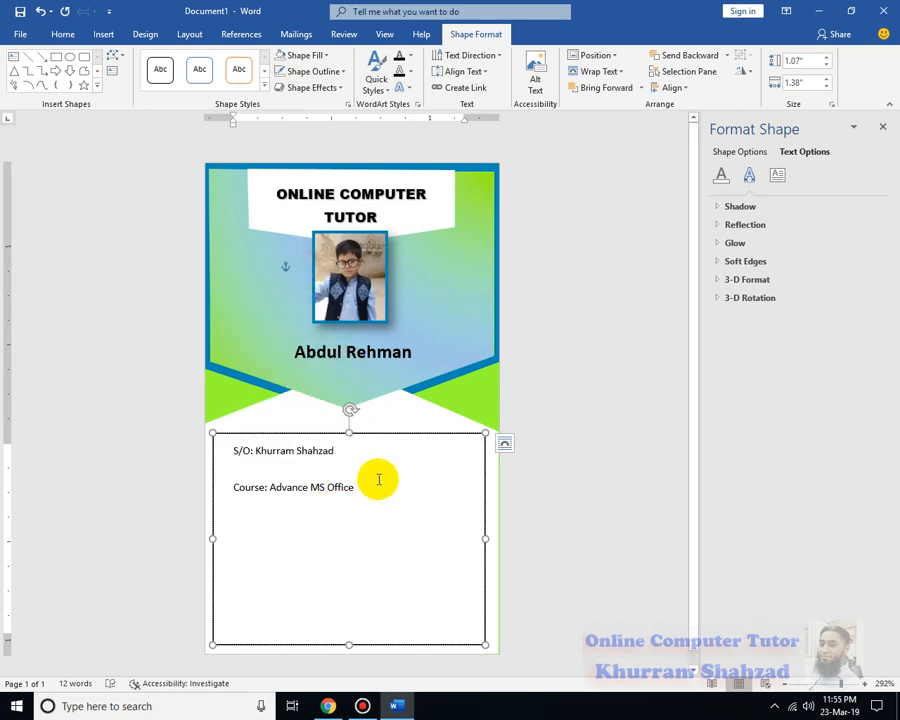
pyautogui.press('Return')
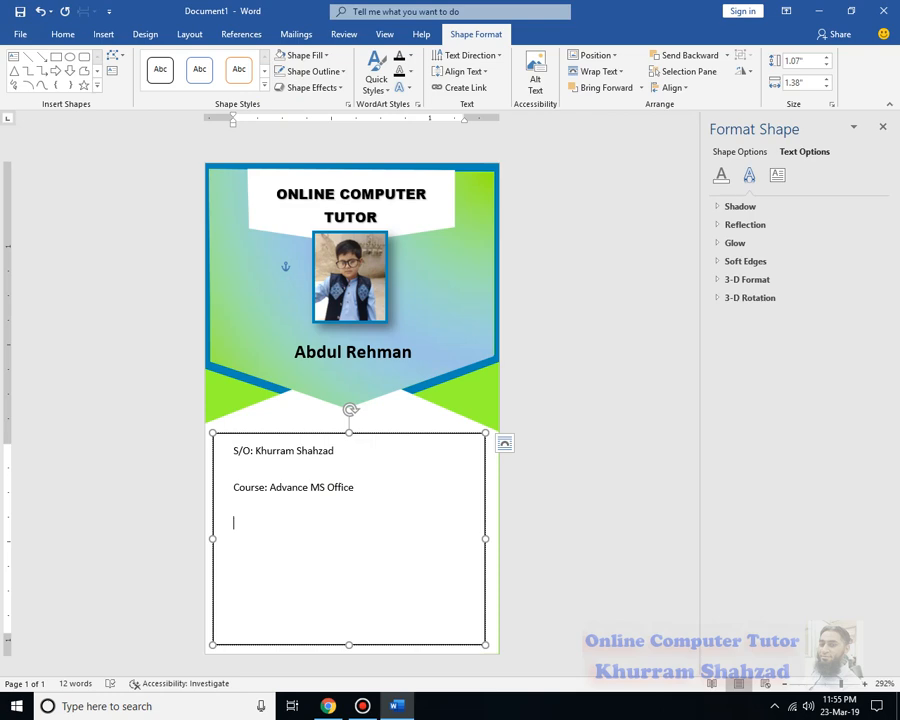
# Add 'Timing: 06:00 PM to 07:00 PM' with corrected spelling, then 'Card Issued:' and 'Duration:' labels
pyautogui.write('Timming:')
pyautogui.rightClick(254, 523)
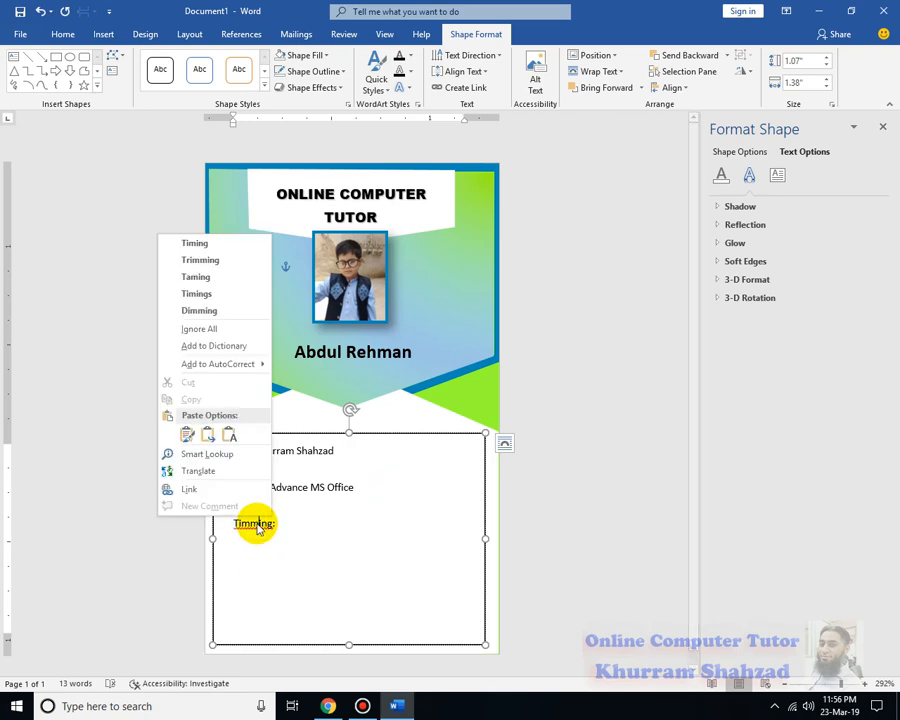
pyautogui.click(221, 243)
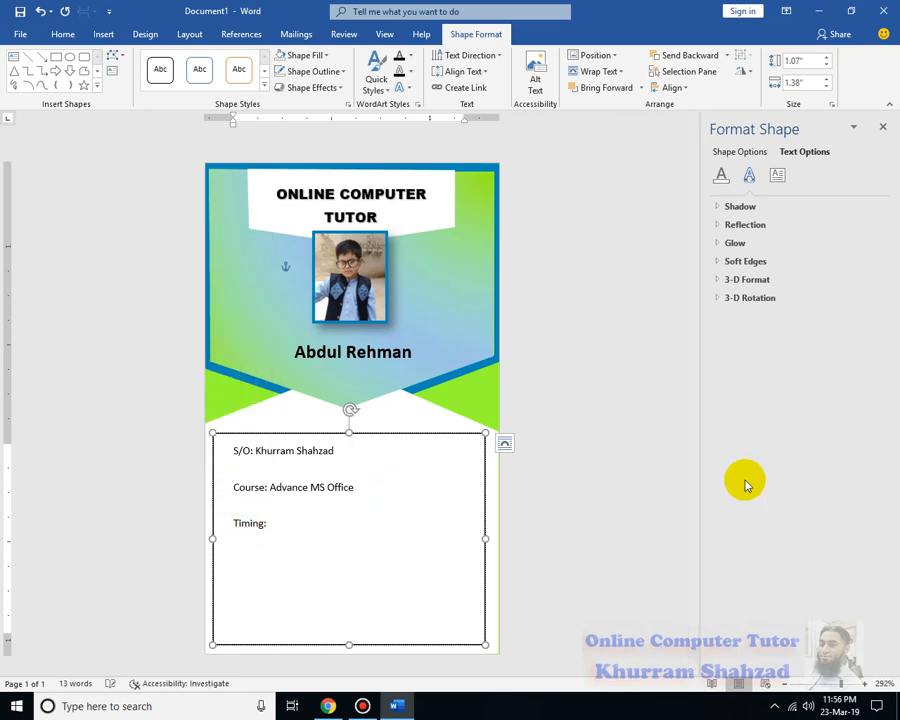
pyautogui.write('06')
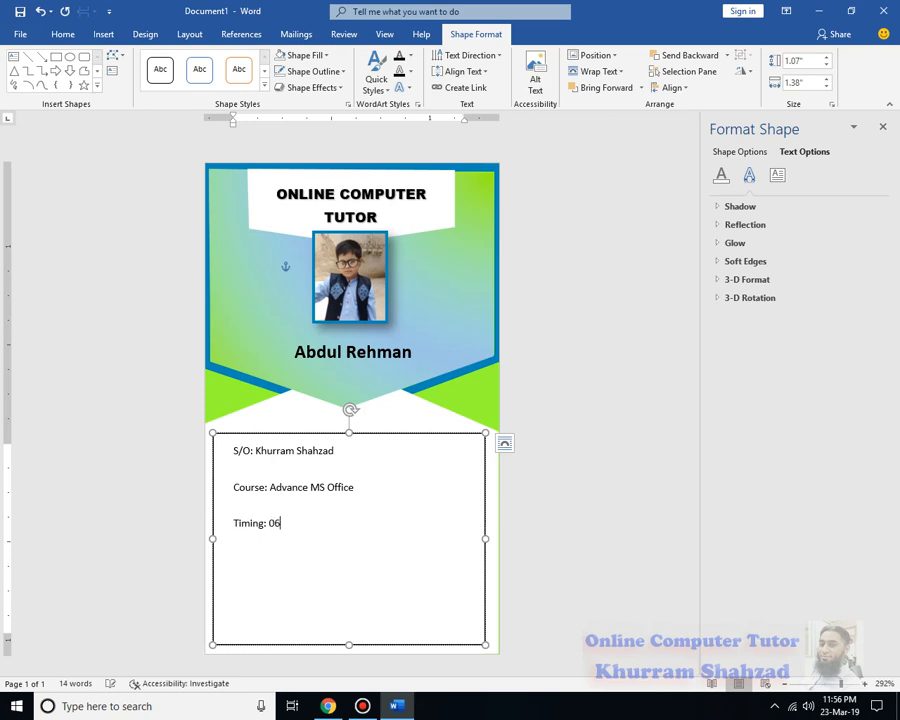
pyautogui.write(':00 PM to 07:')
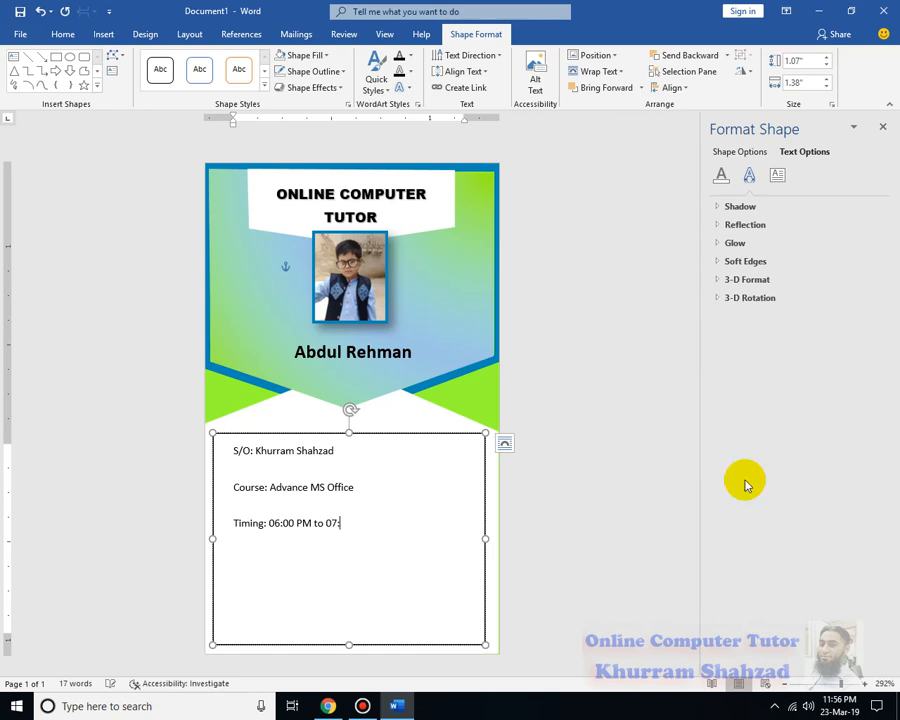
pyautogui.write('00 PM')
pyautogui.press('Return')
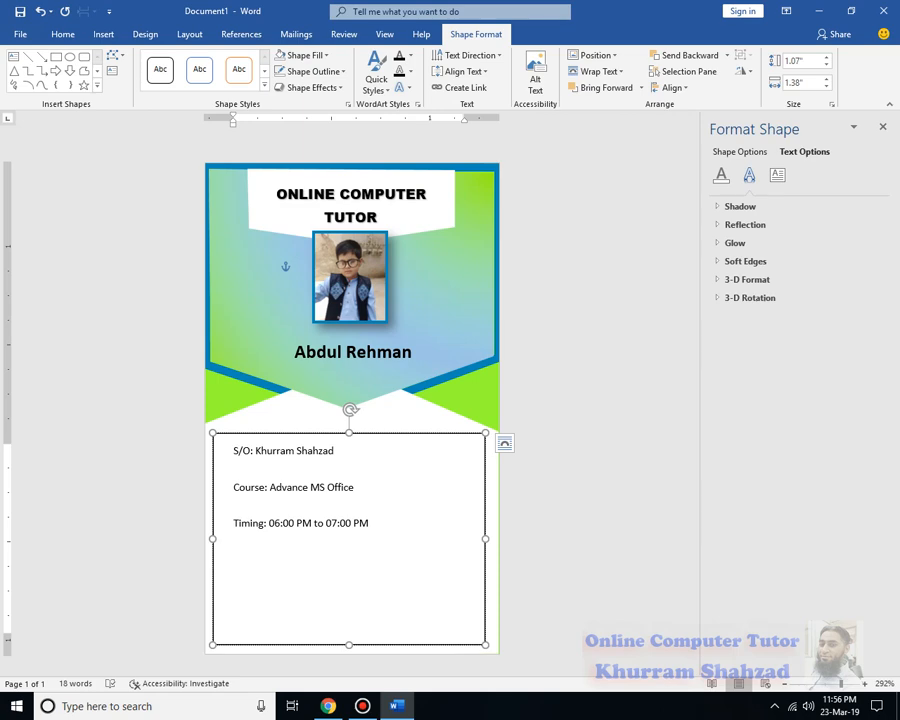
pyautogui.write('D')
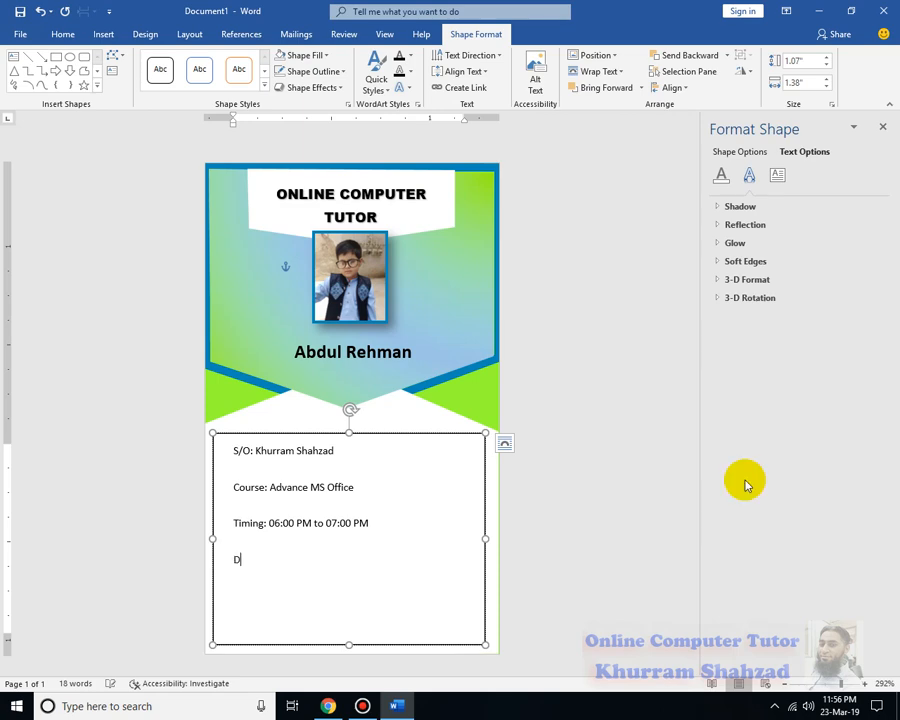
pyautogui.write('ur')
pyautogui.write('C')
pyautogui.write('ard Iss')
pyautogui.write('ued')
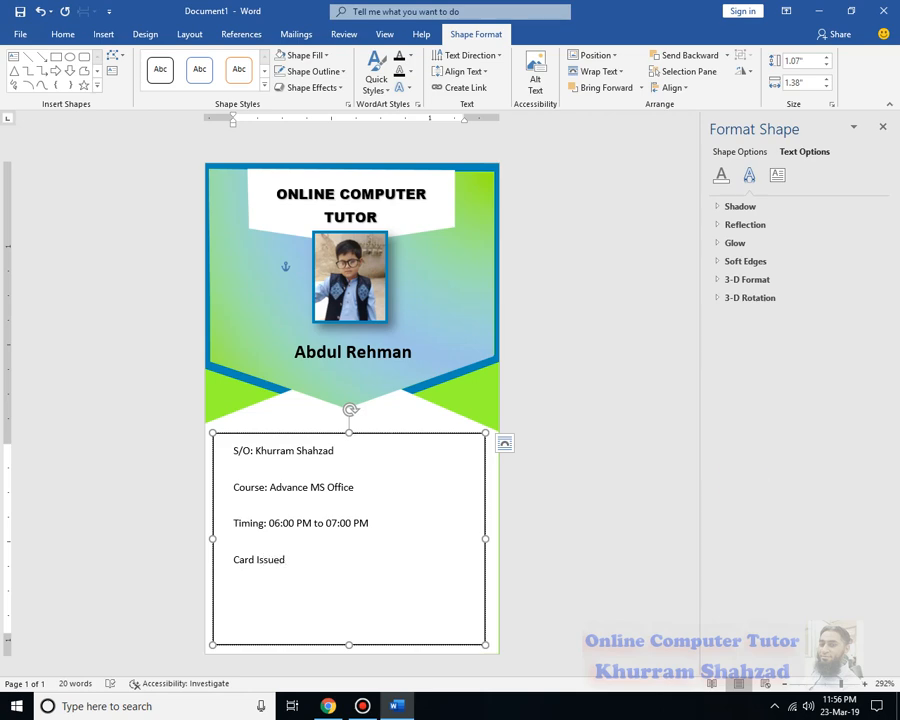
pyautogui.write(':')
pyautogui.write('Du')
pyautogui.write('ration')
pyautogui.write(':')
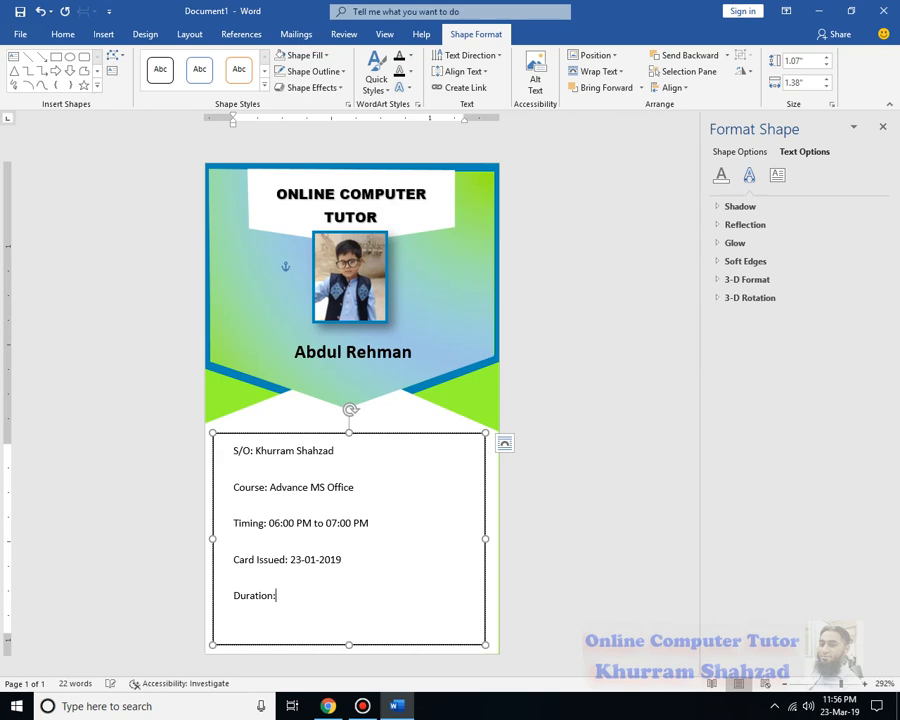
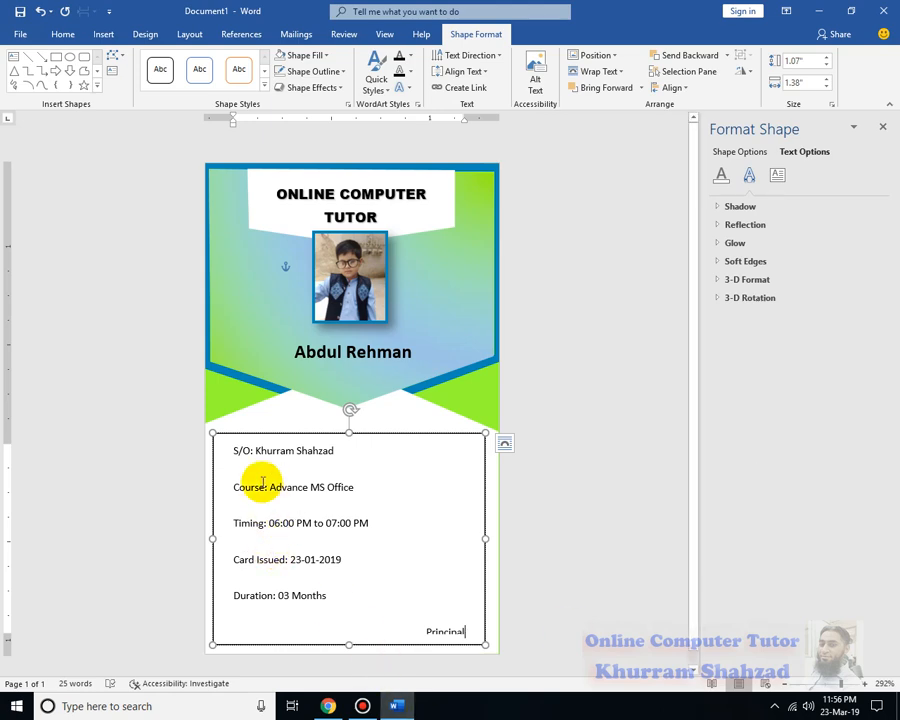
# Remove the space after paragraphs and set all details lines to 2.0 line spacing
pyautogui.hotkey('ctrl', 'a')
pyautogui.click(60, 35)
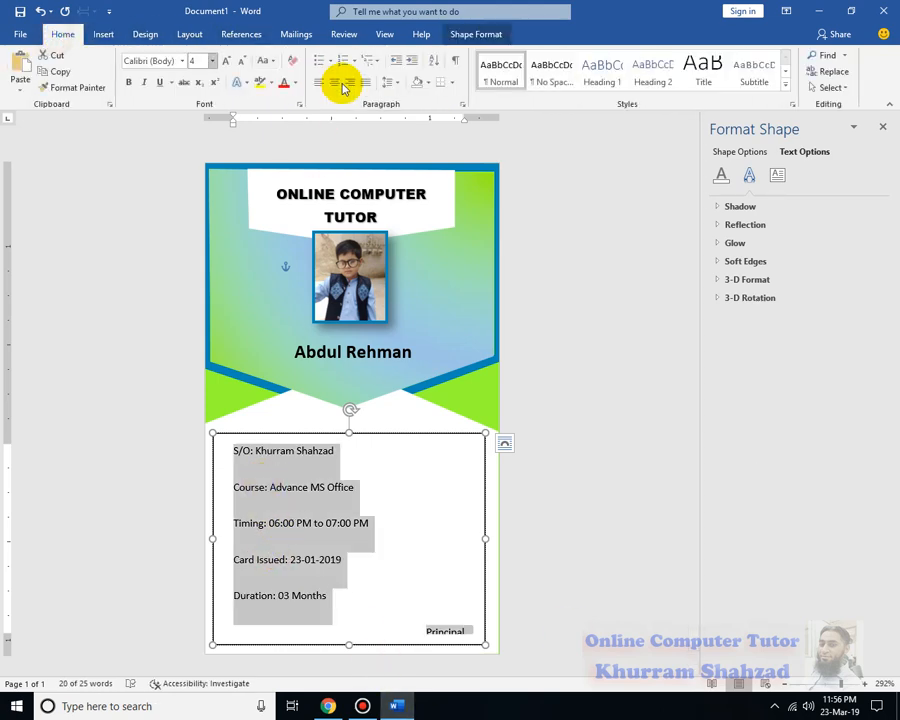
pyautogui.click(428, 82)
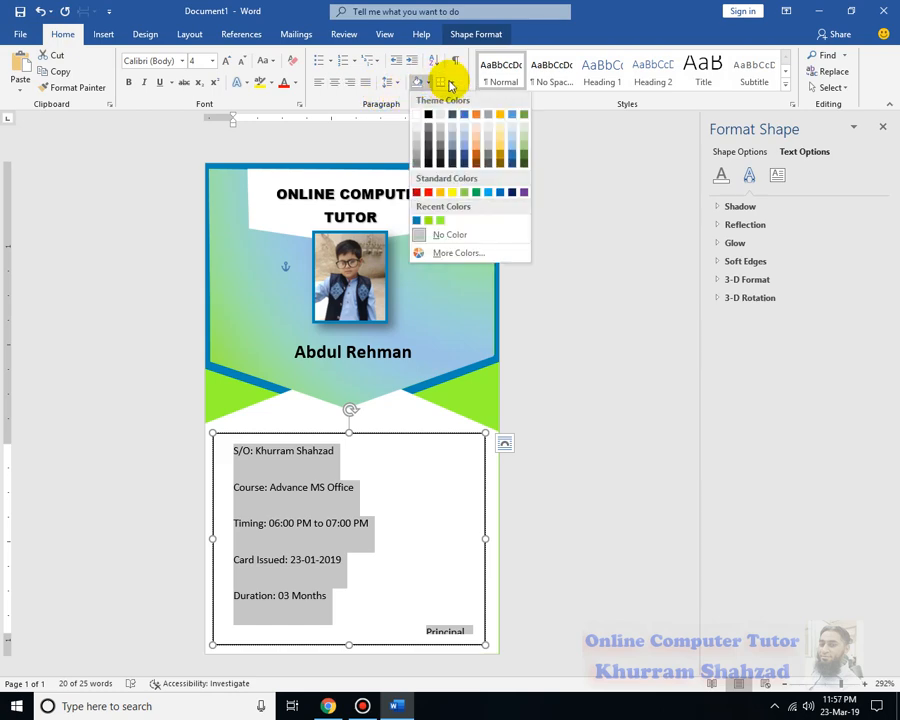
pyautogui.click(450, 84)
pyautogui.click(430, 84)
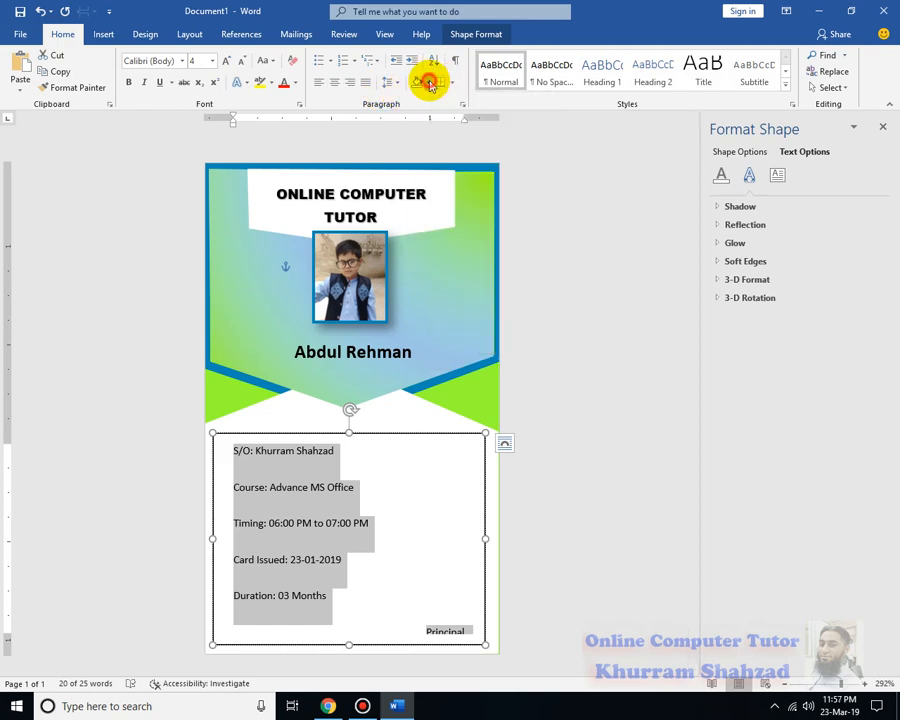
pyautogui.click(430, 84)
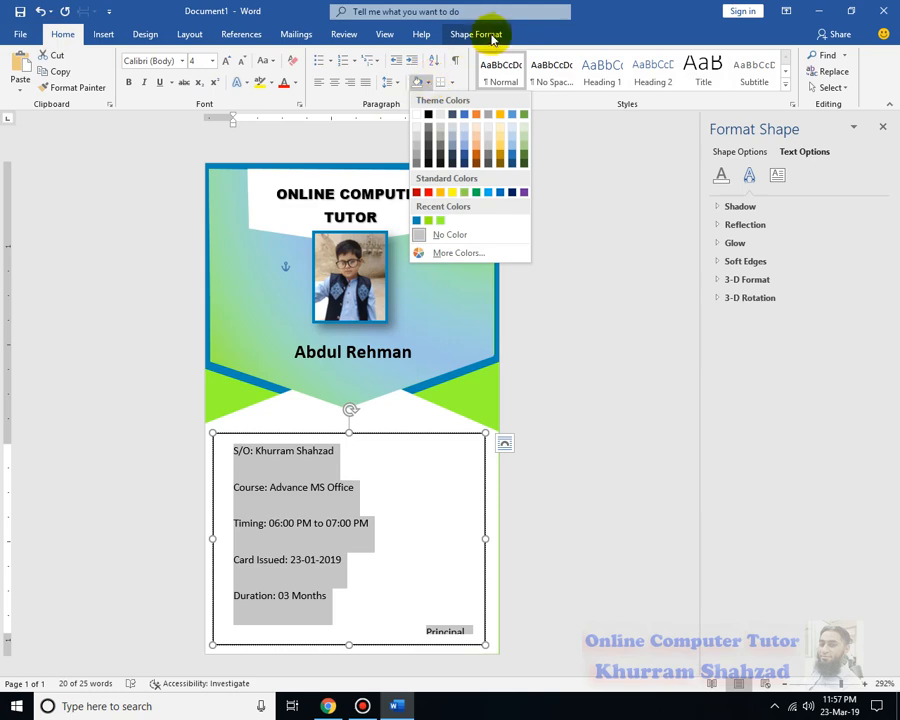
pyautogui.click(390, 82)
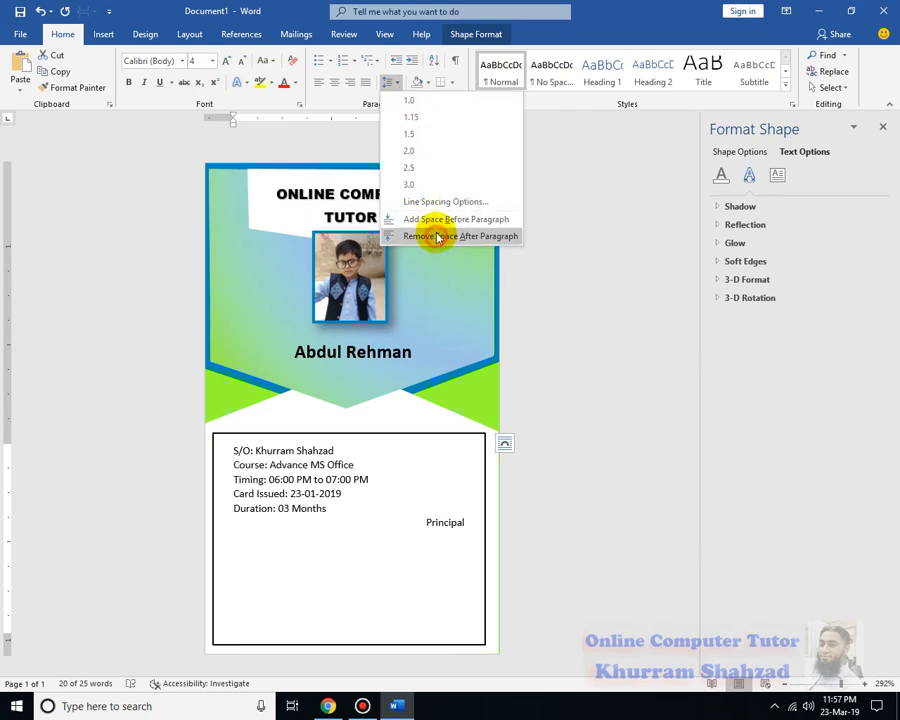
pyautogui.click(432, 235)
pyautogui.click(393, 83)
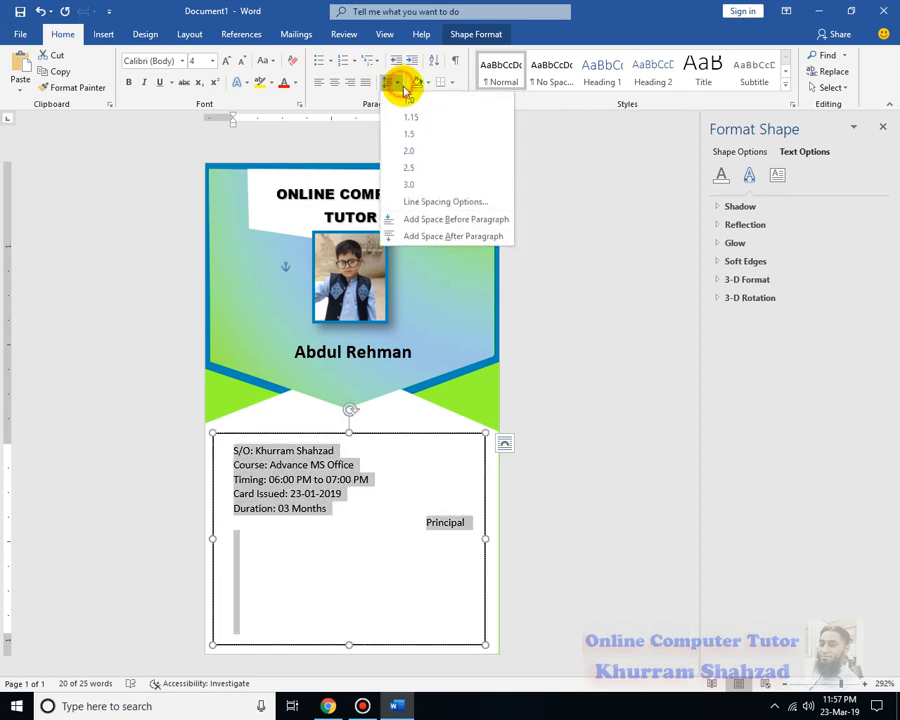
pyautogui.click(413, 151)
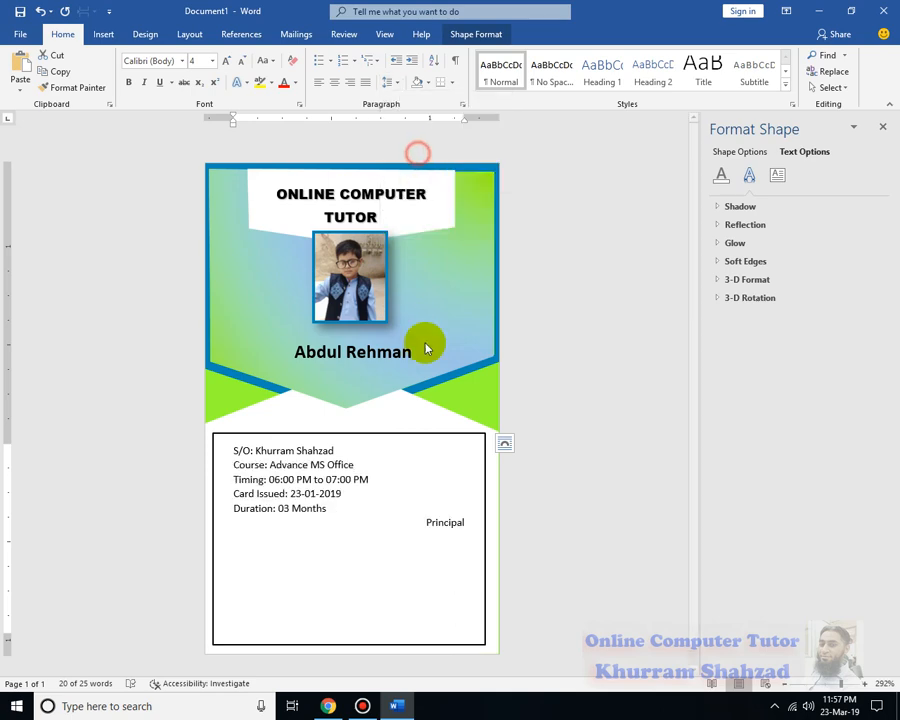
# Insert a blank line before Principal to push it one line lower
pyautogui.click(428, 584)
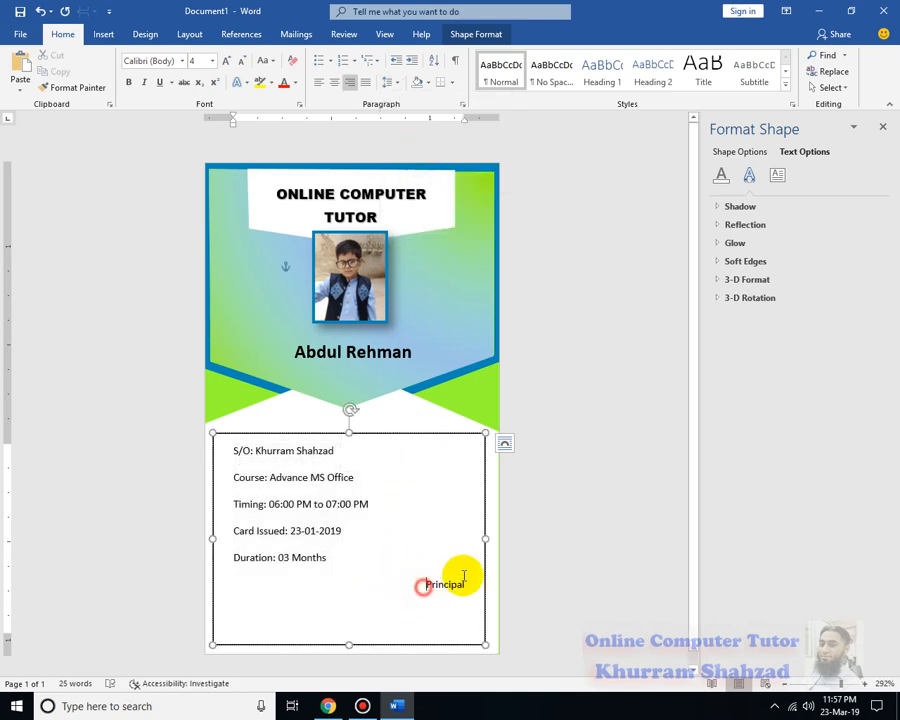
pyautogui.press('Return')
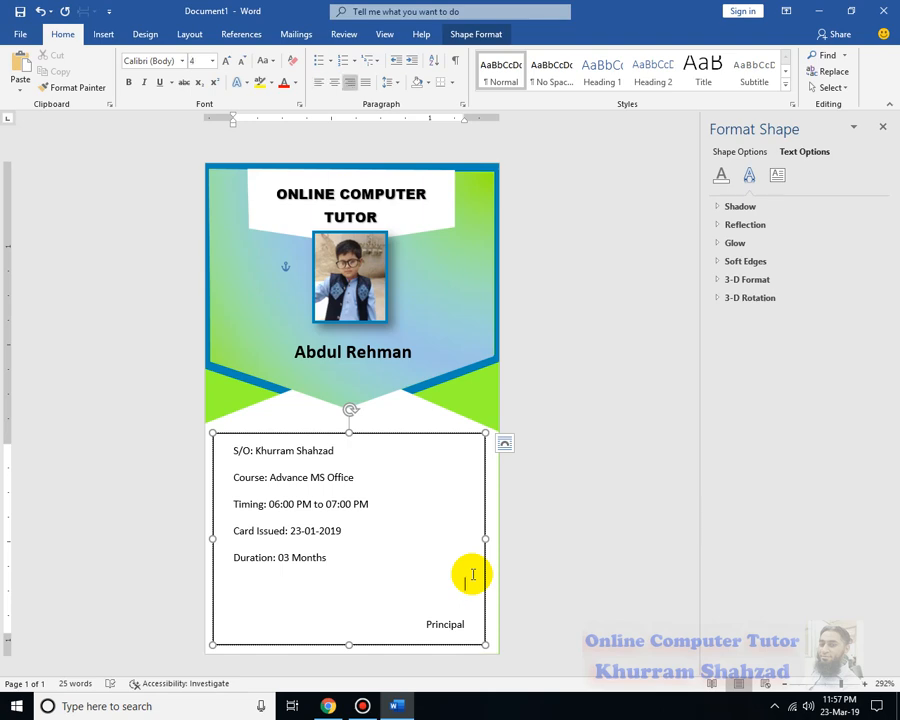
pyautogui.click(108, 36)
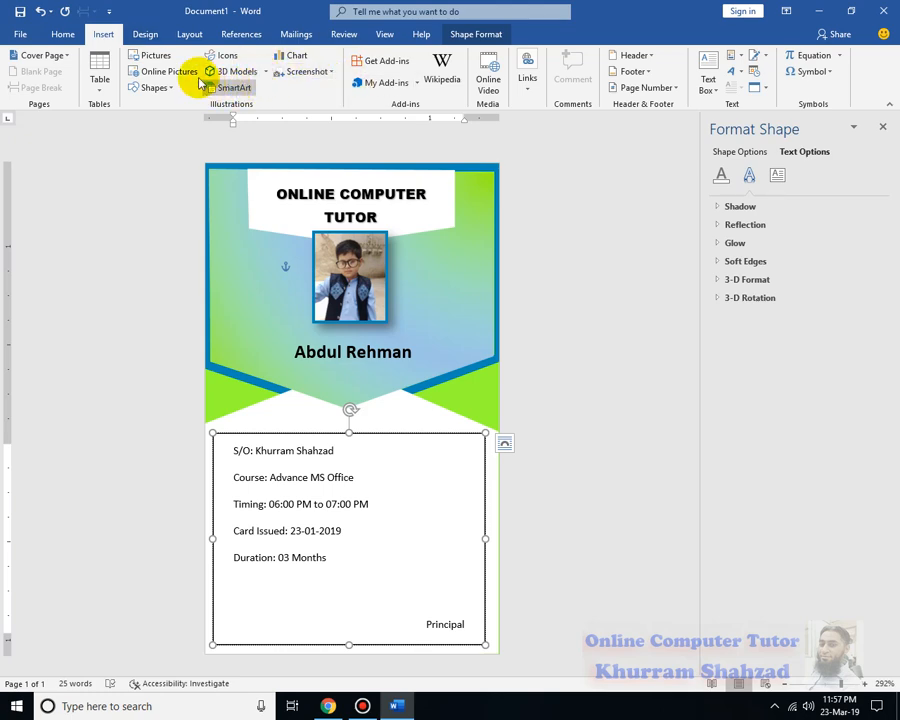
# Draw a short horizontal line above Principal and style it black as the signature line
pyautogui.click(168, 88)
pyautogui.click(155, 118)
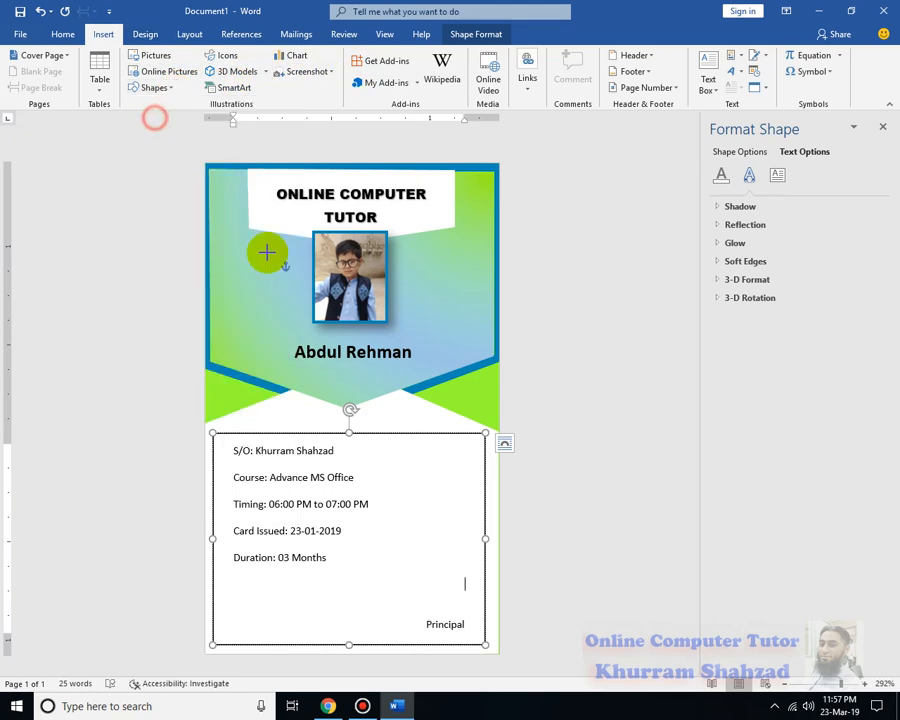
pyautogui.moveTo(414, 610); pyautogui.dragTo(474, 611)
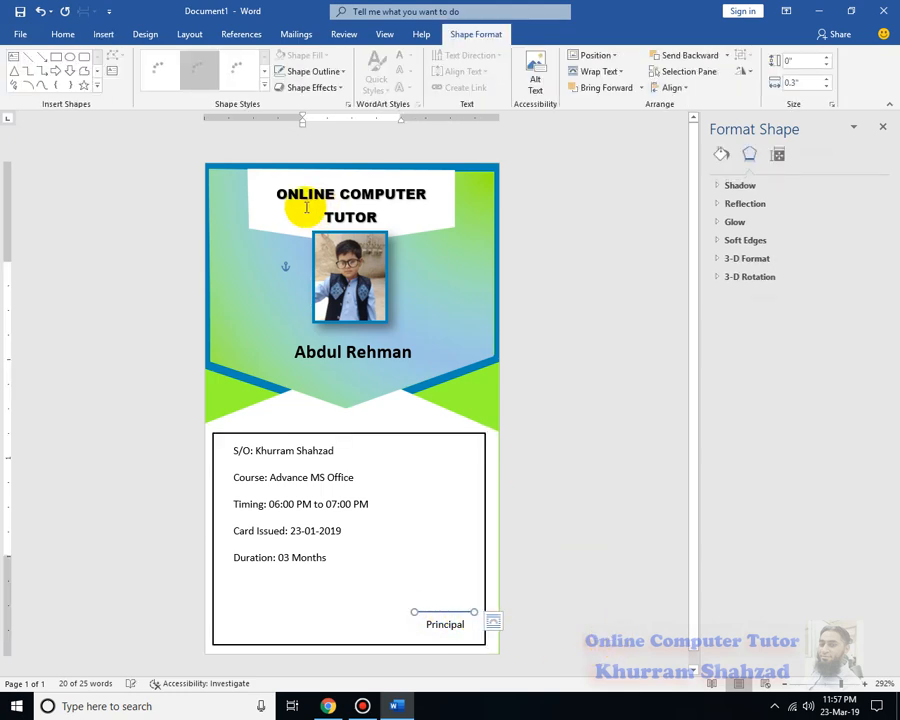
pyautogui.click(156, 72)
pyautogui.click(562, 488)
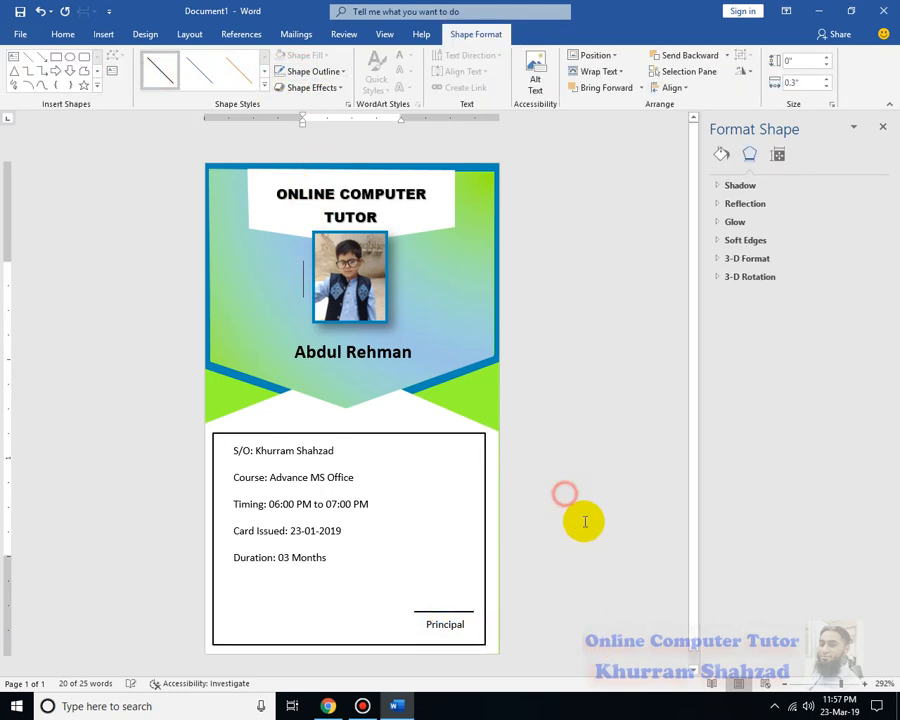
pyautogui.moveTo(333, 557); pyautogui.dragTo(215, 472)
# Make the S/O-to-Duration details bold and adjust their font size so Principal still fits
pyautogui.hotkey('ctrl', 'b')
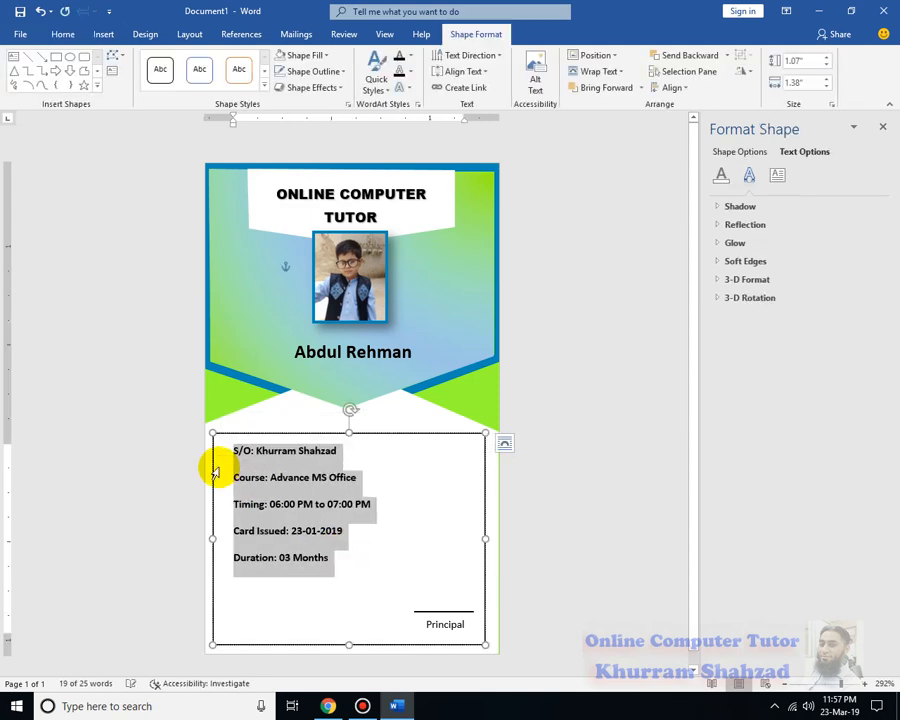
pyautogui.hotkey('ctrl', ']')
pyautogui.hotkey('ctrl', ']')
pyautogui.hotkey('ctrl', '[')
pyautogui.hotkey('ctrl', '[')
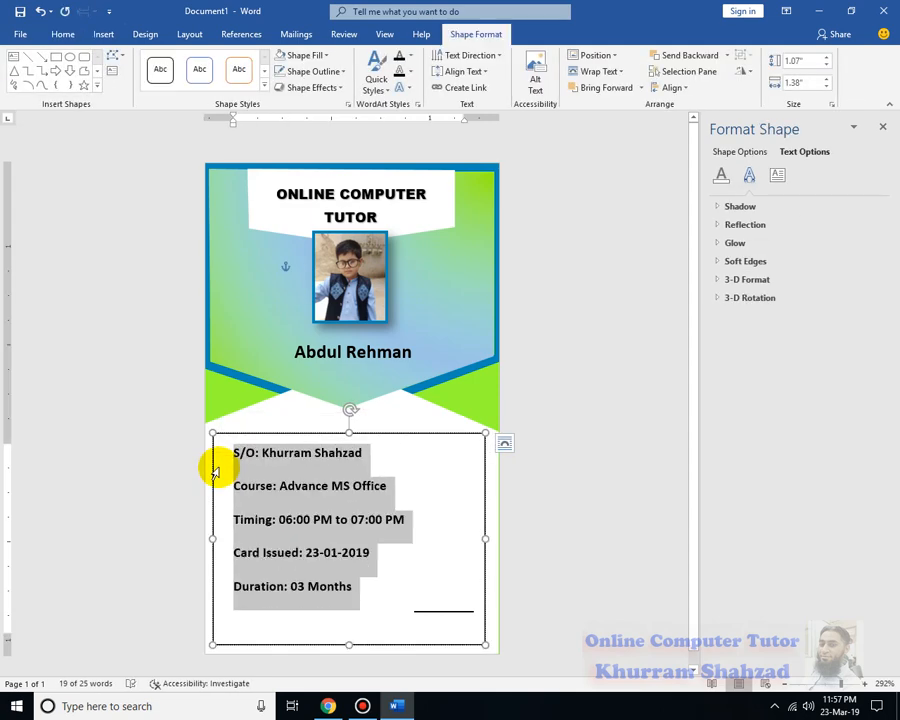
pyautogui.hotkey('ctrl', '[')
pyautogui.hotkey('ctrl', '[')
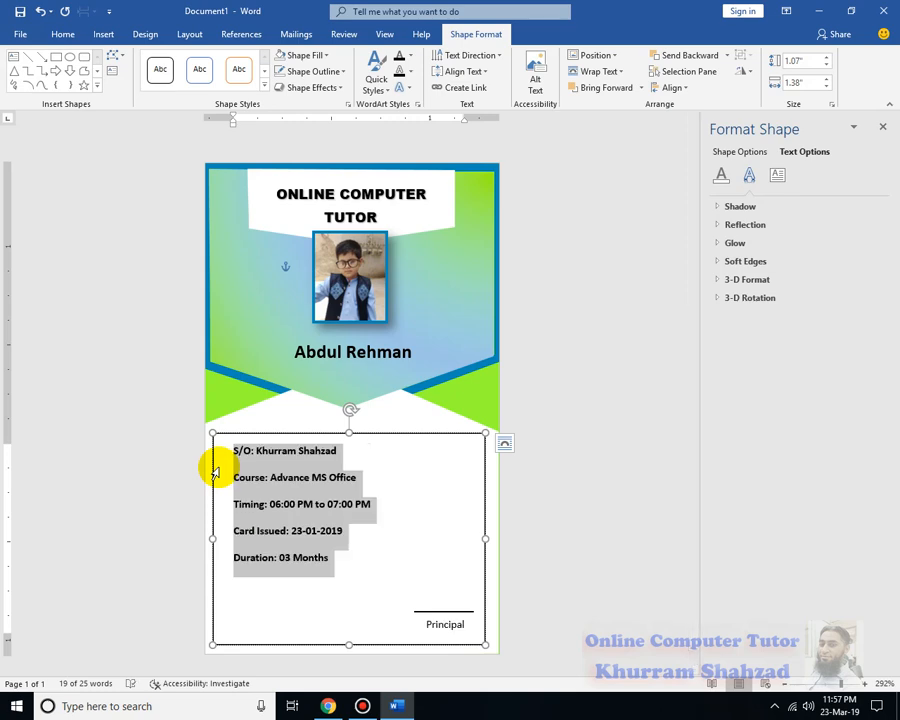
pyautogui.hotkey('ctrl', ']')
pyautogui.click(389, 602)
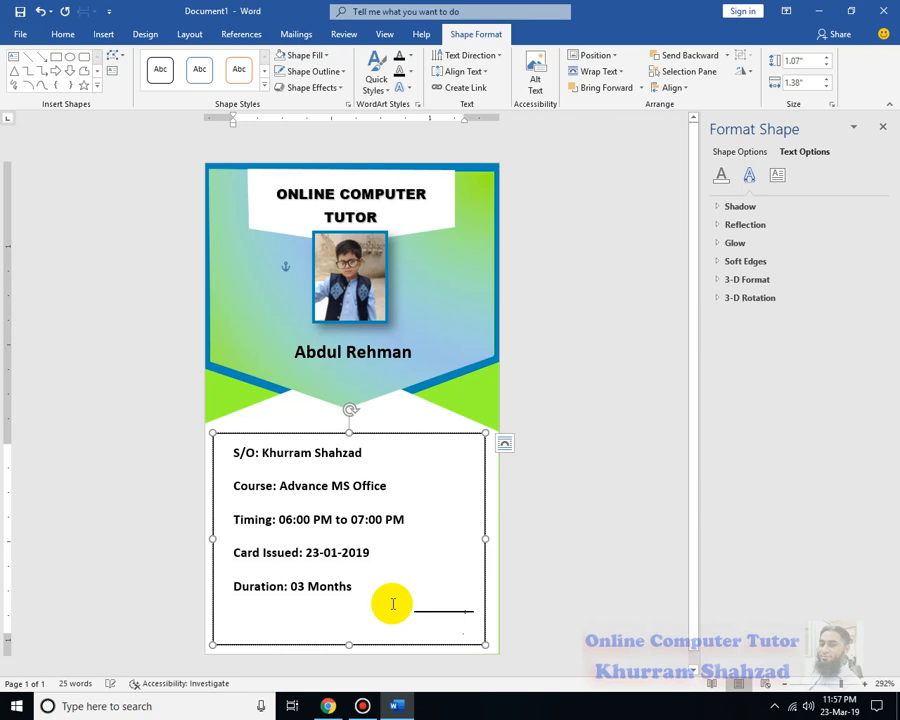
pyautogui.hotkey('ctrl', '[')
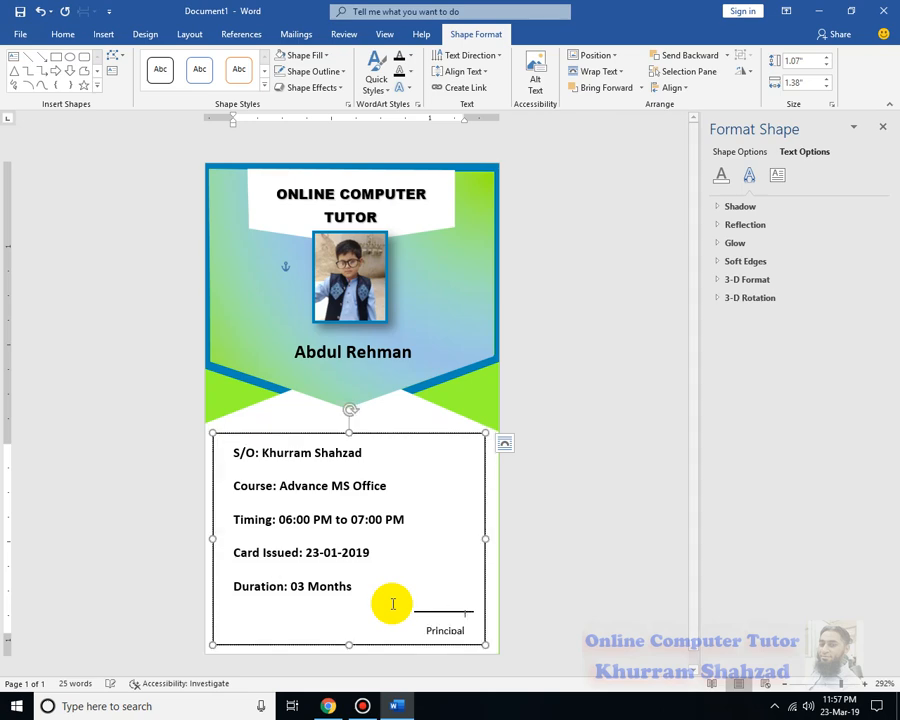
# Set Principal to 1.0 line spacing and nudge the details box slightly up
pyautogui.press('Down')
pyautogui.hotkey('shift', 'Home')
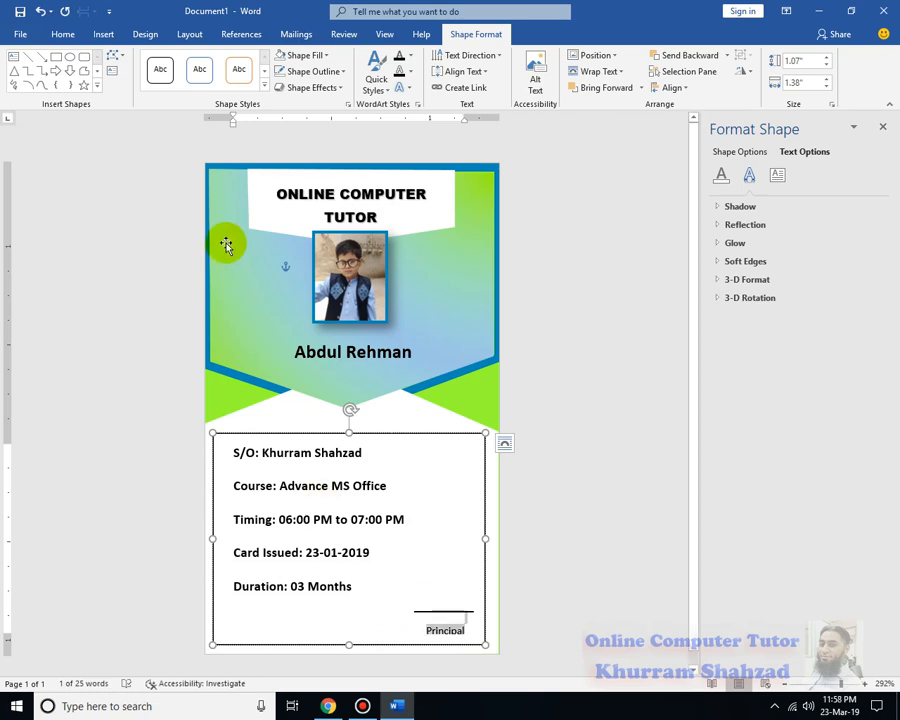
pyautogui.click(63, 34)
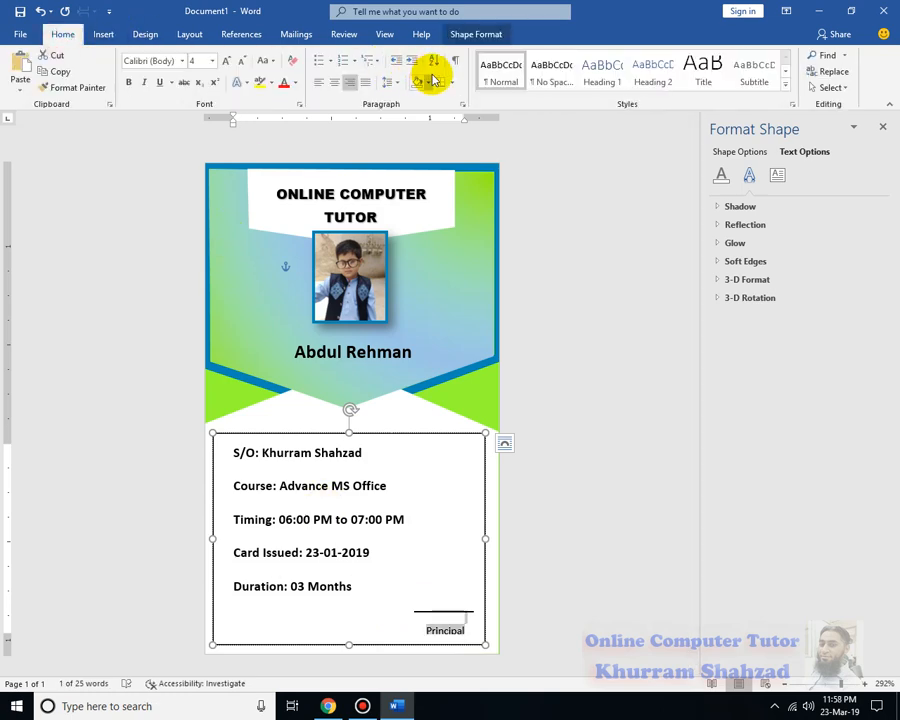
pyautogui.click(397, 83)
pyautogui.click(405, 102)
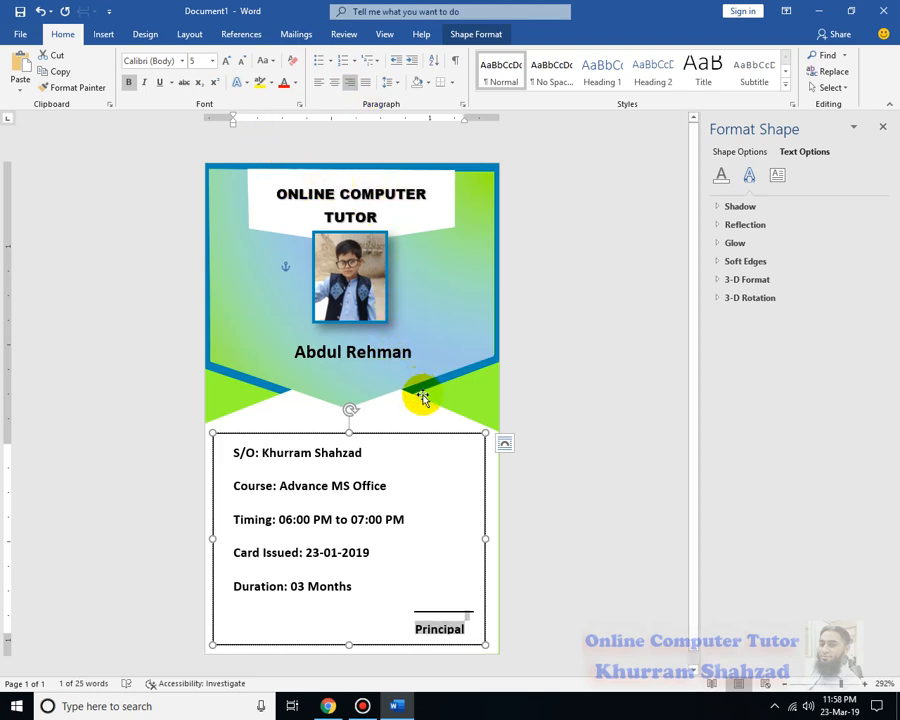
pyautogui.moveTo(422, 433); pyautogui.dragTo(425, 430)
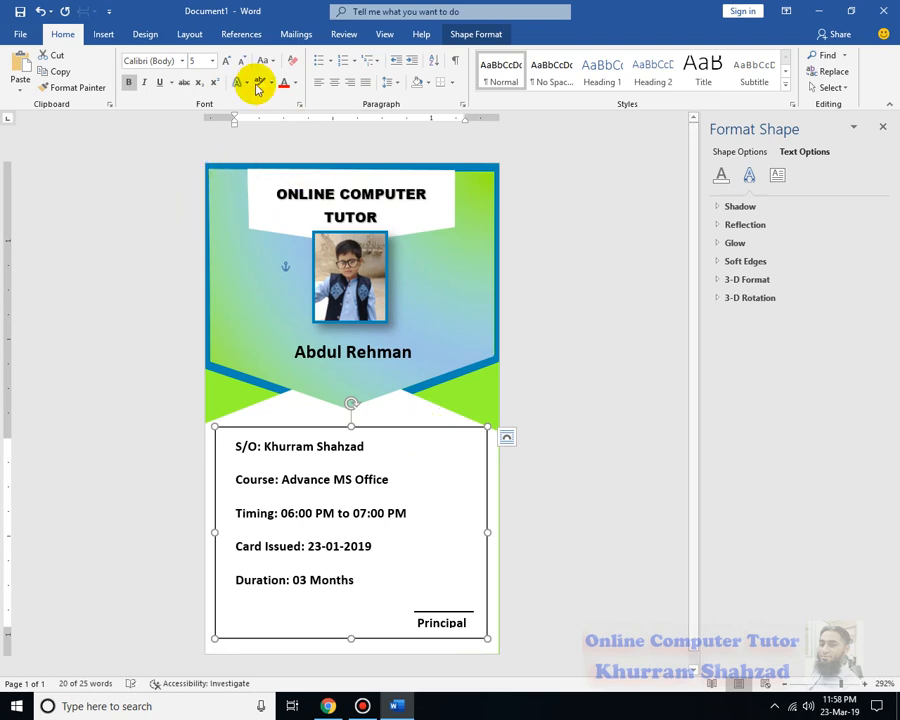
# Give the details text box No Outline and No Fill
pyautogui.click(476, 34)
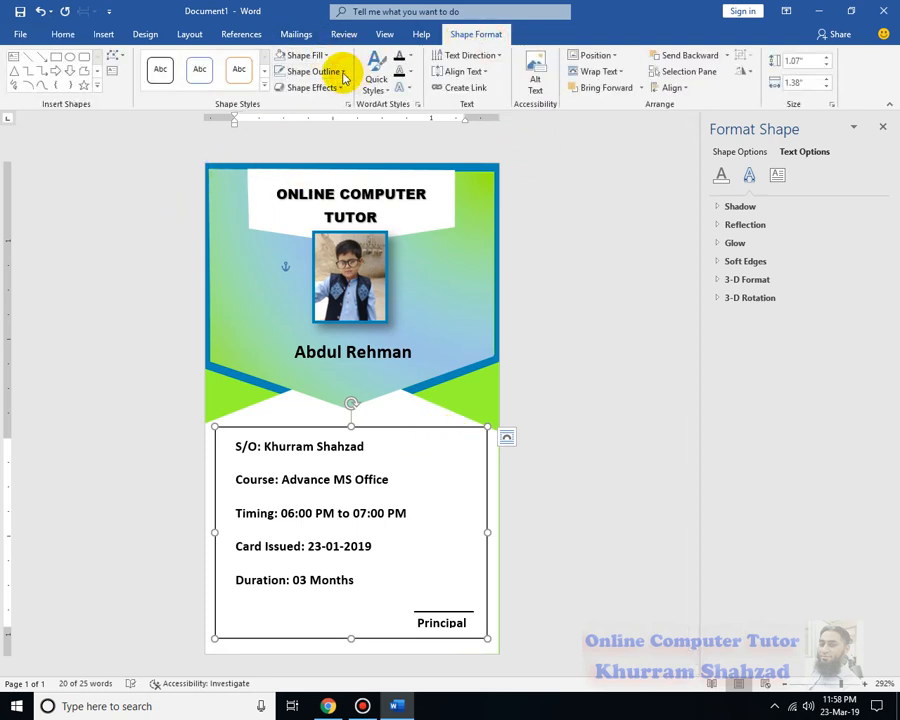
pyautogui.click(343, 72)
pyautogui.click(325, 222)
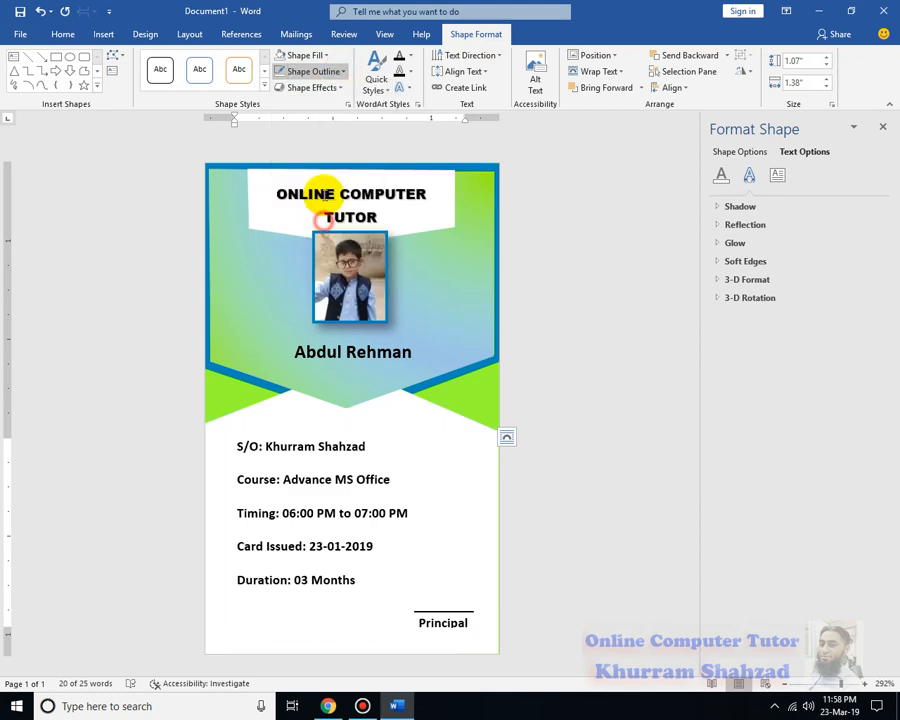
pyautogui.click(305, 55)
pyautogui.click(330, 207)
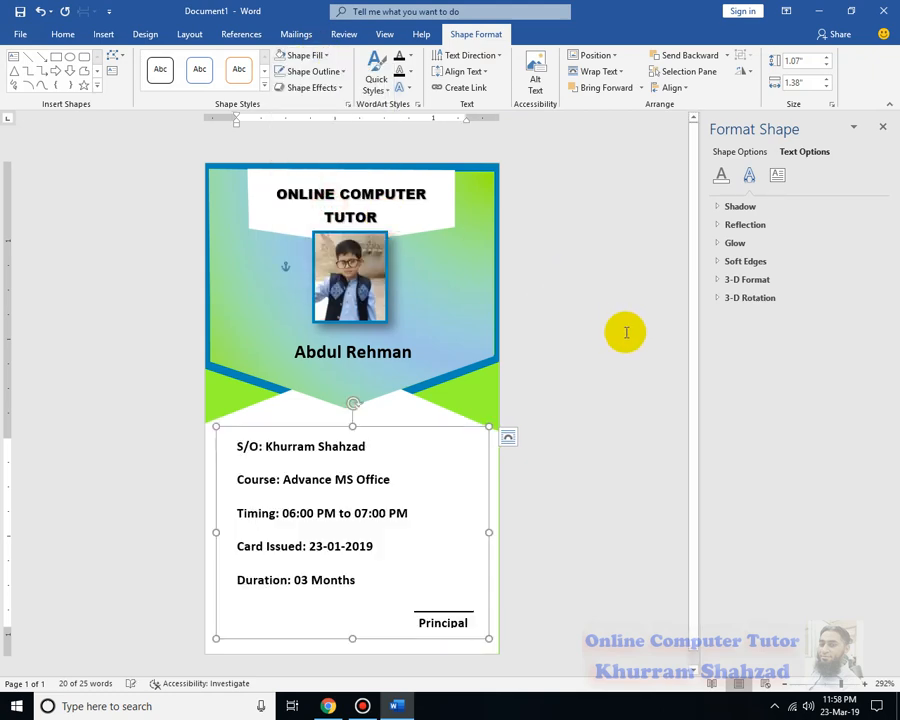
pyautogui.click(625, 332)
pyautogui.click(100, 40)
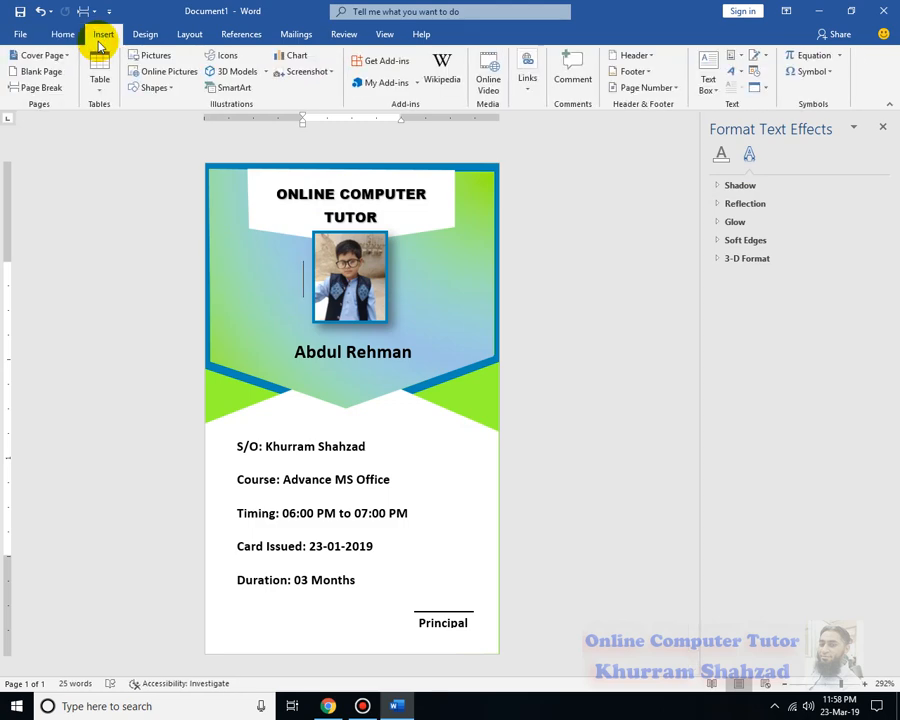
# Browse Downloads, Pictures and Music for an image, then cancel the picture insert
pyautogui.click(160, 56)
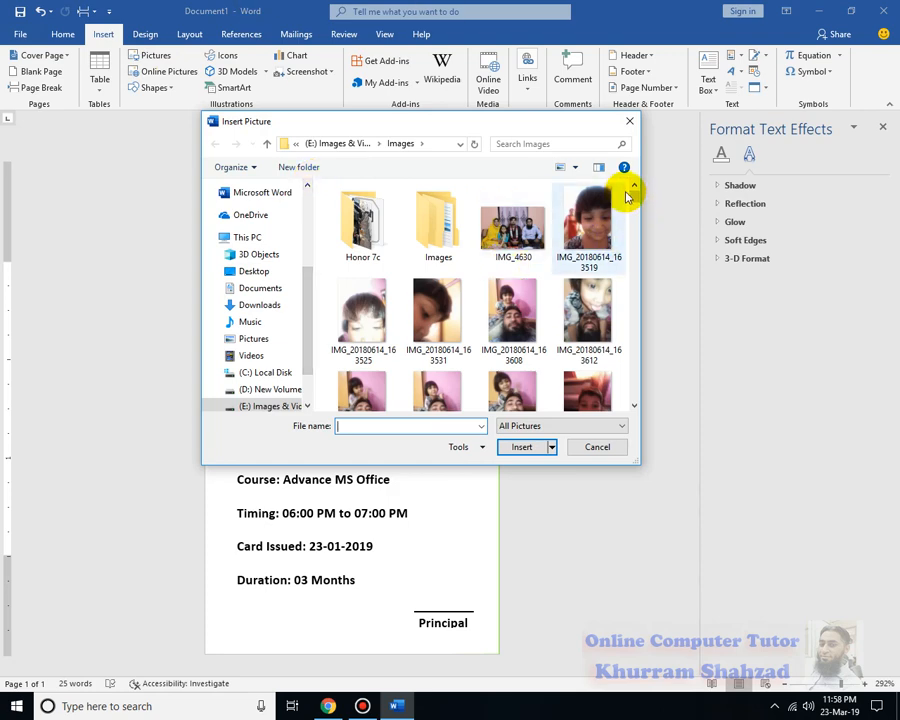
pyautogui.click(259, 304)
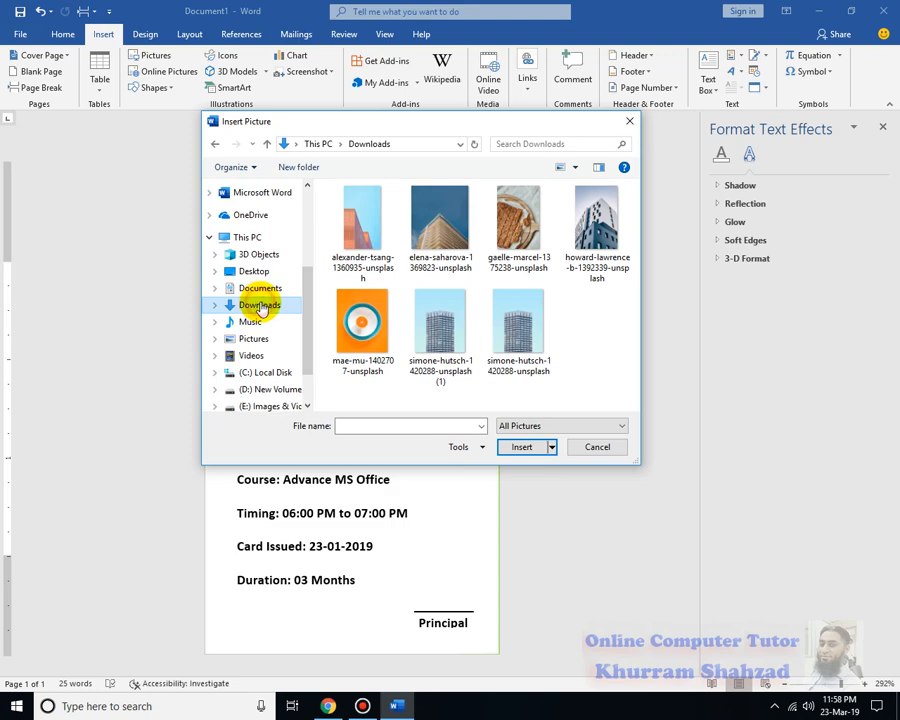
pyautogui.click(250, 339)
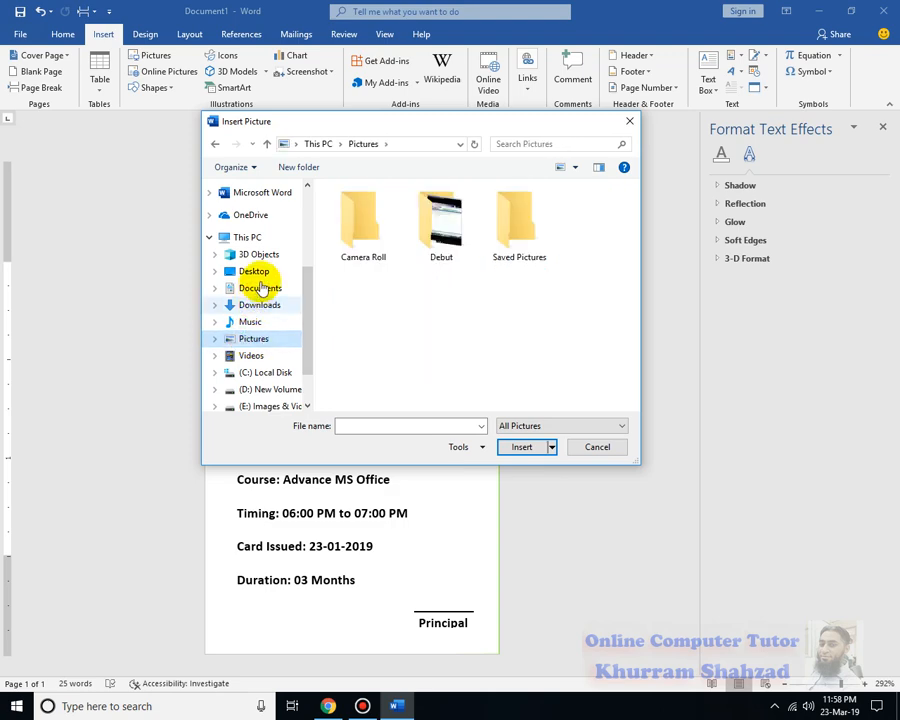
pyautogui.click(268, 318)
pyautogui.click(264, 305)
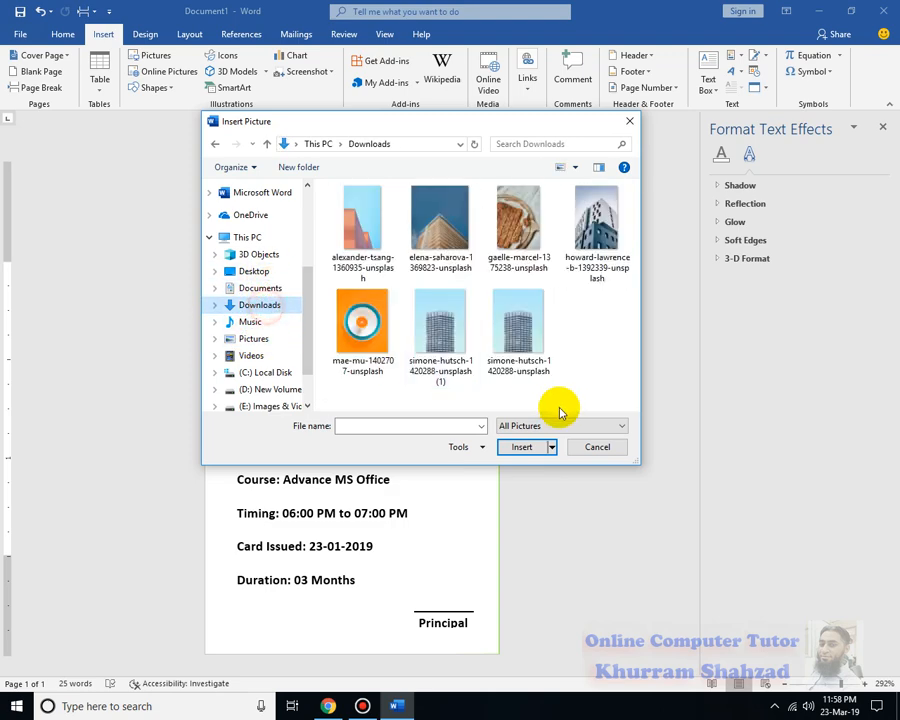
pyautogui.click(592, 447)
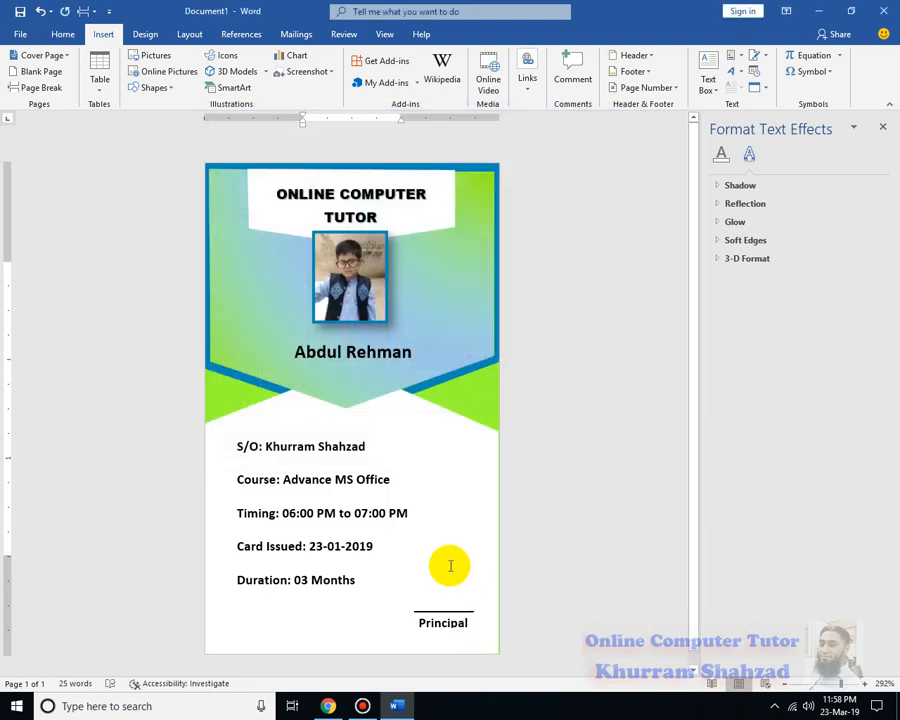
# Close the Format Text Effects pane
pyautogui.scroll(-1, 537, 549)
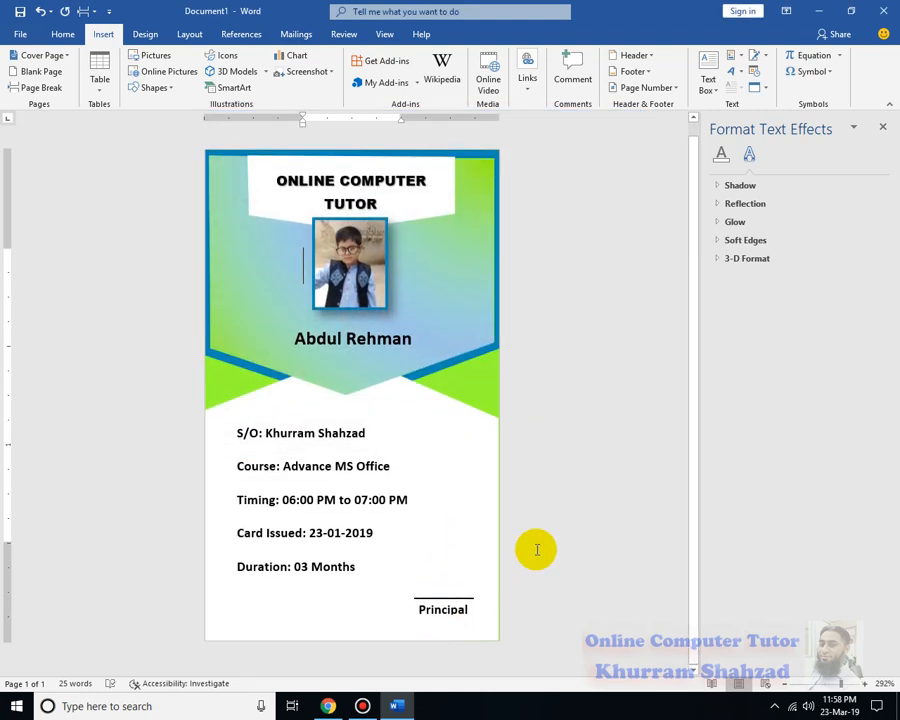
pyautogui.scroll(1, 537, 549)
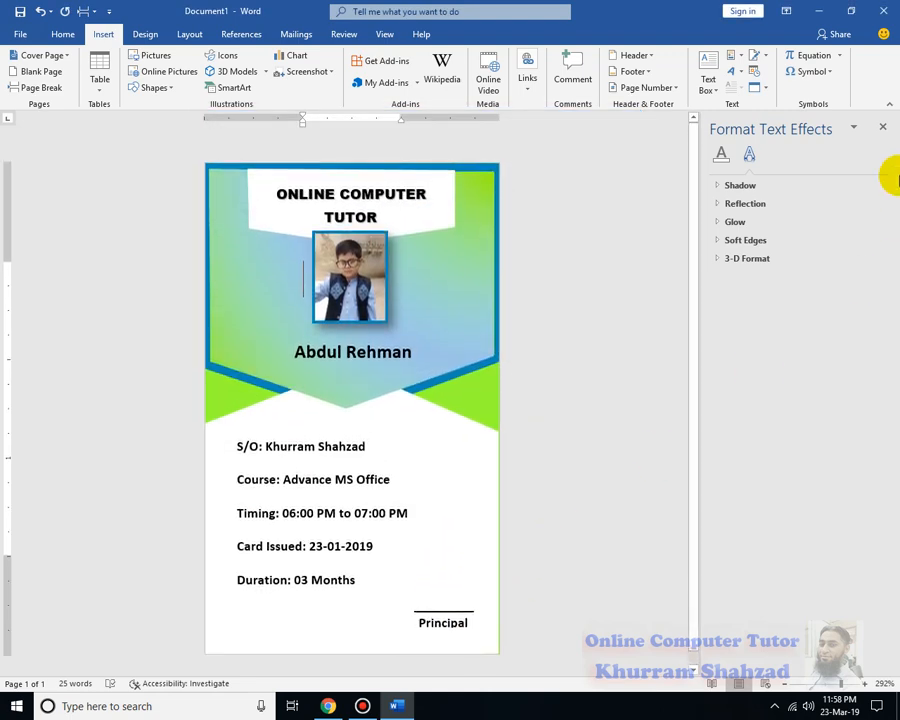
pyautogui.click(882, 128)
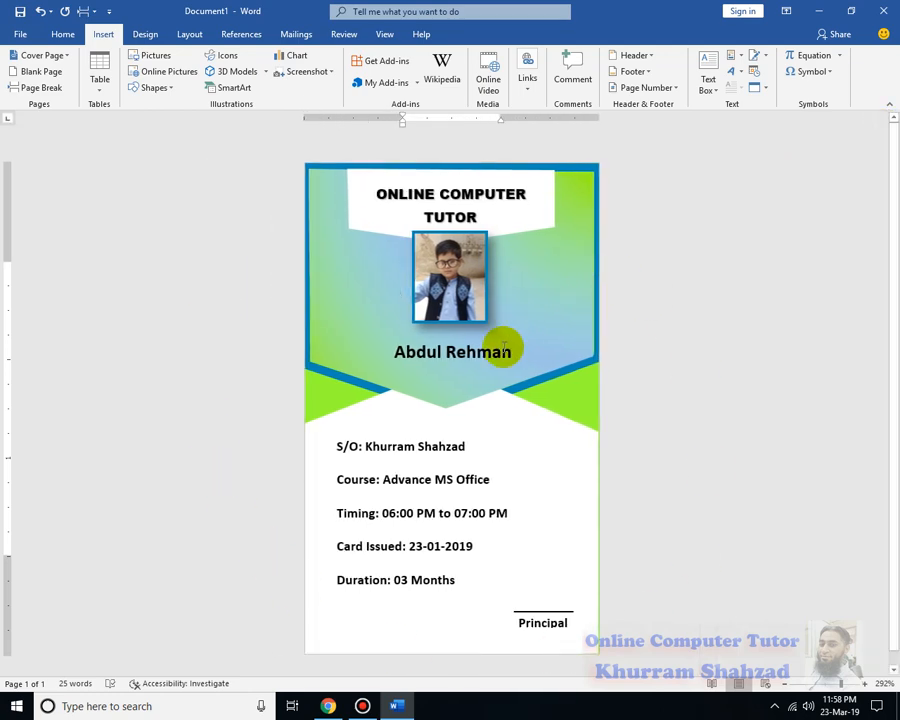
# Apply an Inside Bottom Right shadow to the ONLINE COMPUTER TUTOR title box
pyautogui.click(540, 232)
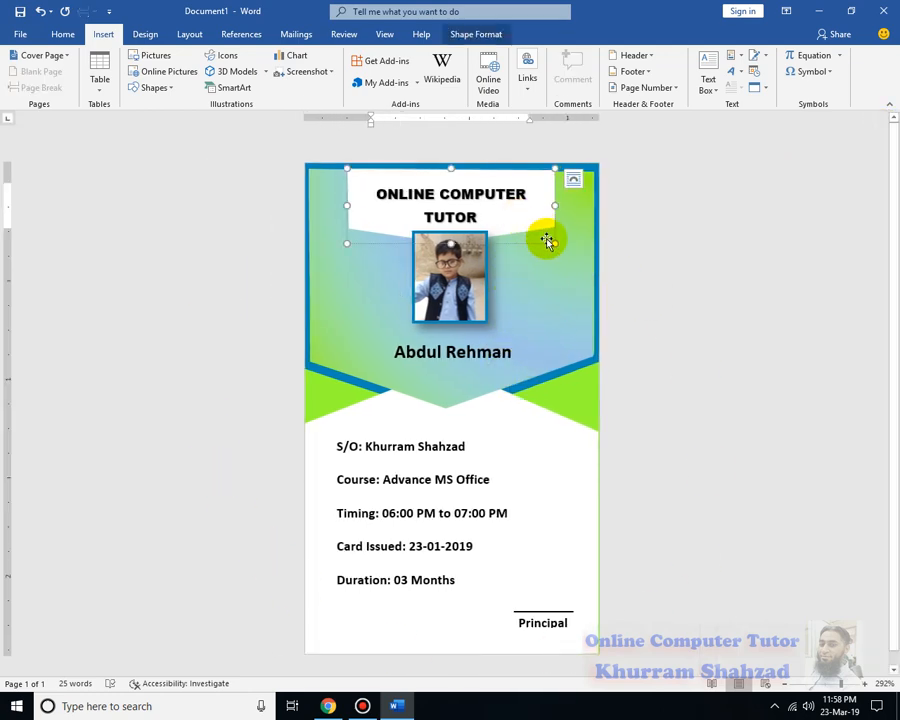
pyautogui.doubleClick(544, 239)
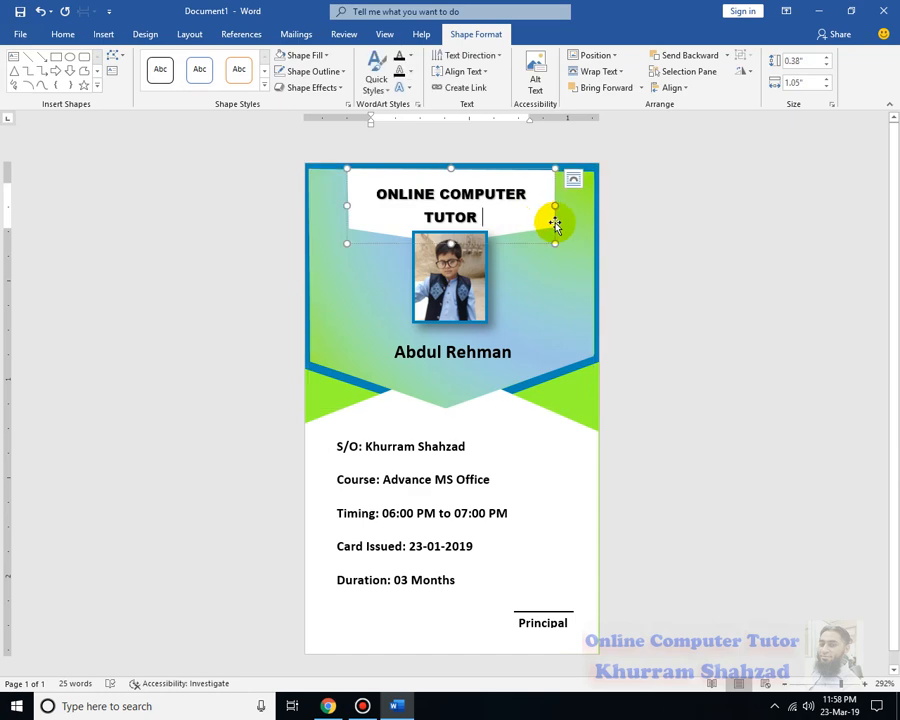
pyautogui.click(340, 88)
pyautogui.moveTo(352, 155)
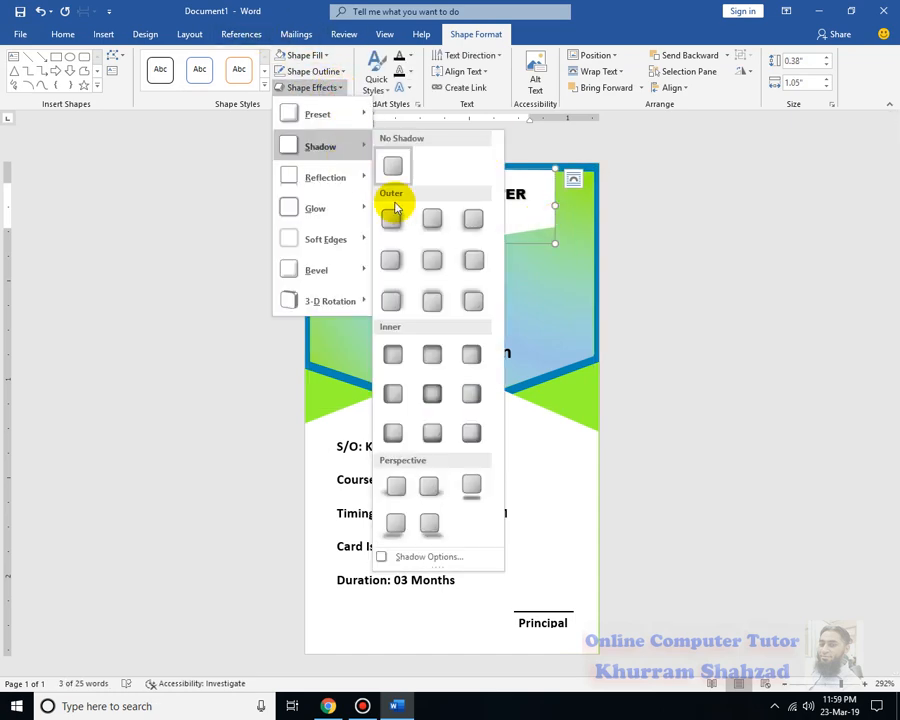
pyautogui.click(472, 434)
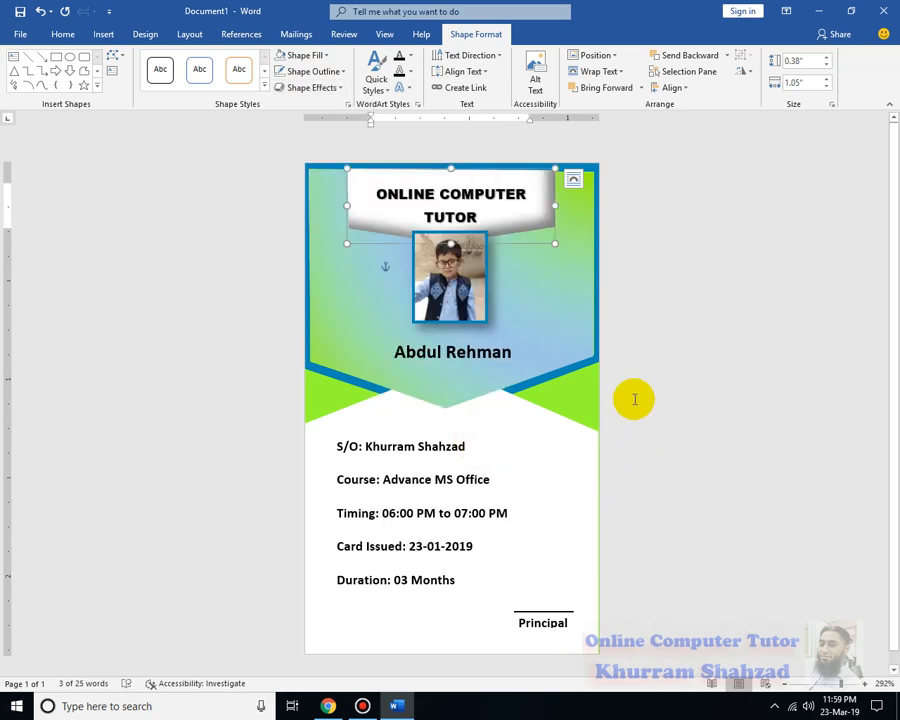
# Add a bevel preset to the title box for a raised 3-D look
pyautogui.click(342, 84)
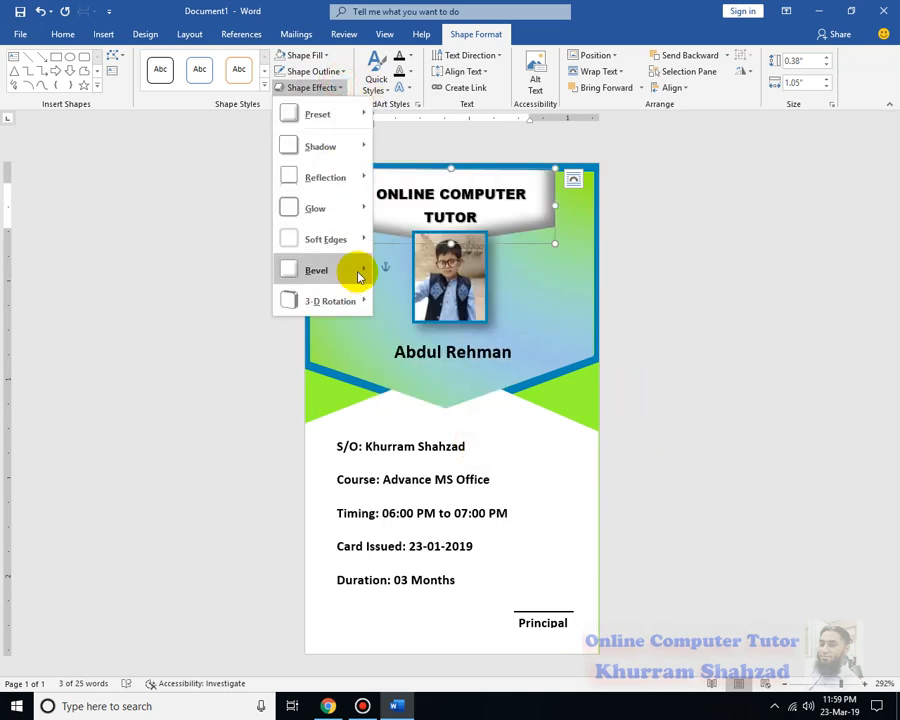
pyautogui.moveTo(358, 276)
pyautogui.moveTo(358, 242)
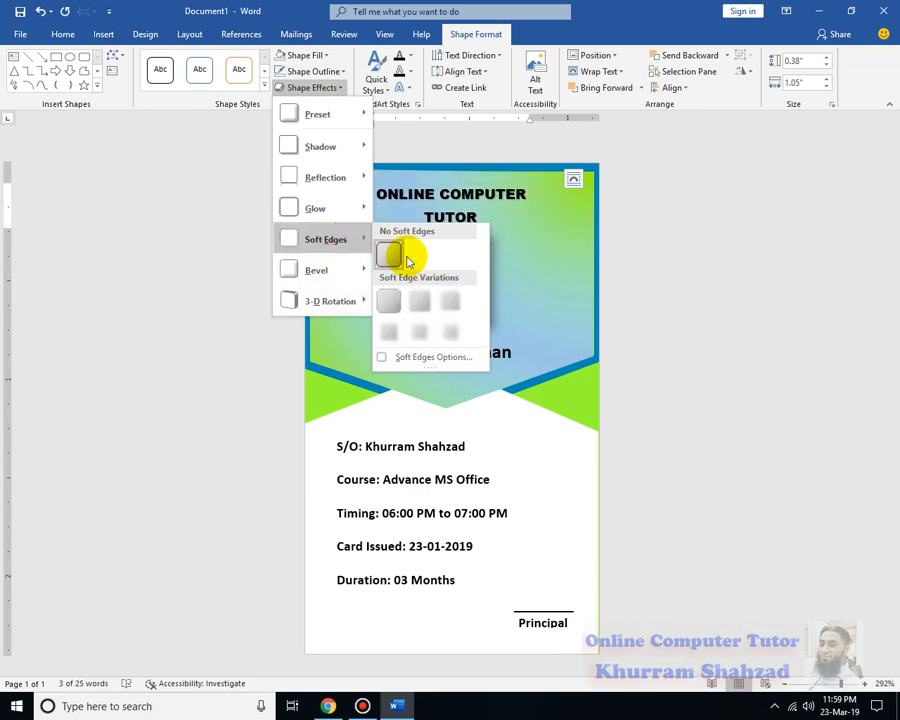
pyautogui.click(782, 269)
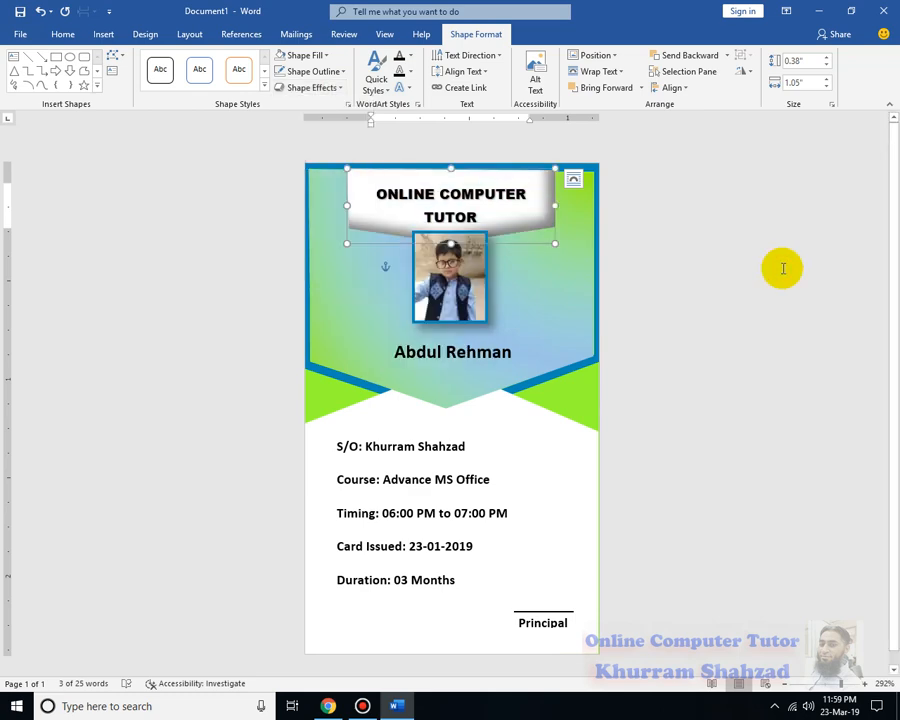
pyautogui.click(340, 87)
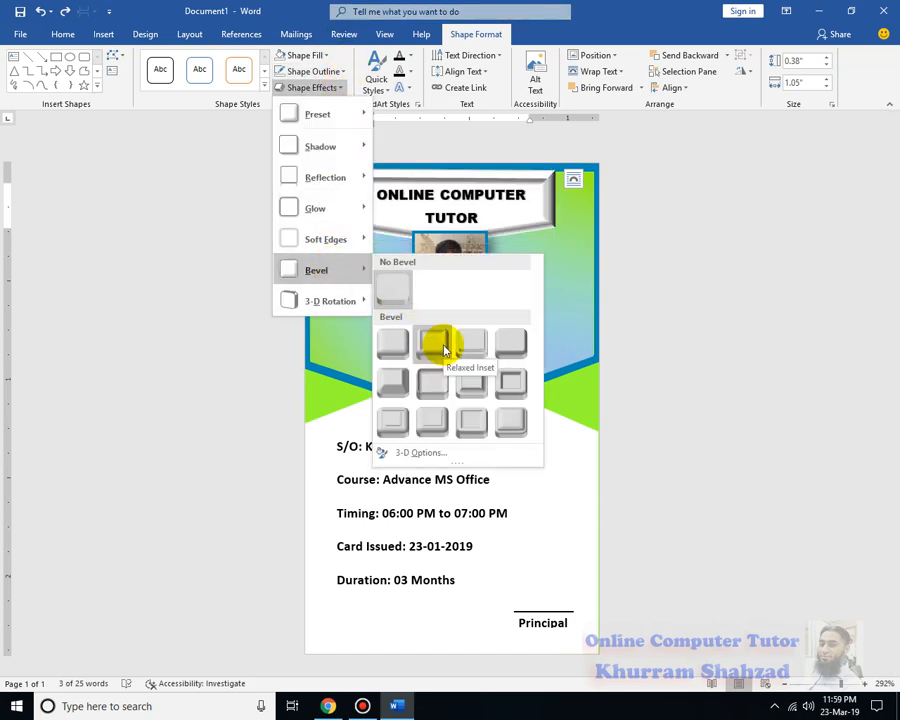
pyautogui.click(393, 350)
pyautogui.click(632, 427)
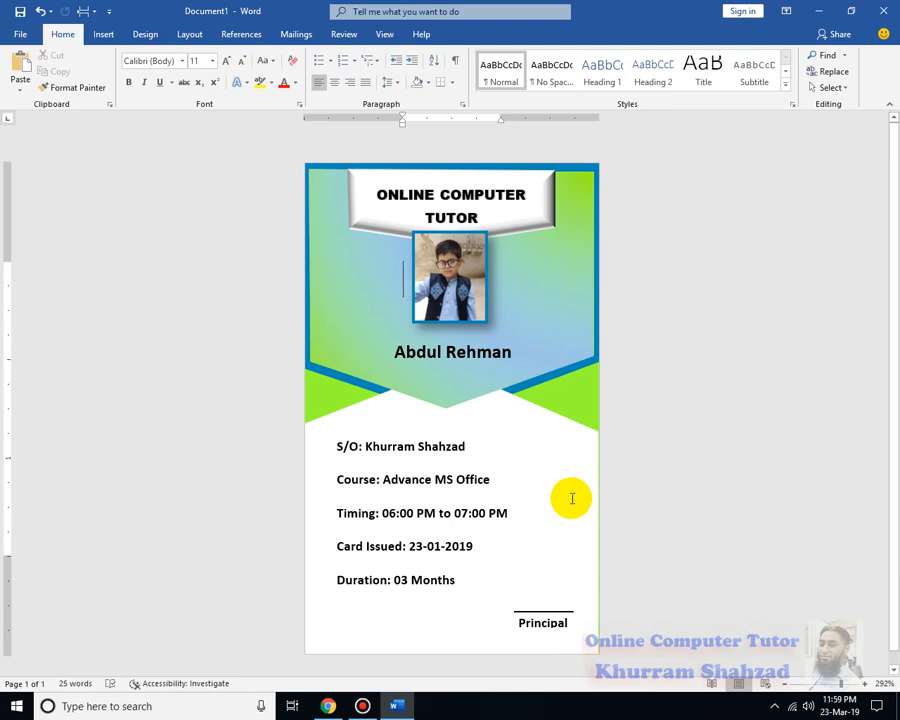
# Select the gradient banner behind the text and widen it to 1.56 inches
pyautogui.click(553, 566)
pyautogui.click(592, 535)
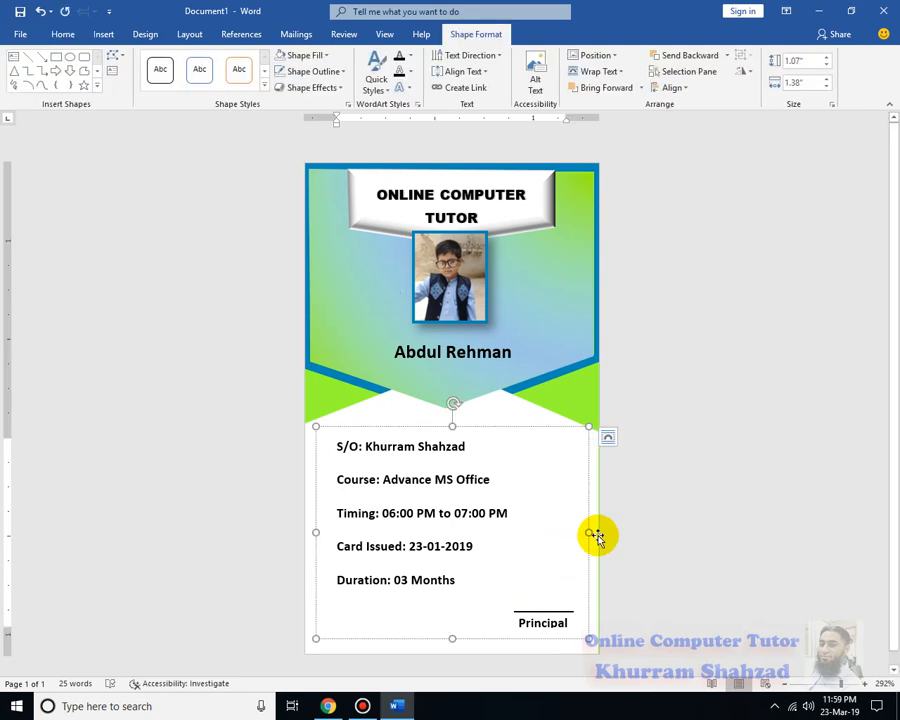
pyautogui.click(594, 503)
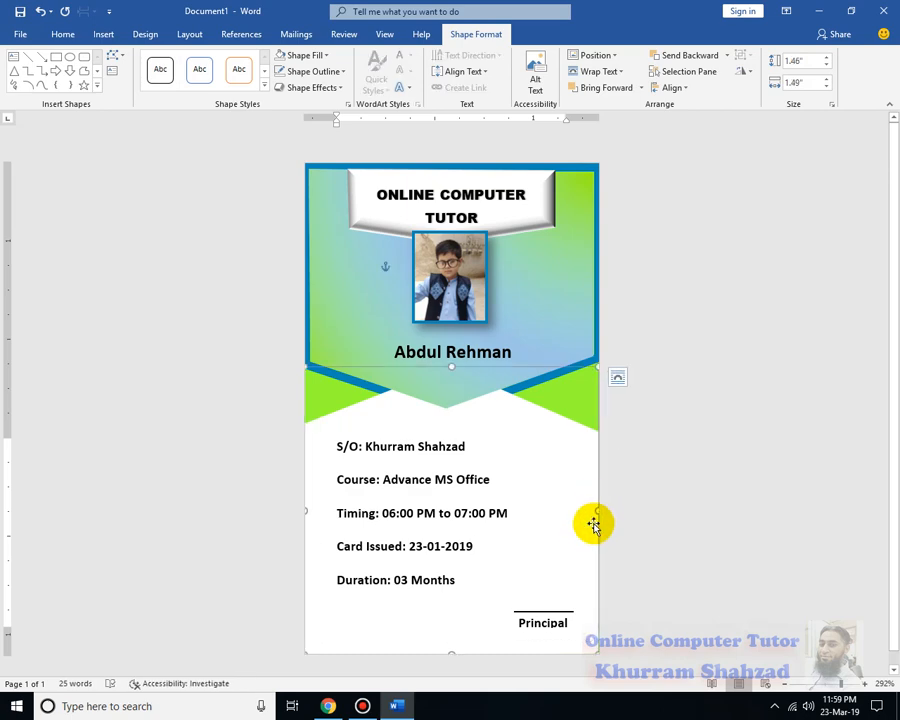
pyautogui.moveTo(598, 508); pyautogui.dragTo(603, 506)
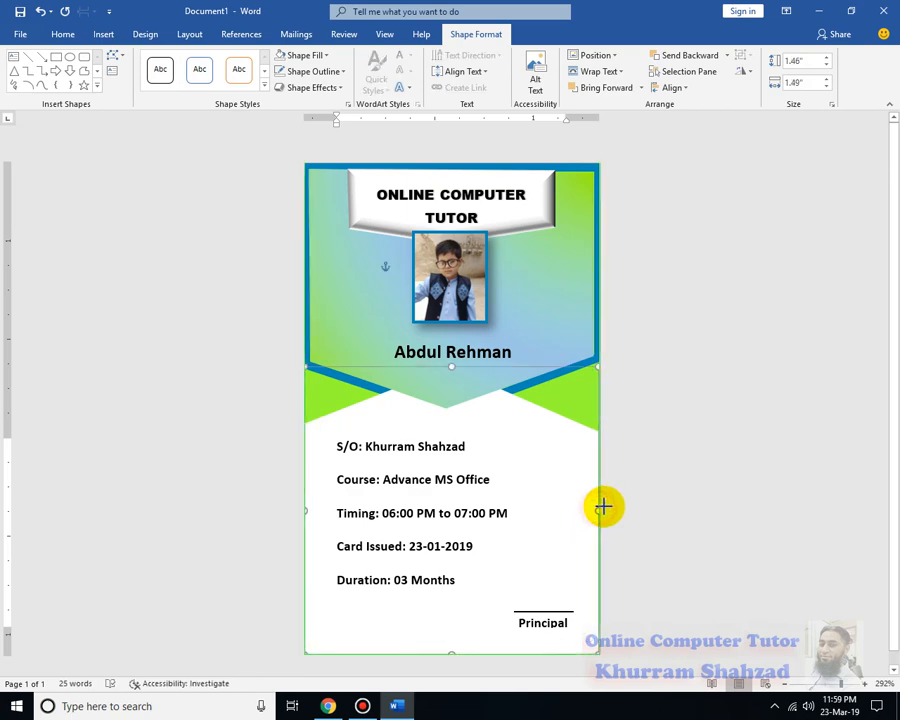
pyautogui.click(643, 508)
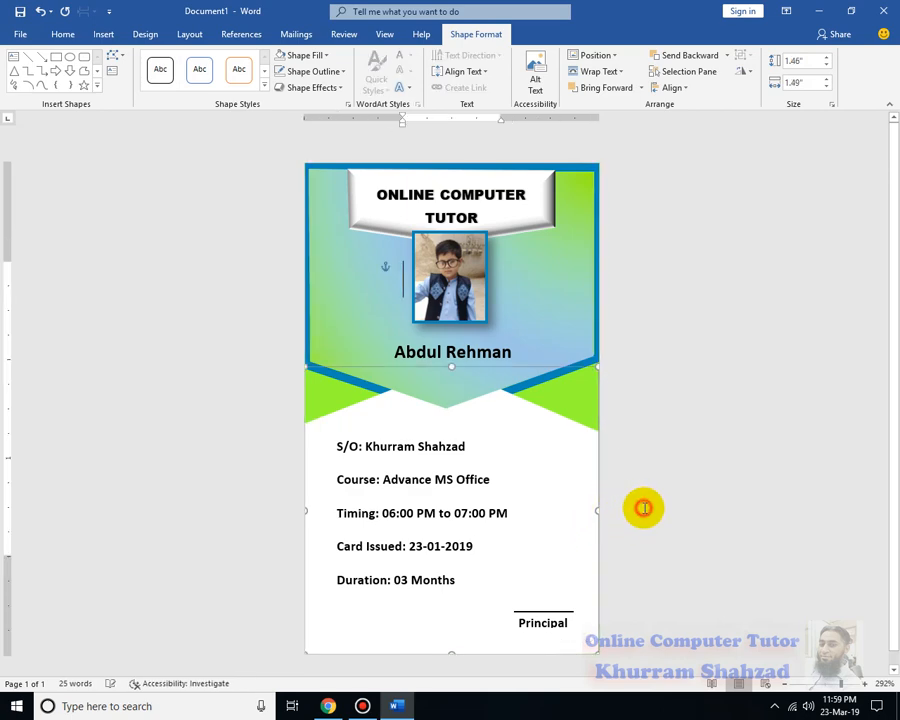
pyautogui.click(574, 504)
pyautogui.click(552, 428)
pyautogui.click(540, 419)
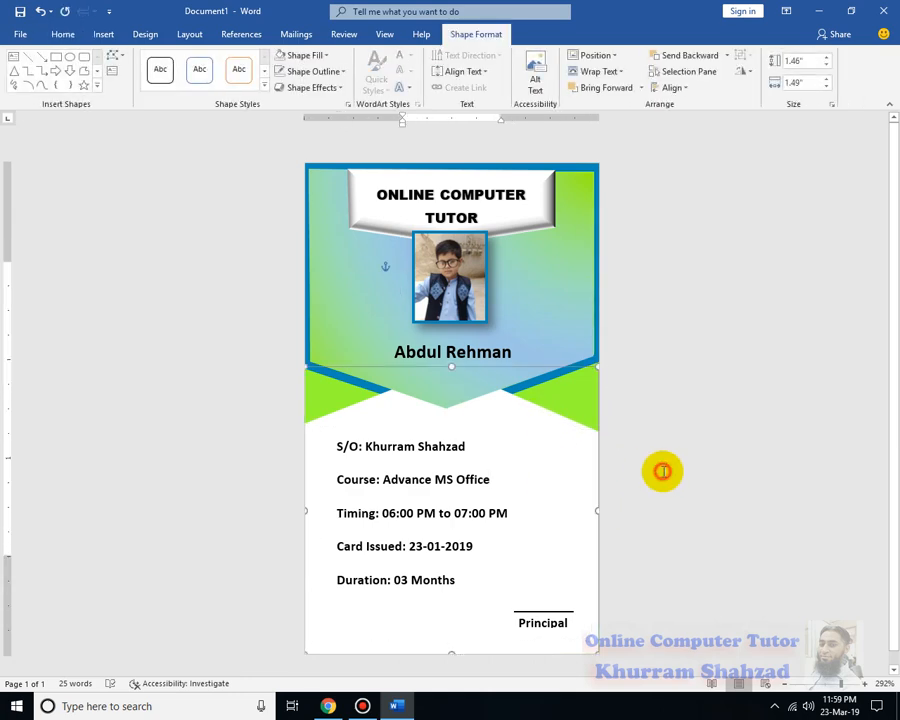
pyautogui.click(663, 468)
pyautogui.click(581, 434)
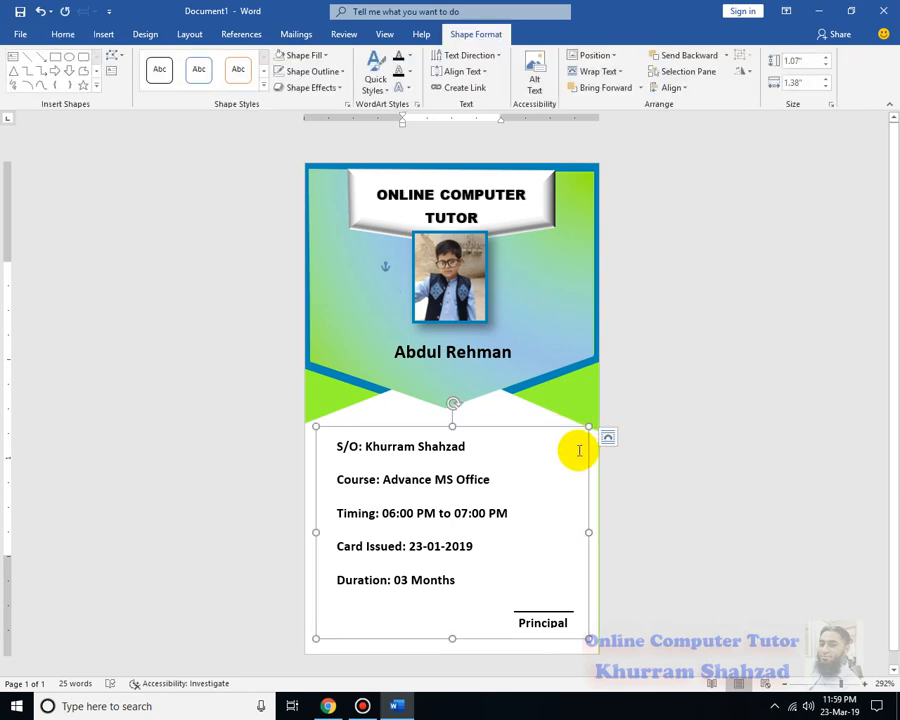
pyautogui.click(532, 412)
pyautogui.moveTo(599, 510); pyautogui.dragTo(612, 506)
pyautogui.click(653, 521)
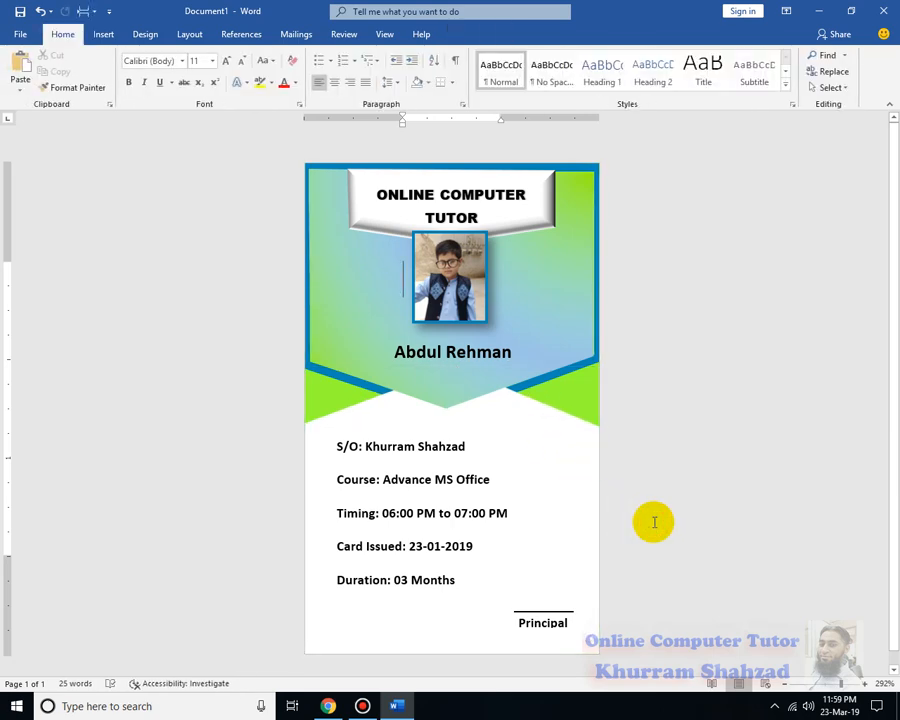